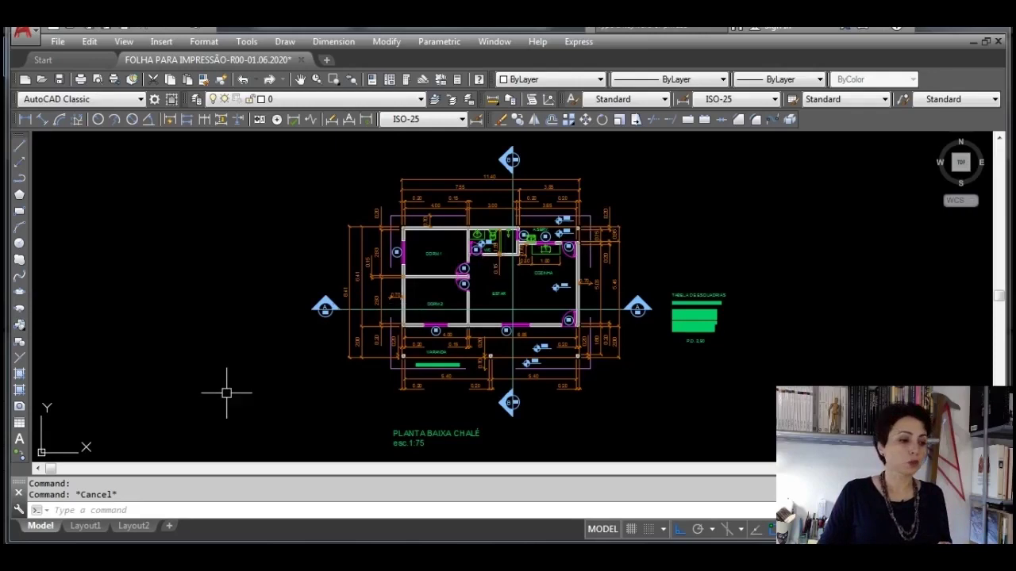
Step: Delete the existing viewport from the Layout1 sheet
mouse_move(94, 526)
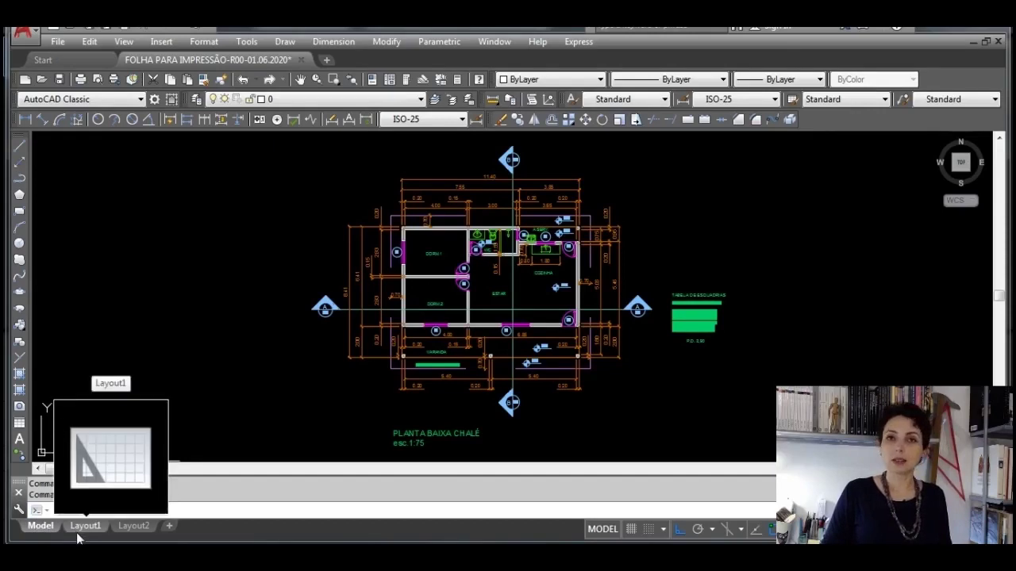
mouse_move(125, 535)
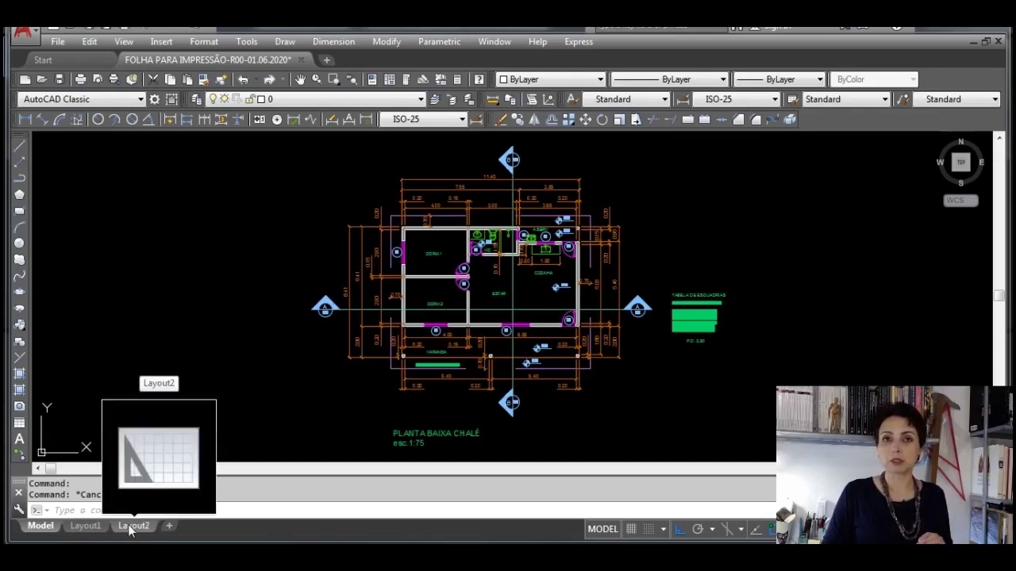
click(85, 526)
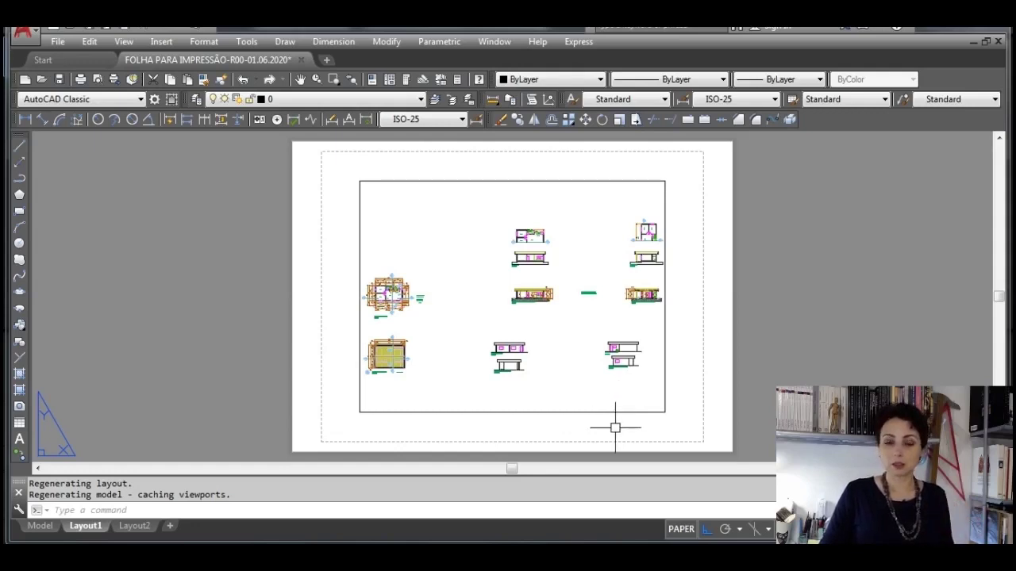
click(609, 412)
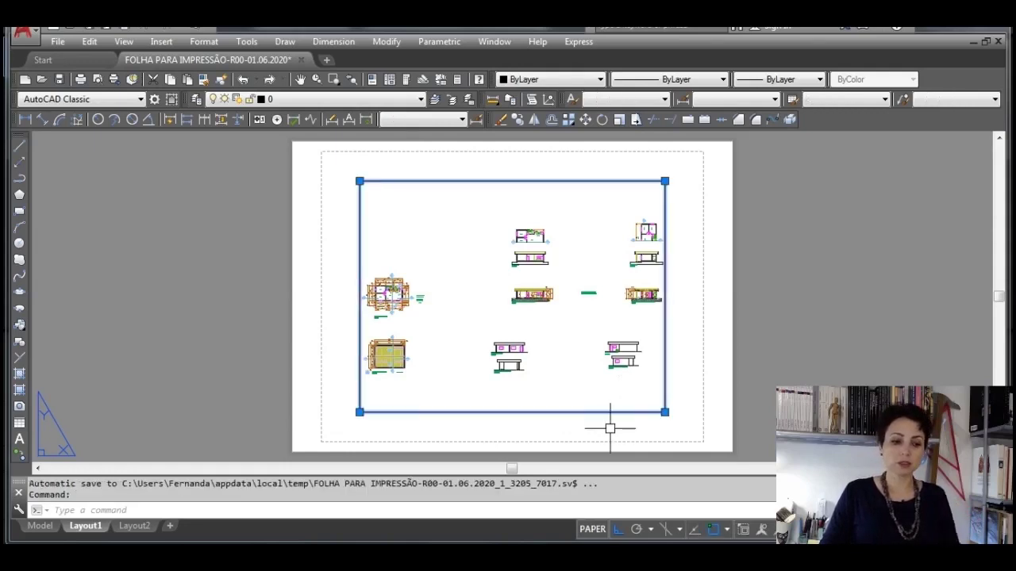
key(Delete)
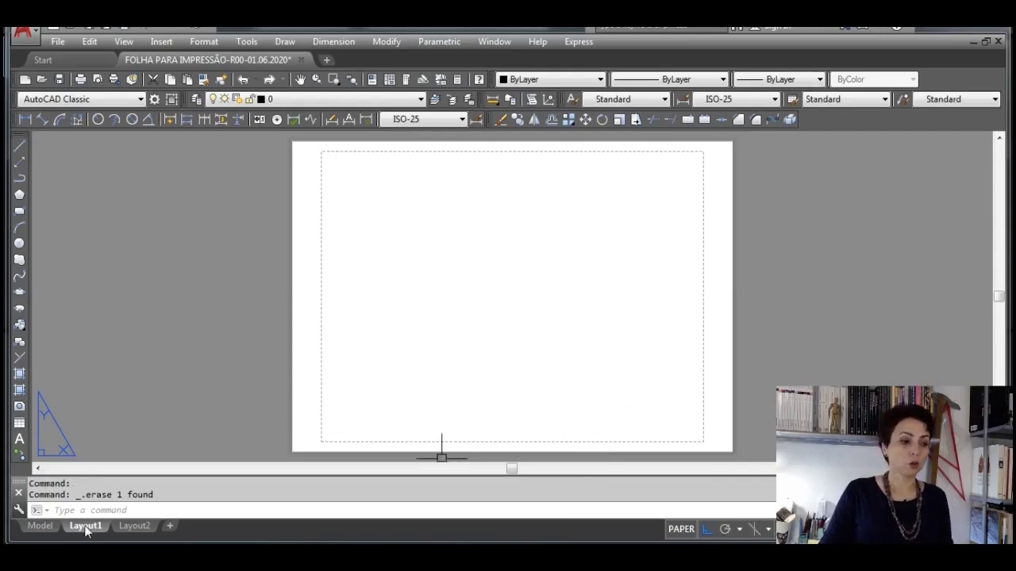
Step: Review the complete set of chalet drawings in model space
click(54, 524)
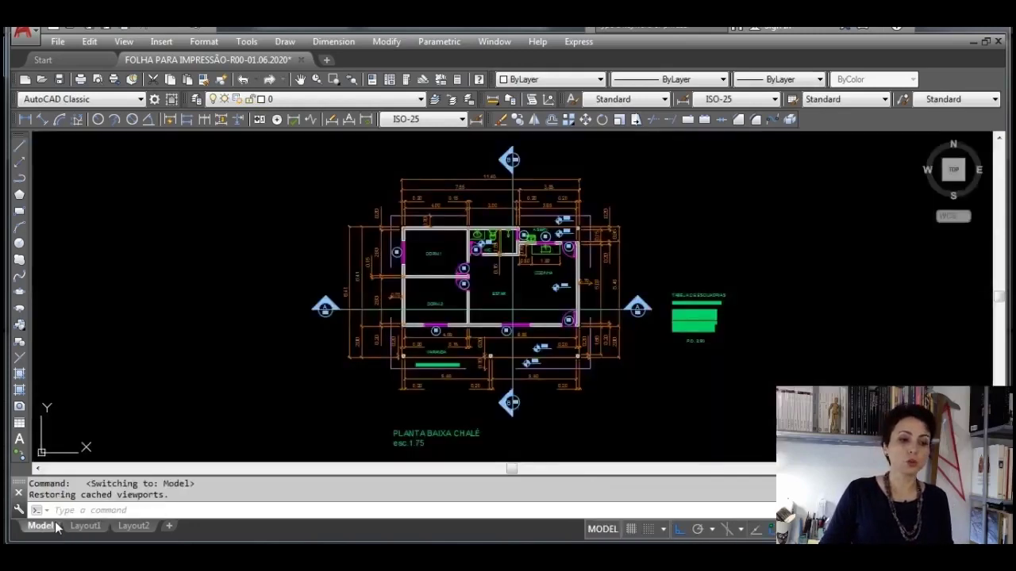
click(350, 352)
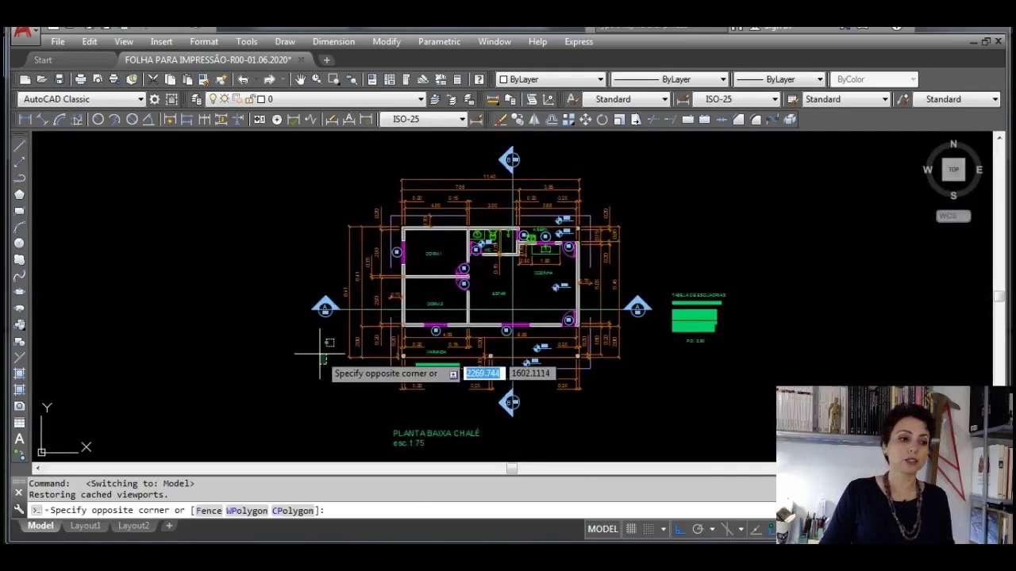
scroll(335, 371, down, 8)
scroll(465, 390, up, 3)
middle_drag(465, 363, 457, 332)
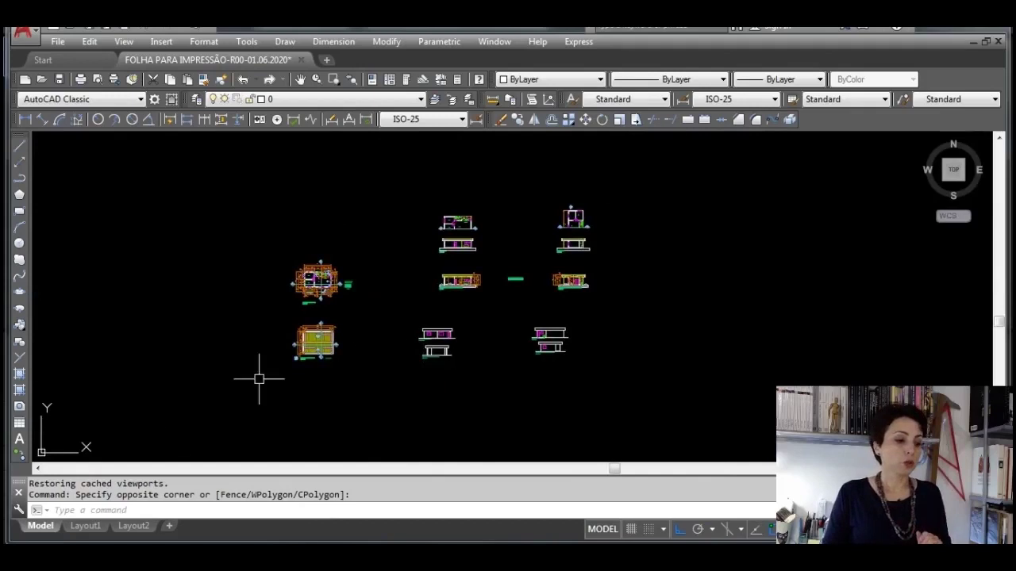
Step: Modify the page setup of Layout1 to use the DWG To PDF.pc3 plotter
click(85, 527)
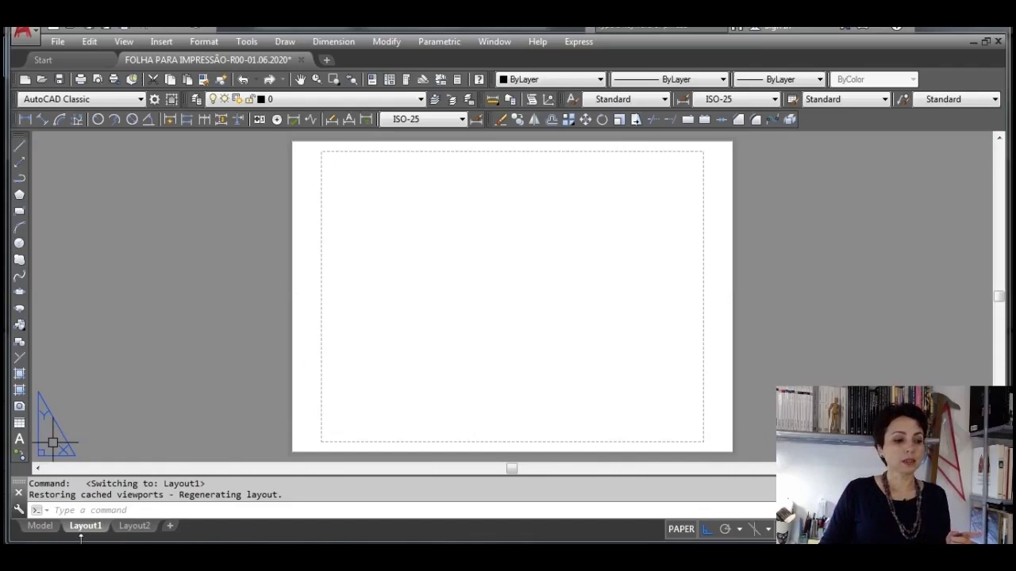
mouse_move(80, 529)
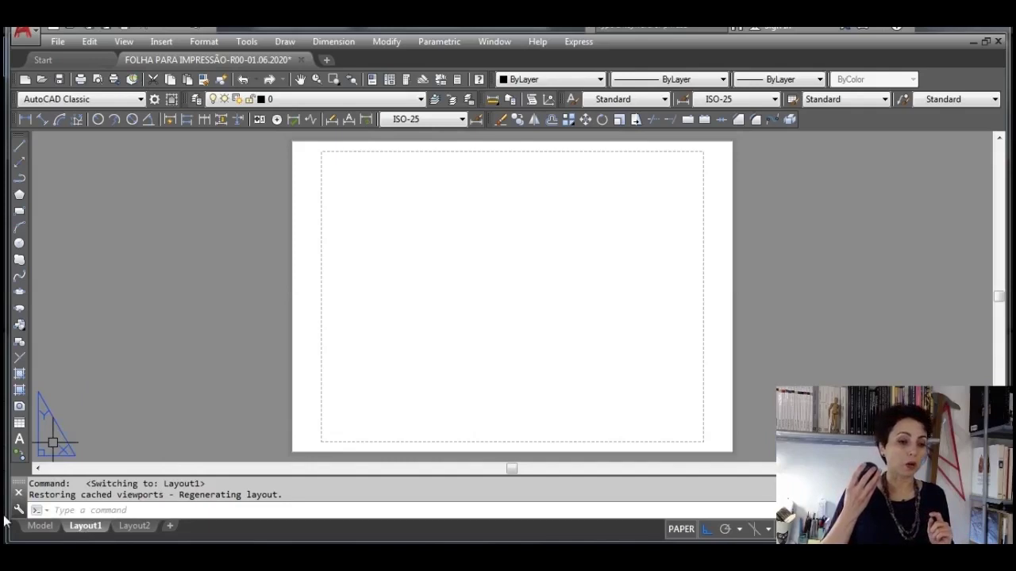
right_click(93, 525)
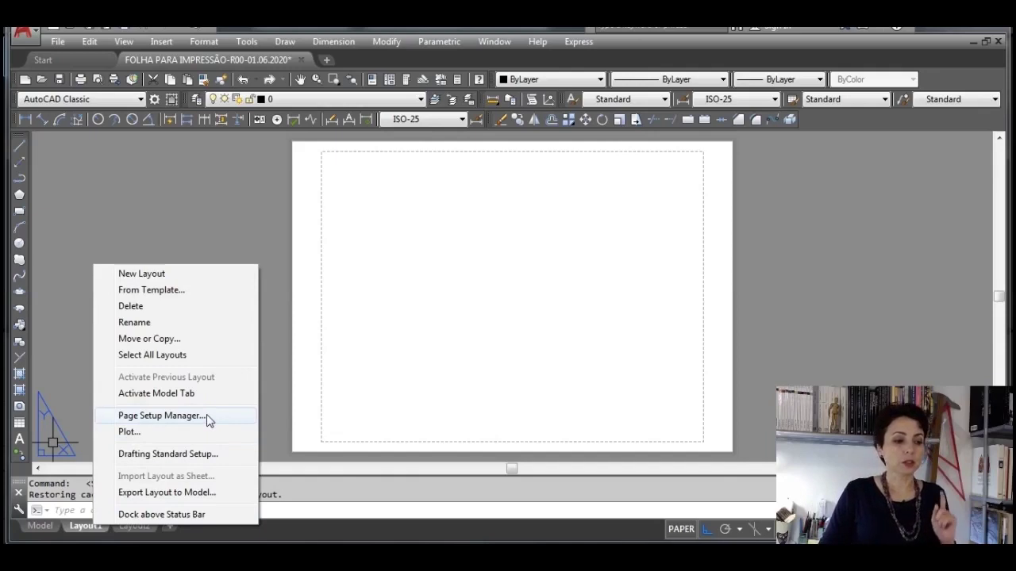
click(163, 415)
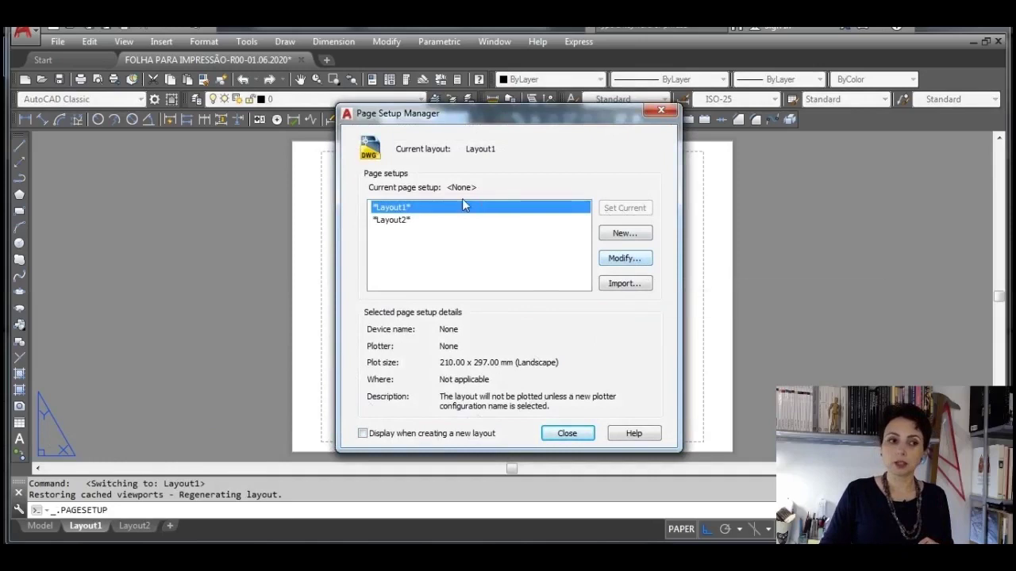
click(625, 260)
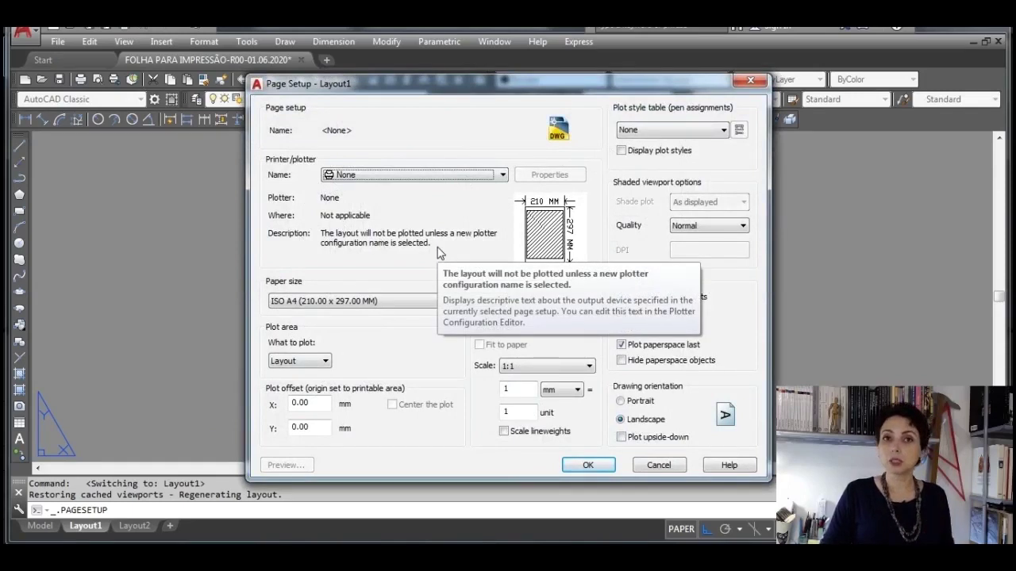
click(503, 175)
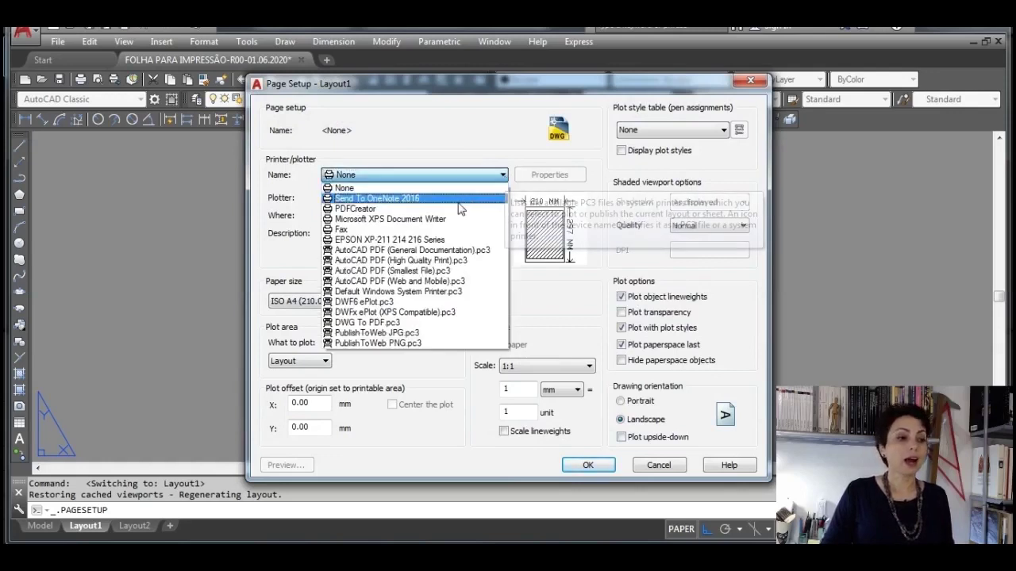
click(427, 323)
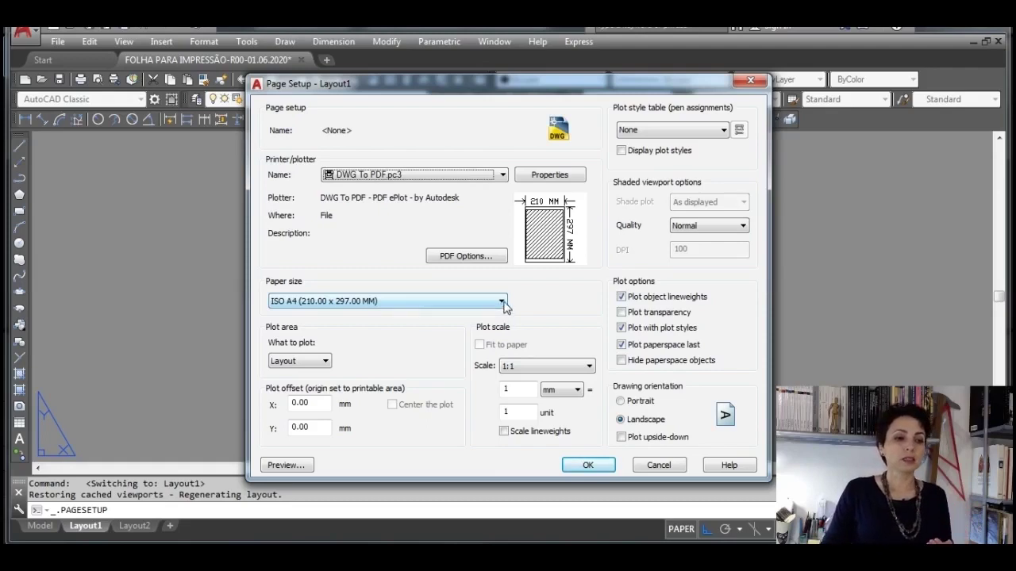
Step: Set the layout's paper size to ISO full bleed A3 (297.00 x 420.00 MM)
click(501, 303)
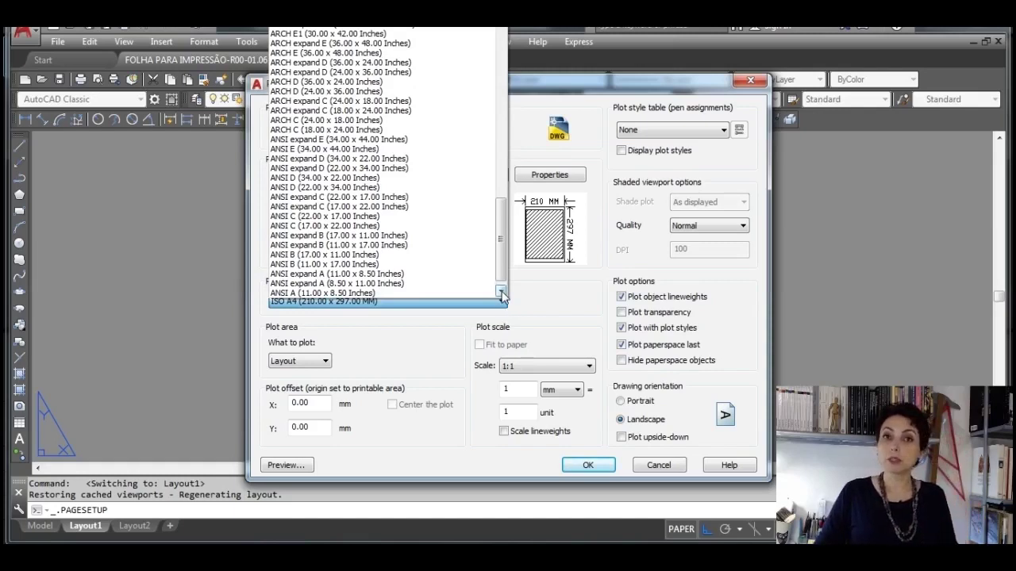
scroll(322, 149, up, 4)
scroll(321, 149, up, 7)
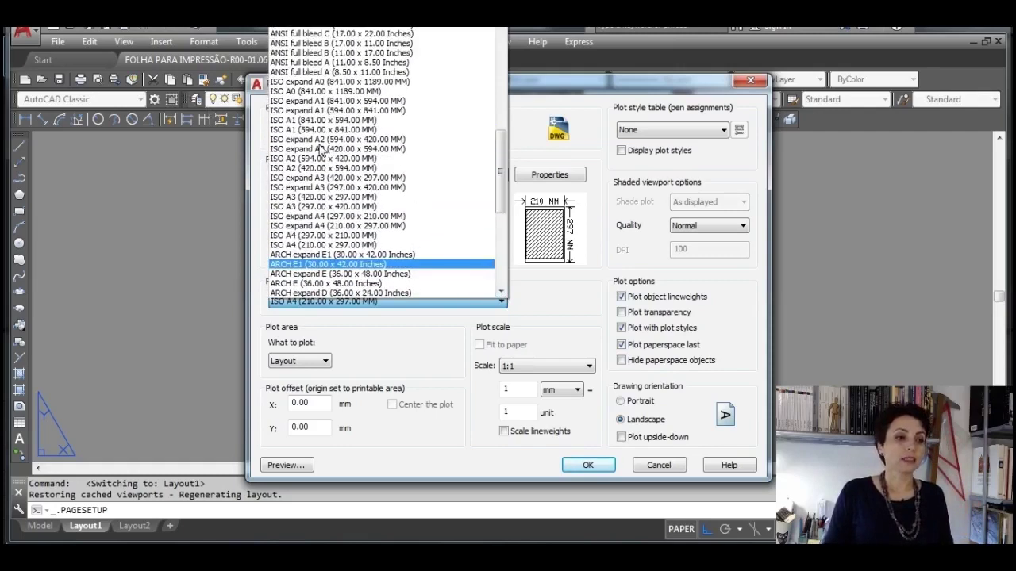
scroll(322, 149, up, 8)
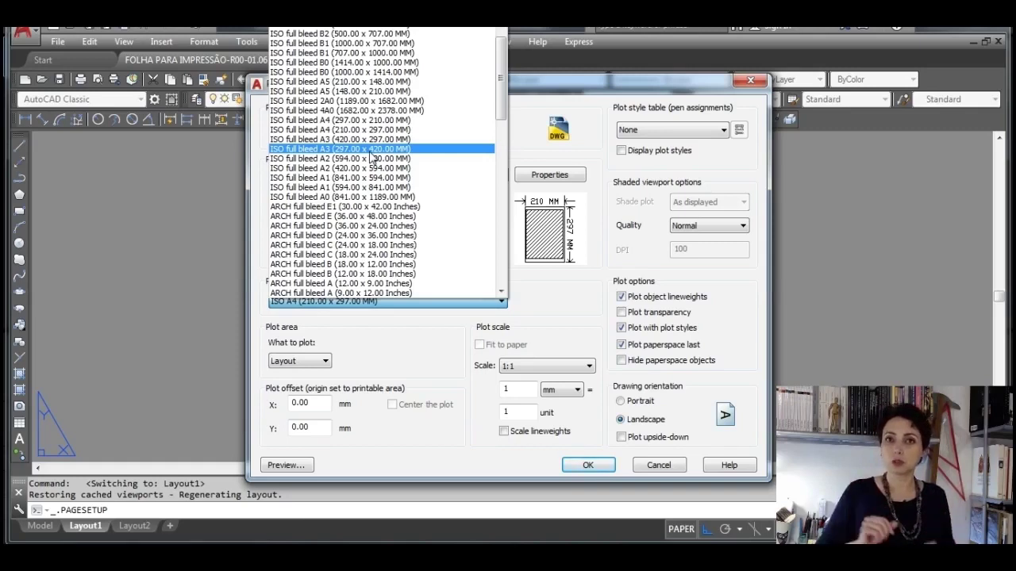
click(370, 149)
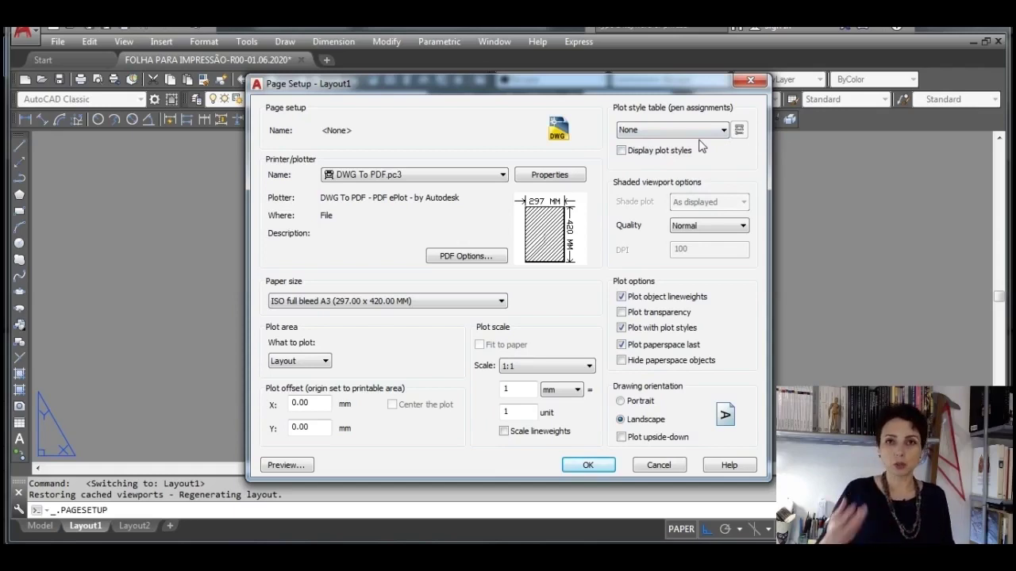
Step: Assign the monochrome.ctb plot style table to the layout and open the table for editing
click(724, 131)
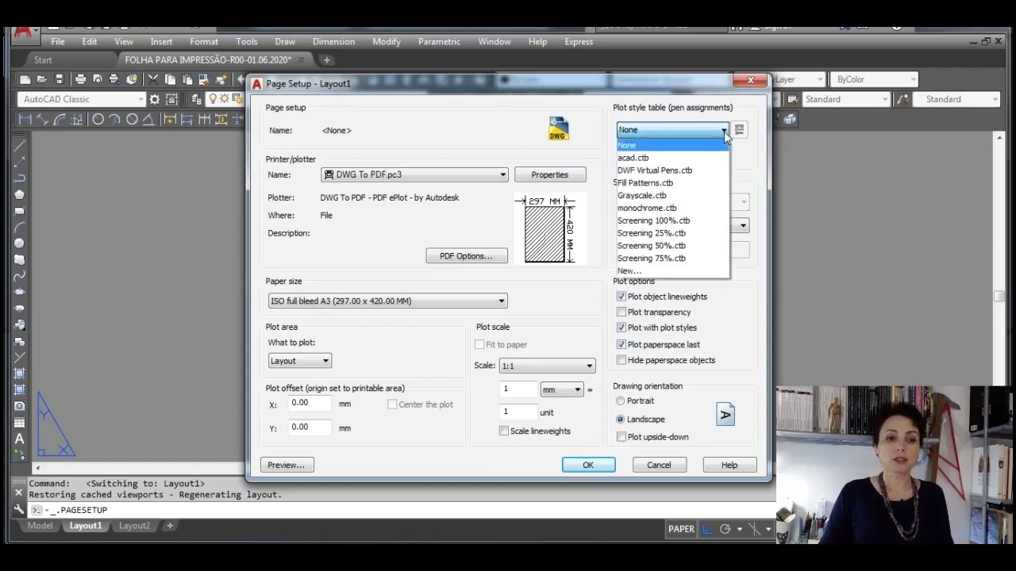
click(687, 208)
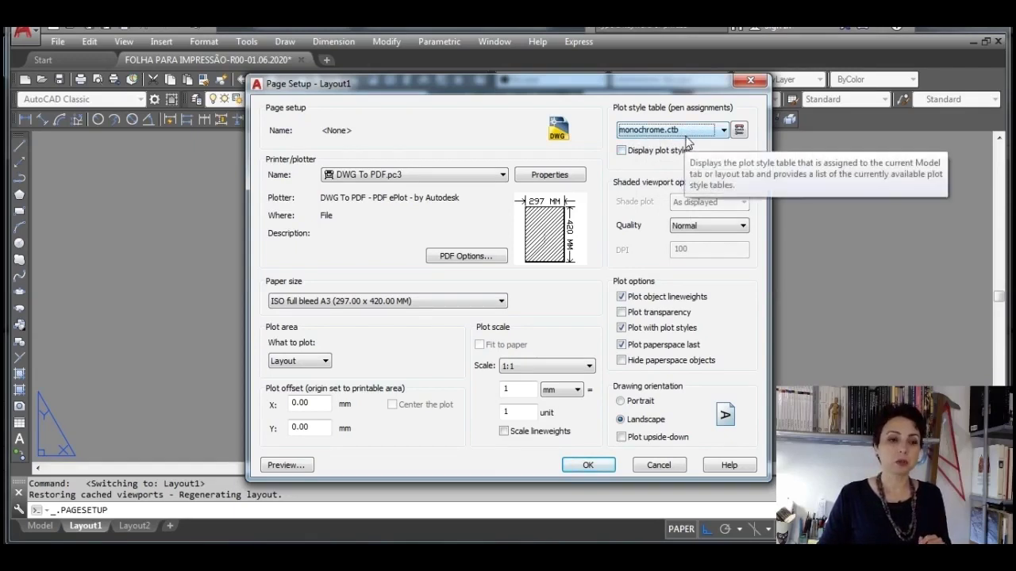
click(739, 131)
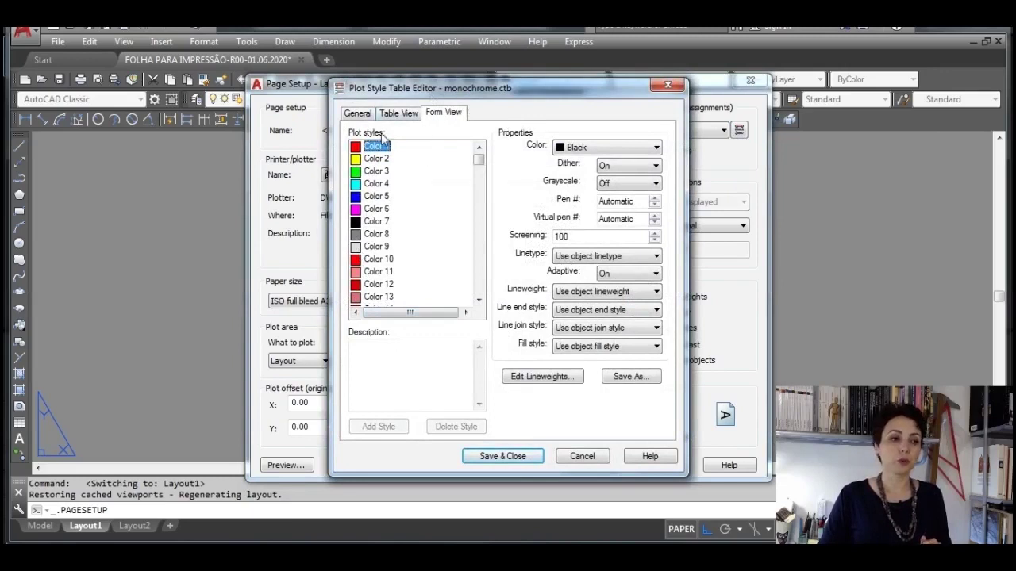
Step: Compare the plotted color setting of Color 252 with those of Colors 251, 250, 249 and 123 in the plot style table
mouse_move(479, 158)
mouse_down()
mouse_move(482, 302)
mouse_move(479, 154)
mouse_move(483, 161)
mouse_up()
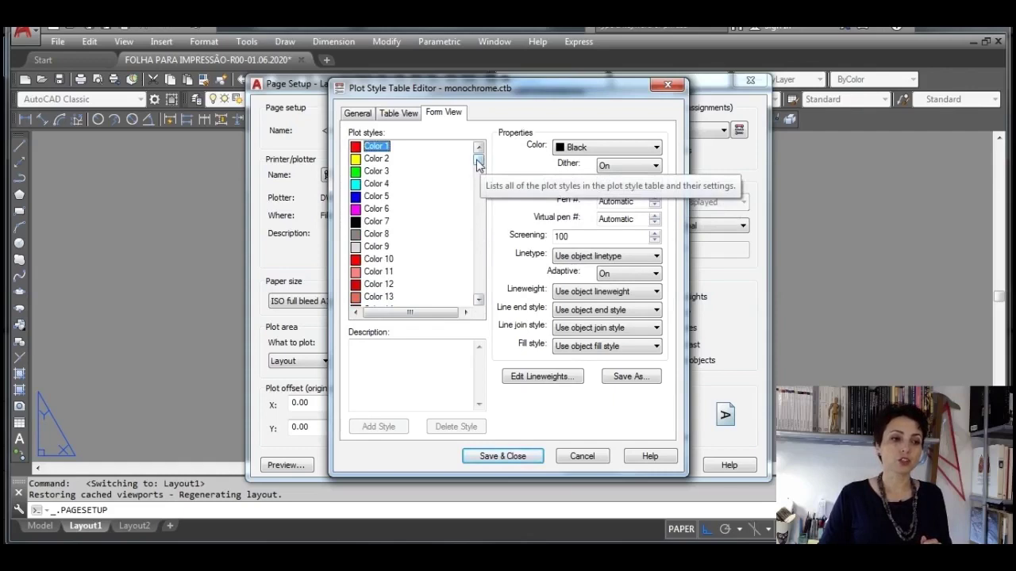
drag(478, 162, 479, 290)
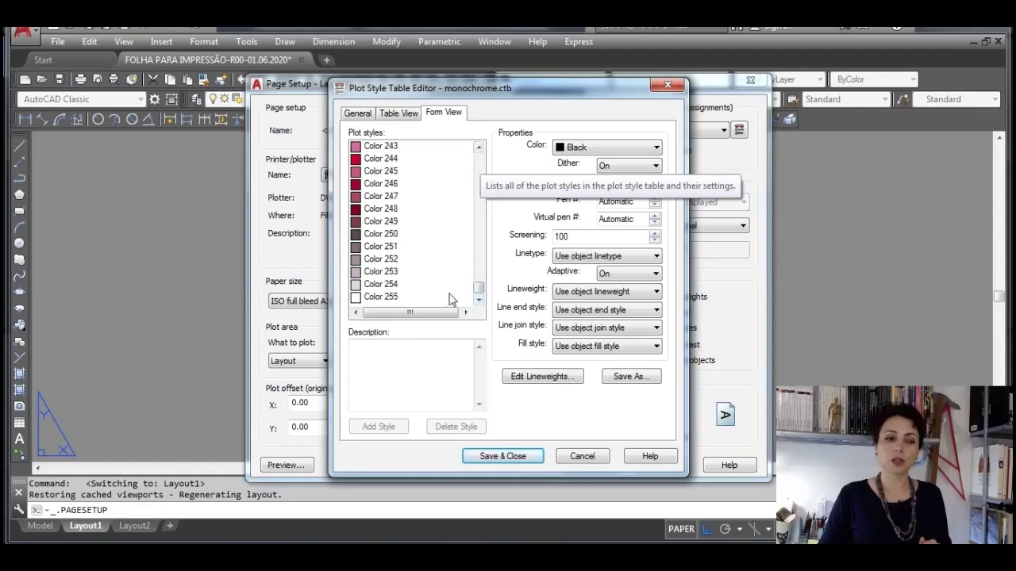
click(390, 260)
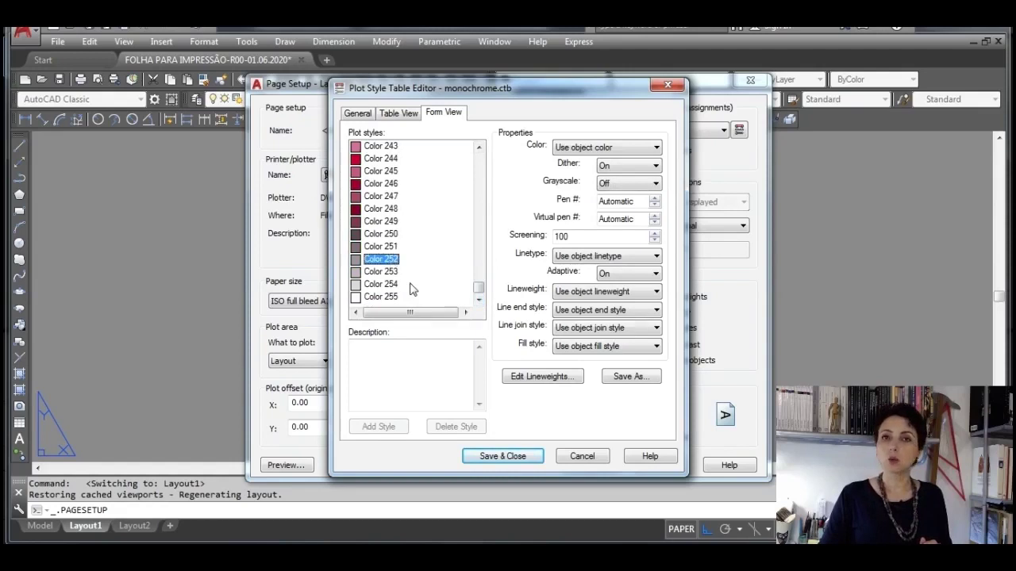
click(628, 152)
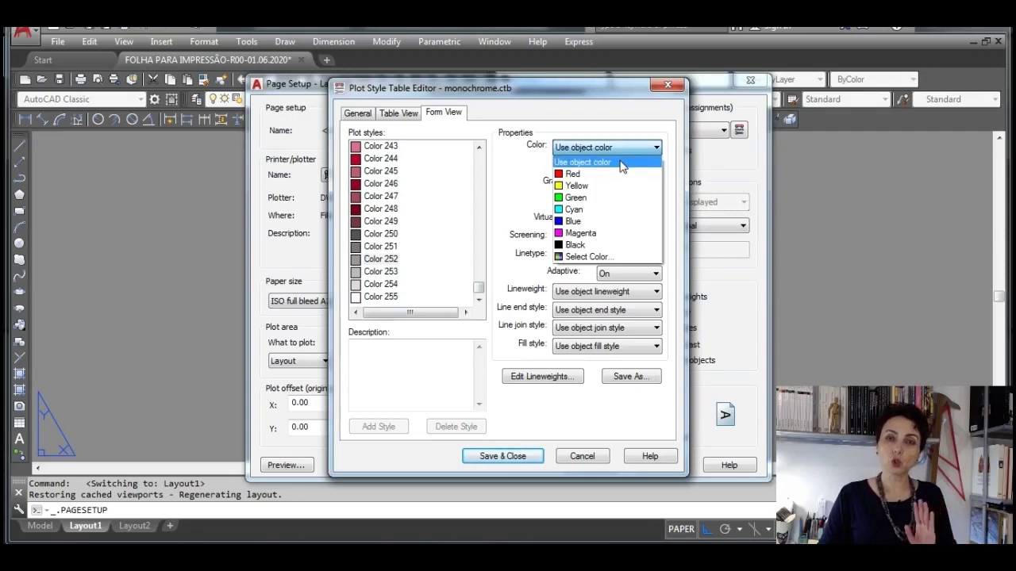
click(620, 165)
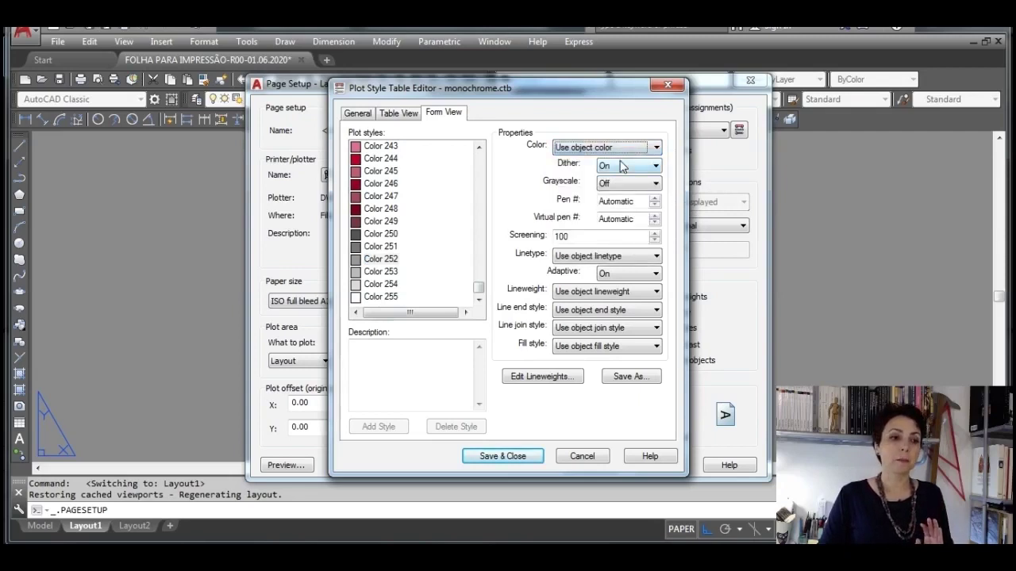
click(383, 246)
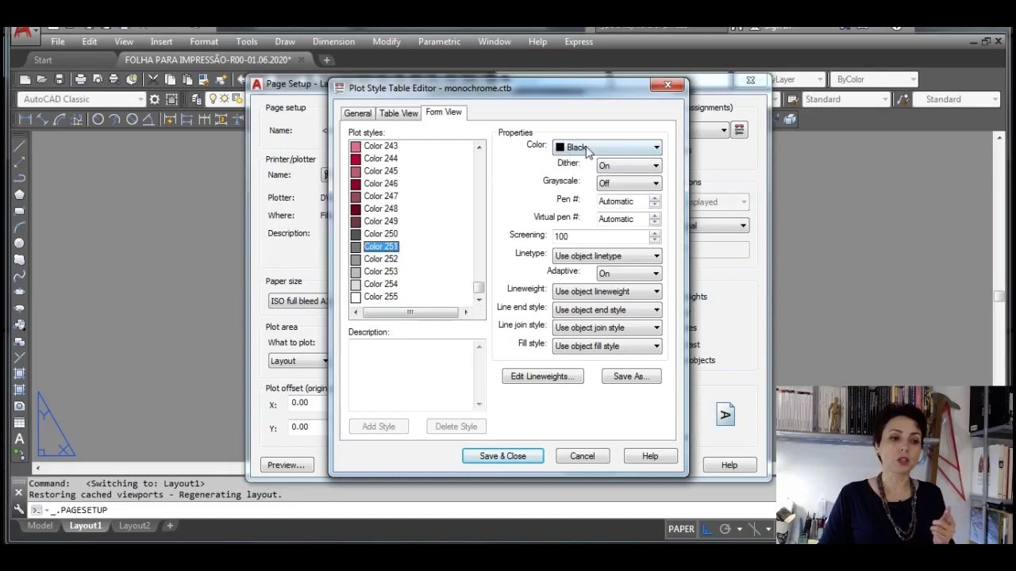
click(382, 234)
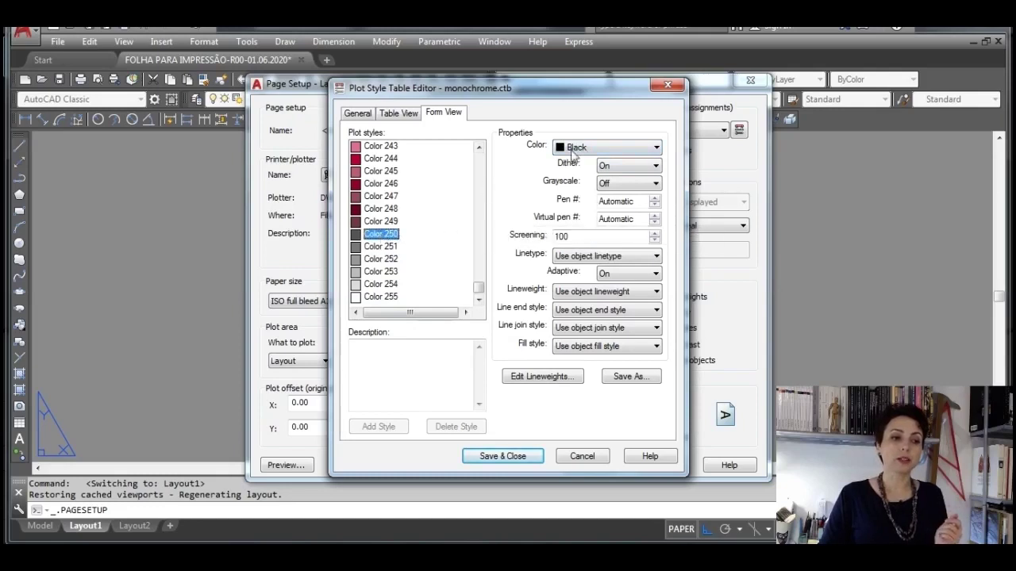
click(394, 222)
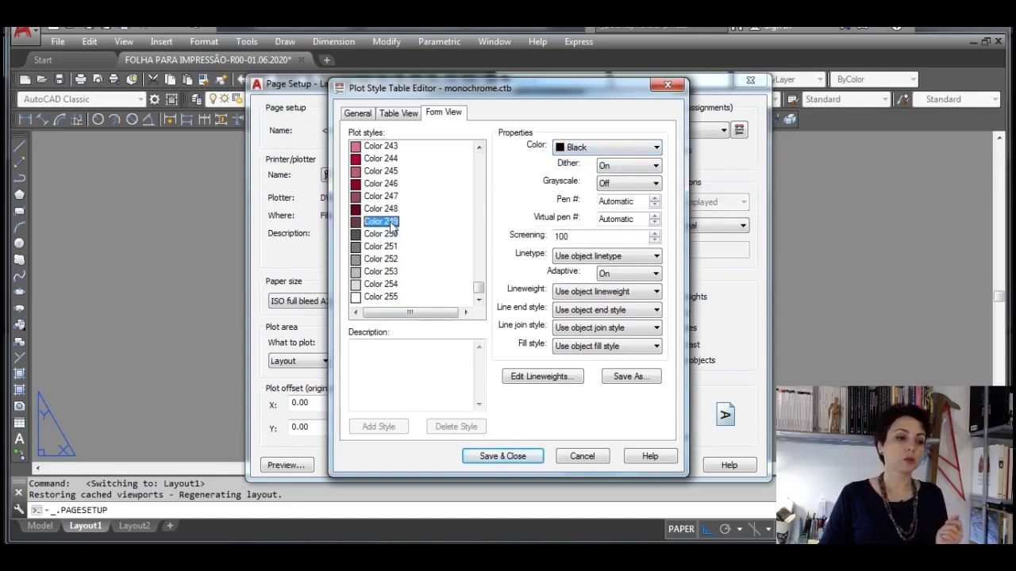
click(395, 160)
drag(478, 286, 477, 222)
click(394, 172)
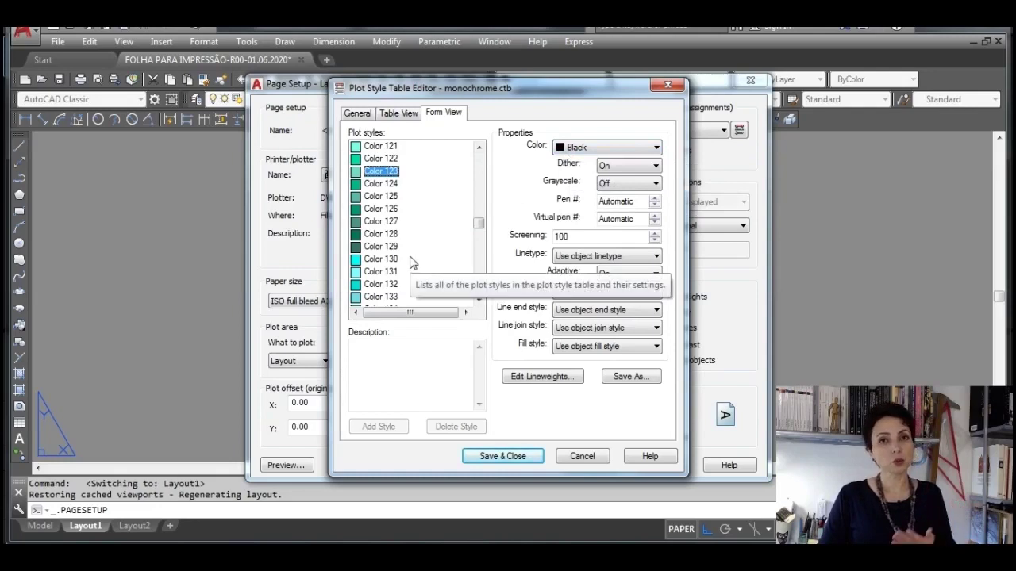
Step: Set the plotted color of Color 252 to Use object color and save the monochrome.ctb plot style table
drag(479, 223, 480, 298)
click(395, 260)
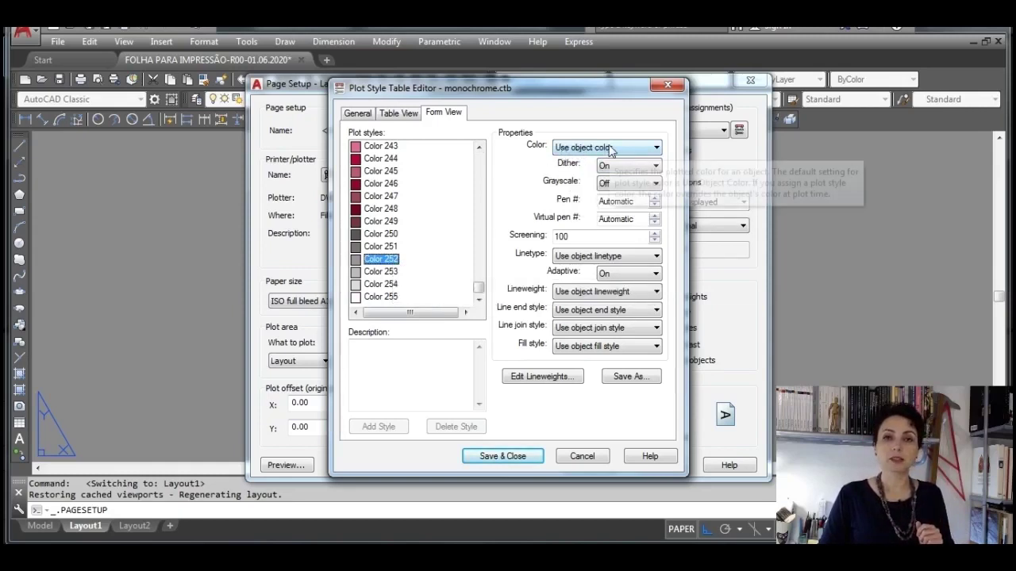
click(657, 149)
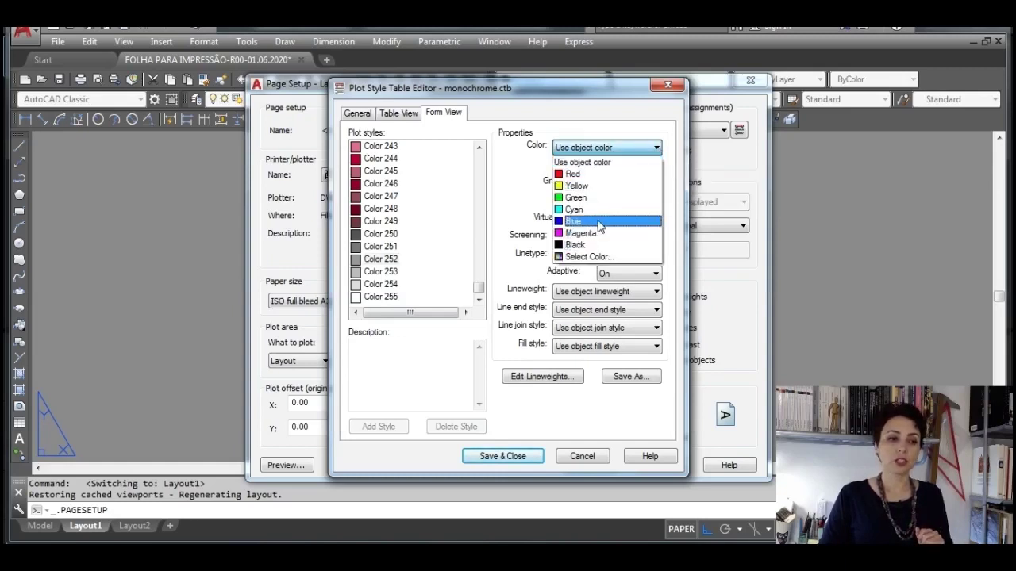
click(600, 164)
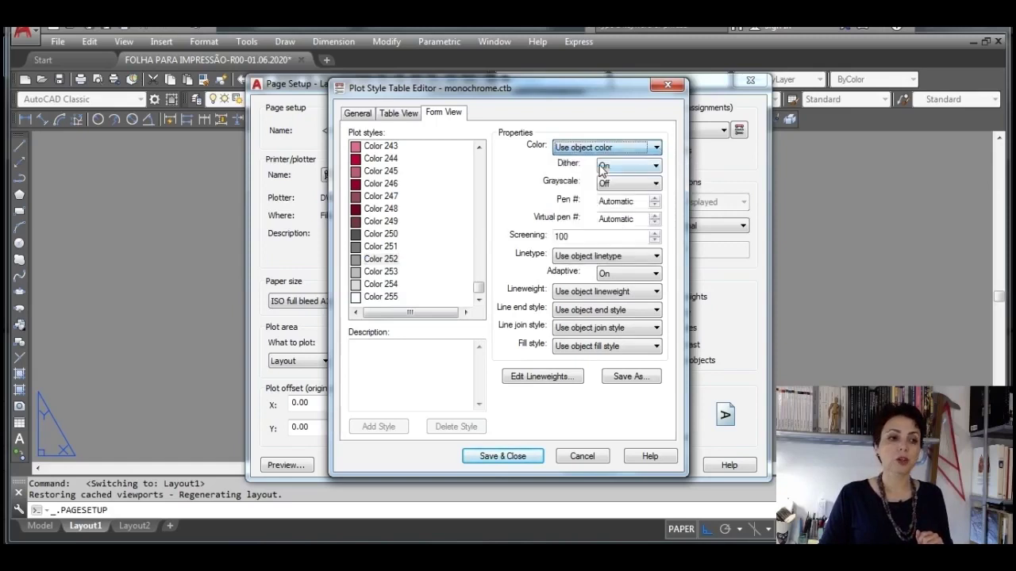
click(516, 461)
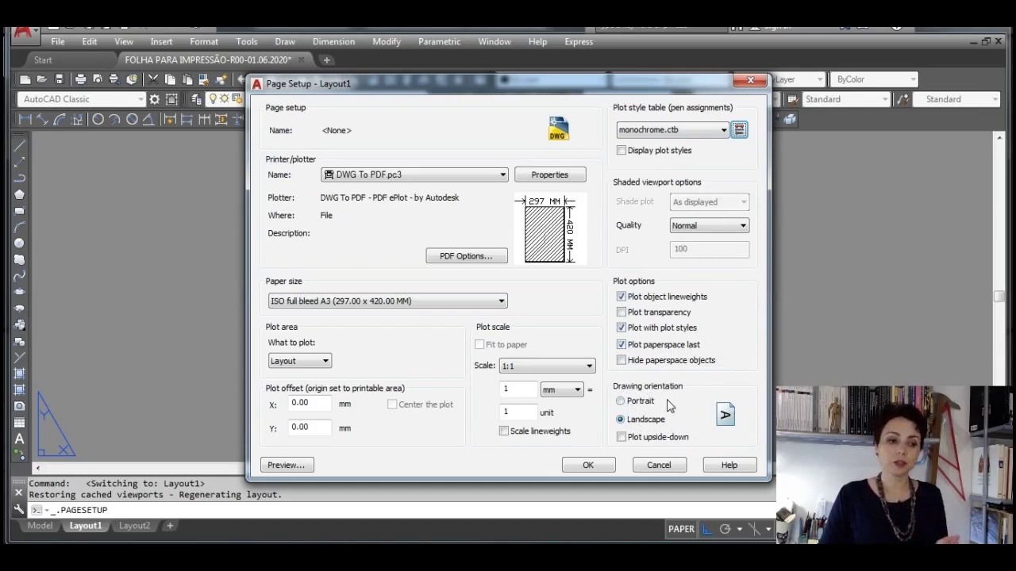
Step: Compare the portrait and upside-down options, then apply the page setup with Landscape orientation and upside-down plotting off
click(621, 401)
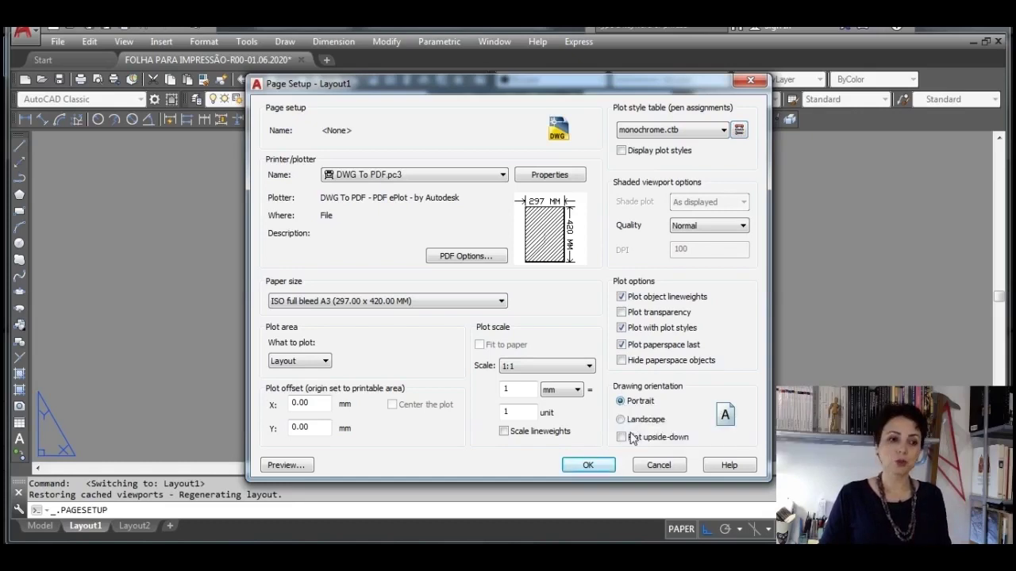
click(621, 419)
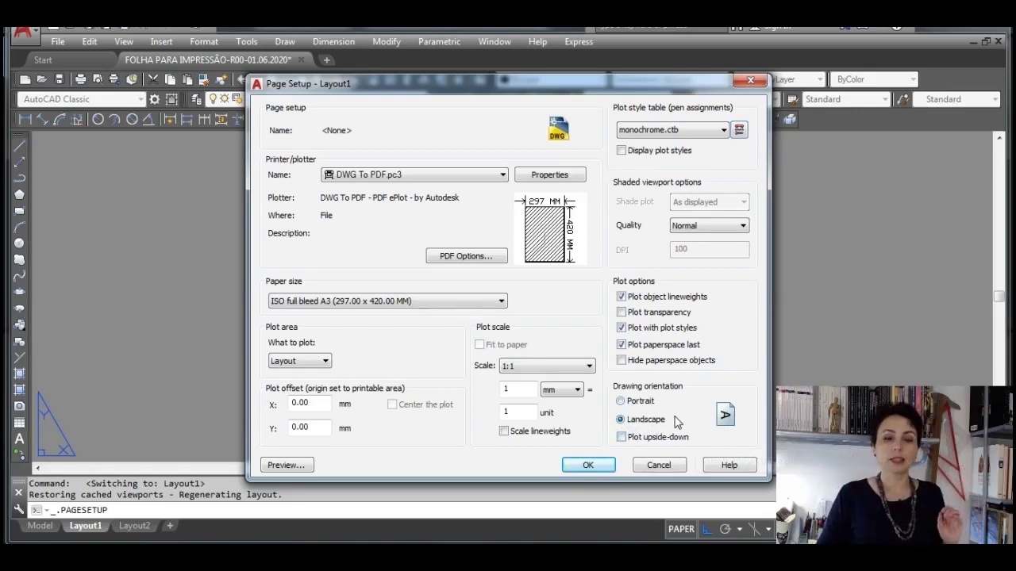
click(624, 440)
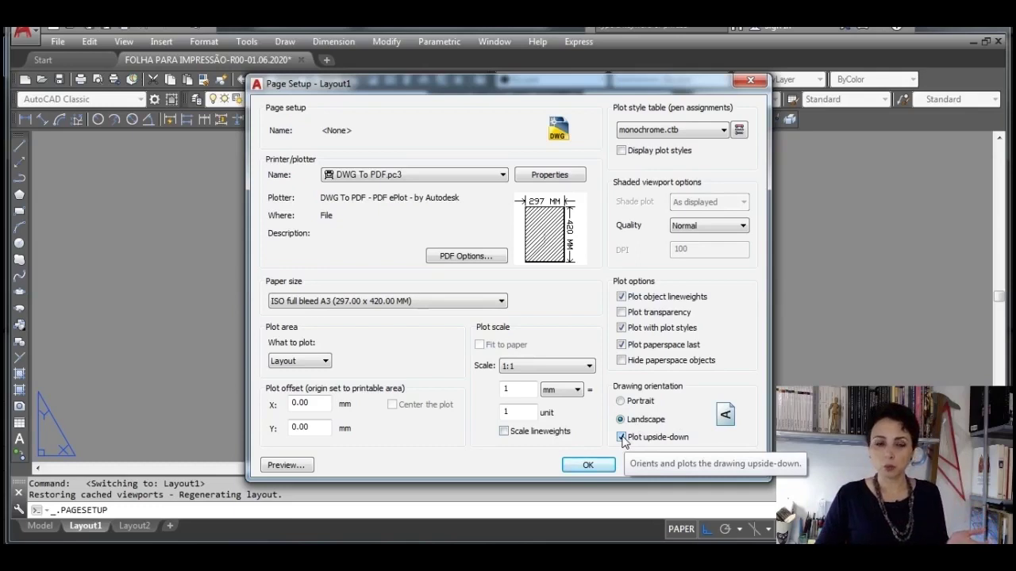
click(624, 439)
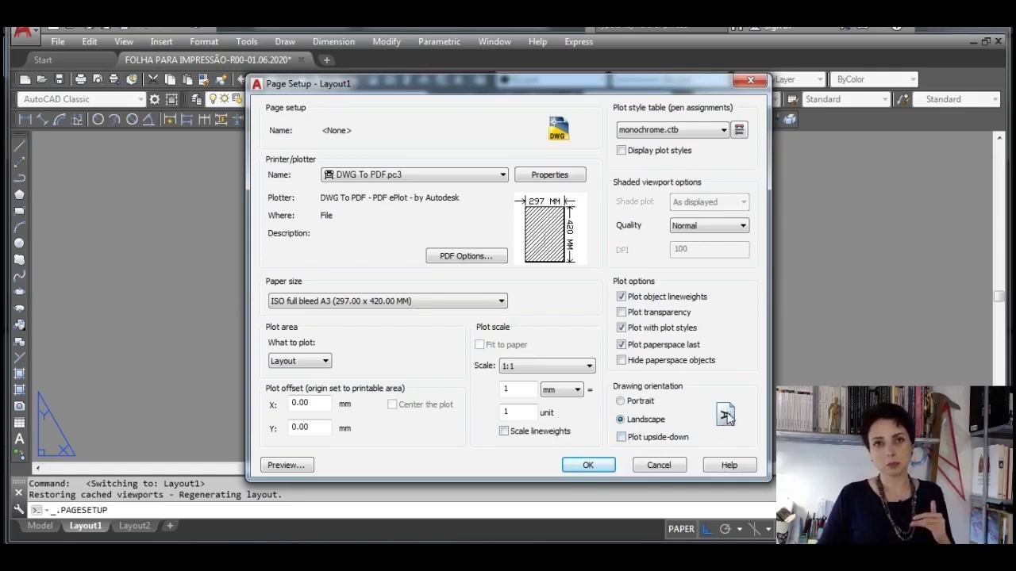
click(588, 466)
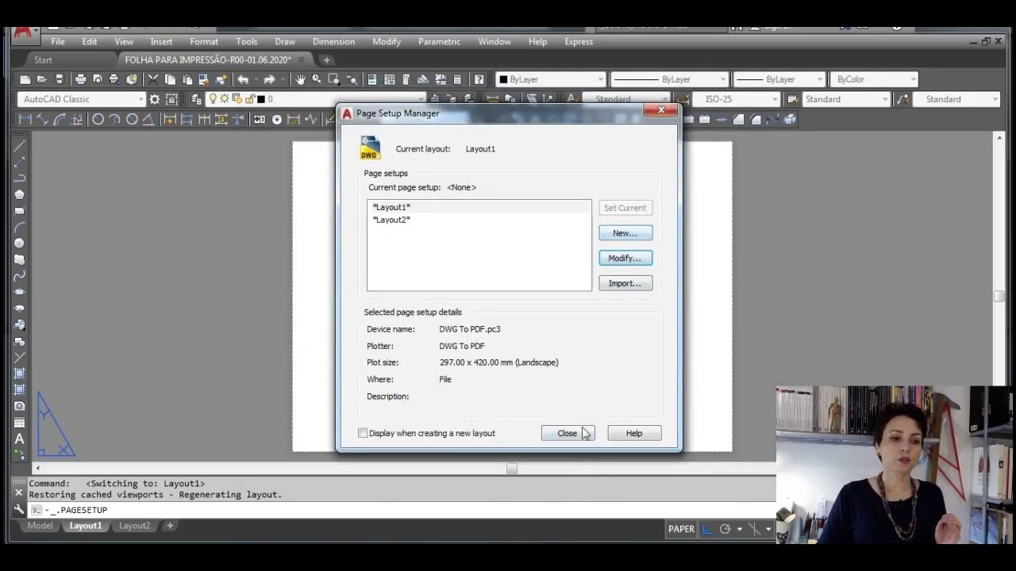
click(576, 436)
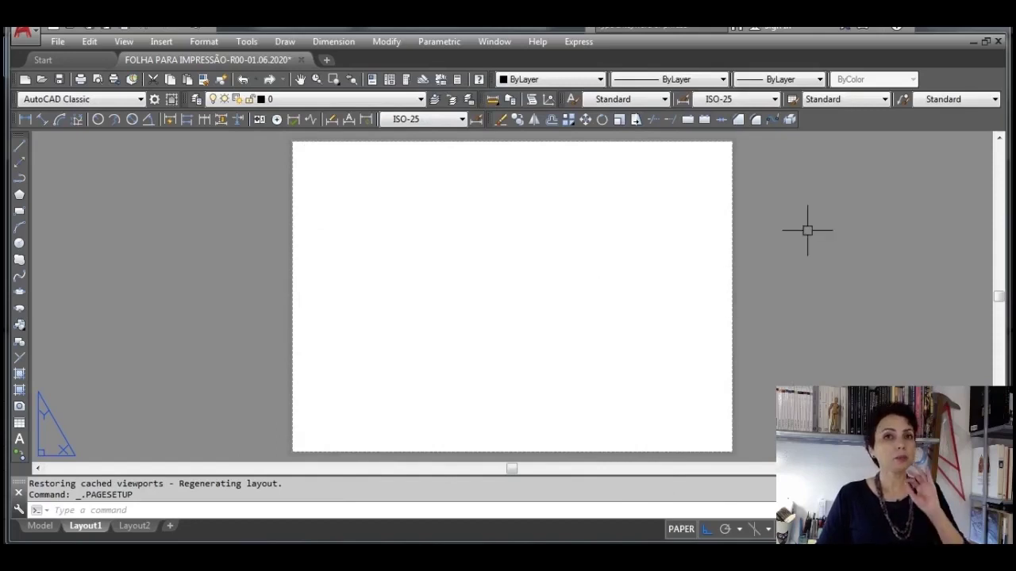
Step: Make 03LIMITEFL the current layer for the sheet limit
scroll(730, 154, up, 4)
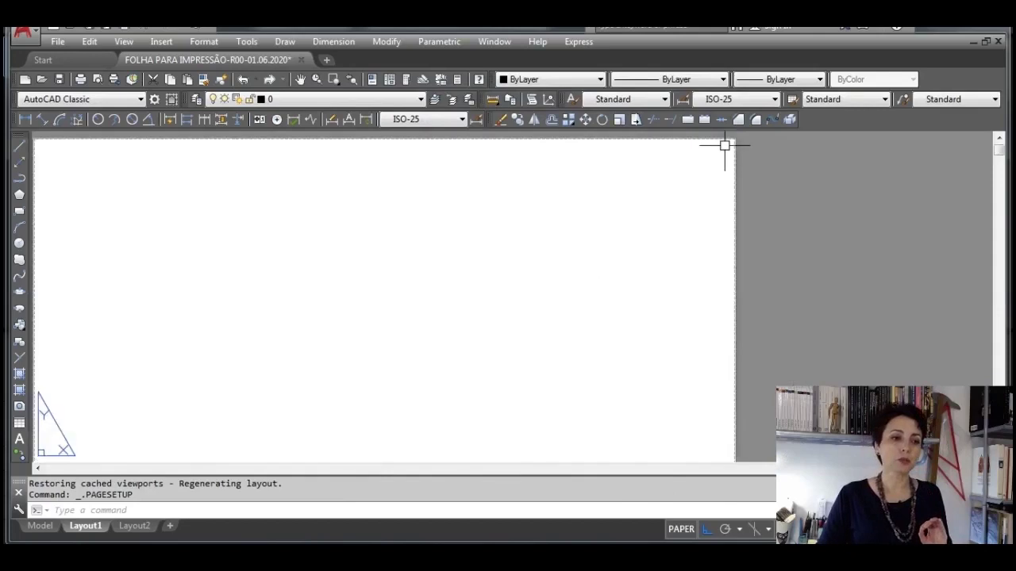
scroll(728, 148, down, 3)
scroll(693, 199, up, 2)
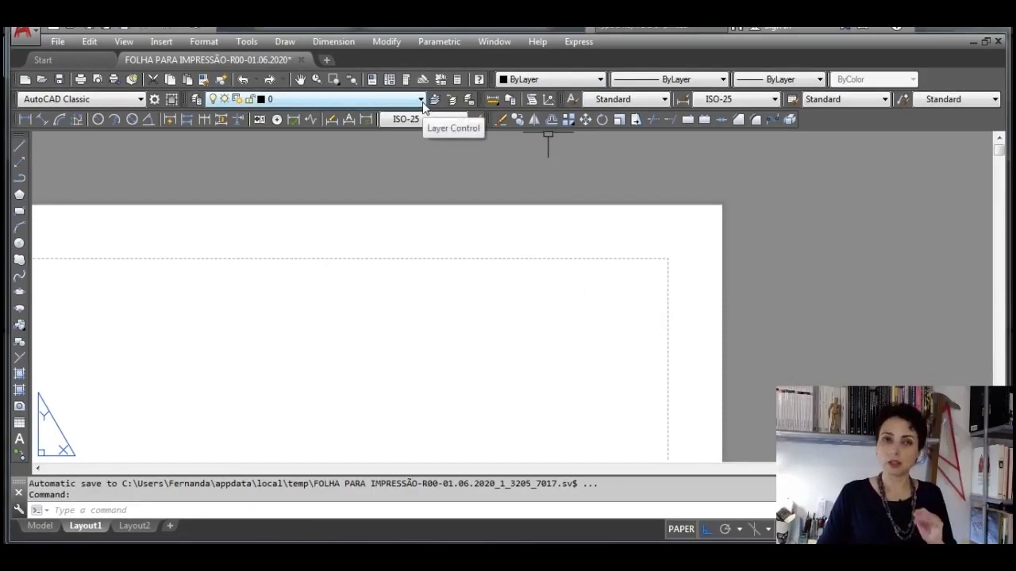
click(421, 102)
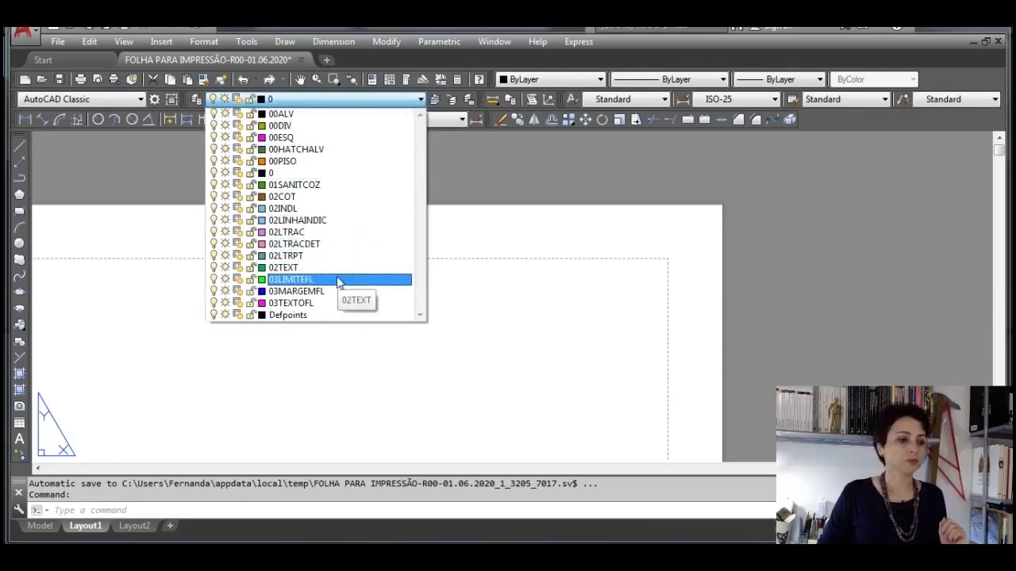
click(340, 280)
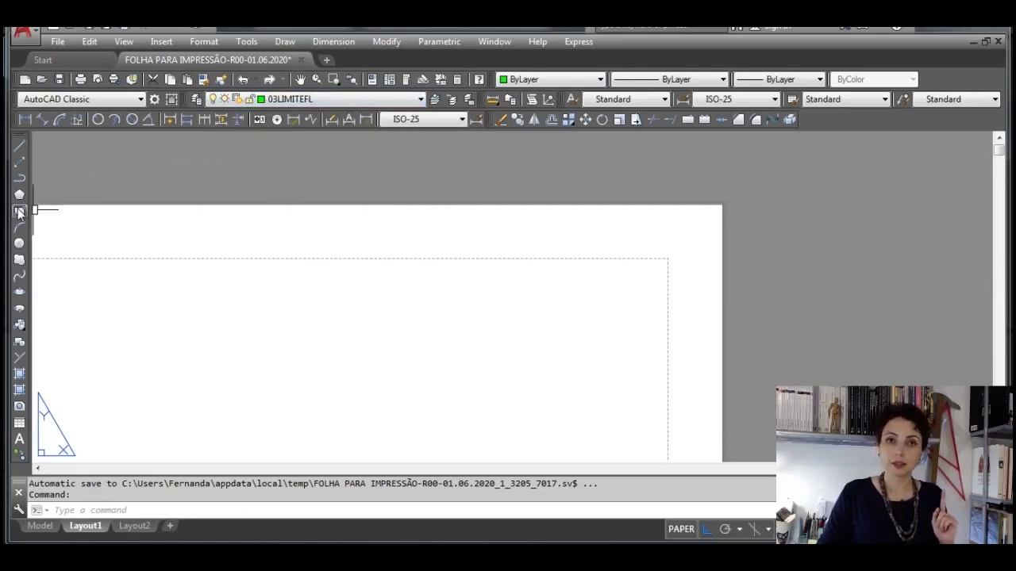
Step: Draw a rectangle about 418.41 by 295.41 mm just inside the dashed printable area, from the sheet's upper-right to its lower-left corner
click(19, 212)
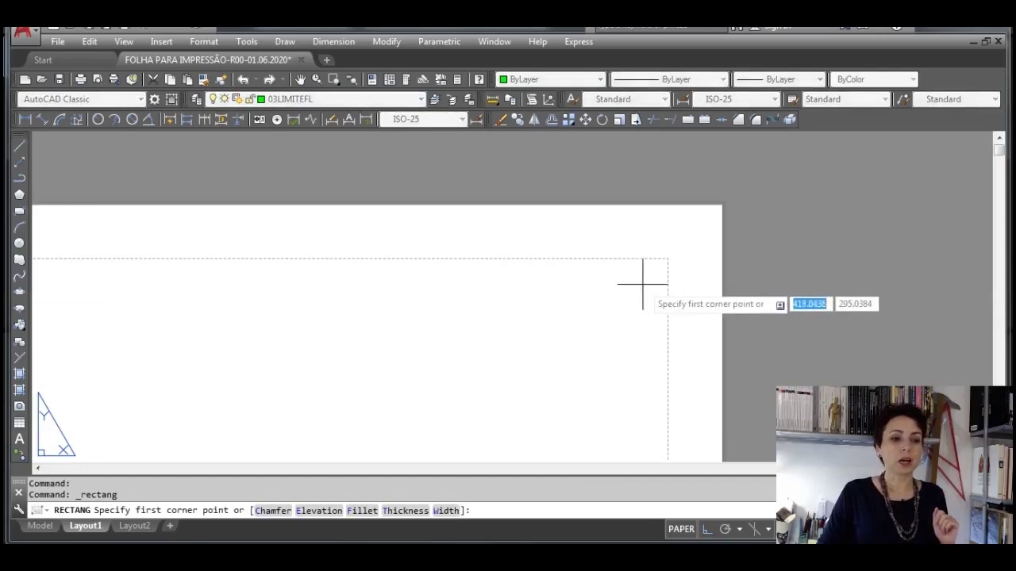
scroll(650, 270, up, 4)
middle_drag(683, 246, 706, 185)
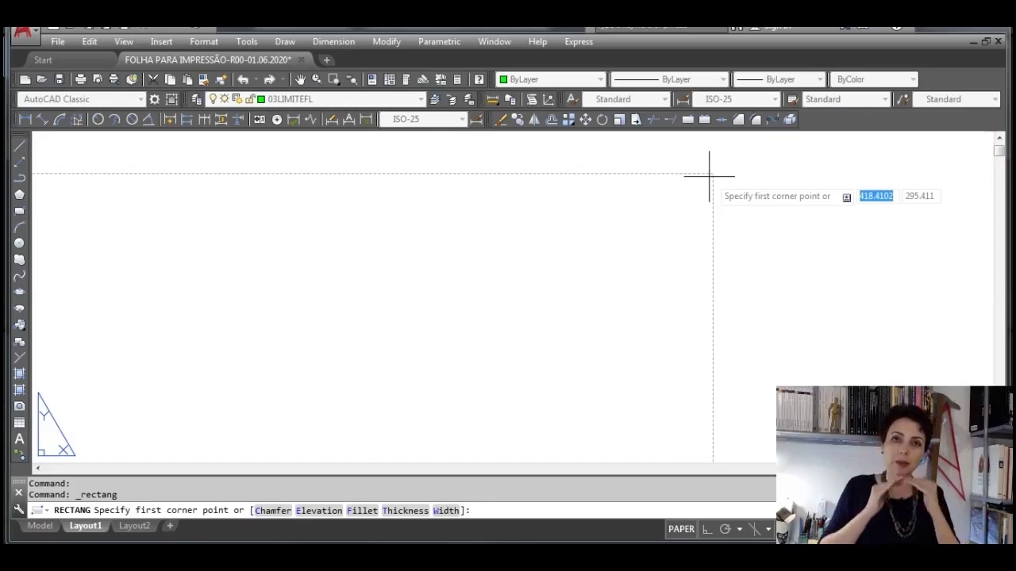
scroll(709, 176, up, 2)
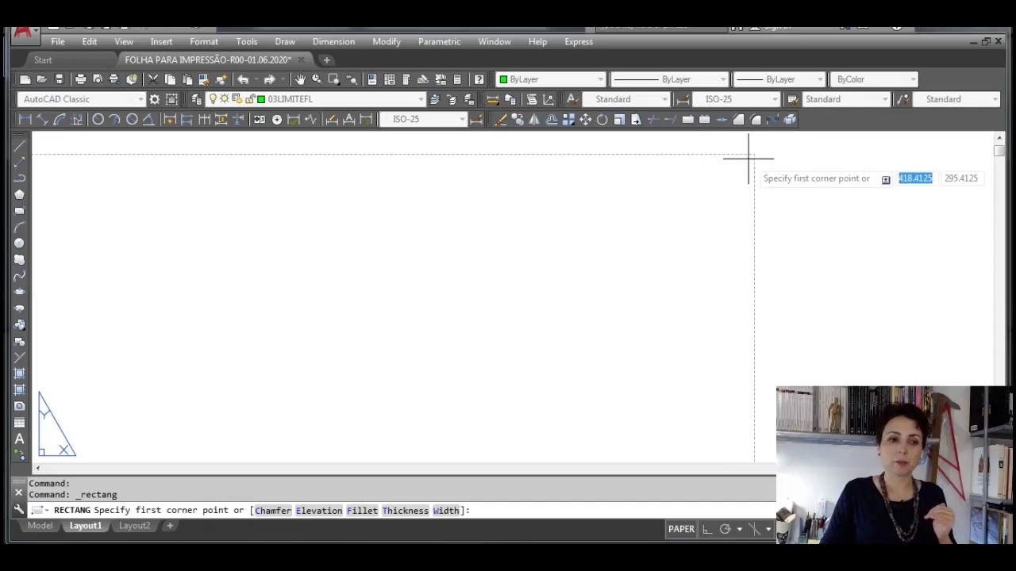
click(749, 157)
middle_drag(748, 158, 698, 243)
scroll(721, 222, down, 5)
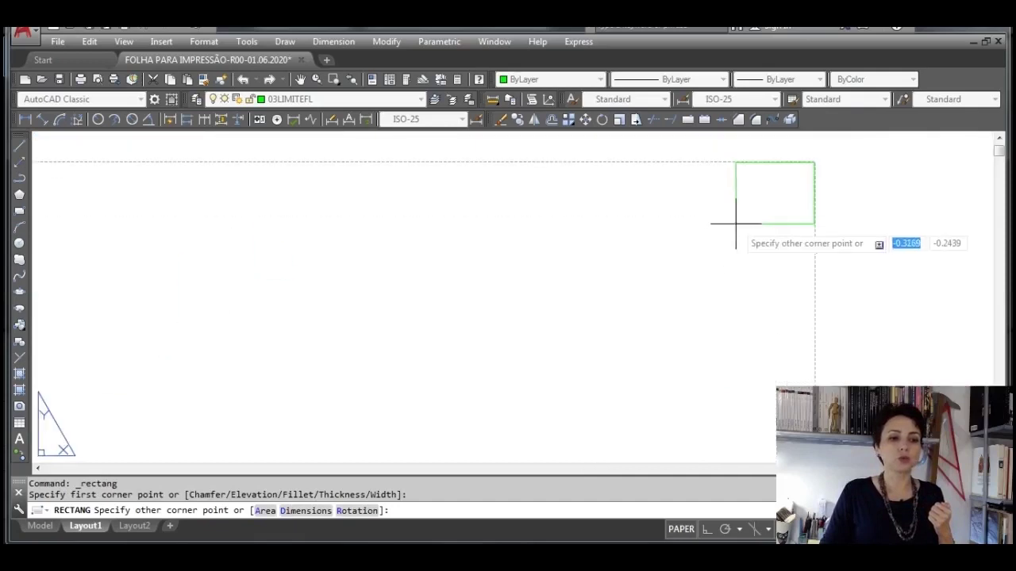
scroll(719, 262, down, 1)
middle_drag(450, 399, 654, 217)
scroll(526, 357, down, 6)
scroll(508, 350, up, 5)
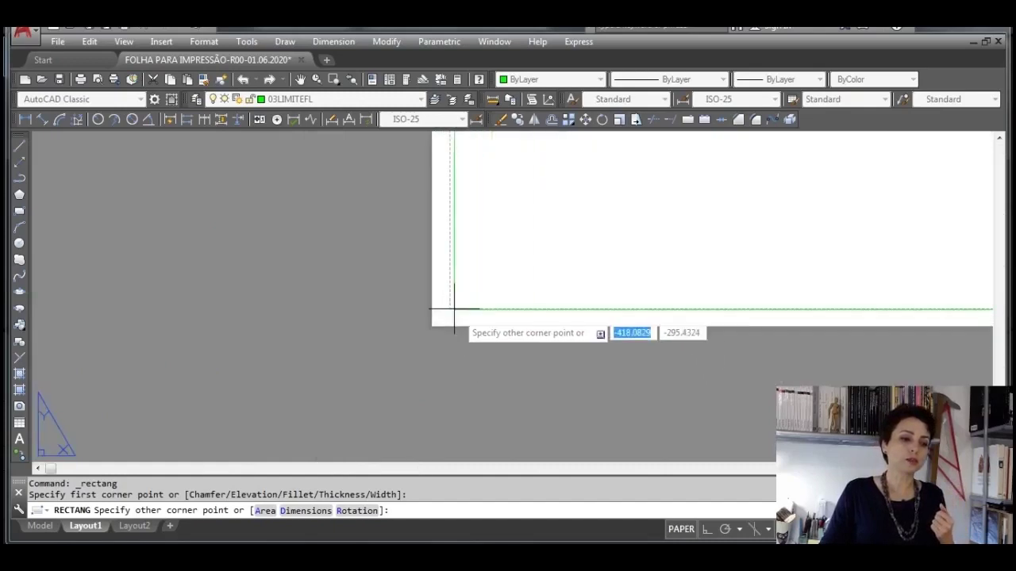
scroll(453, 312, up, 3)
scroll(423, 337, up, 4)
middle_drag(431, 326, 313, 395)
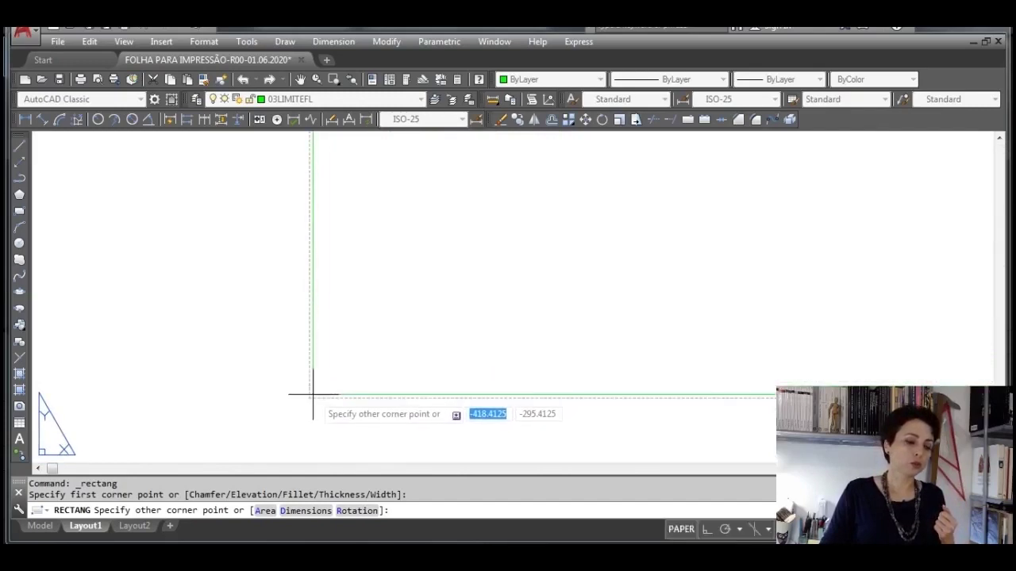
click(313, 395)
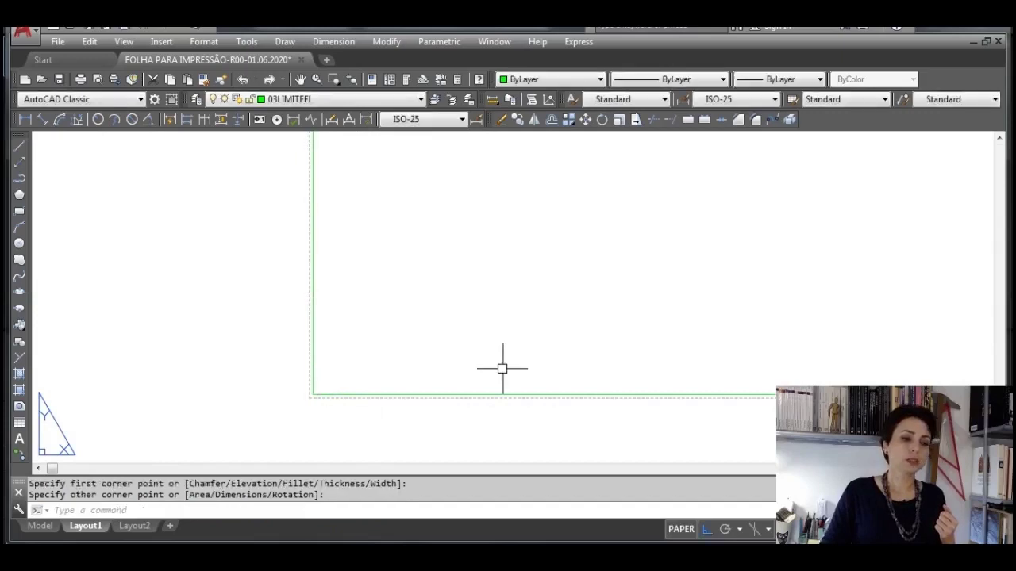
Step: Examine how the limit rectangle sits against the edges of the paper sheet
scroll(502, 371, down, 12)
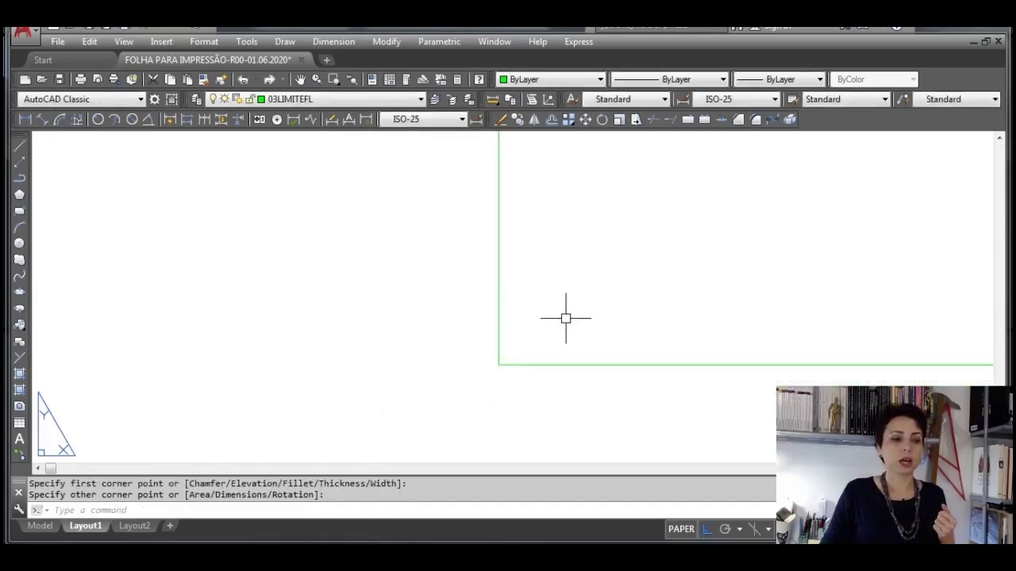
scroll(615, 267, down, 4)
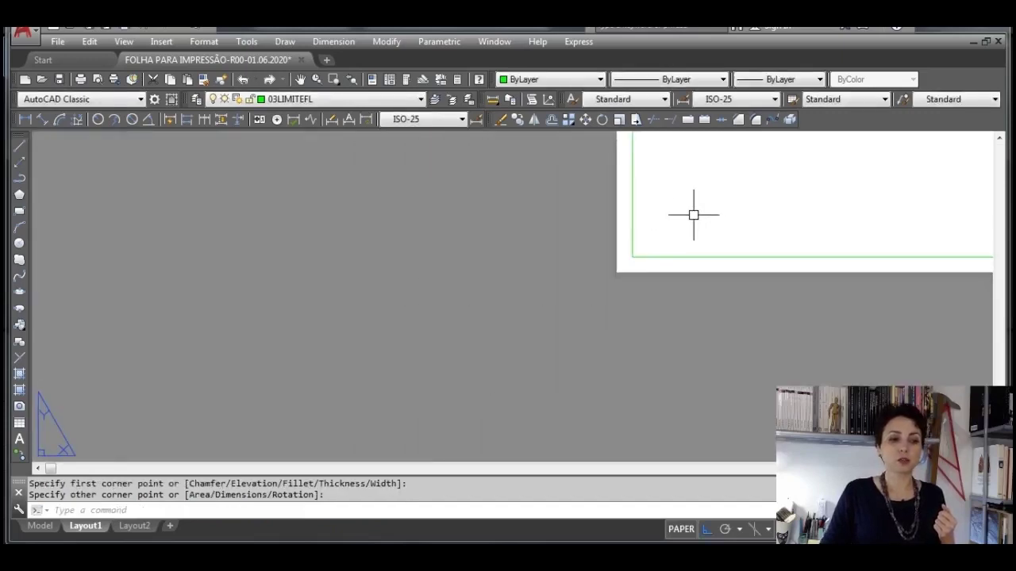
middle_drag(693, 216, 415, 354)
scroll(498, 290, up, 2)
scroll(508, 285, down, 3)
scroll(556, 262, down, 1)
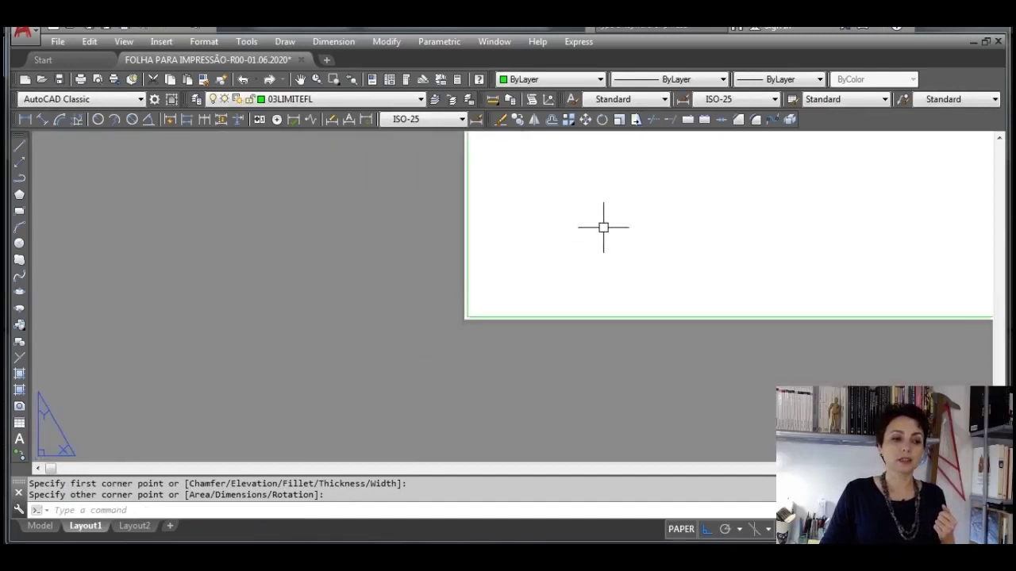
middle_drag(603, 227, 420, 356)
scroll(453, 319, up, 2)
scroll(528, 288, down, 3)
middle_drag(528, 288, 376, 423)
scroll(406, 388, down, 2)
scroll(417, 366, up, 2)
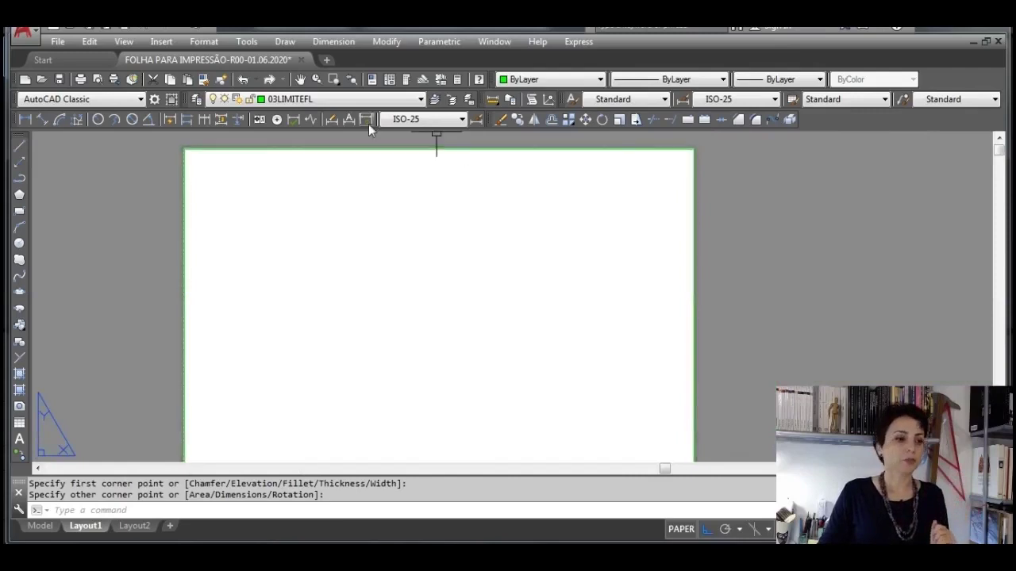
mouse_move(349, 151)
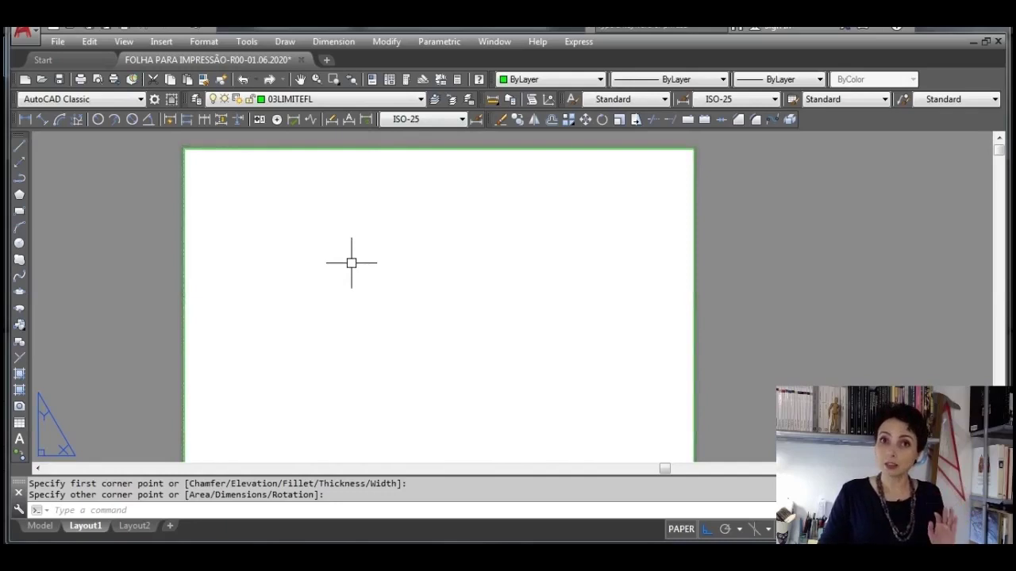
Step: Offset the limit rectangle 7 mm inward to form the sheet margin
click(550, 119)
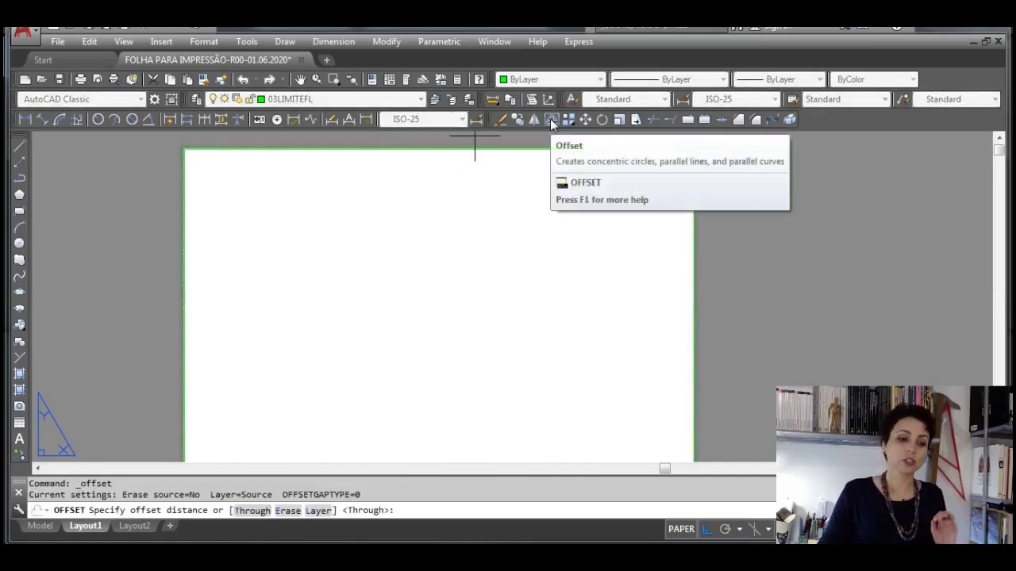
text(7)
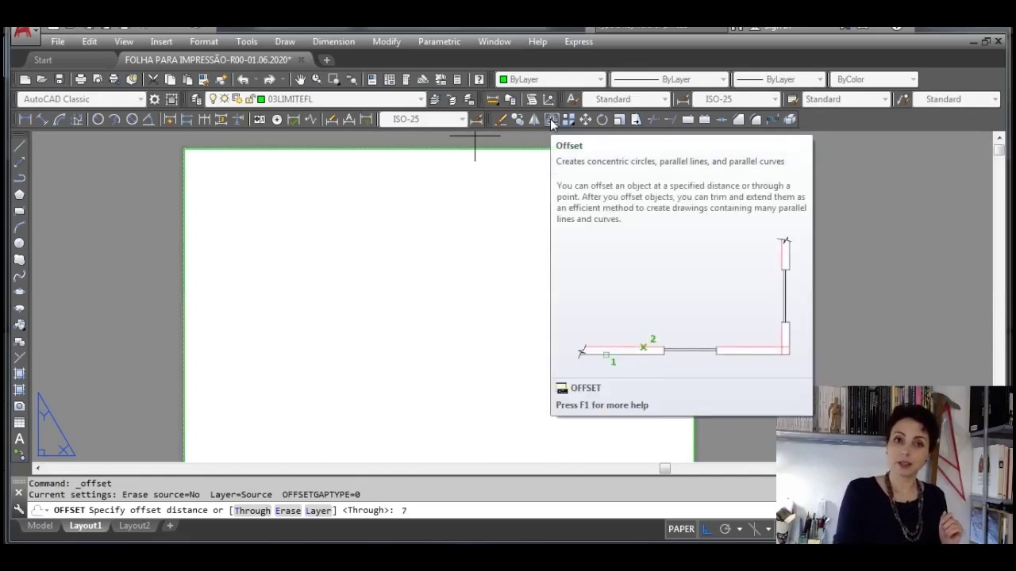
key(Return)
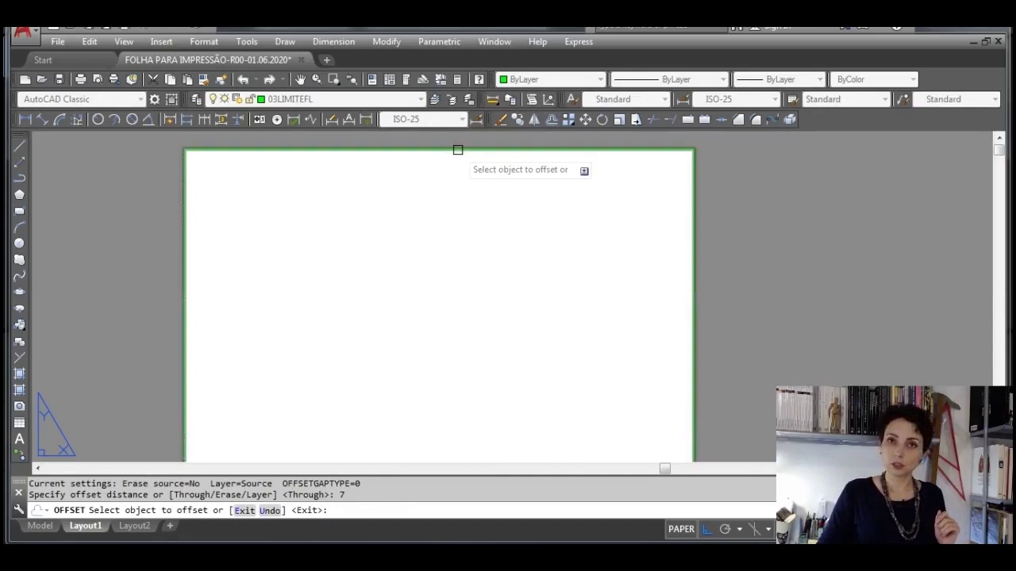
click(458, 150)
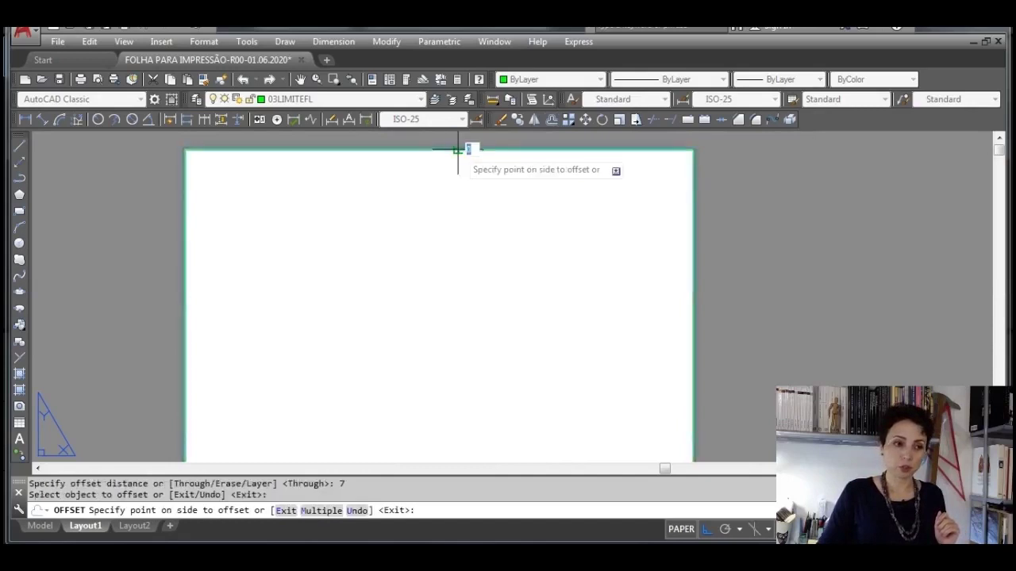
click(458, 272)
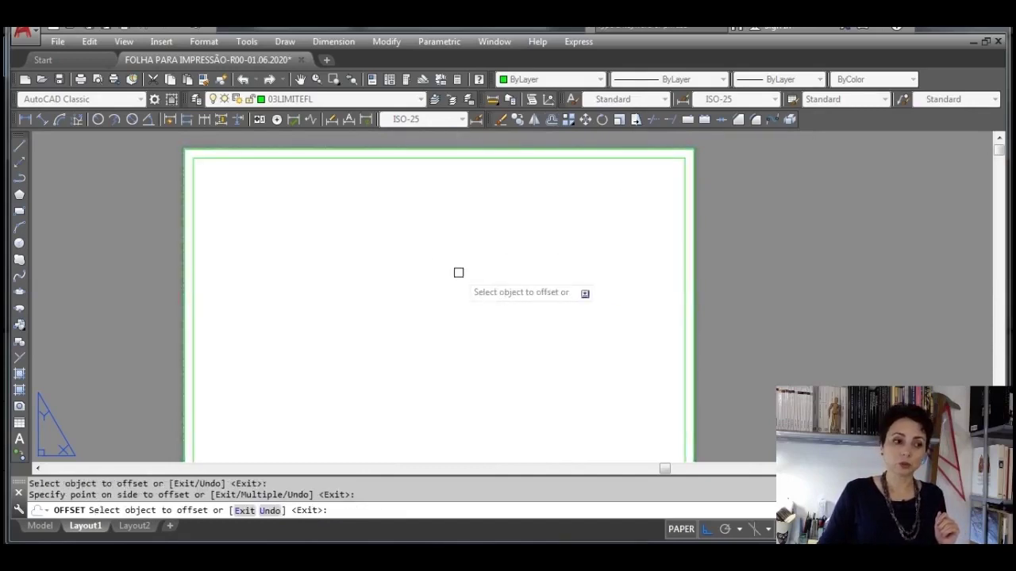
key(Escape)
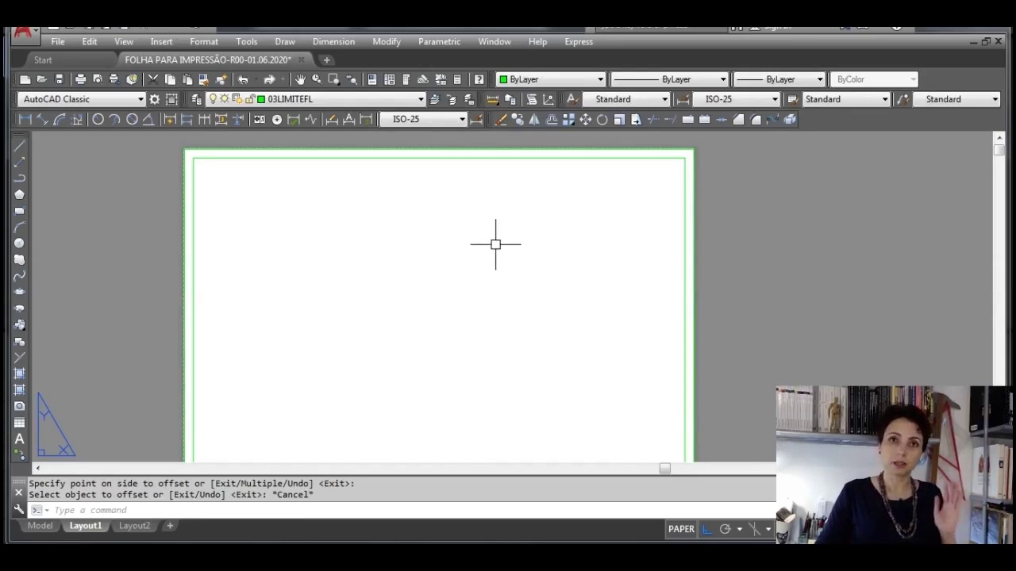
Step: Assign the inner margin rectangle to layer 03MARGEMFL and undo the stray grip edit
click(500, 157)
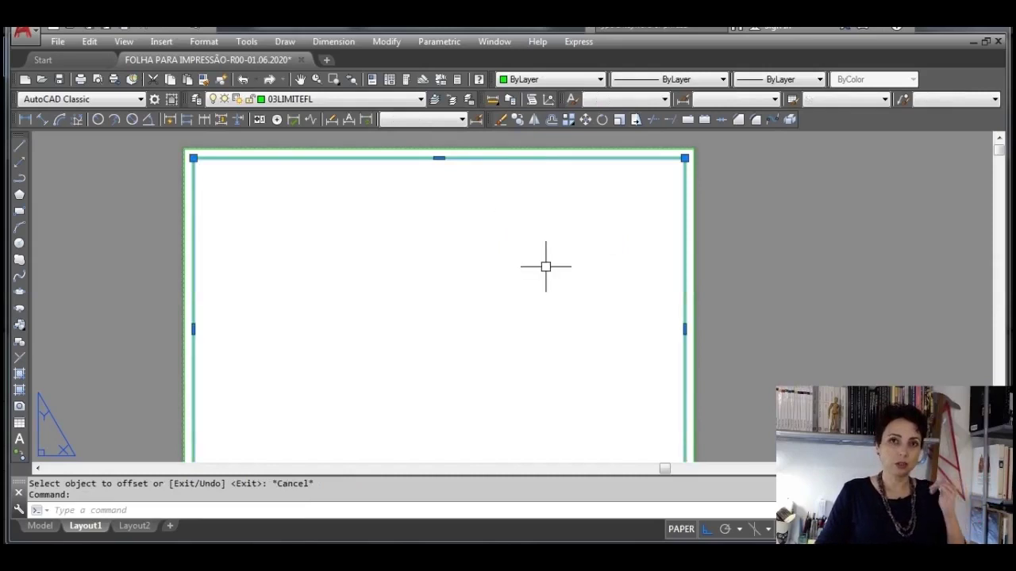
click(421, 101)
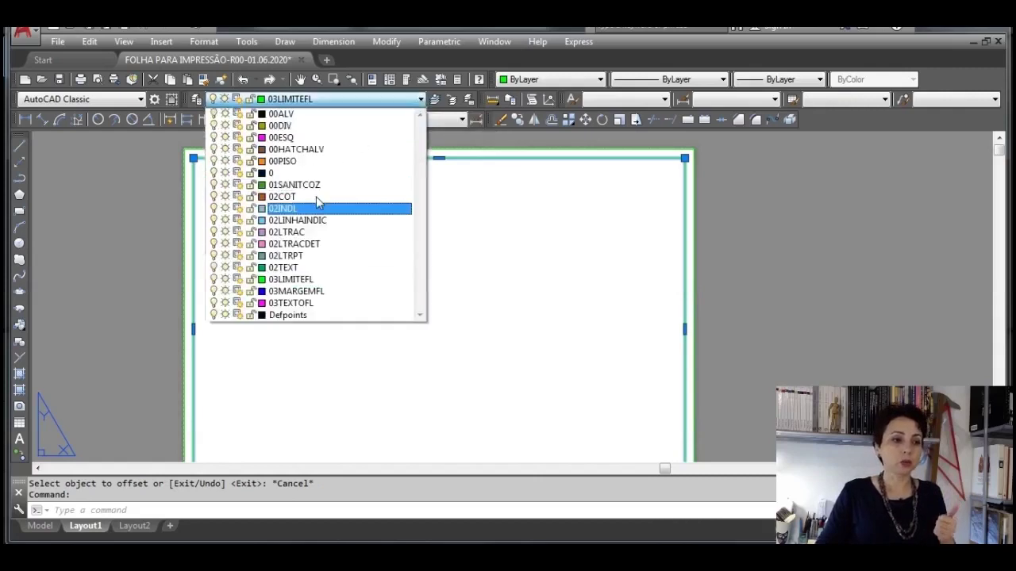
click(342, 297)
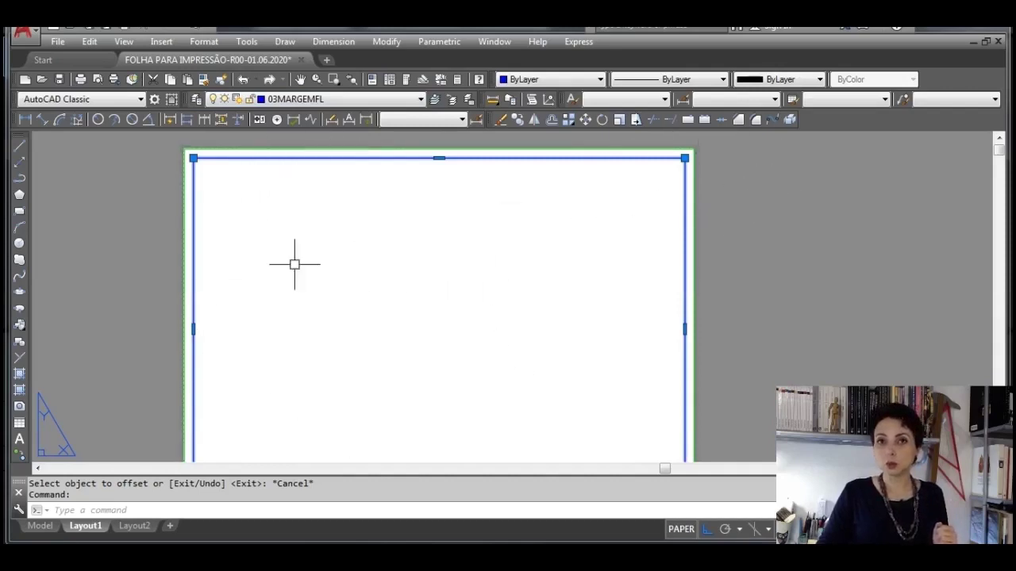
key(ctrl+z)
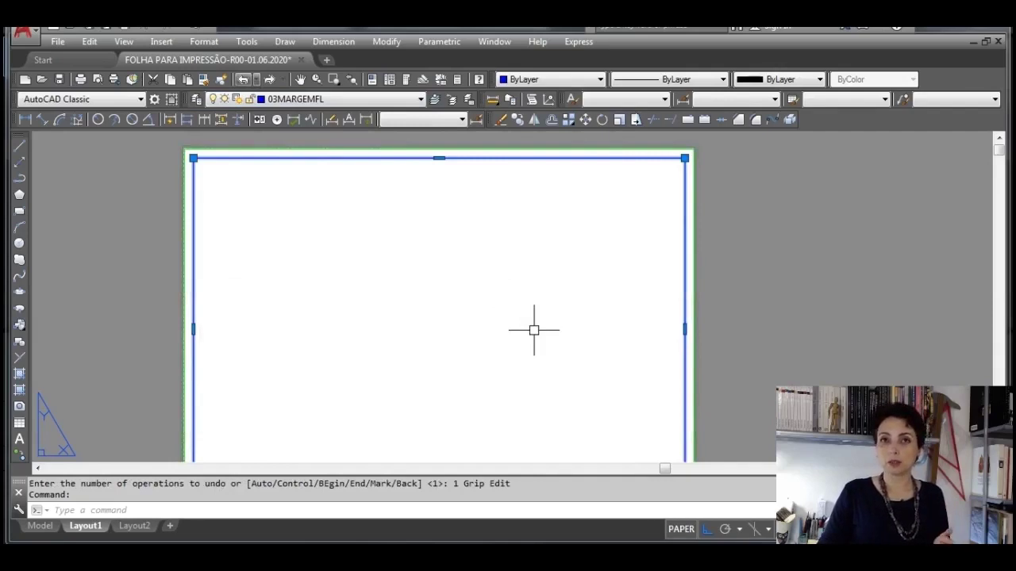
Step: Explode the inner margin rectangle into separate lines and check its upper and right edges individually
click(791, 119)
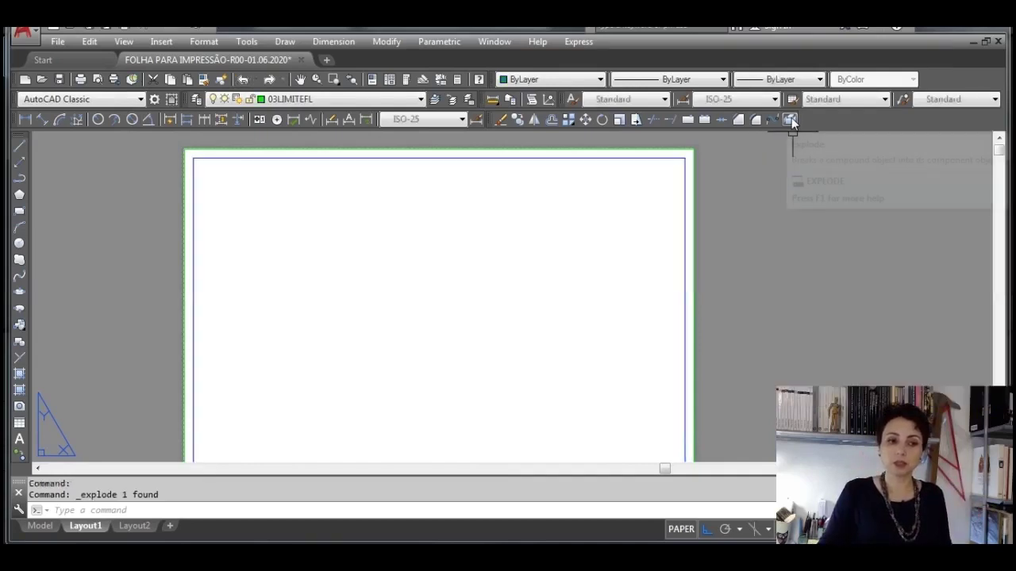
click(495, 161)
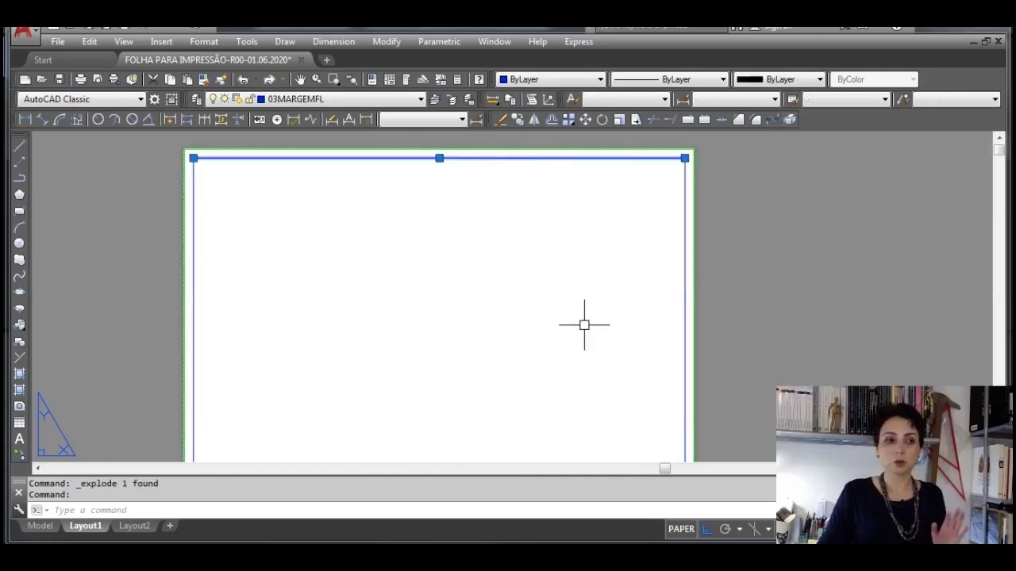
key(Escape)
click(687, 314)
key(Escape)
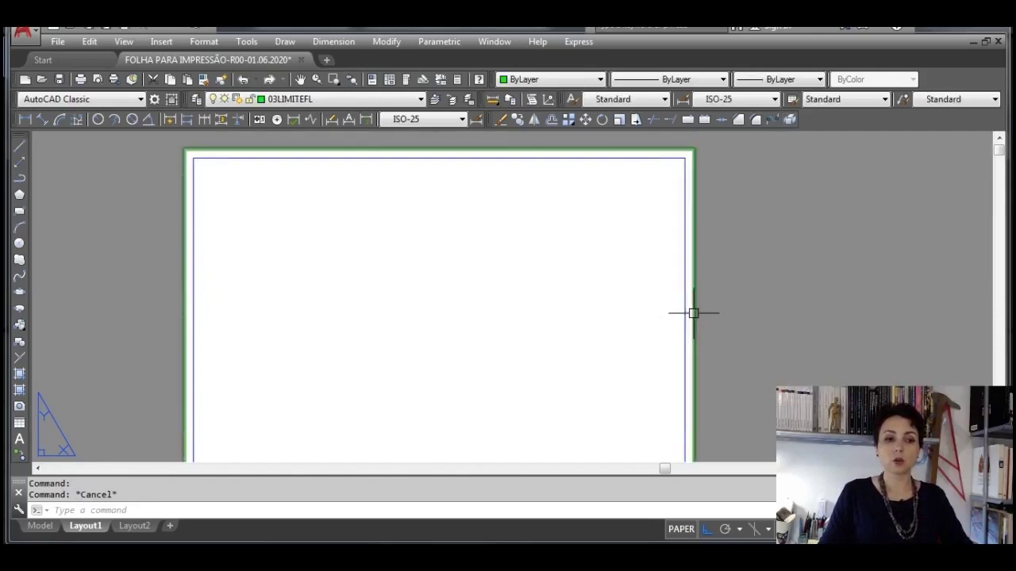
Step: Move the left margin line 18 mm inward to widen the sheet's binding margin
click(693, 313)
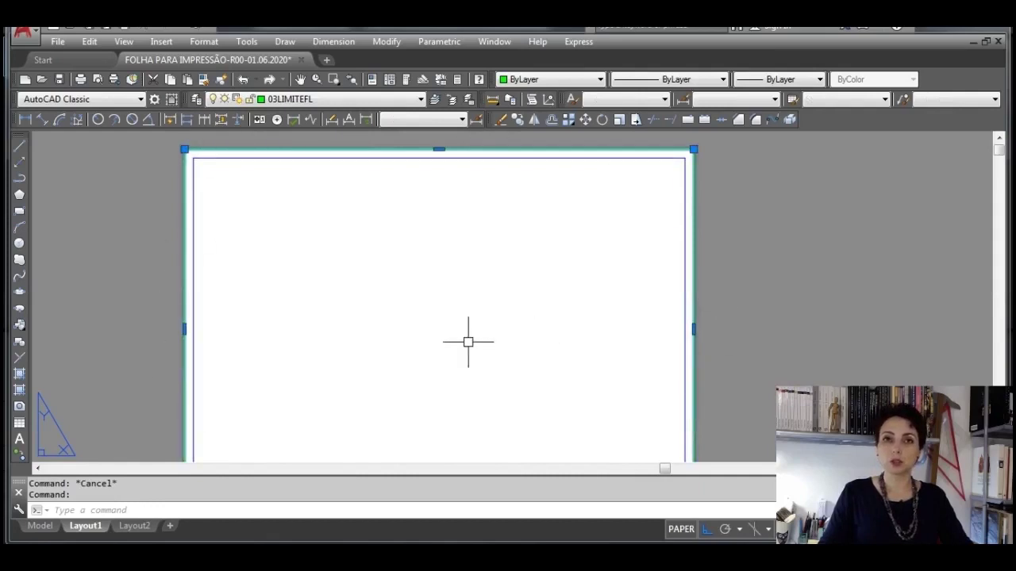
key(Escape)
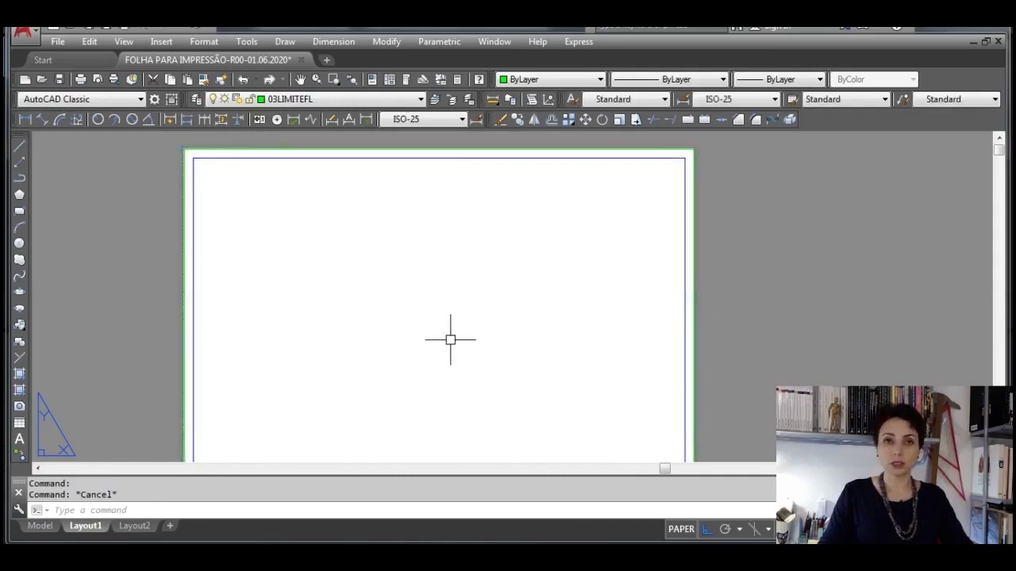
click(193, 347)
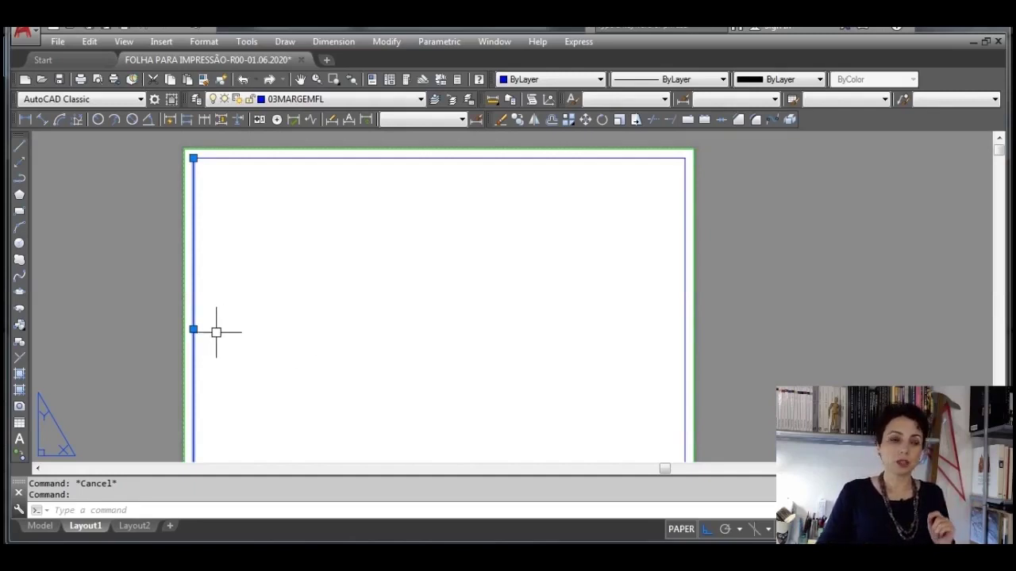
click(193, 328)
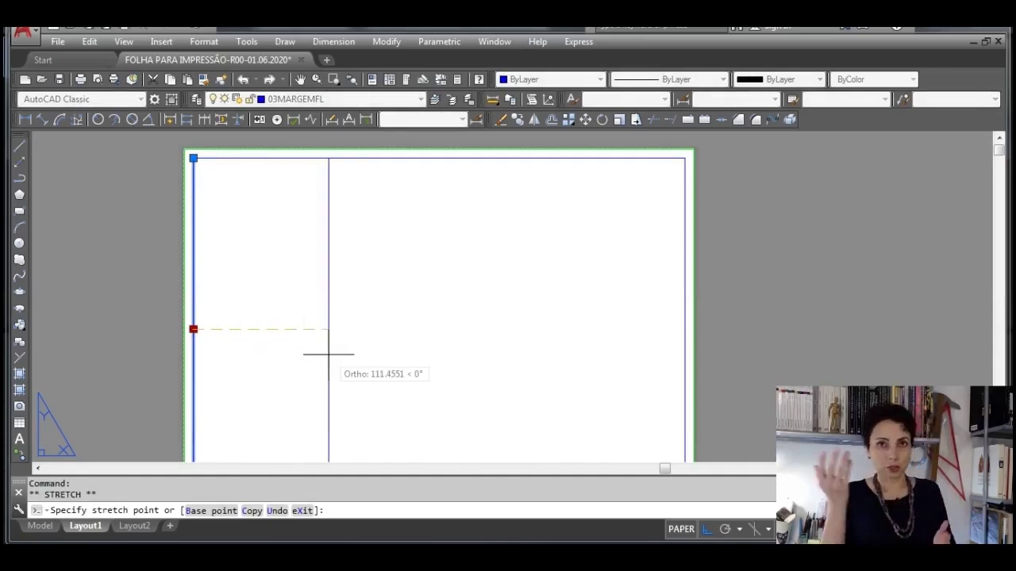
text(18)
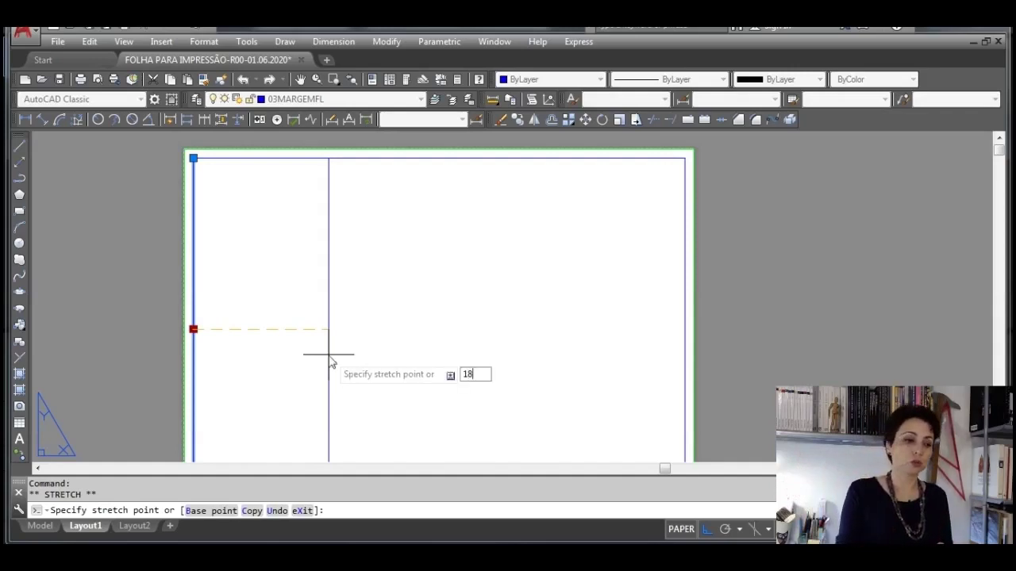
key(Return)
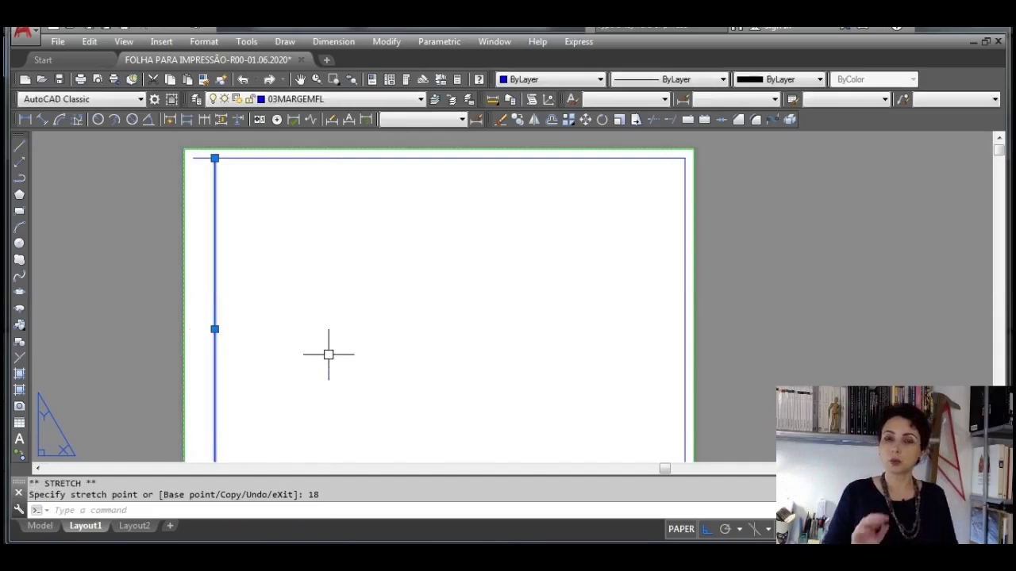
key(Escape)
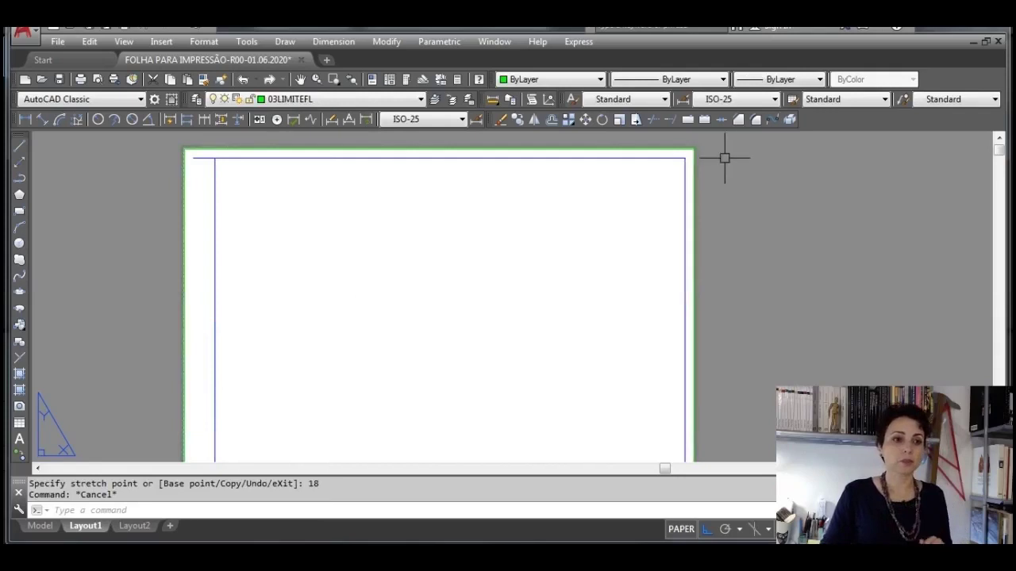
Step: Fillet the moved left margin line with the upper and lower margin lines to close both corners squarely
click(752, 122)
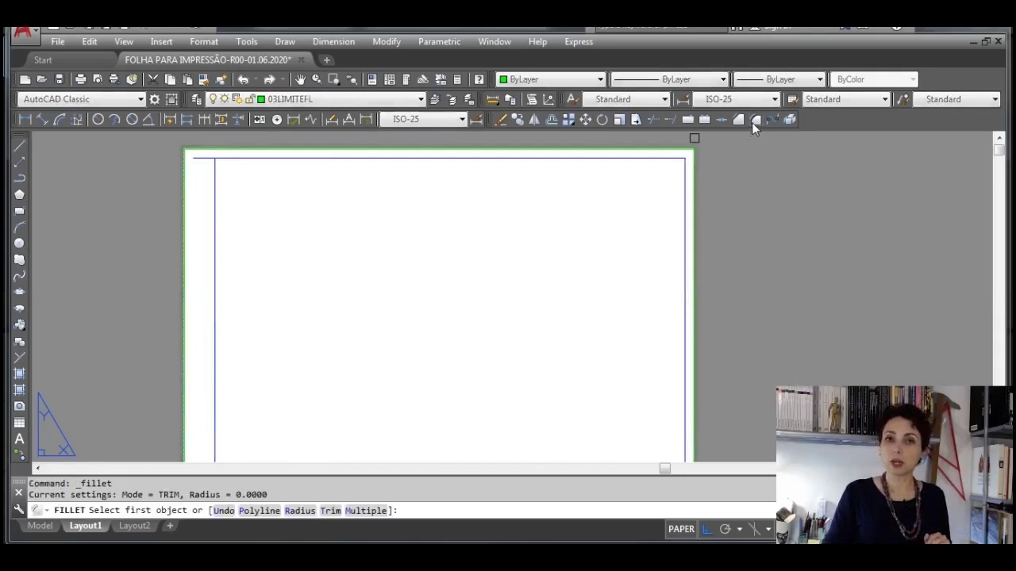
click(233, 159)
click(214, 201)
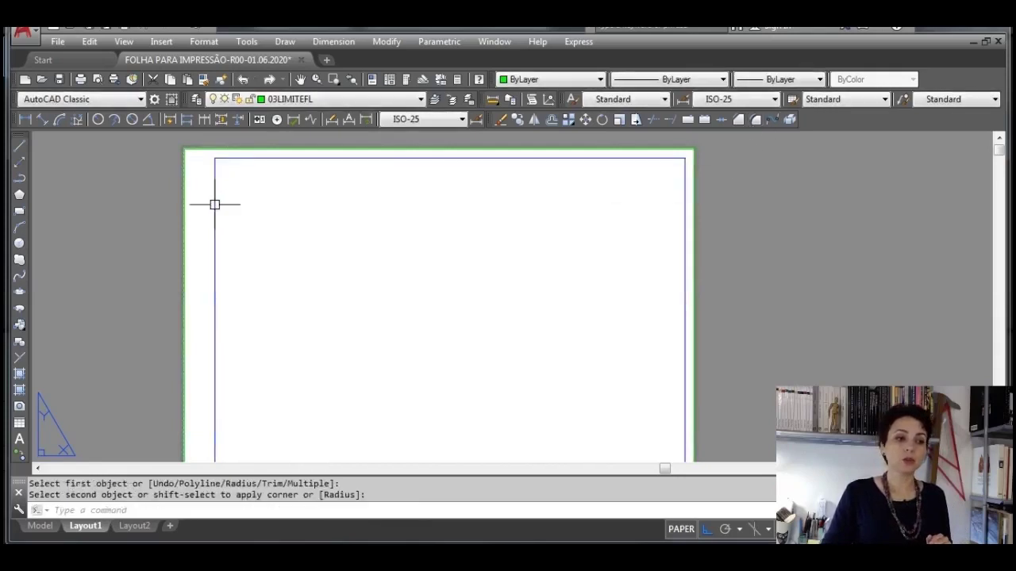
middle_drag(295, 325, 293, 238)
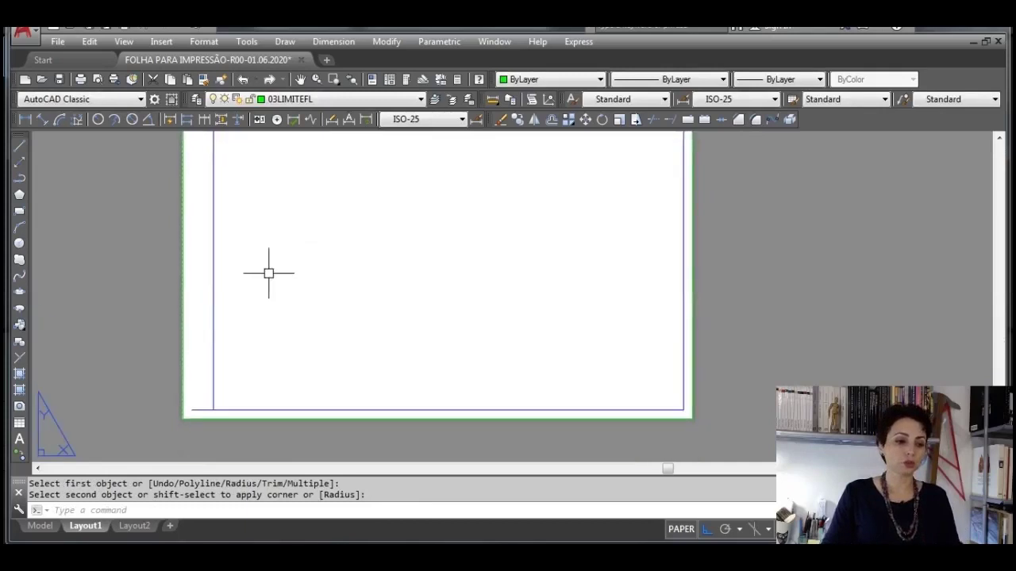
key(Return)
click(208, 344)
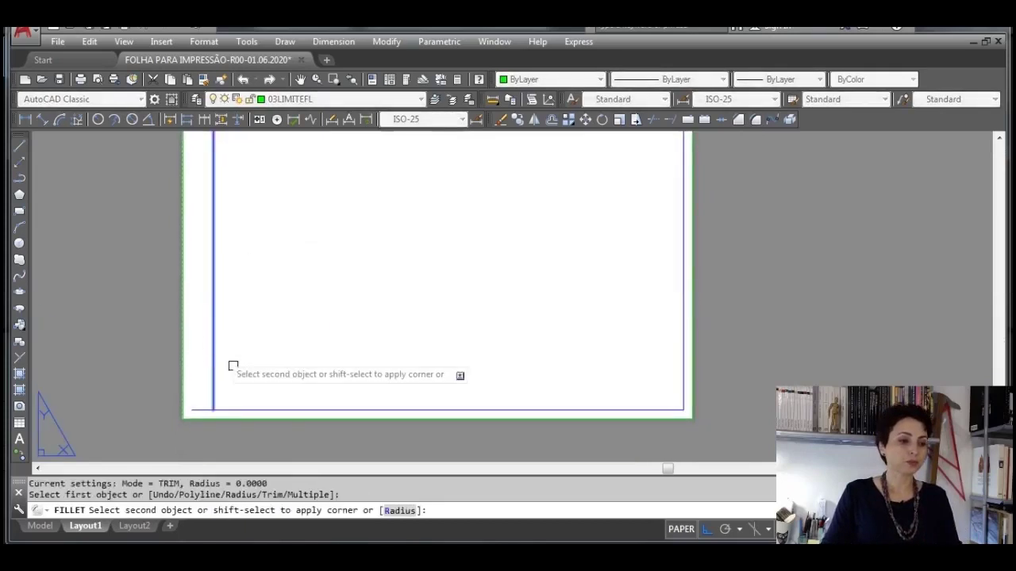
click(246, 410)
scroll(498, 352, down, 2)
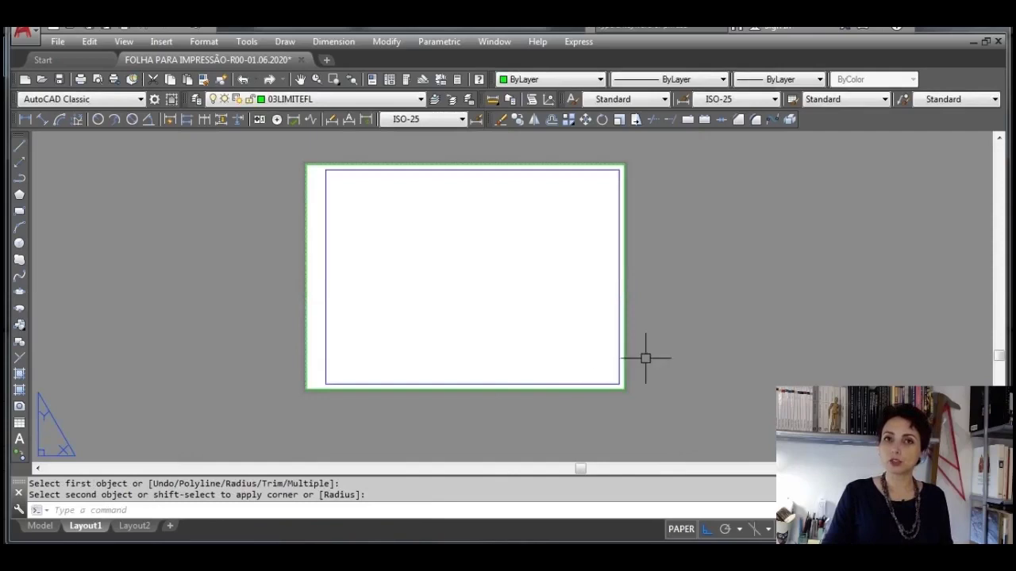
Step: Offset the lower margin line 21 mm upward to form the title block's upper edge
scroll(610, 376, up, 2)
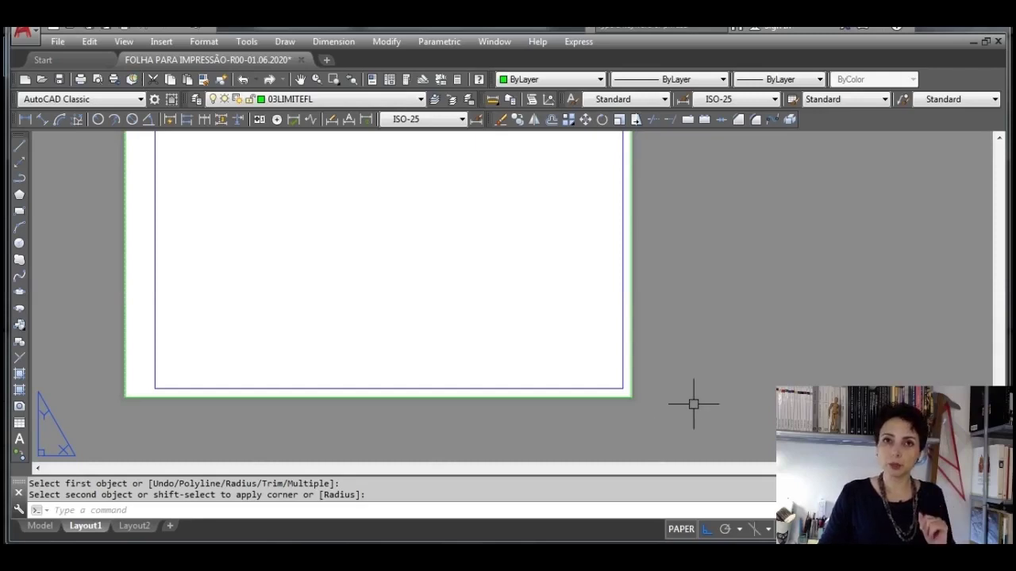
click(553, 120)
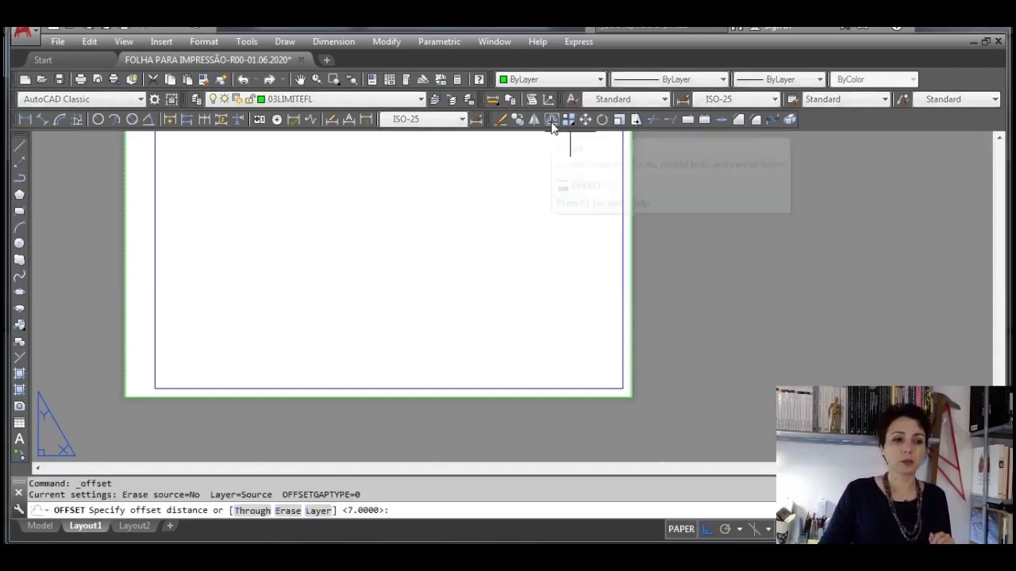
text(21)
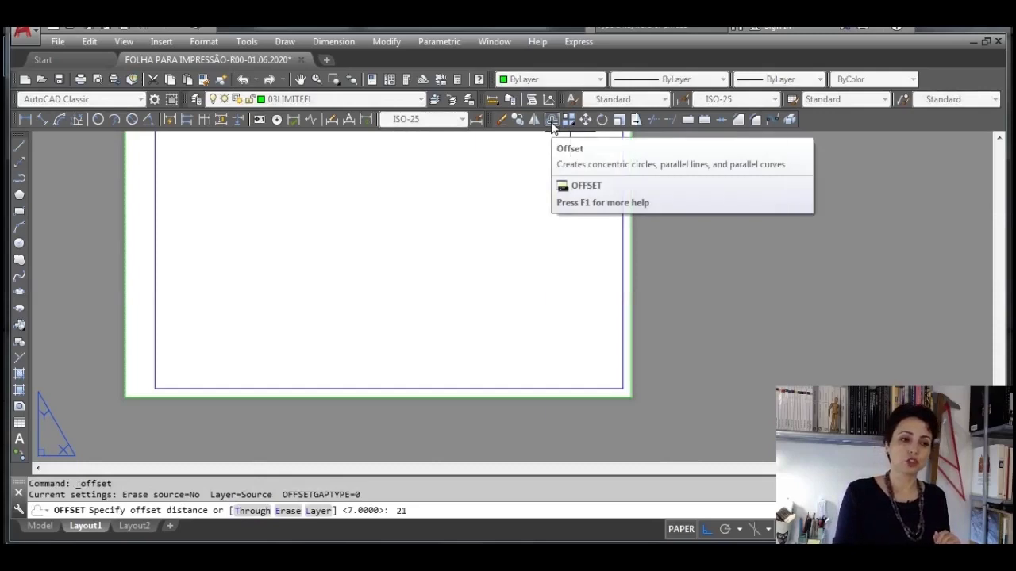
key(Return)
scroll(487, 389, up, 2)
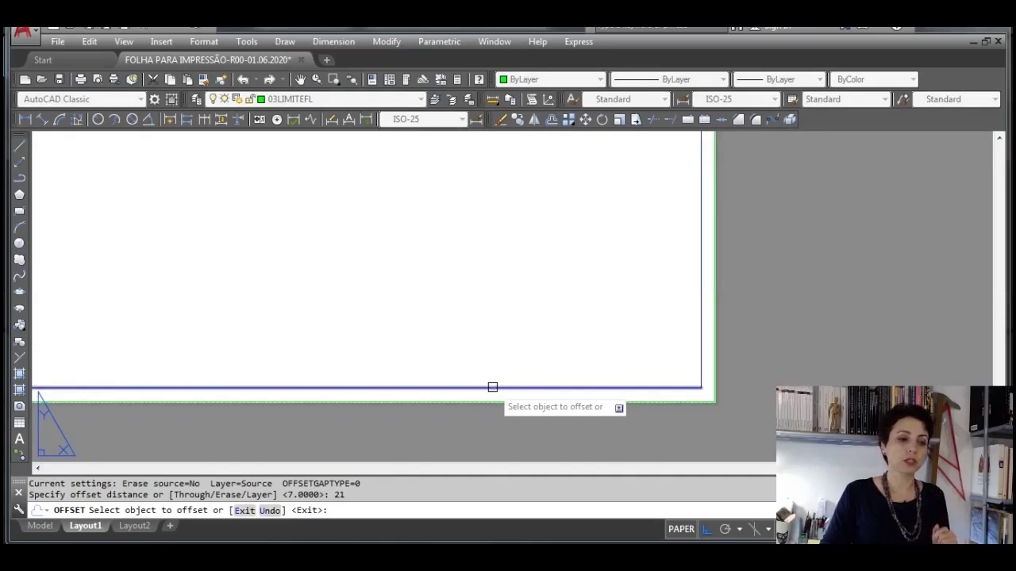
click(492, 386)
click(502, 250)
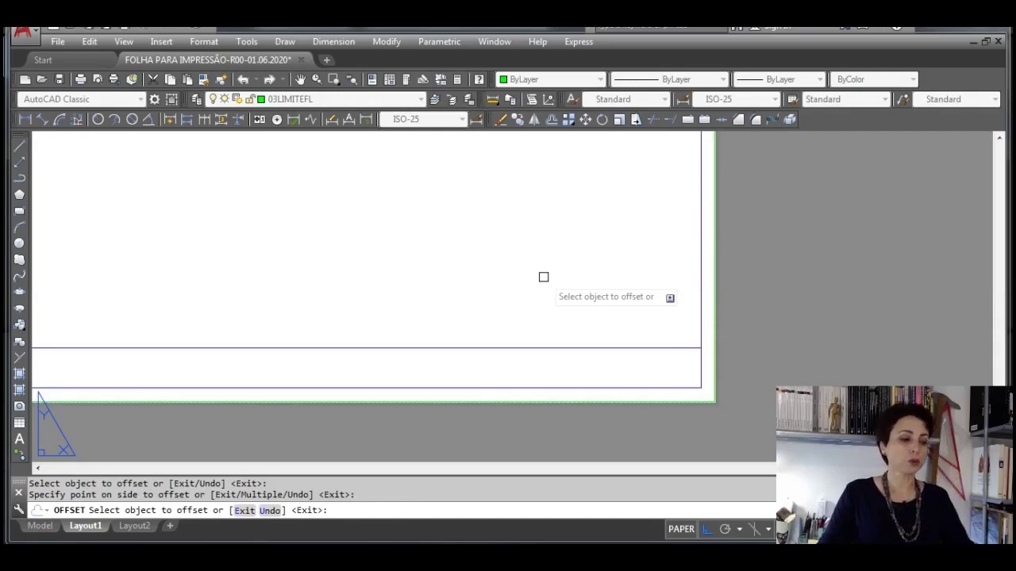
key(Escape)
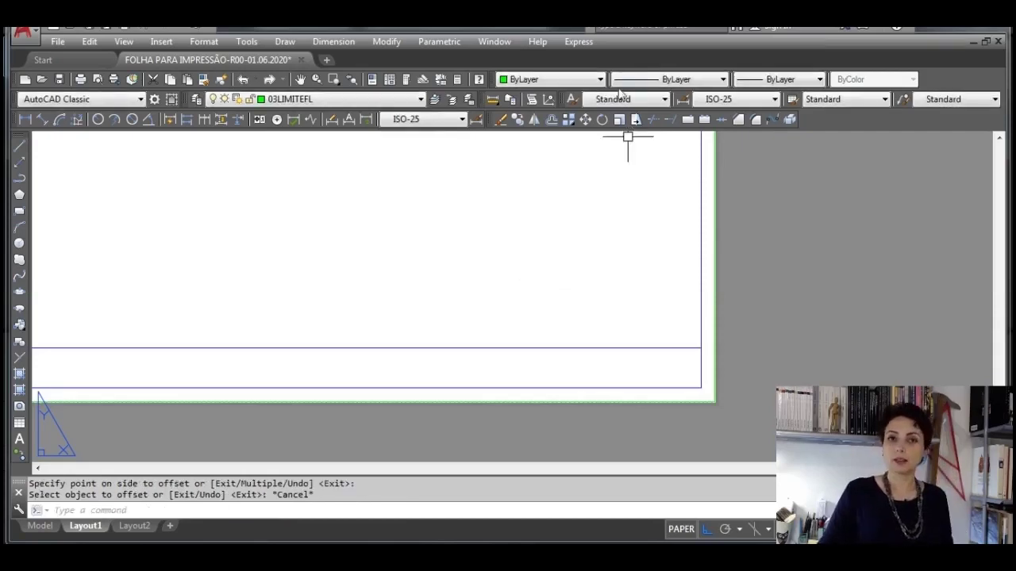
Step: Offset the right margin line 178 mm inward to form the title block's left edge
click(551, 120)
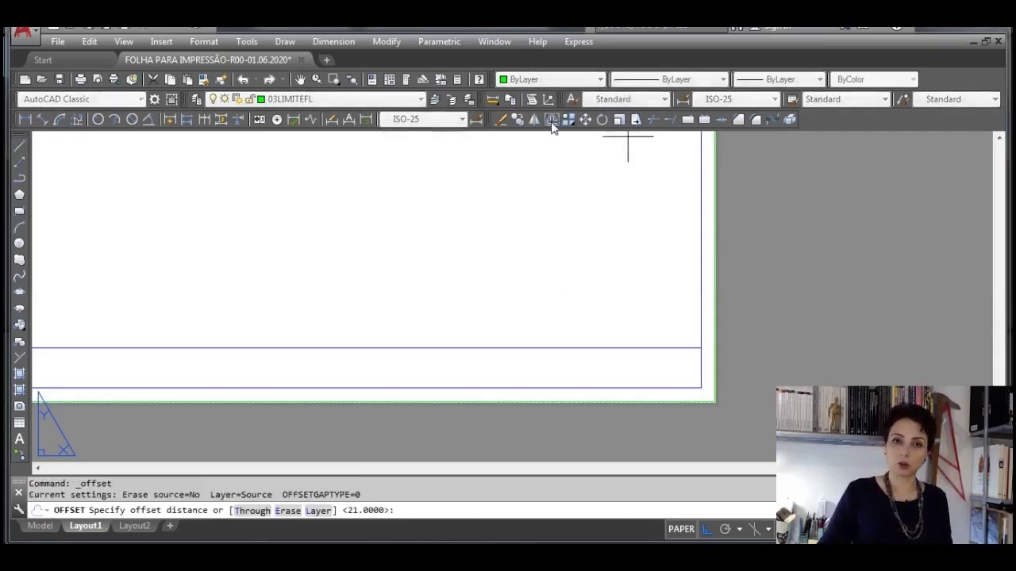
text(178)
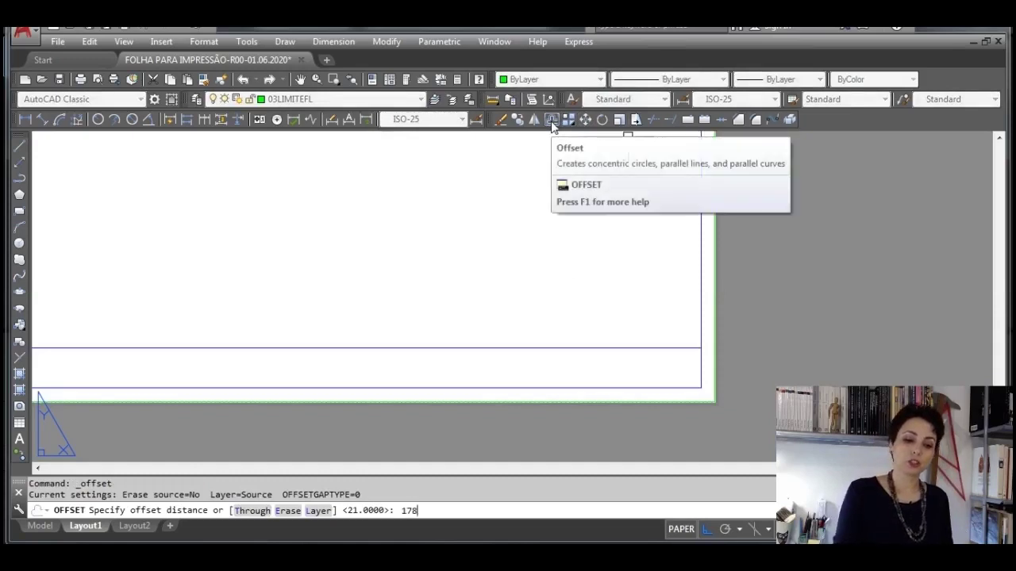
key(Return)
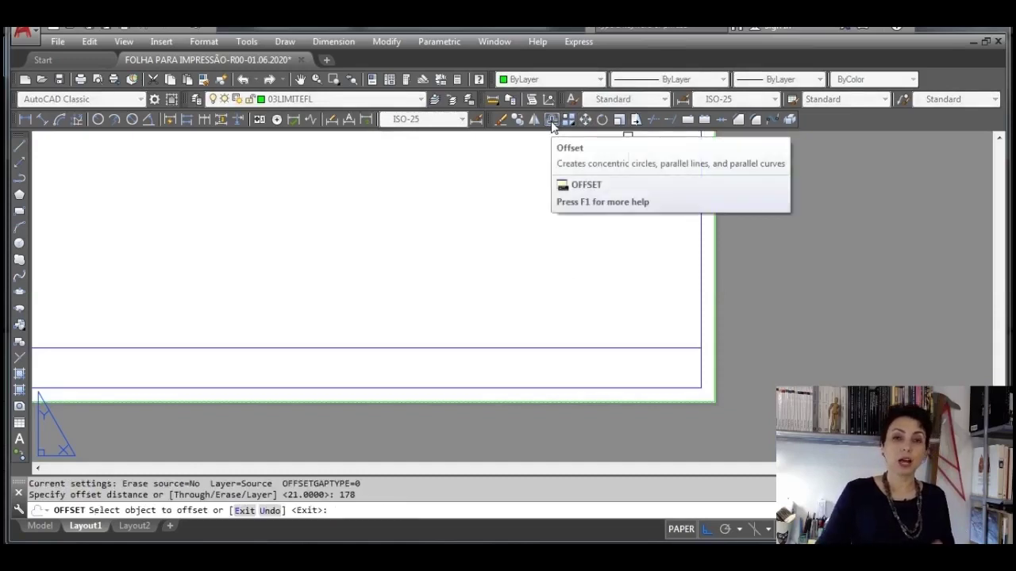
click(700, 285)
click(367, 278)
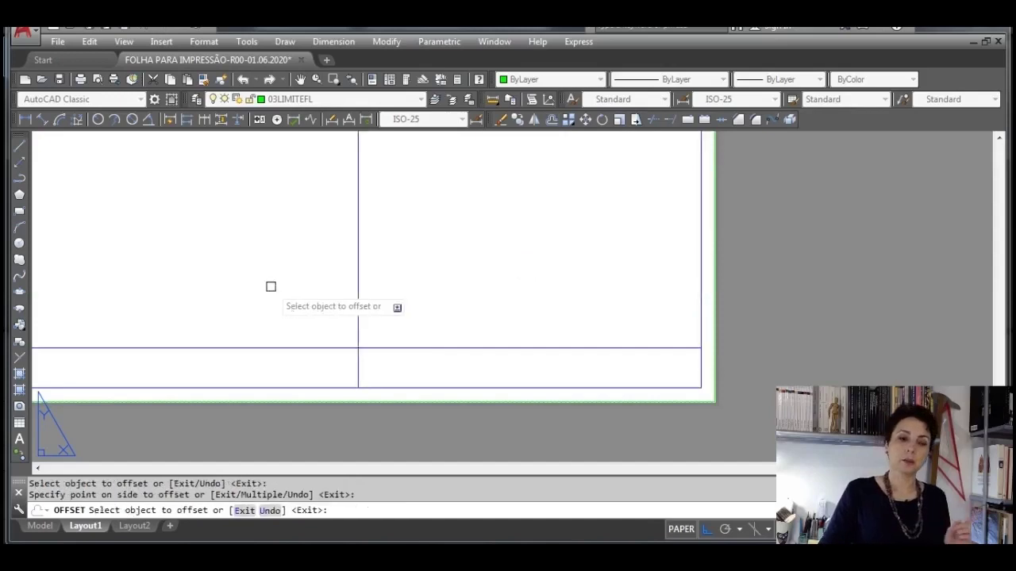
key(Escape)
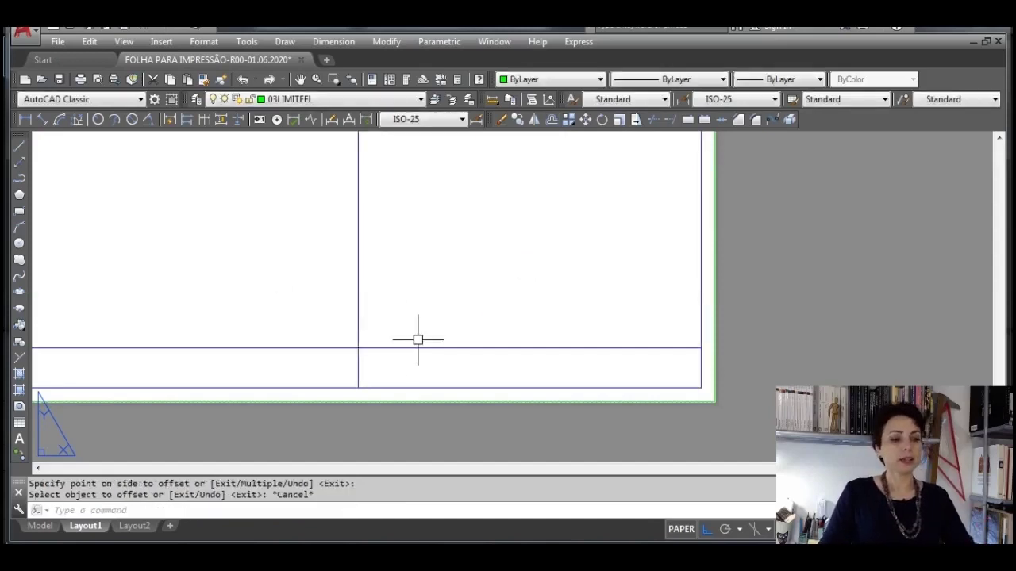
Step: Fillet the title block's upper and left lines into a square corner, keeping the portions enclosing the lower-right block
scroll(400, 342, down, 2)
middle_drag(389, 324, 453, 346)
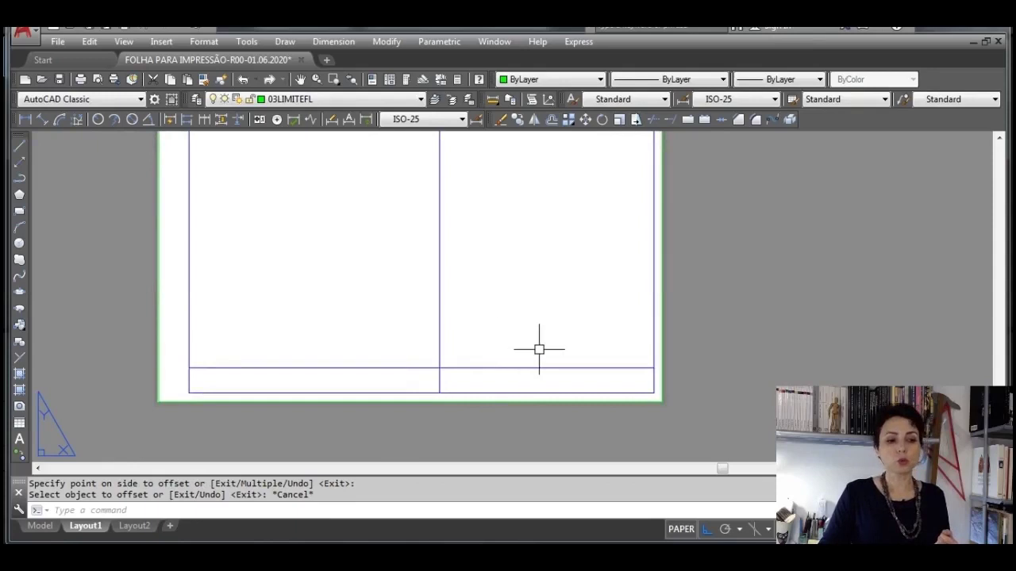
click(763, 121)
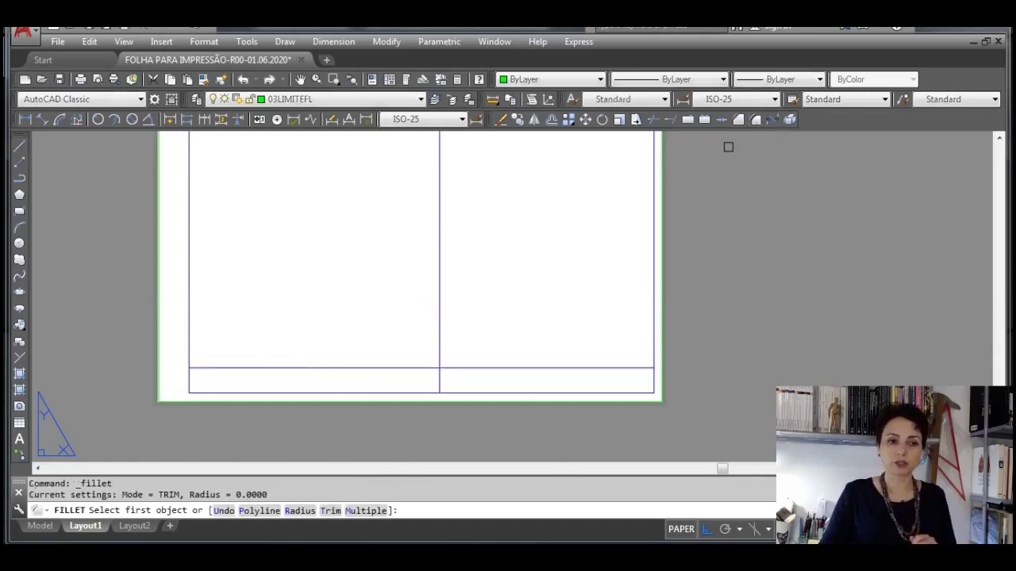
click(465, 368)
click(441, 378)
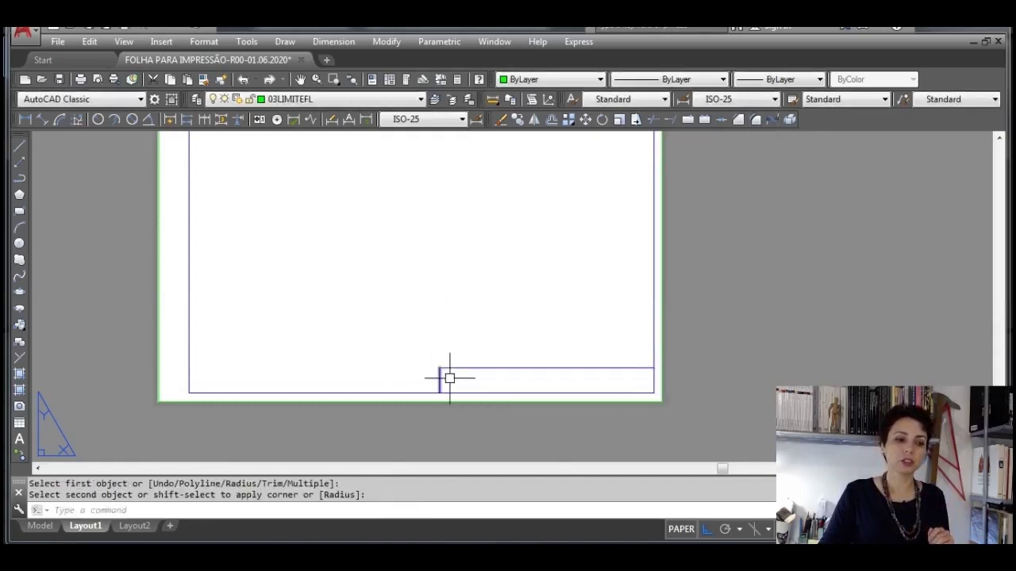
Step: Offset the title block's upper line downward twice at 7 mm spacing to divide the block into three rows
scroll(584, 404, up, 1)
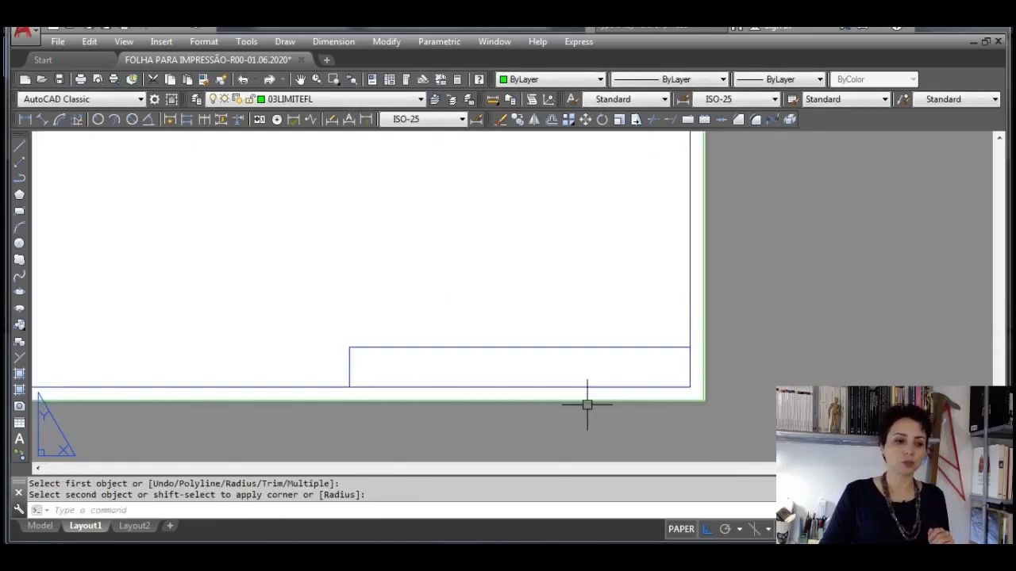
scroll(569, 352, up, 1)
middle_drag(577, 323, 492, 296)
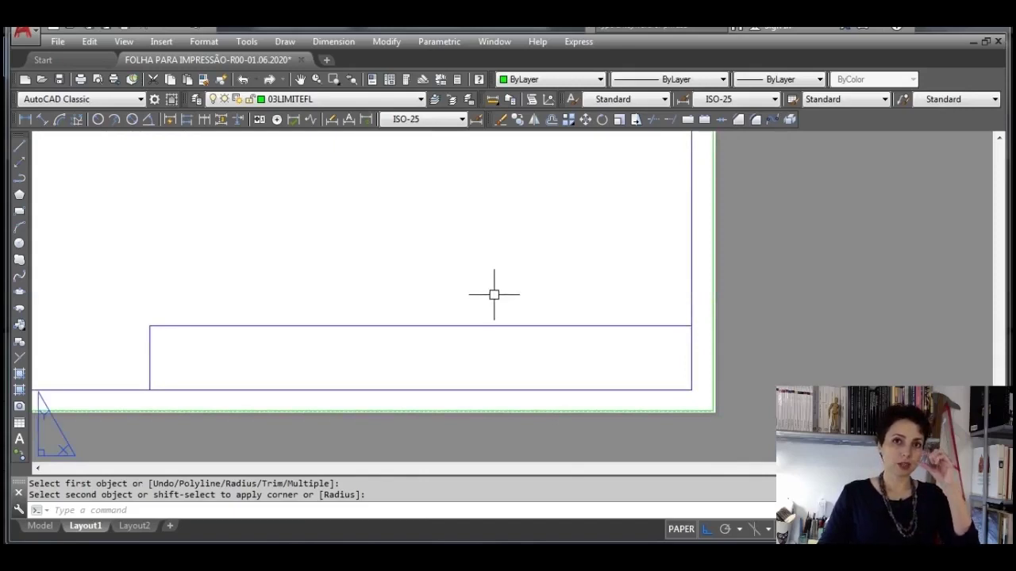
click(553, 123)
text(7)
key(Return)
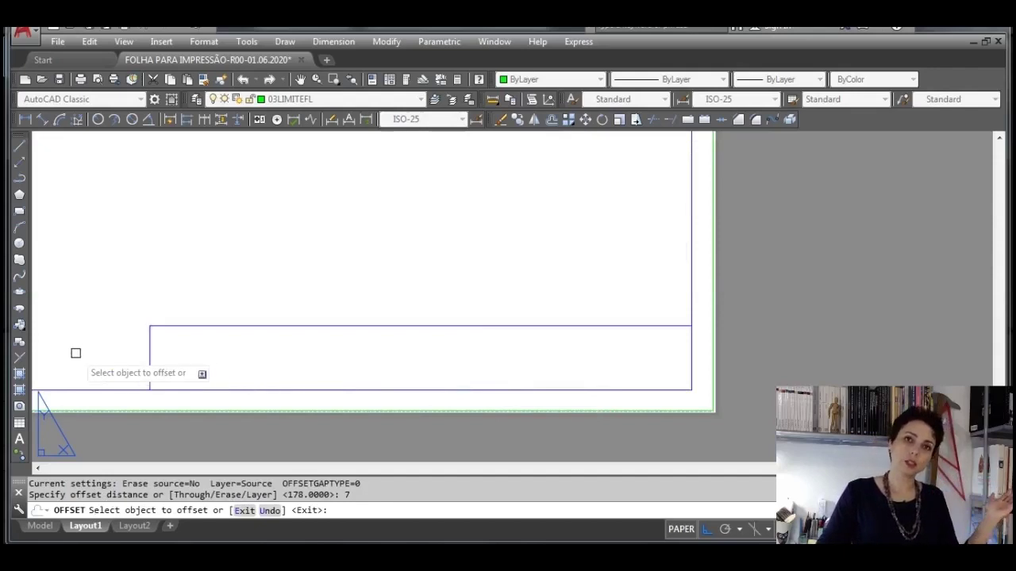
click(332, 328)
click(335, 361)
click(335, 347)
click(346, 373)
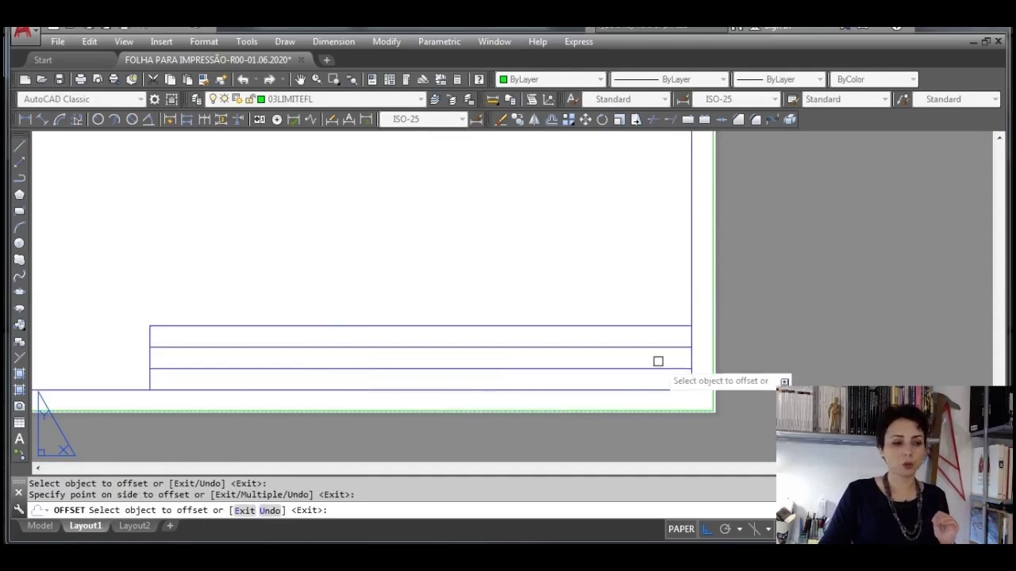
key(Escape)
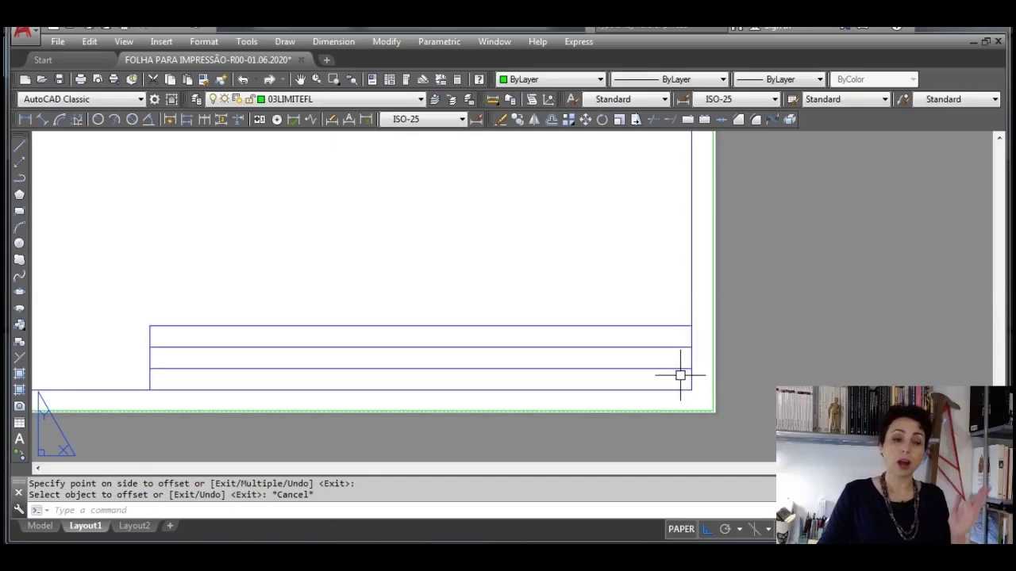
Step: Offset the title block's left edge 20 mm inward to form its first column
click(553, 122)
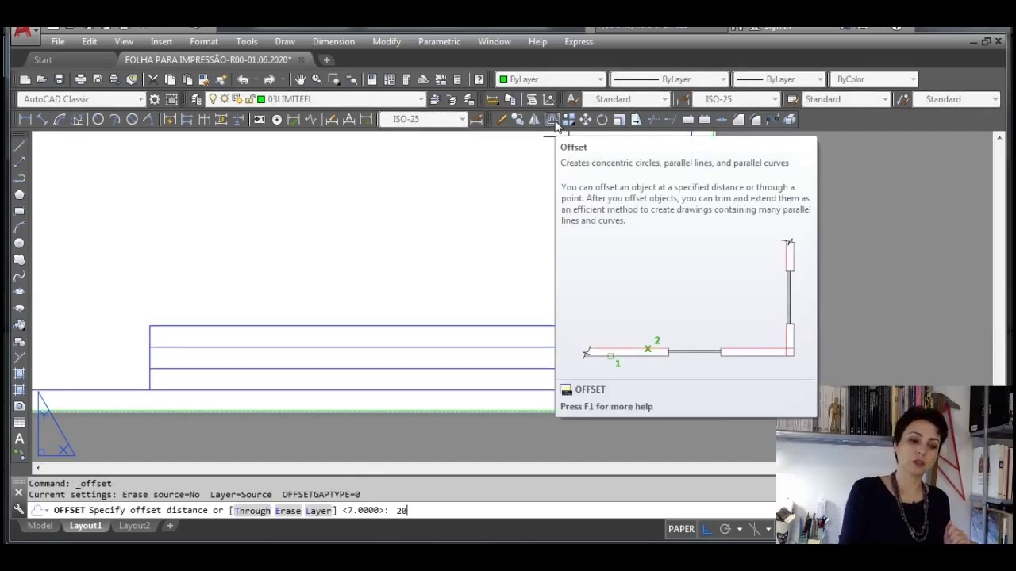
key(Return)
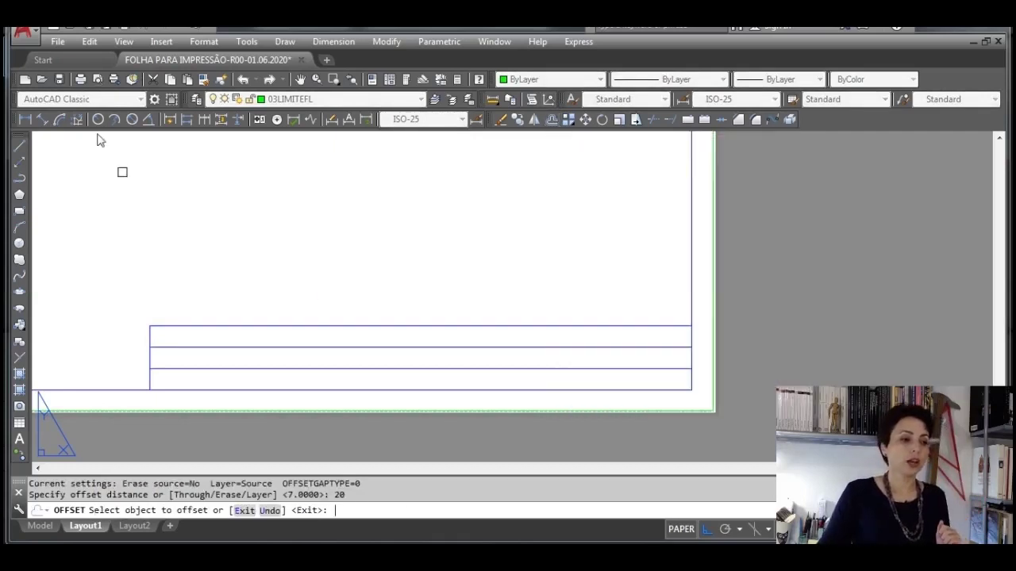
click(150, 335)
click(328, 338)
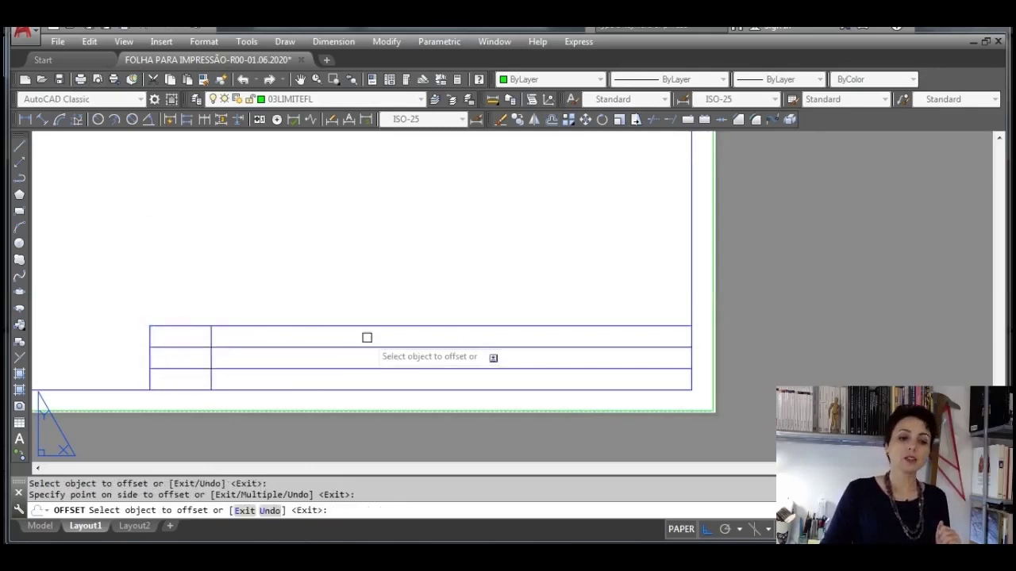
key(Escape)
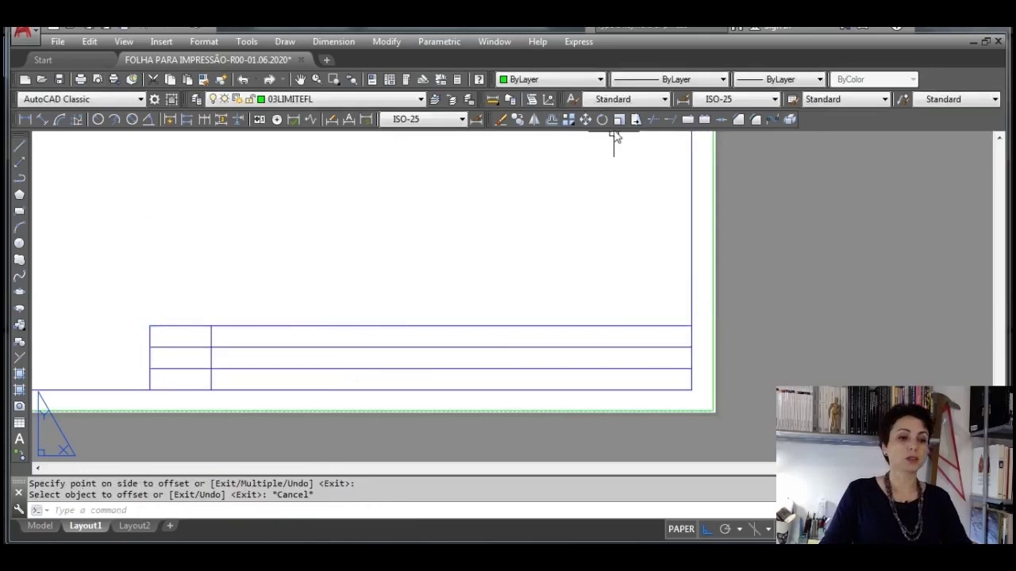
Step: Offset the title block's first column line rightward three times at 46 mm spacing to add three more column dividers
click(551, 120)
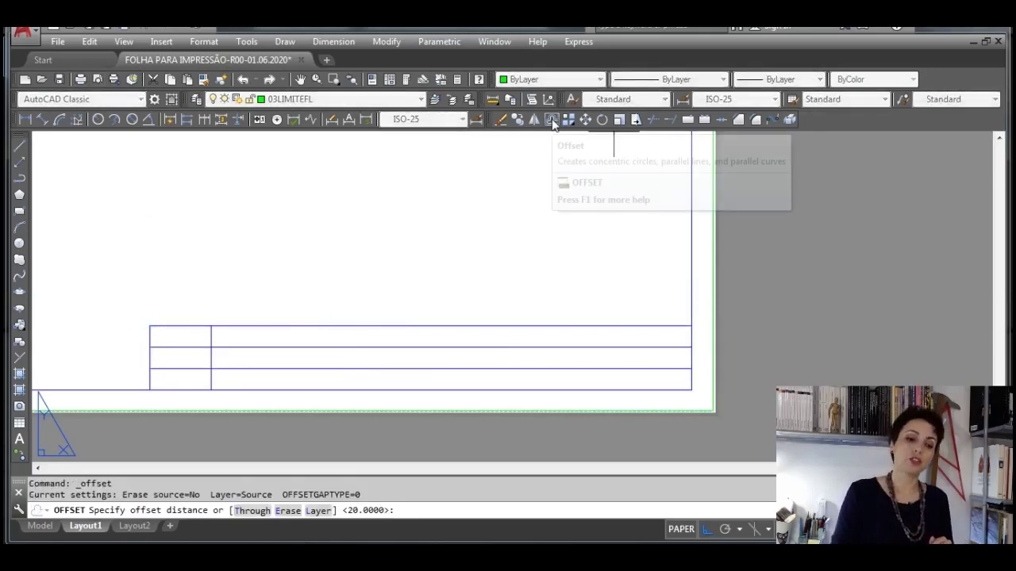
text(46)
key(Return)
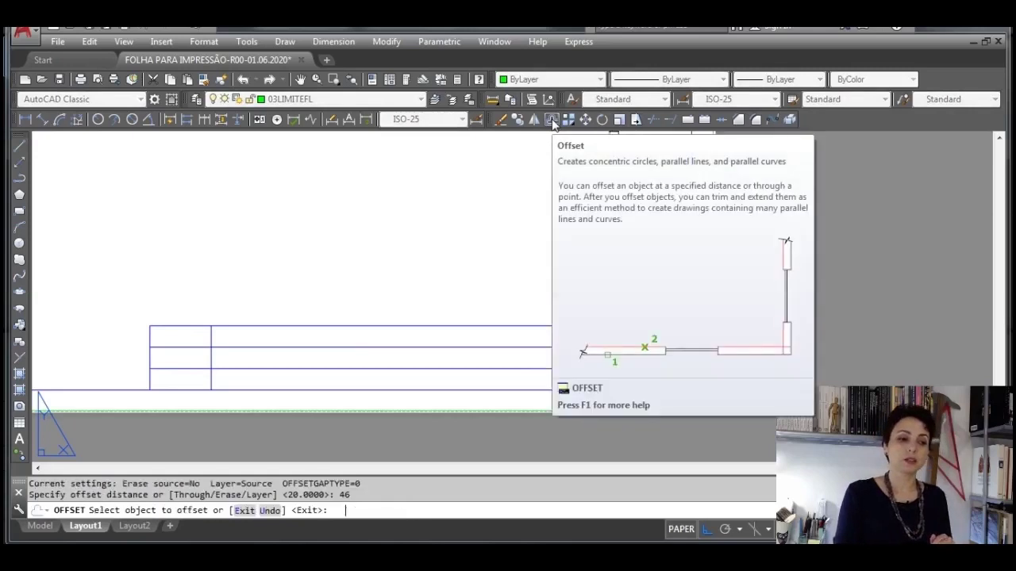
click(211, 335)
click(518, 247)
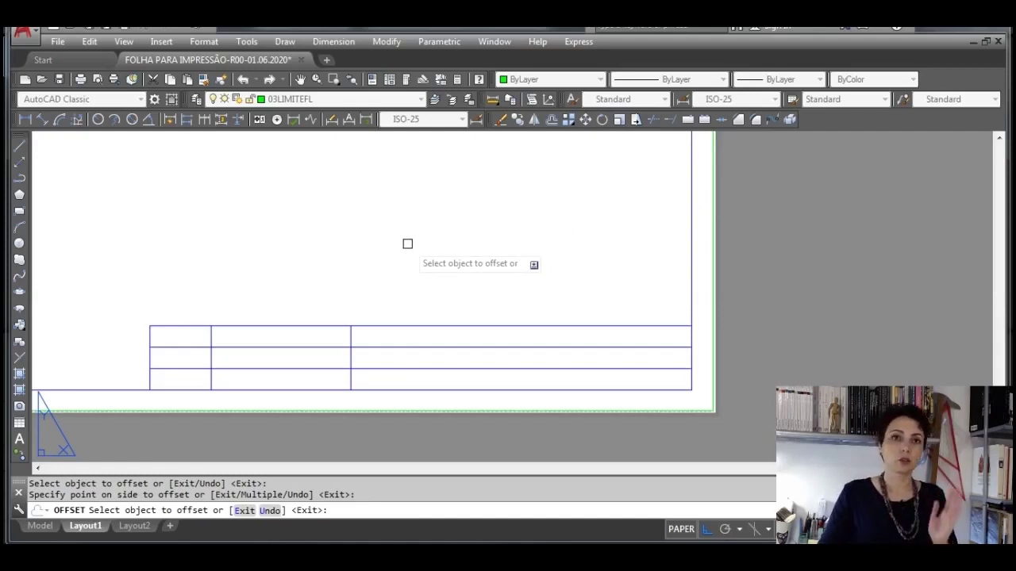
click(350, 337)
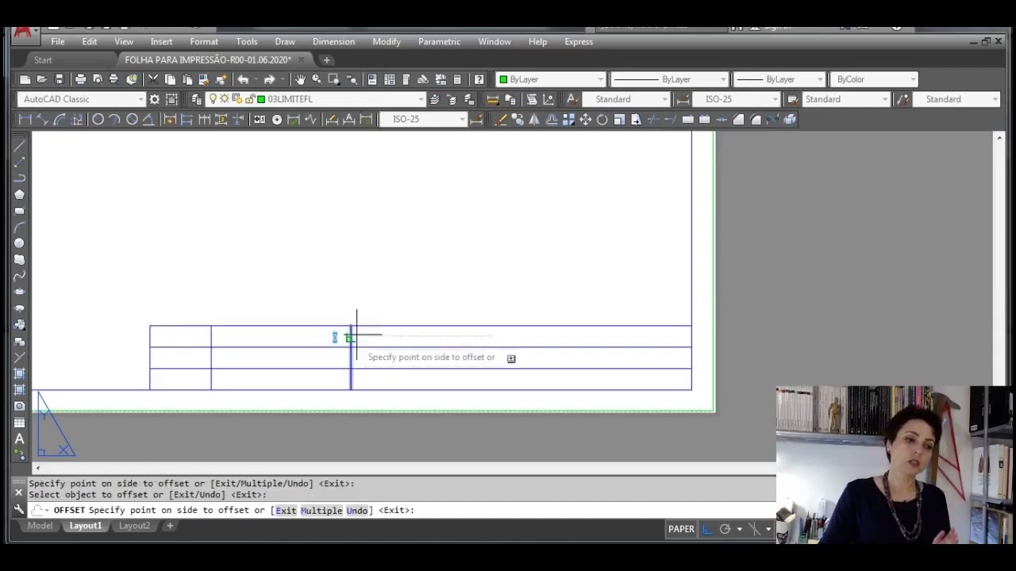
click(566, 253)
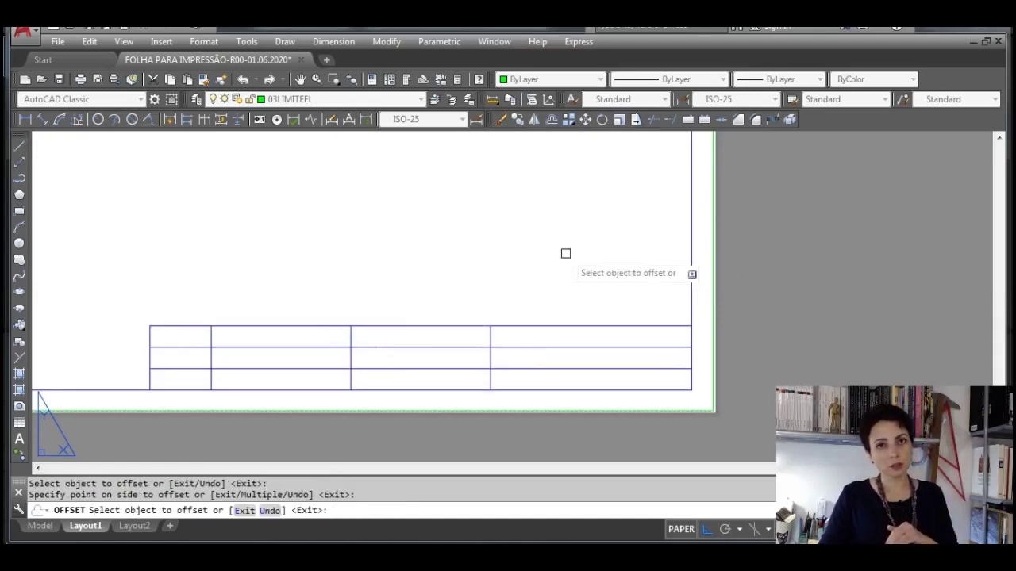
click(490, 339)
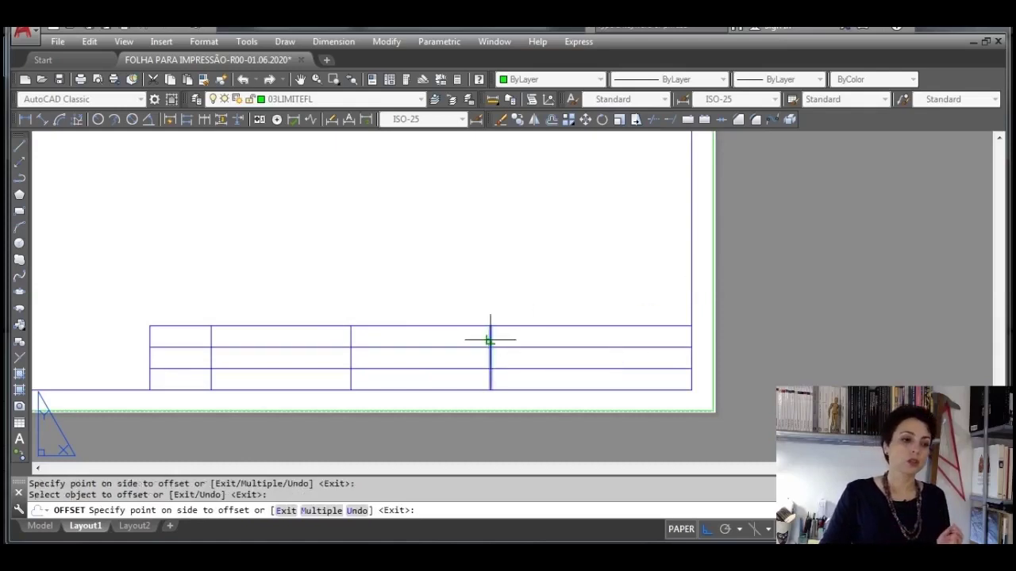
click(612, 263)
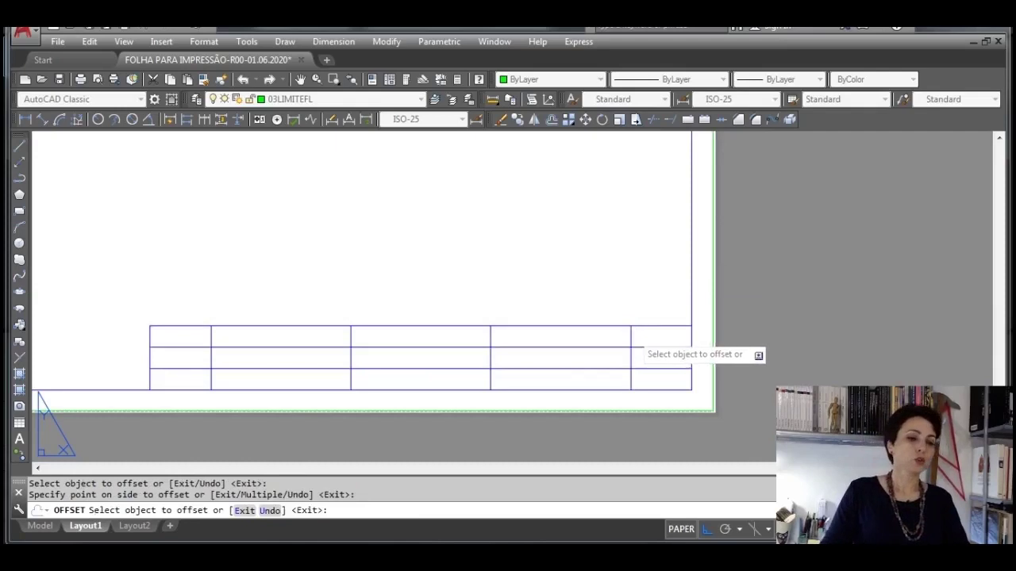
key(Escape)
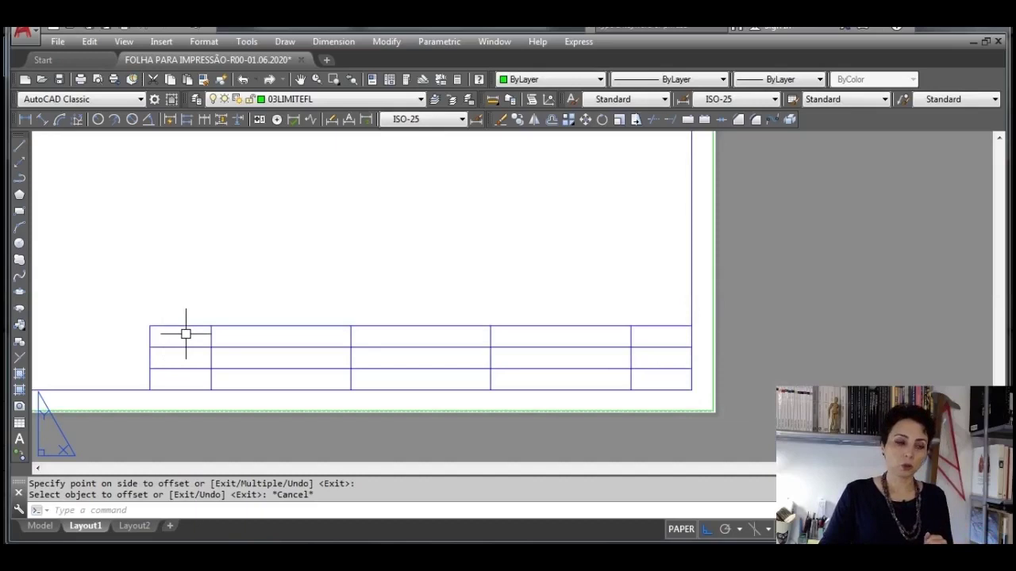
Step: Trim the two central column dividers out of the middle row, and the right one of them out of the bottom row too
click(652, 120)
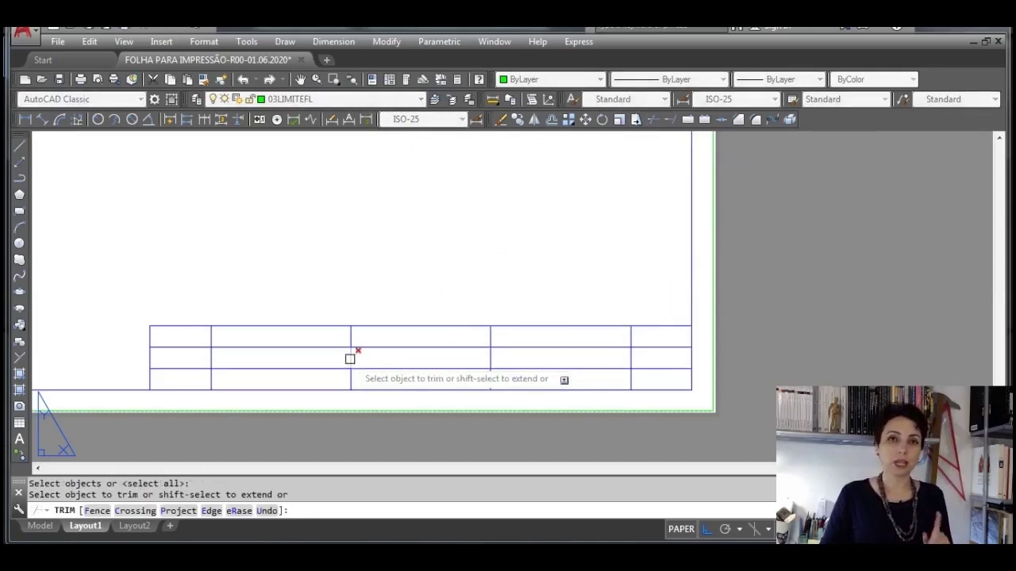
scroll(350, 359, up, 2)
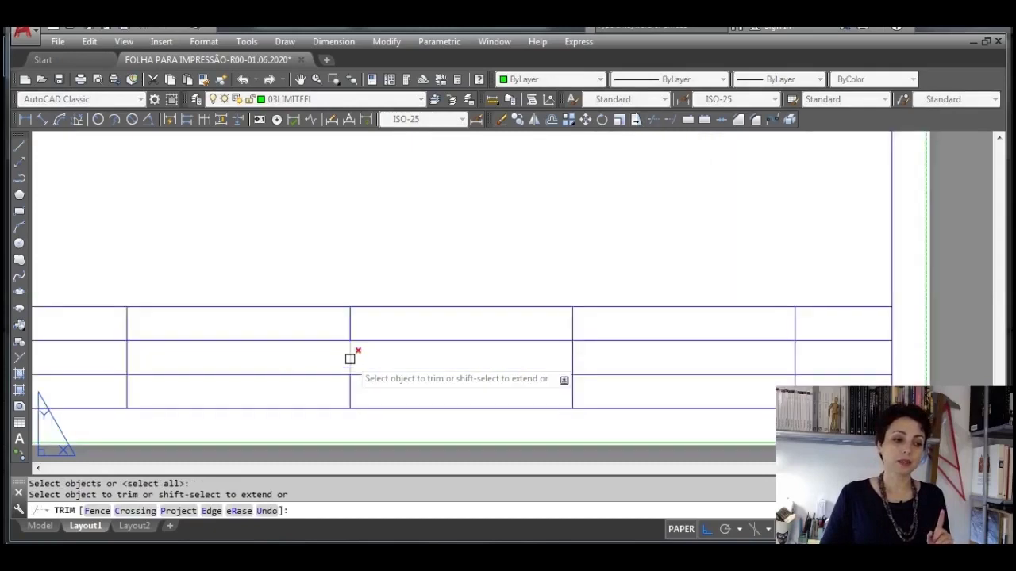
click(350, 358)
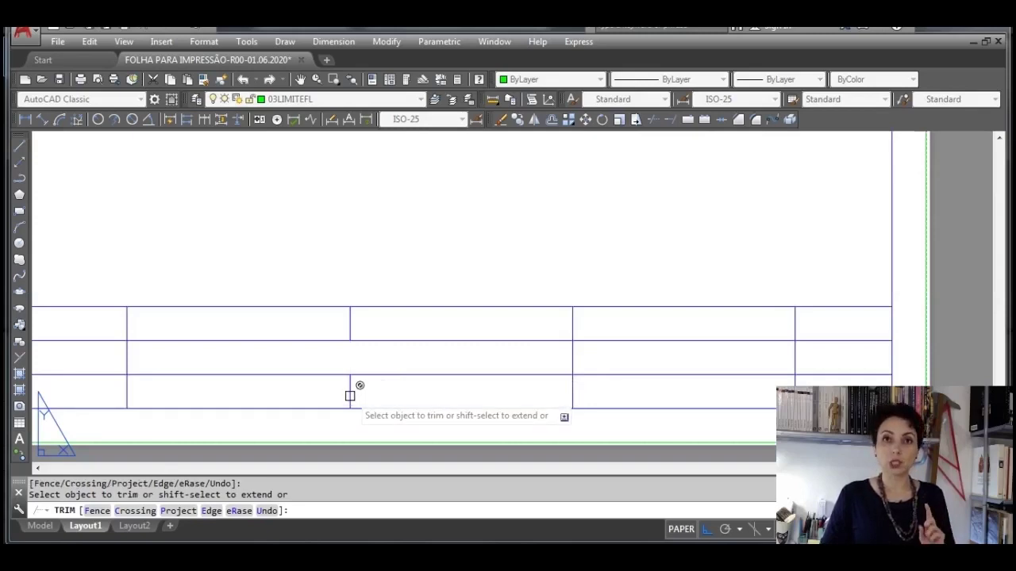
middle_drag(350, 398, 334, 374)
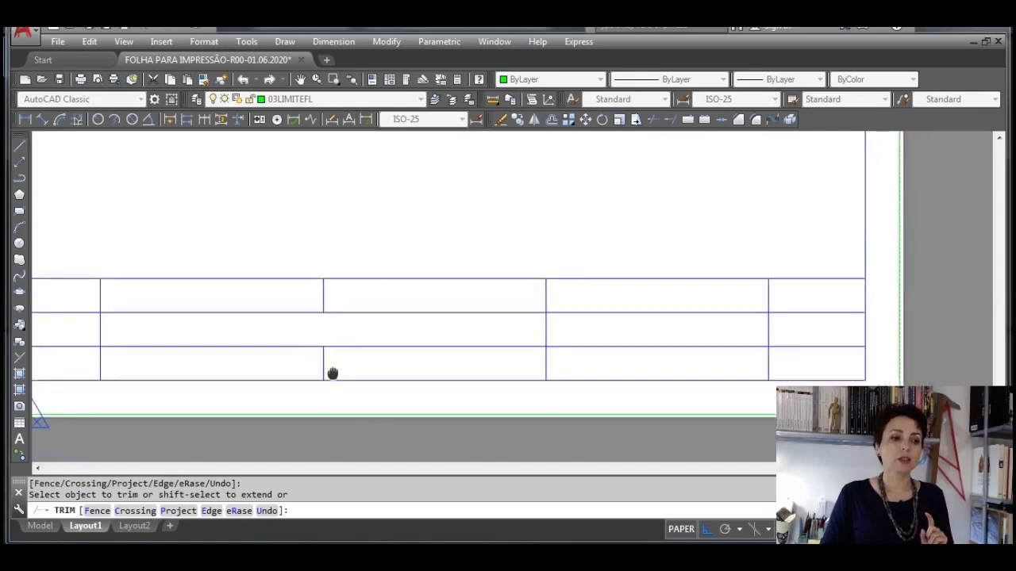
click(546, 366)
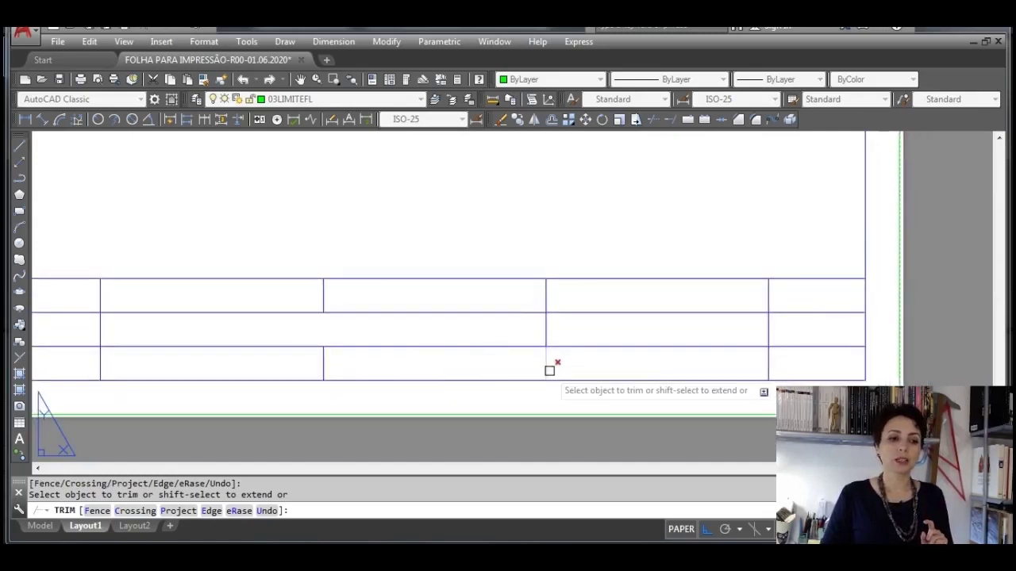
click(547, 327)
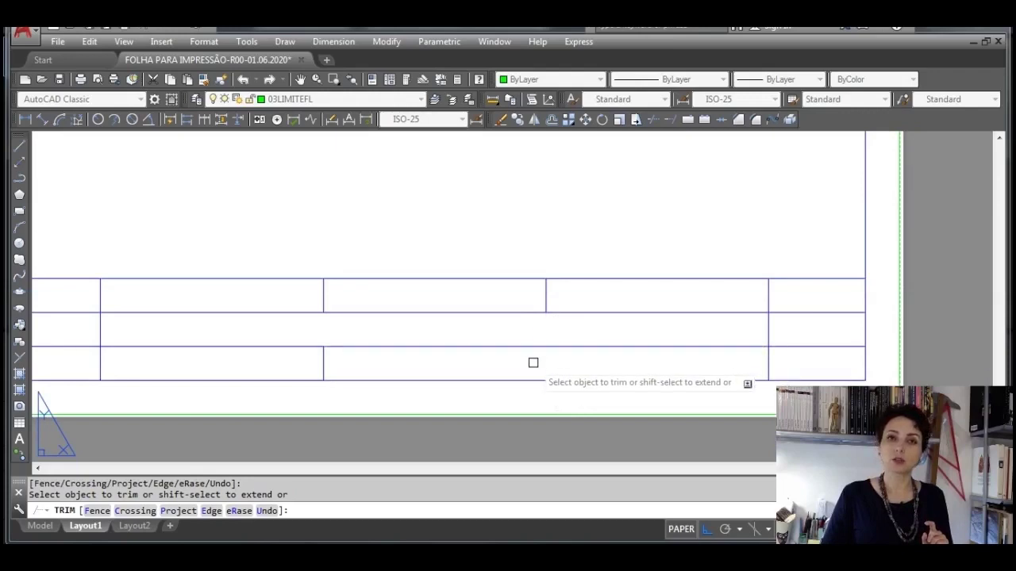
Step: Trim the lower row line within the first column to merge its two lower cells
middle_drag(505, 356, 608, 353)
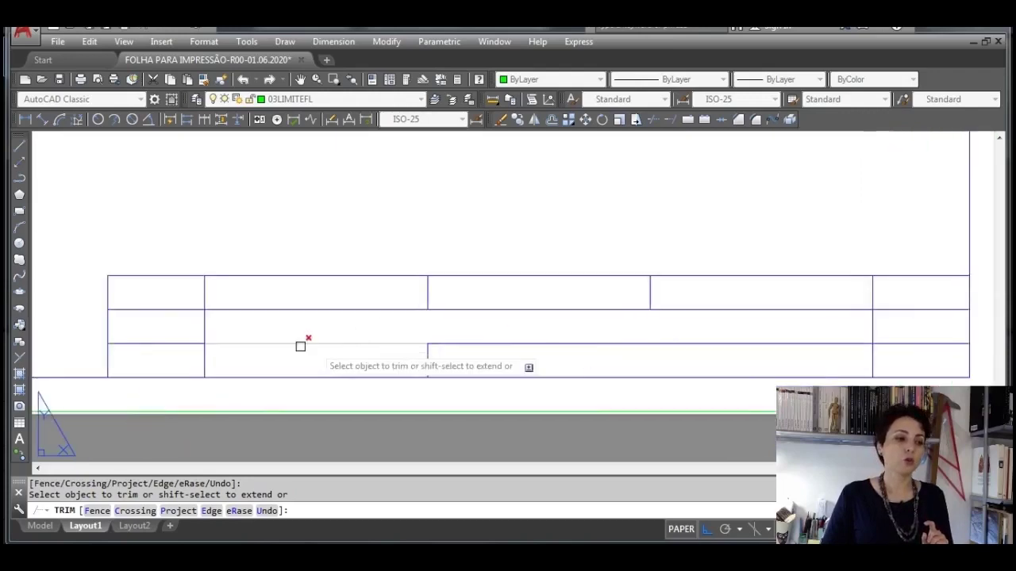
click(179, 342)
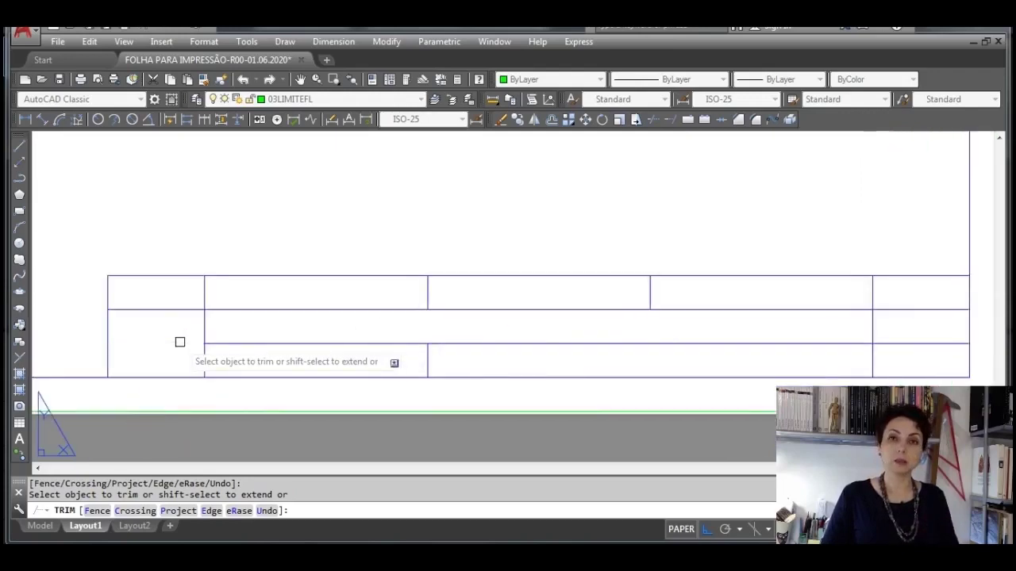
key(Escape)
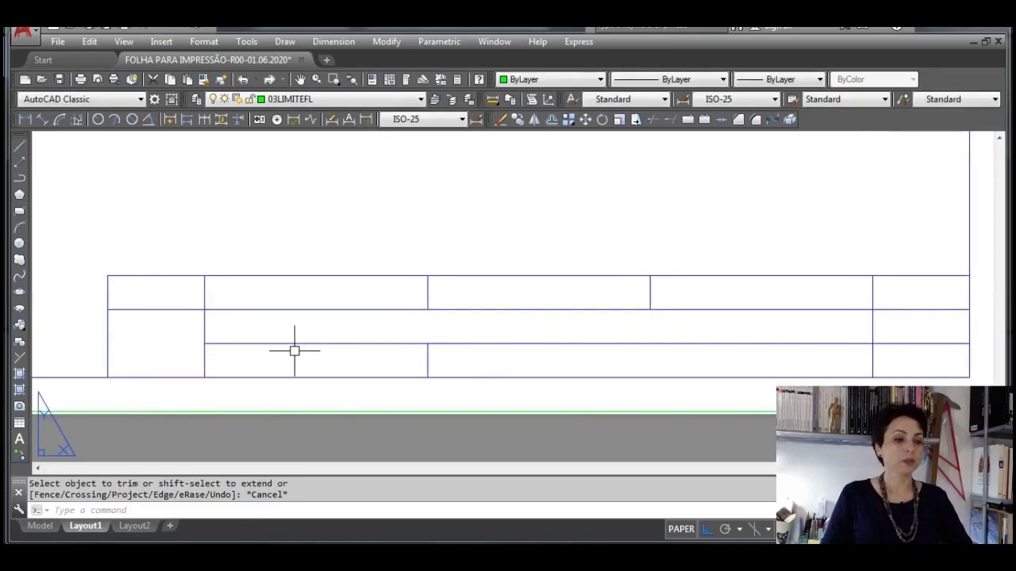
Step: Erase the leftover short vertical divider in the title block's bottom row
click(360, 316)
click(462, 395)
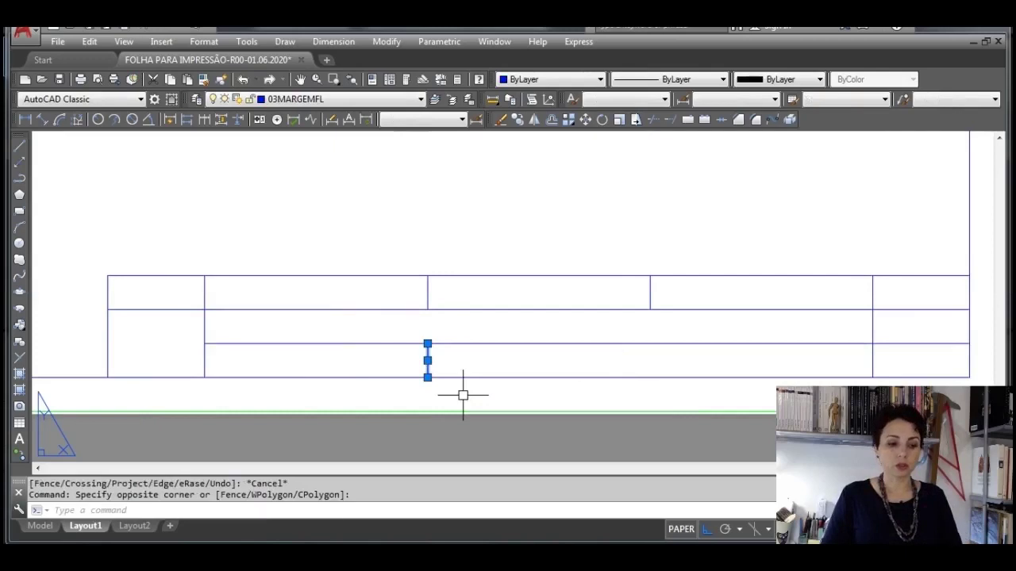
key(Delete)
scroll(455, 374, down, 2)
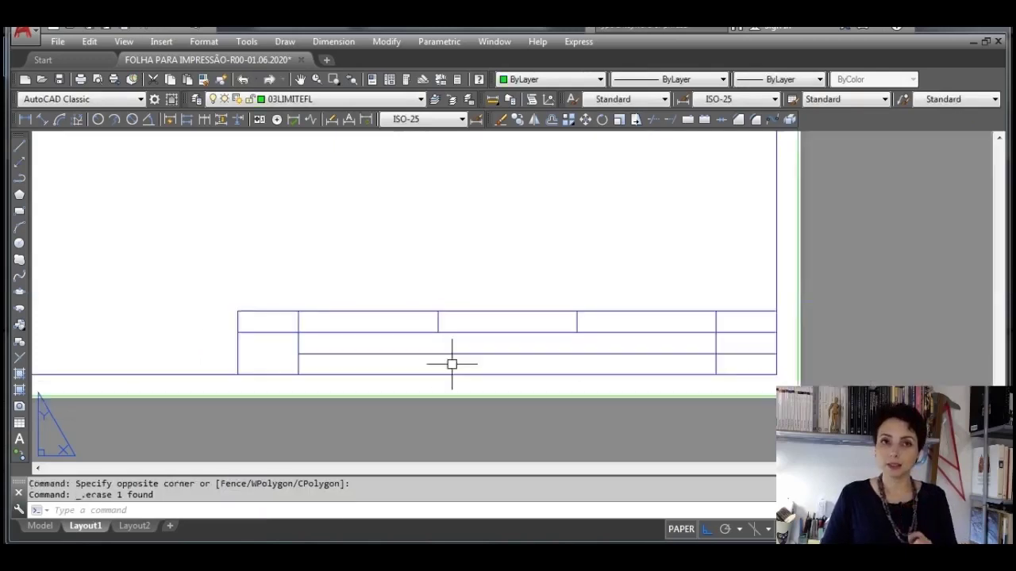
middle_drag(483, 354, 429, 356)
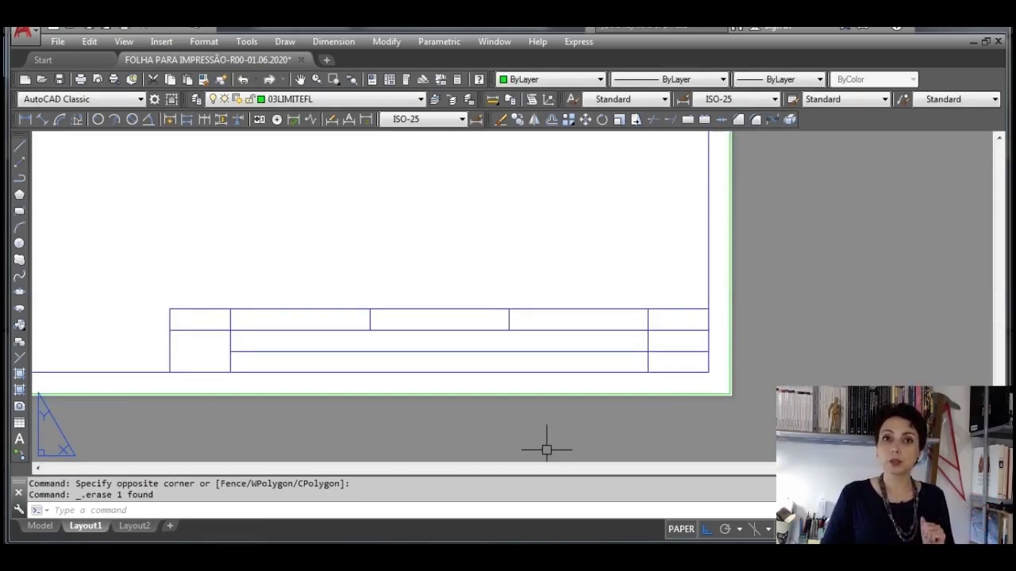
Step: Make 03TEXTOFL the current layer and enter the multiline text "INST." across the title block's upper-left cell
click(422, 101)
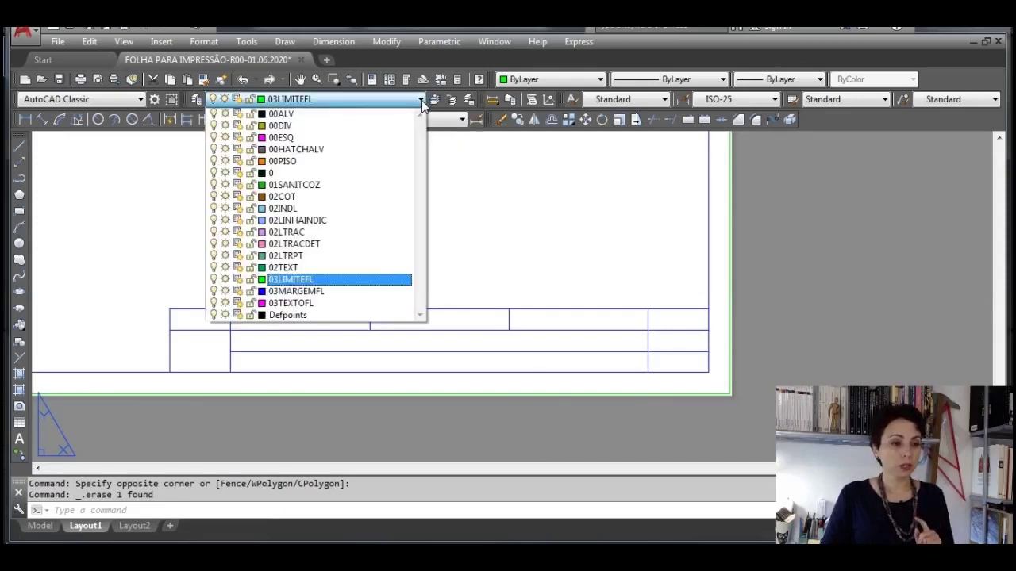
click(334, 305)
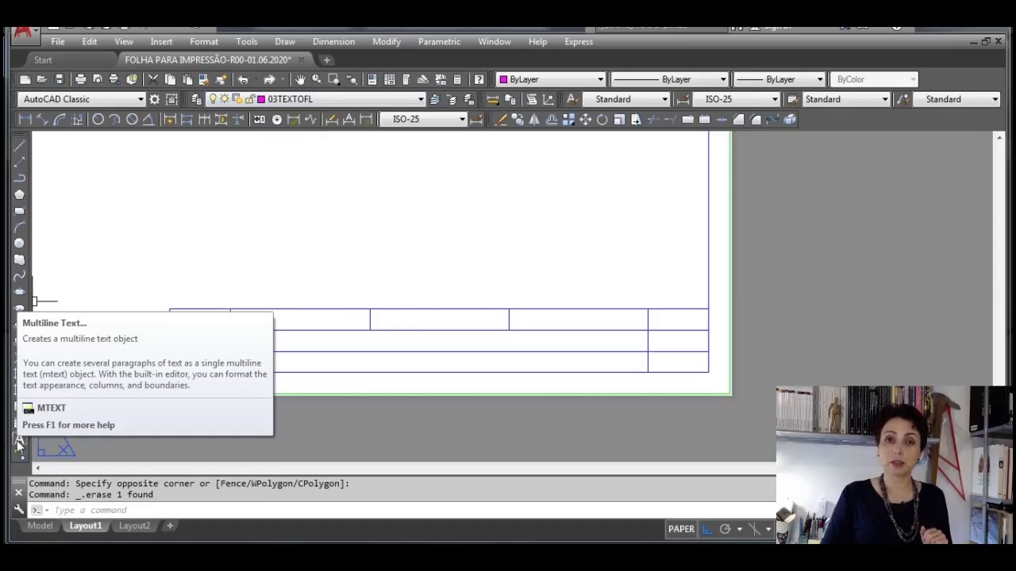
click(19, 446)
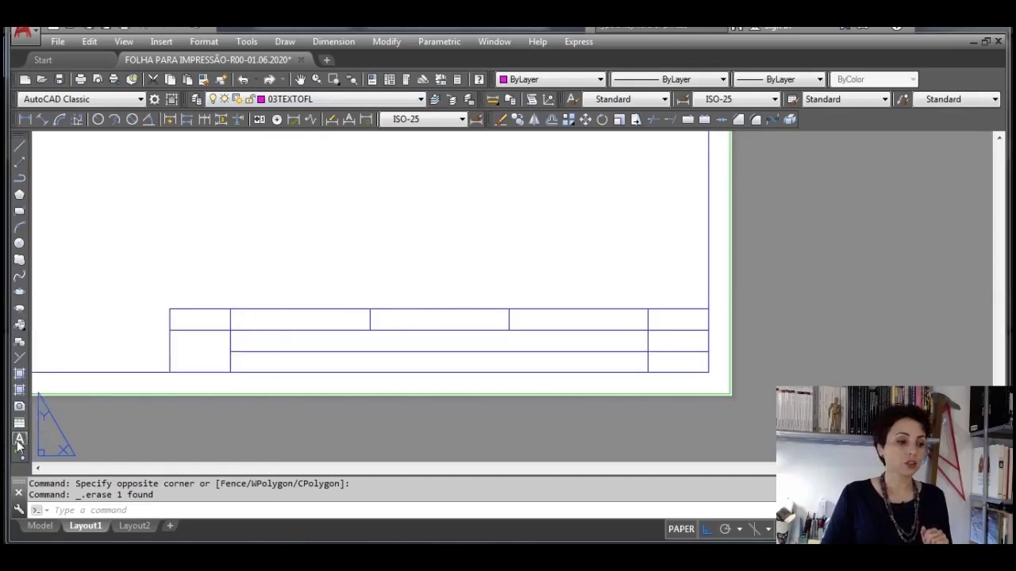
scroll(158, 349, up, 4)
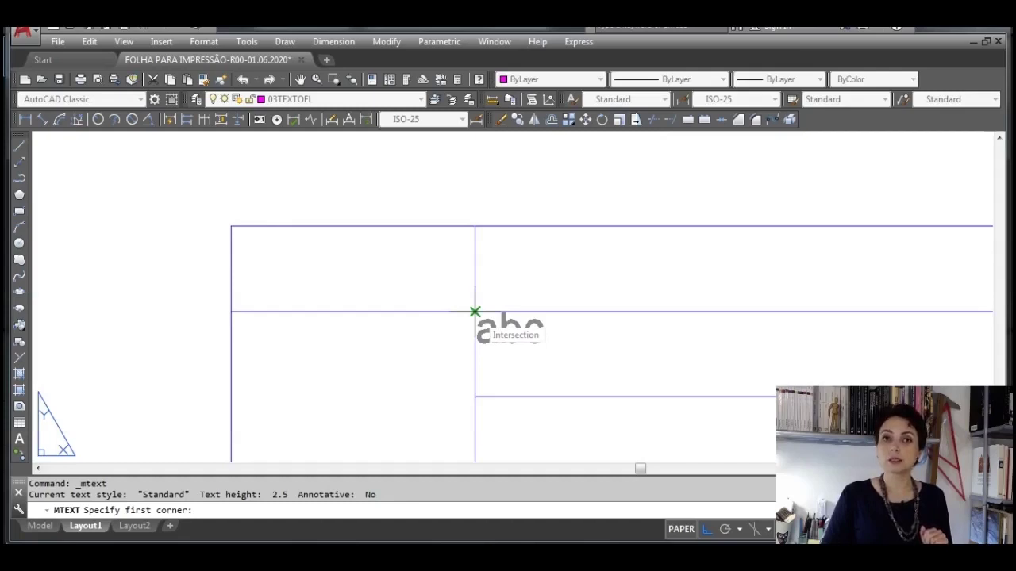
click(231, 226)
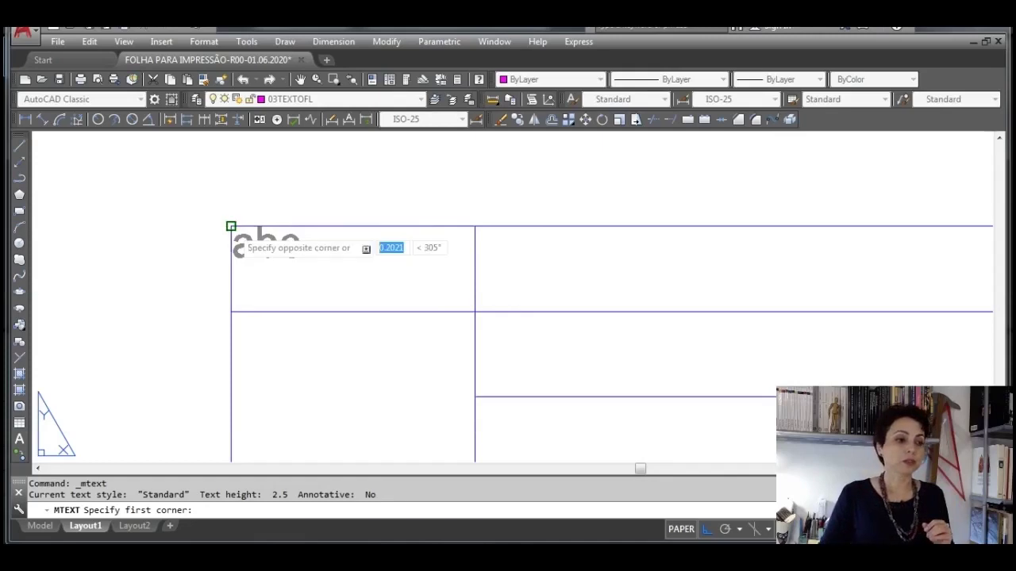
click(474, 312)
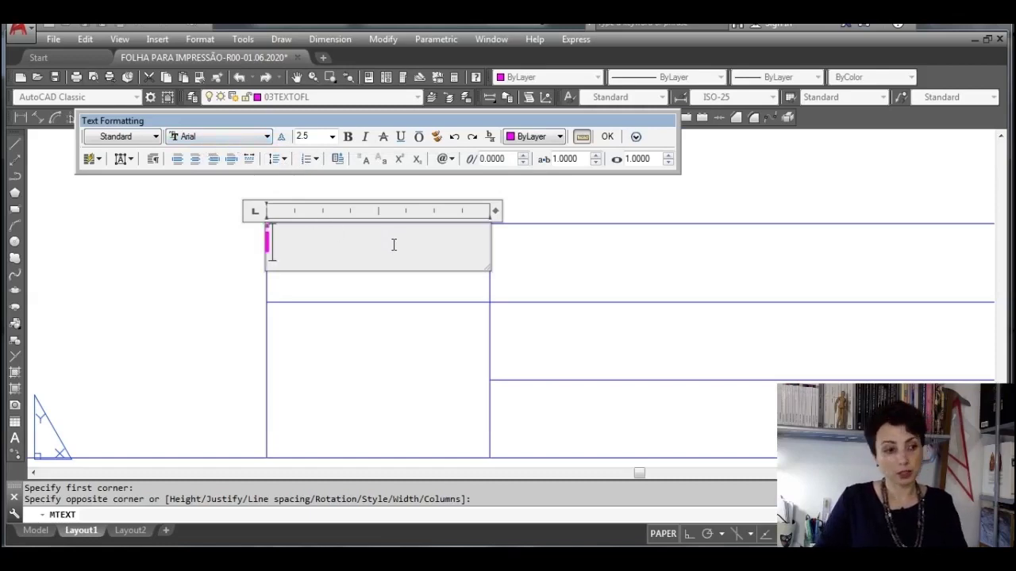
text(INST)
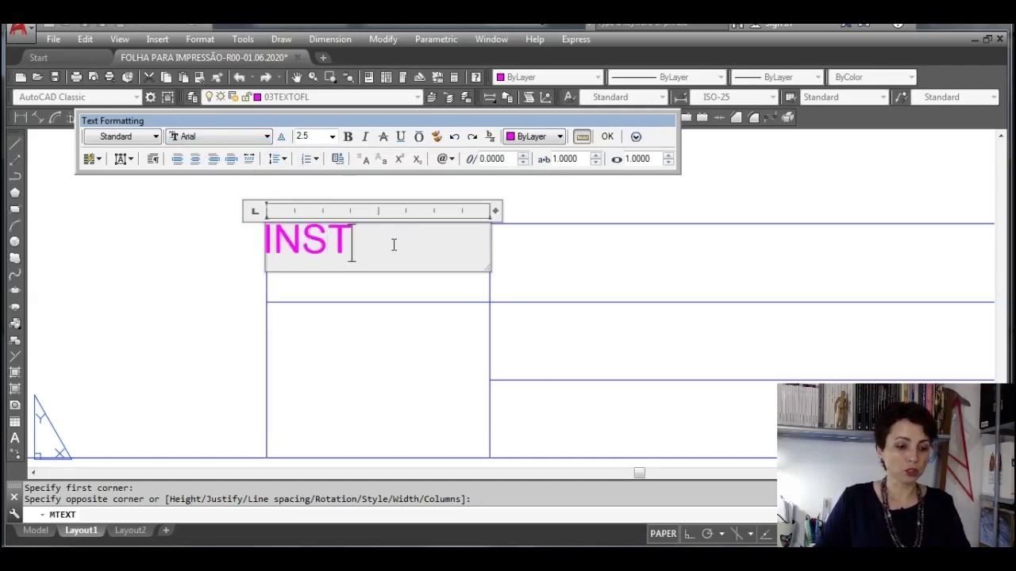
text(.)
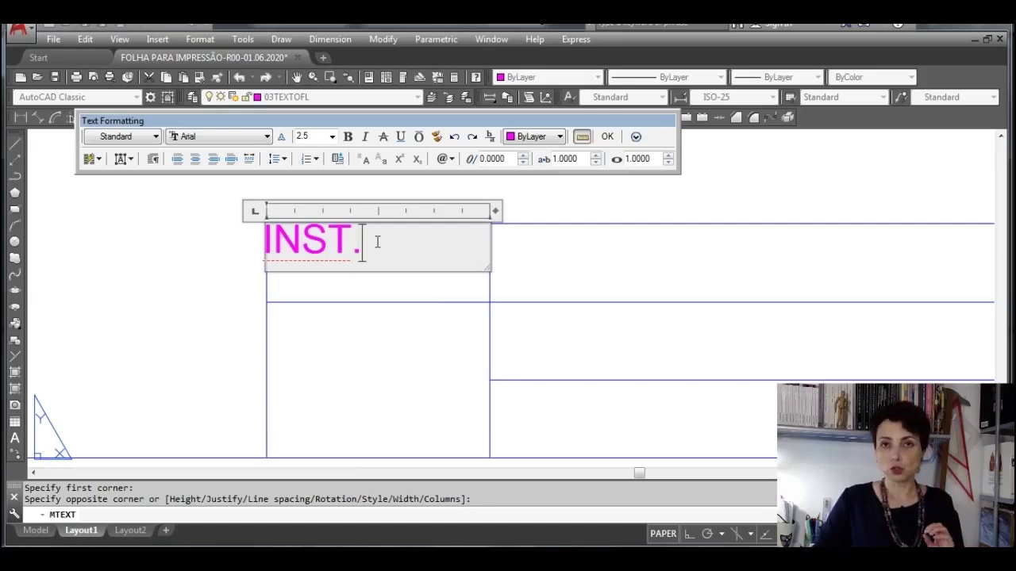
Step: Justify the "INST." text Middle Center in its cell and finish the text
click(132, 159)
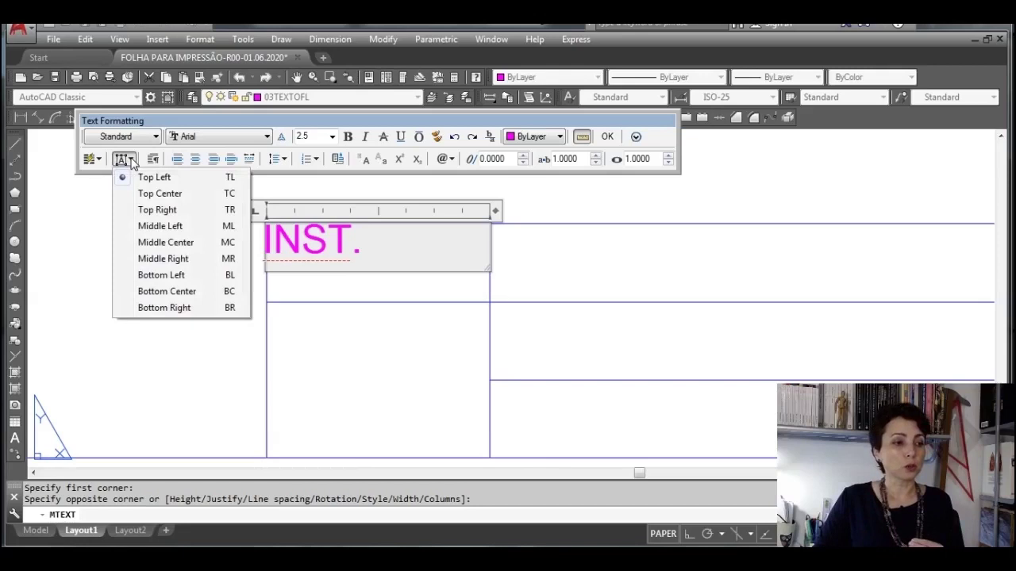
click(166, 243)
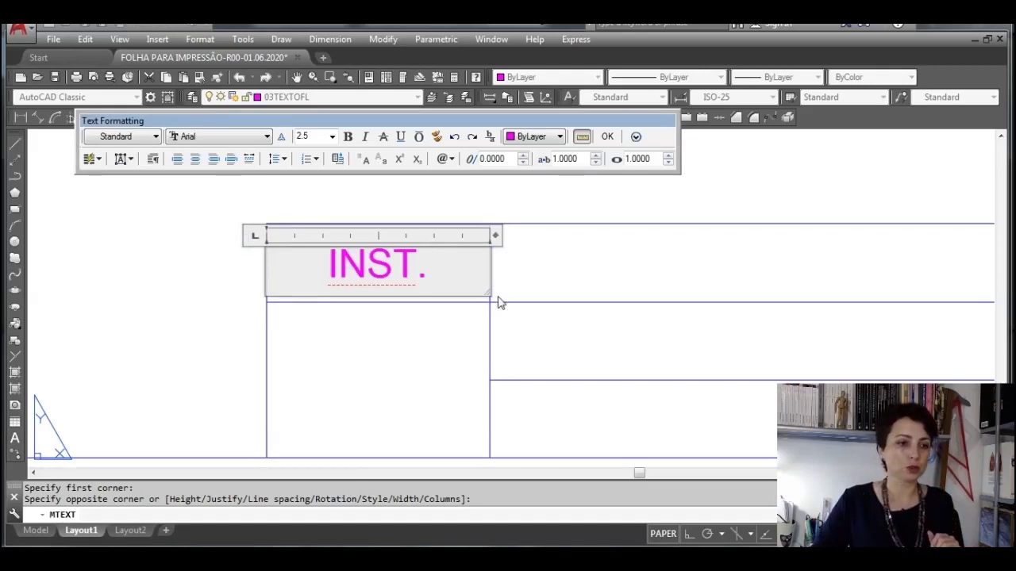
click(607, 137)
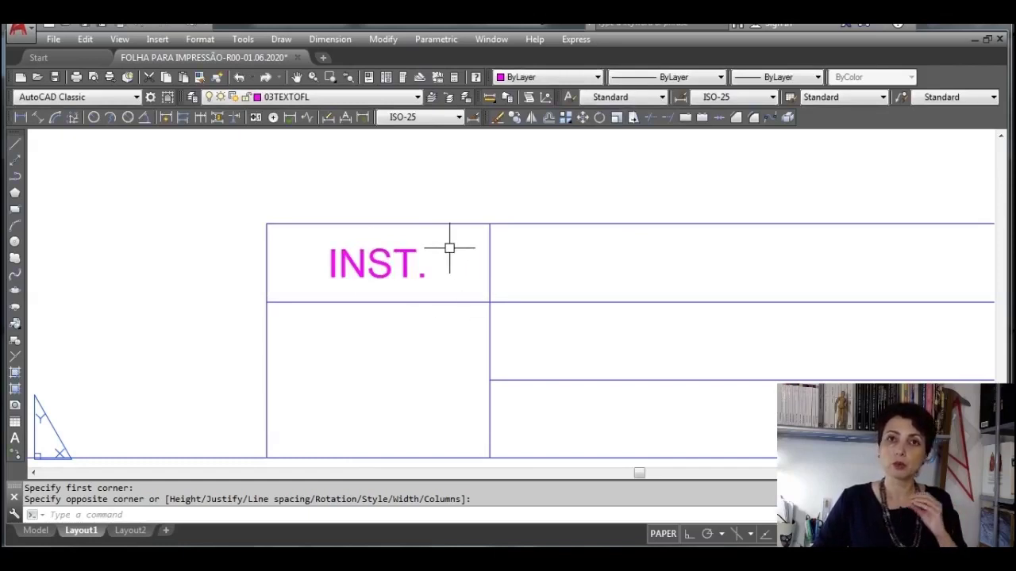
Step: Enter the multiline text "DESIGN DE INTERIORES" across the title block's top-row cell beside "INST."
middle_drag(615, 284, 438, 288)
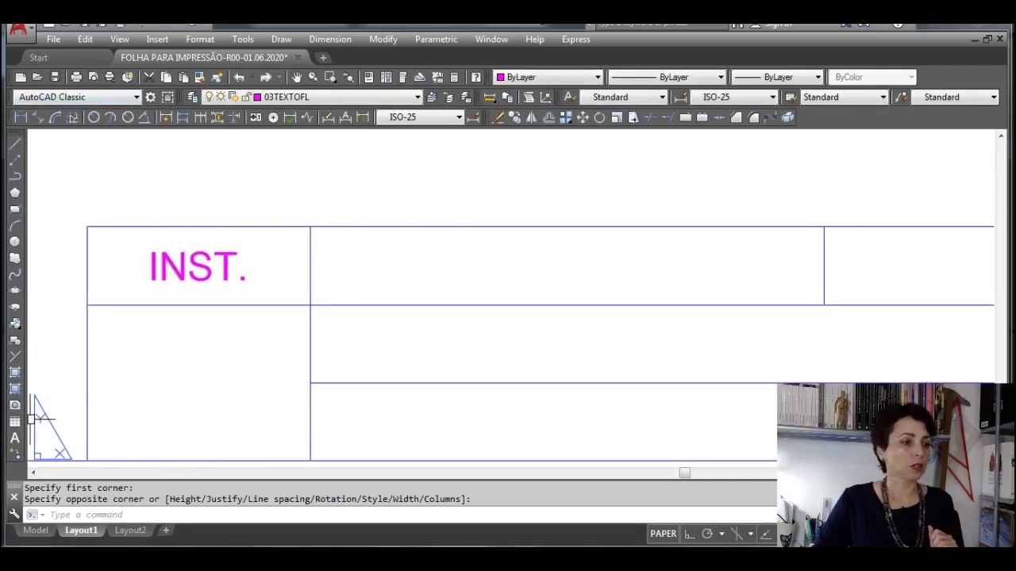
click(15, 440)
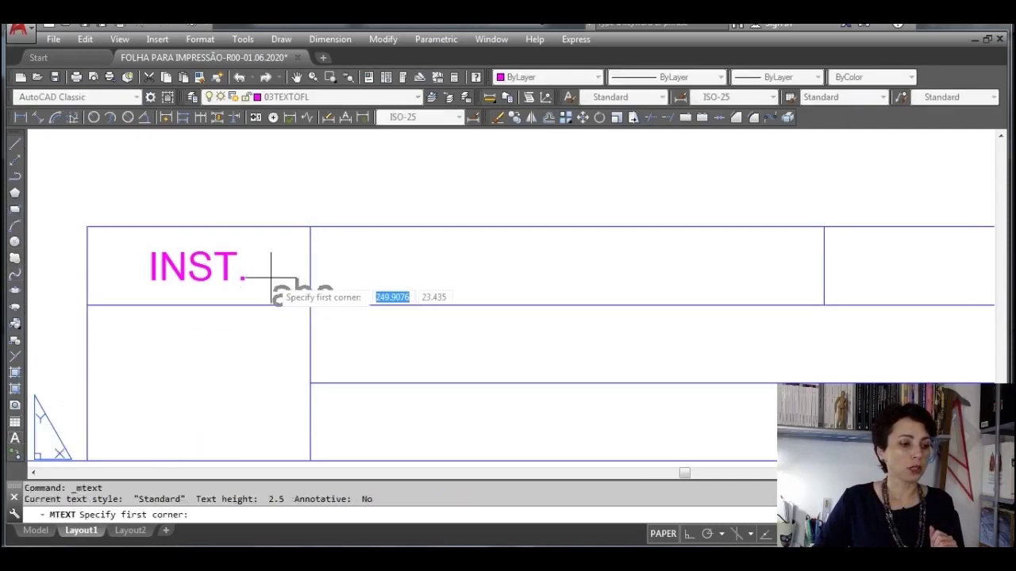
click(310, 227)
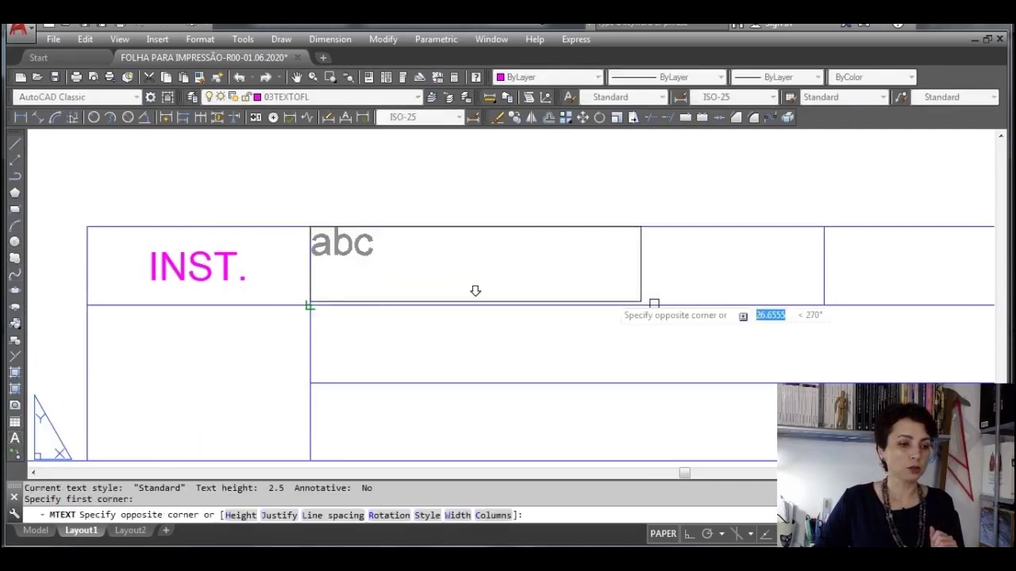
click(824, 304)
text(D)
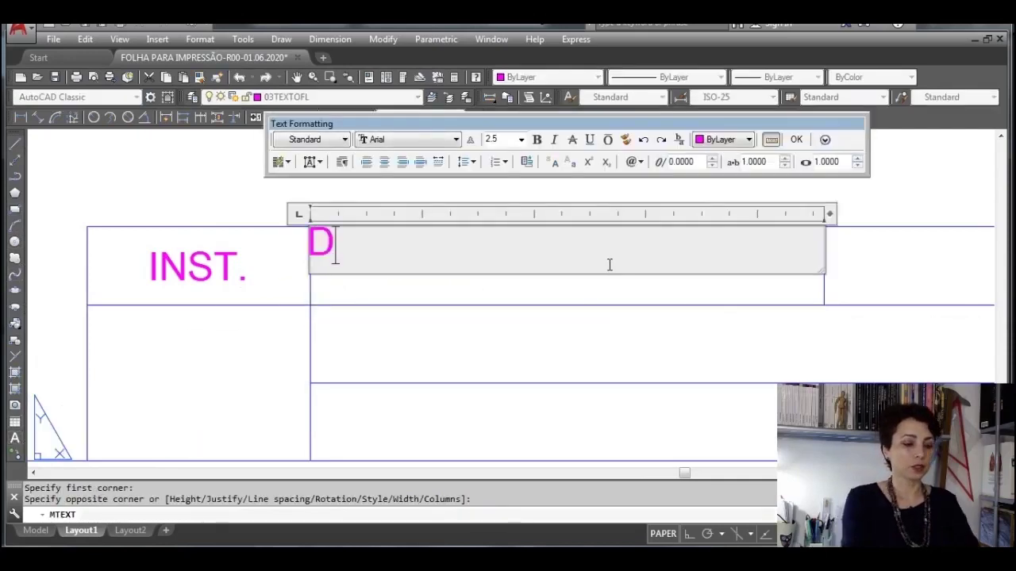
text(ESIGN DE INTERIORES)
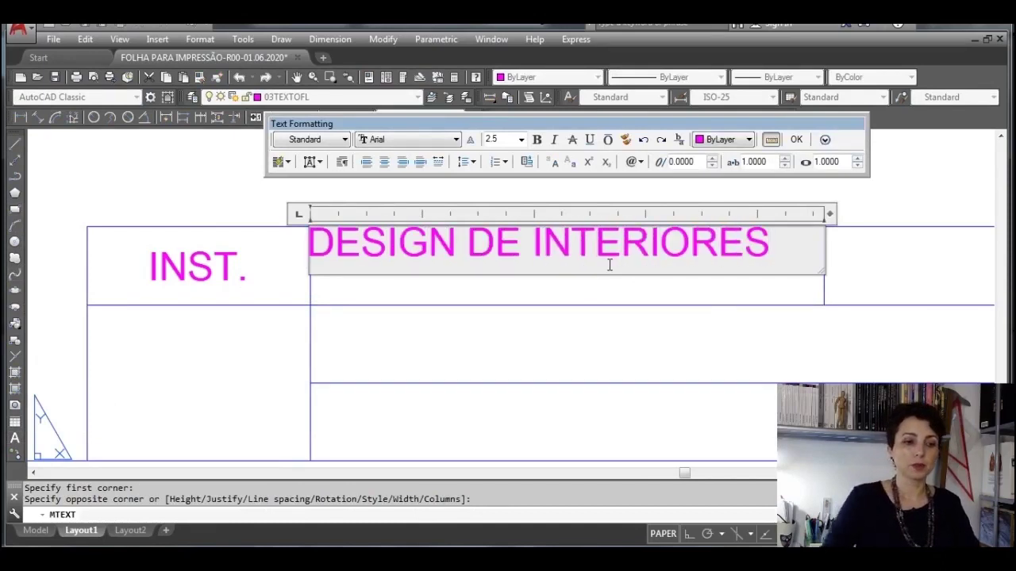
Step: Italicize the word "DESIGN", justify the "DESIGN DE INTERIORES" text Middle Center, and finish it
drag(466, 243, 308, 243)
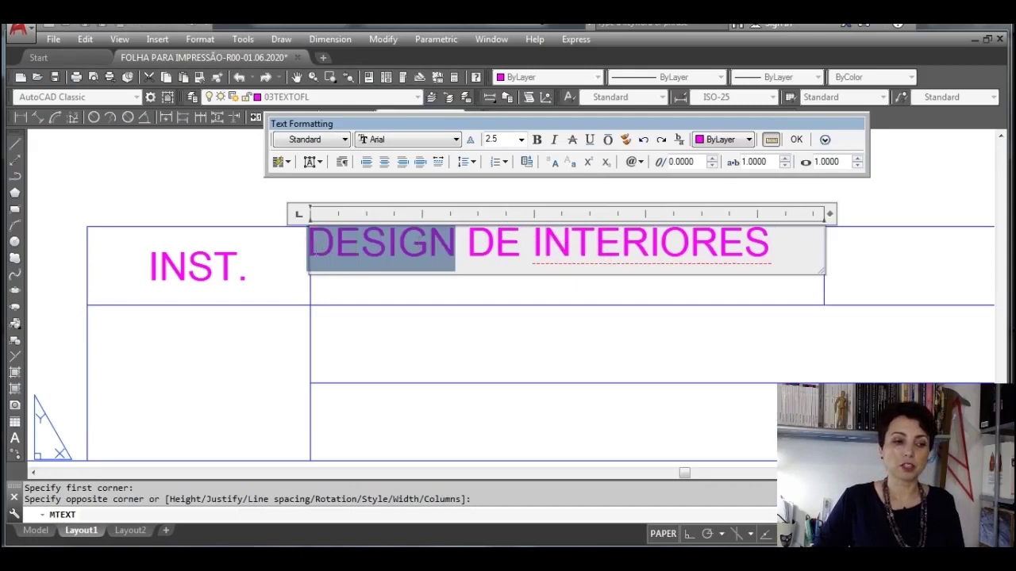
click(554, 140)
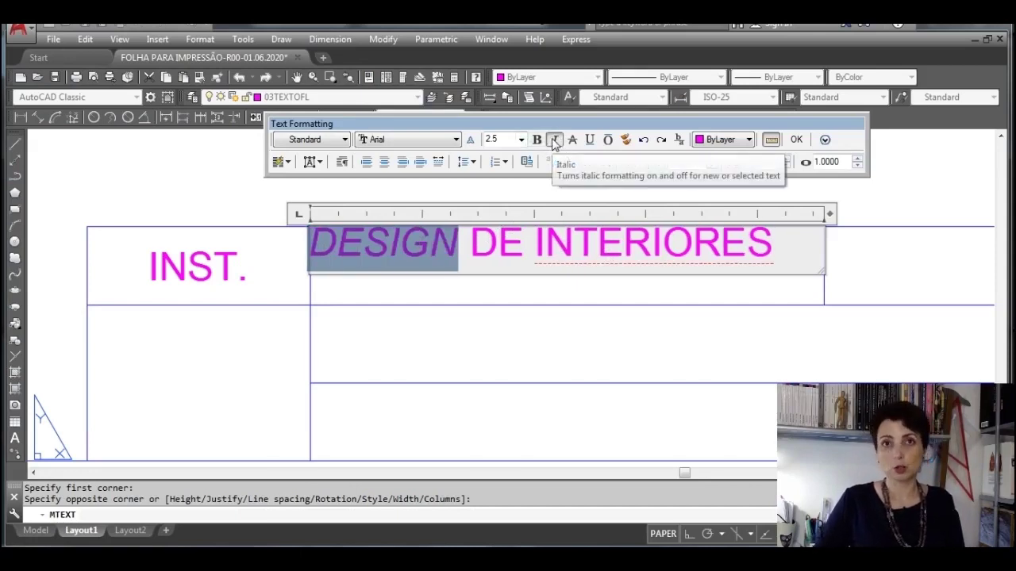
click(320, 163)
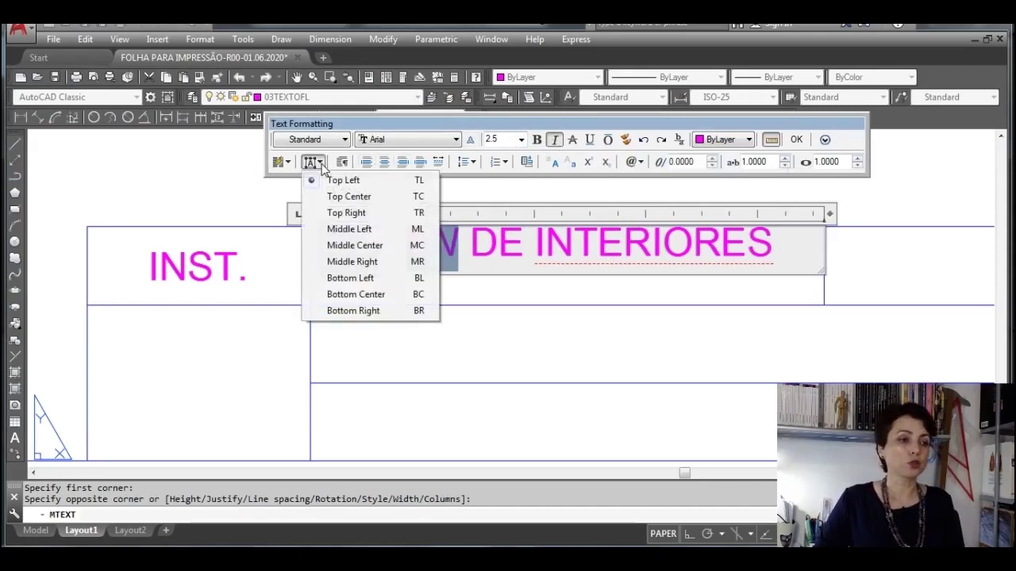
click(335, 246)
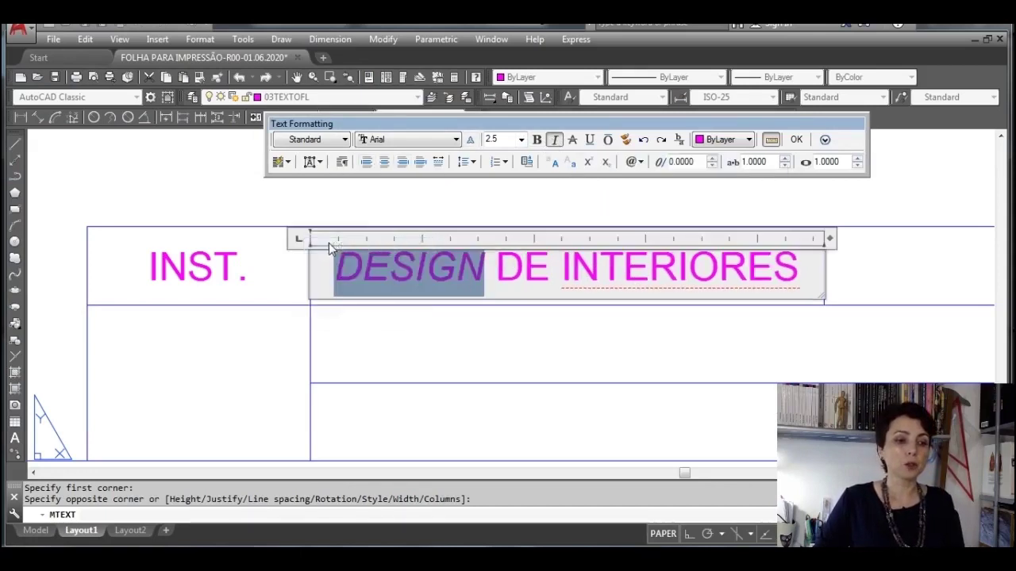
click(797, 140)
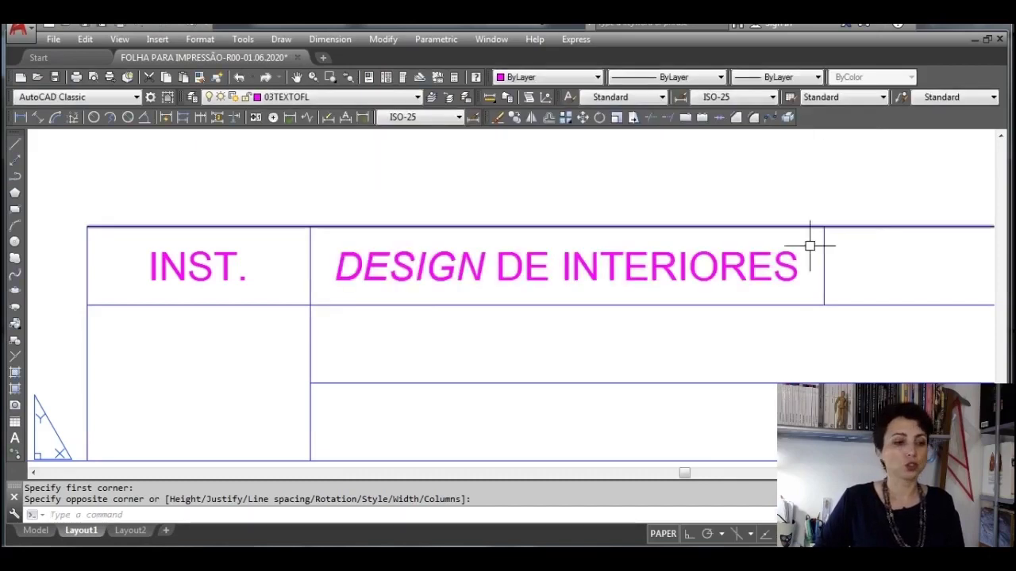
Step: Examine the title block's class and subject, date, scale and sheet number entries
middle_drag(882, 256, 565, 265)
key(Escape)
key(Escape)
scroll(556, 270, down, 4)
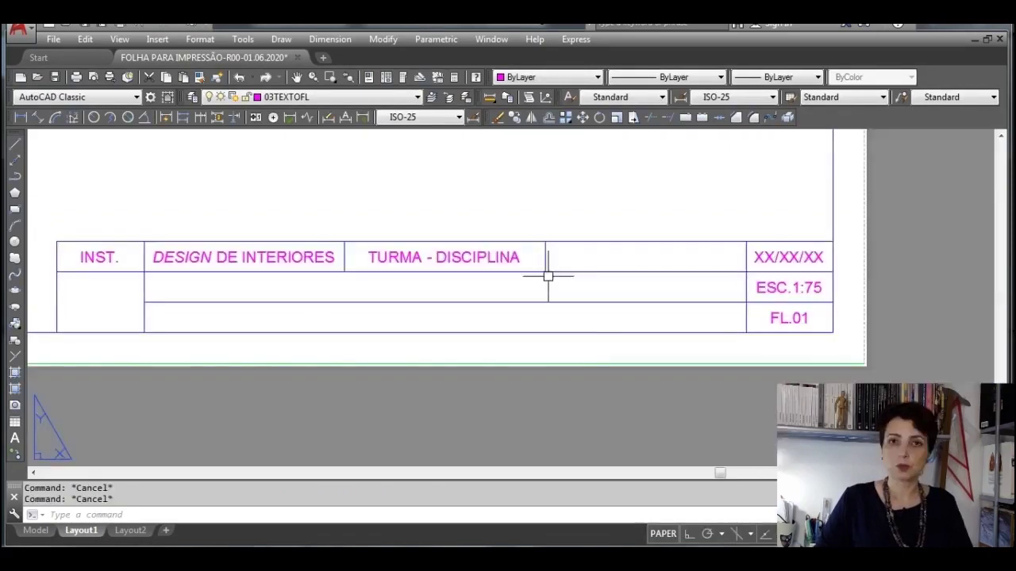
click(473, 256)
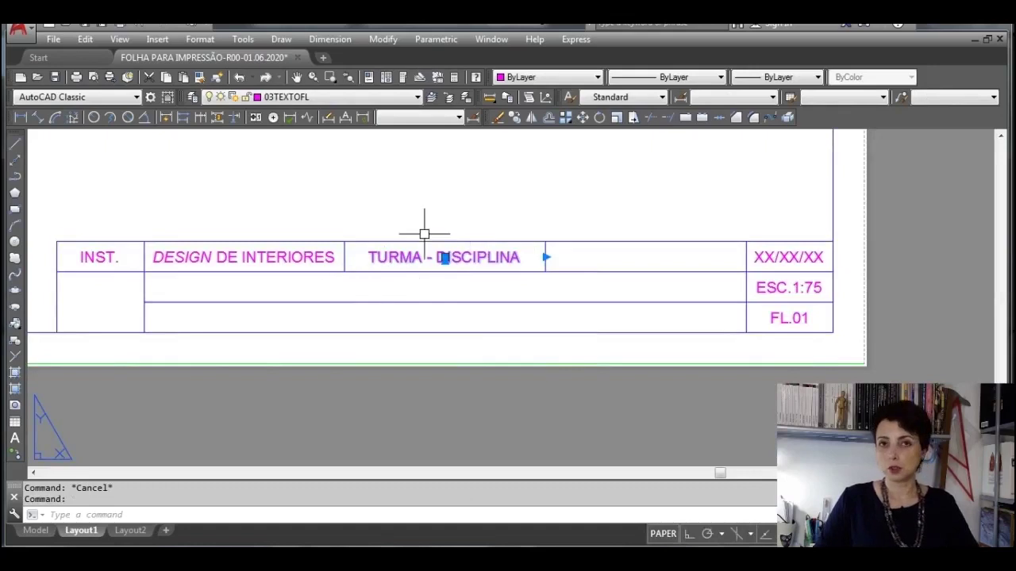
key(Escape)
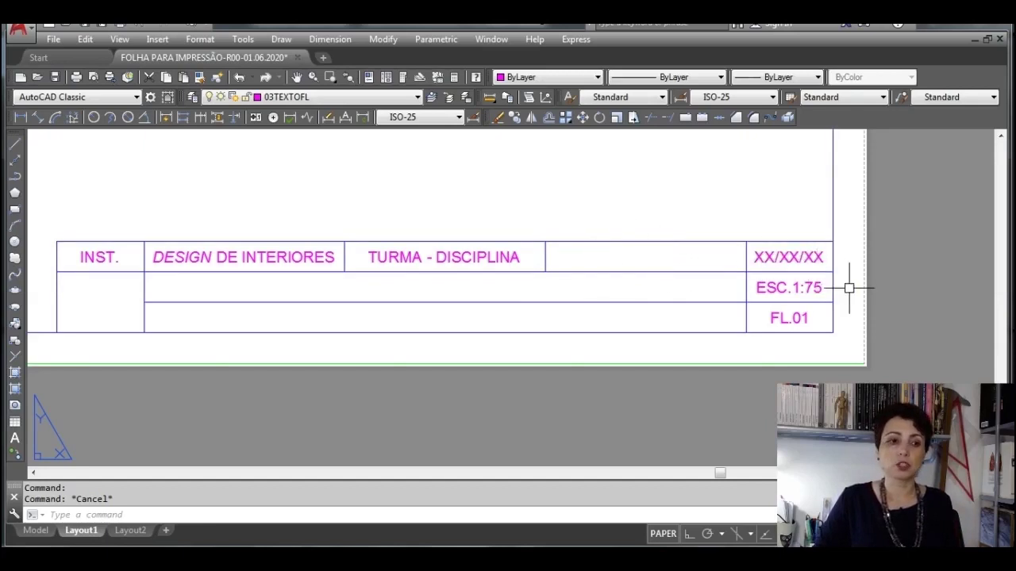
scroll(848, 288, up, 2)
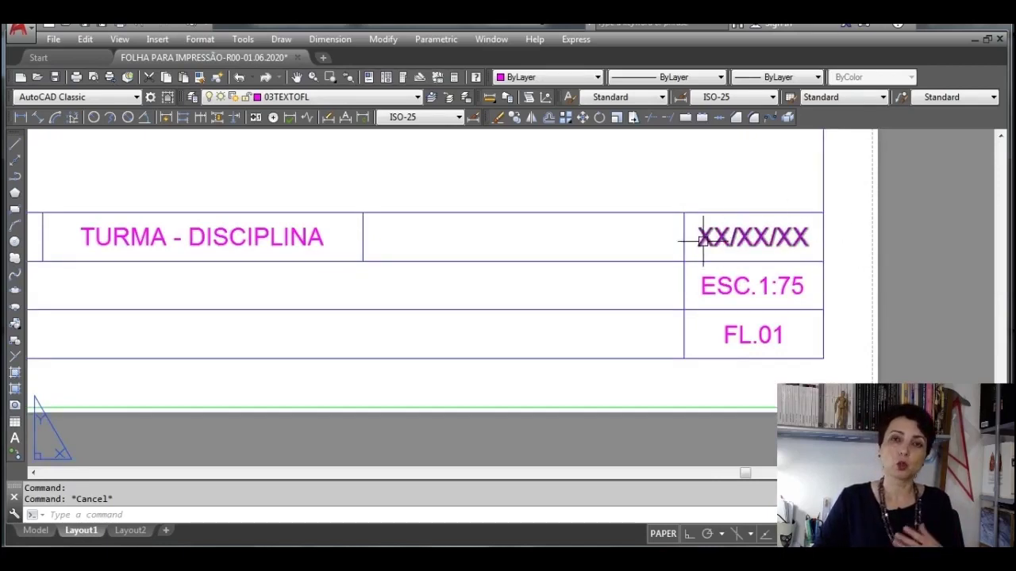
mouse_move(702, 240)
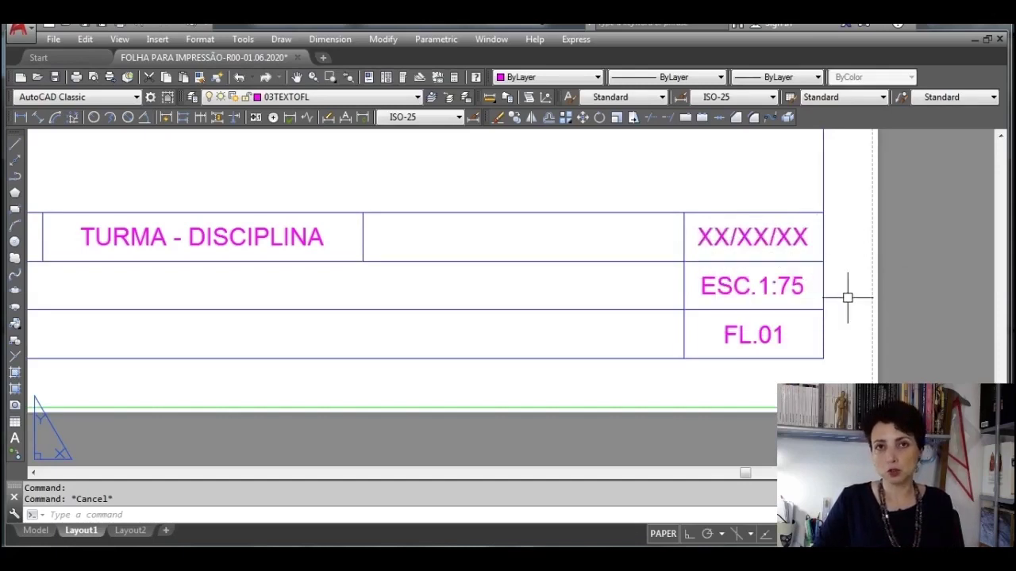
middle_drag(846, 294, 777, 299)
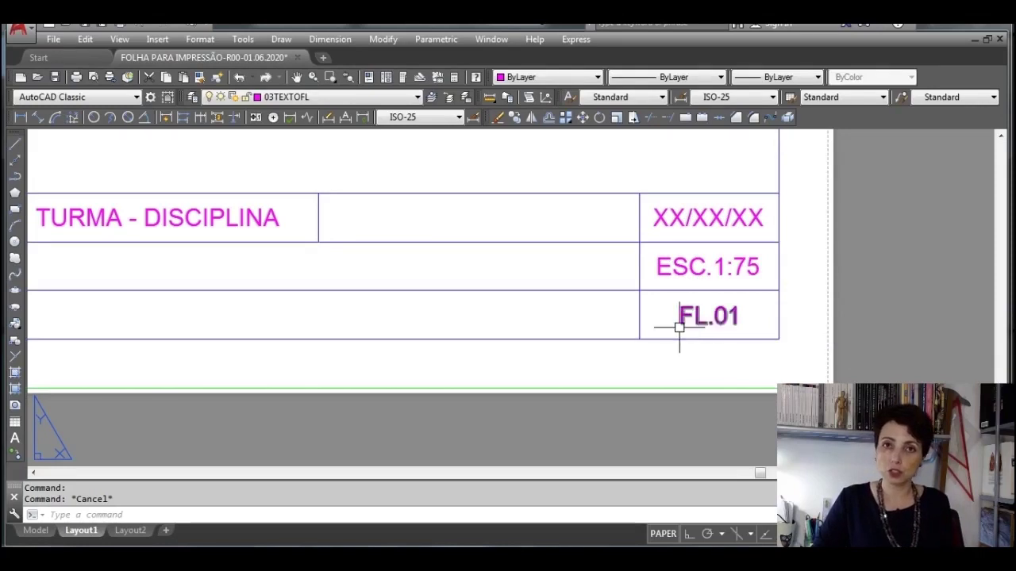
Step: Enter the multiline text "PLANTA BAIXA CHALÉ" across the wide middle-row cell of the title block
middle_drag(282, 313, 684, 325)
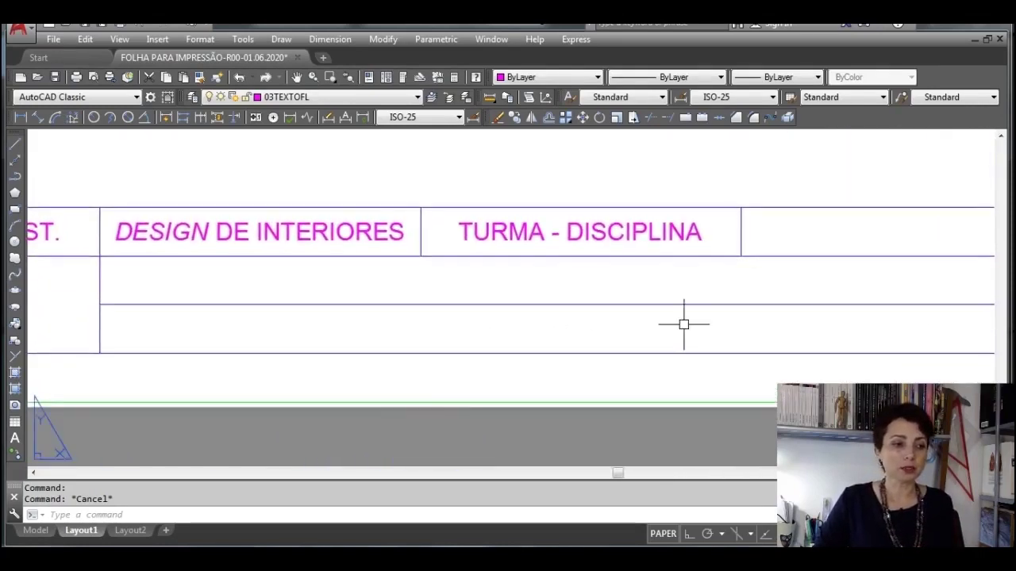
middle_drag(485, 343, 529, 351)
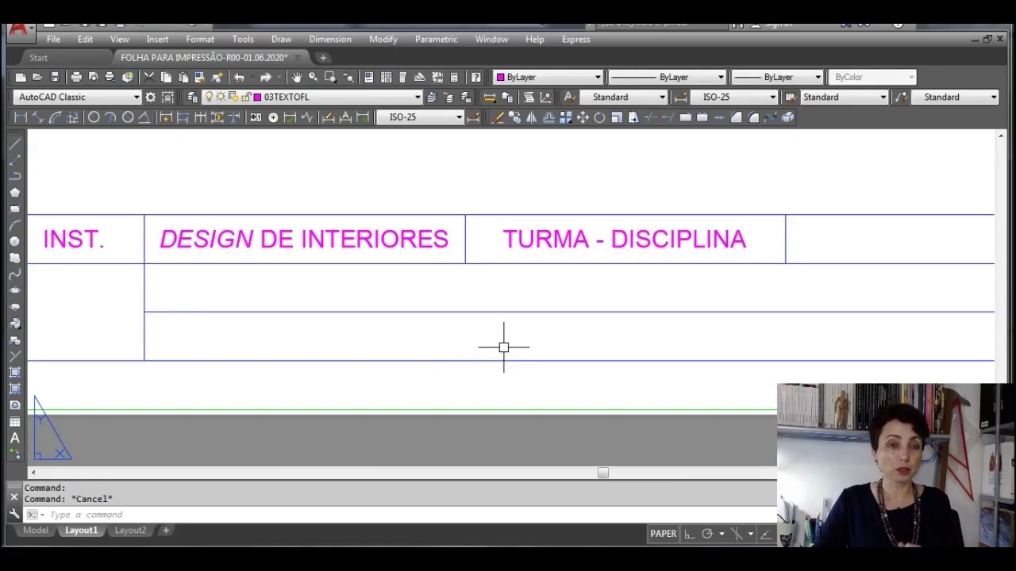
click(16, 439)
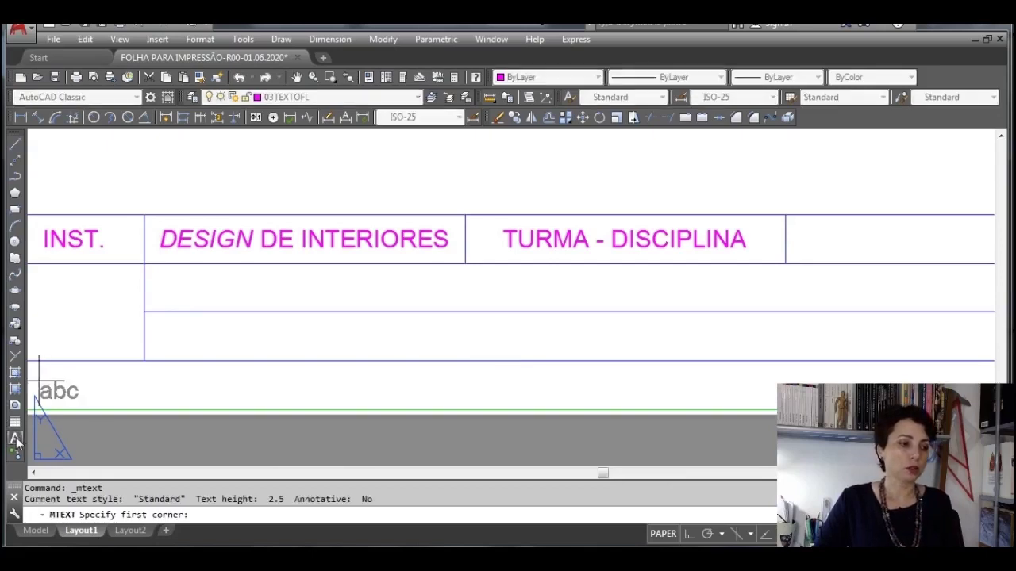
click(144, 264)
scroll(143, 263, down, 2)
middle_drag(352, 297, 145, 312)
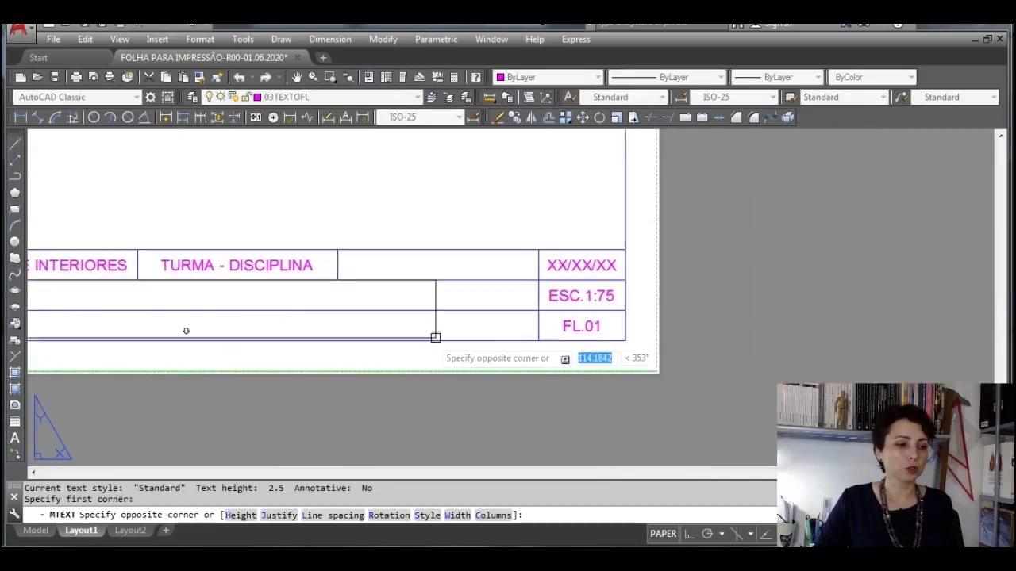
click(536, 310)
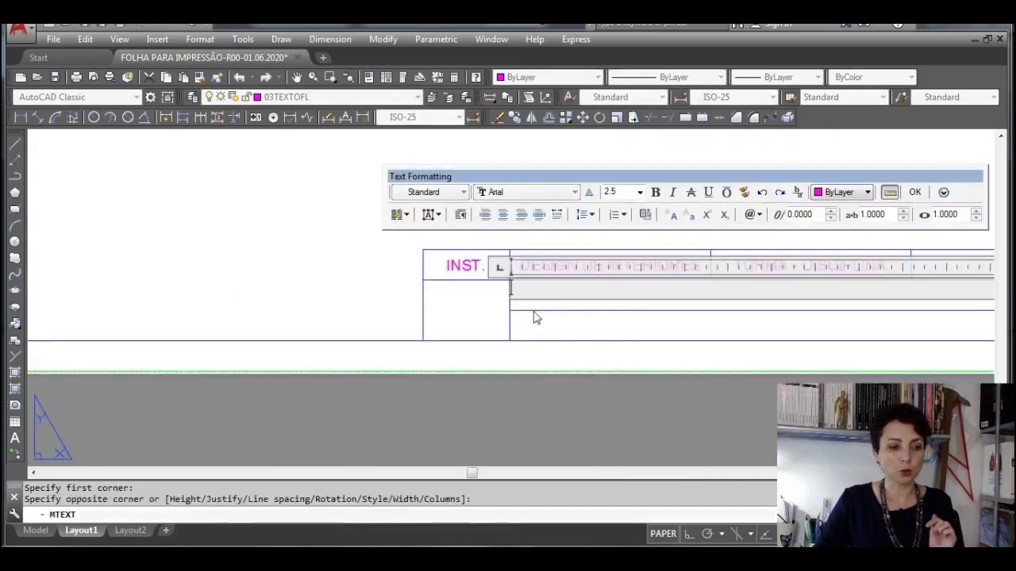
mouse_move(461, 338)
middle_down()
mouse_move(439, 342)
mouse_move(473, 356)
mouse_move(453, 360)
middle_up()
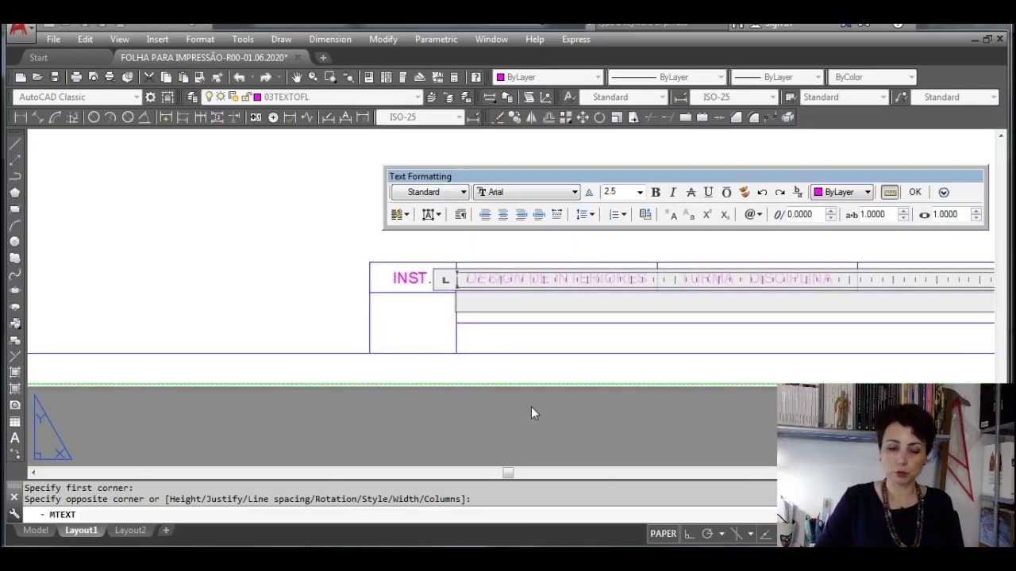
text(PLA)
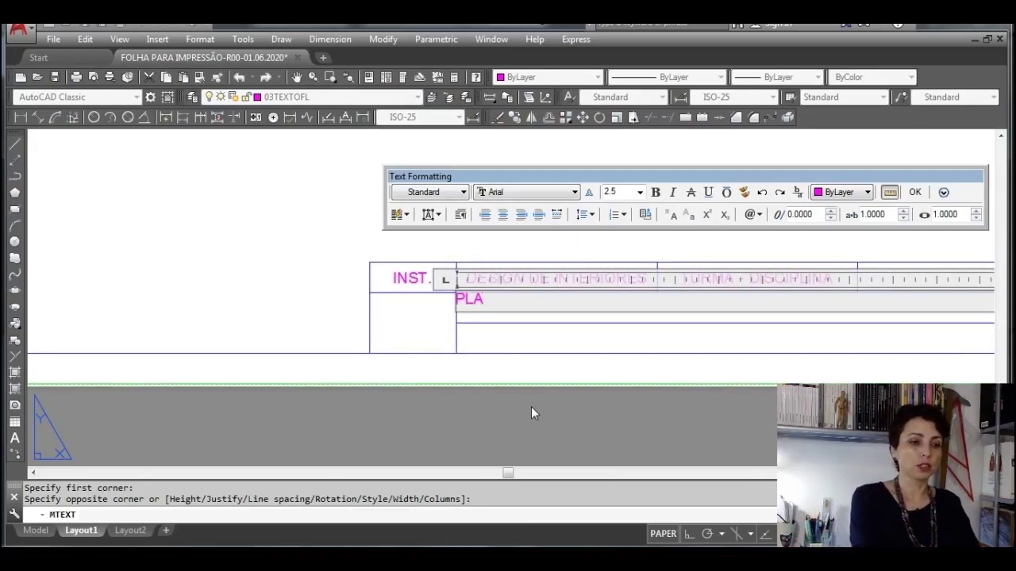
text(NTA BAIXA )
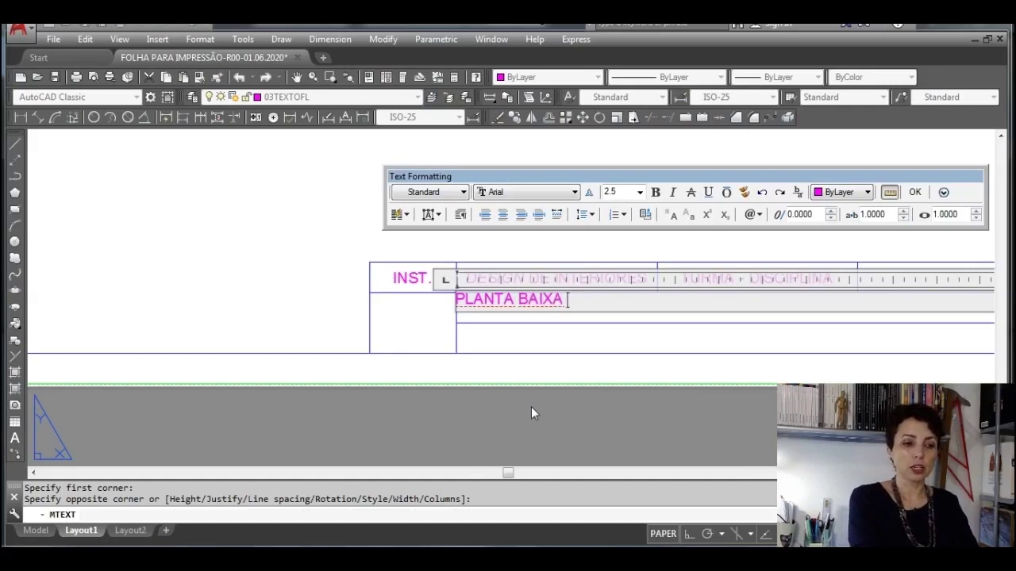
text(CHALÉ)
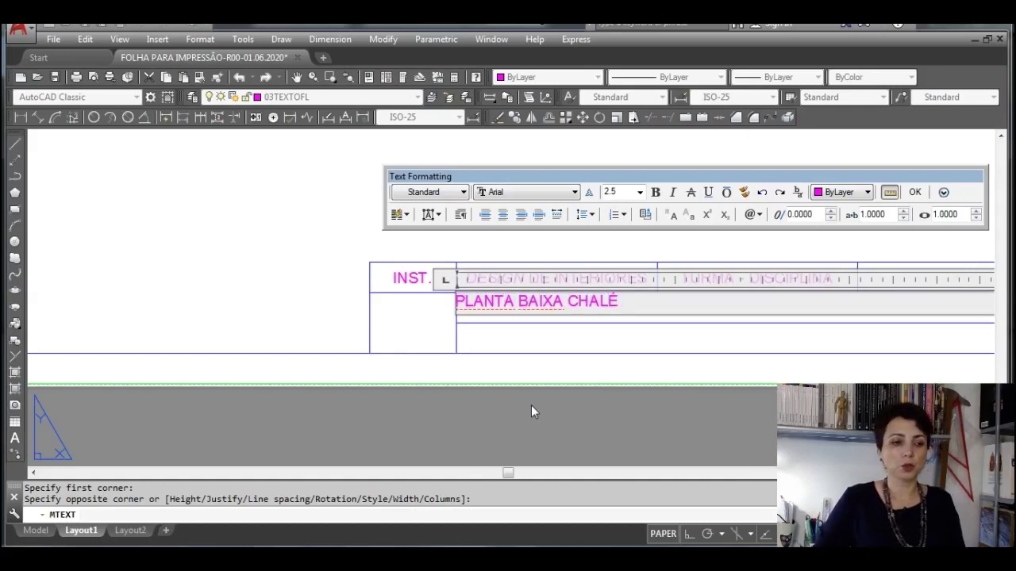
Step: Justify the "PLANTA BAIXA CHALÉ" text Middle Left in its cell and finish the text
click(439, 217)
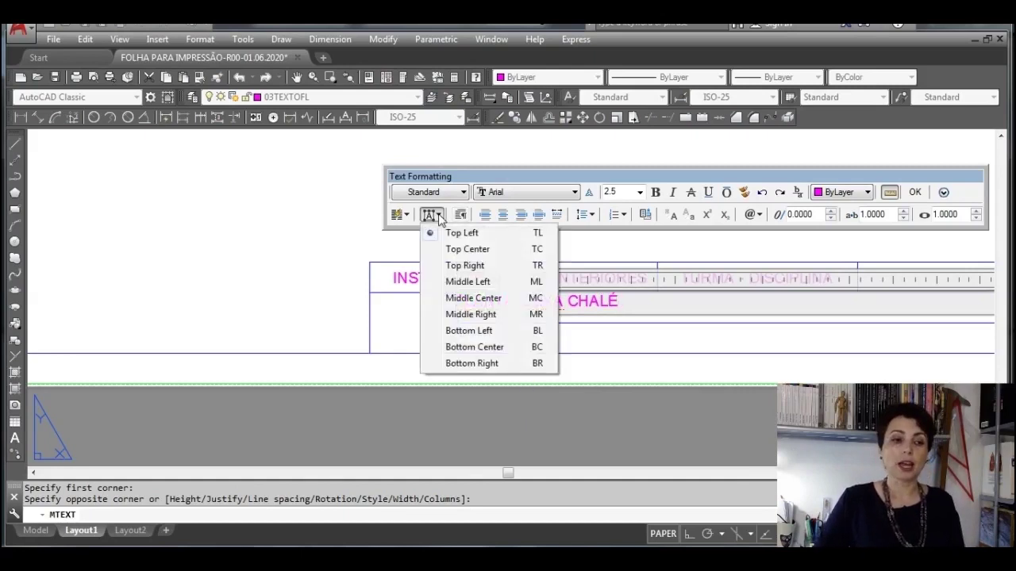
click(468, 282)
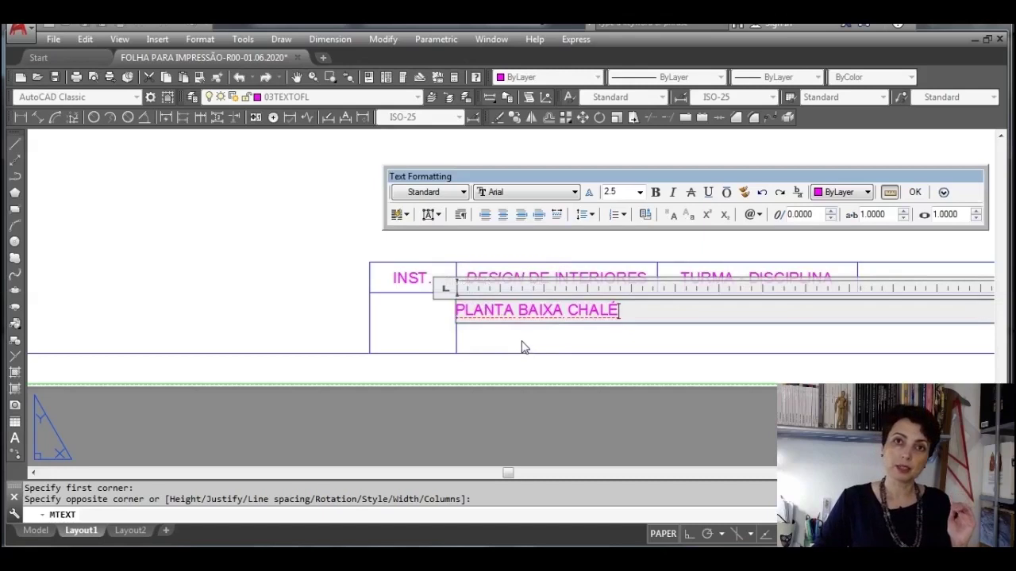
click(914, 193)
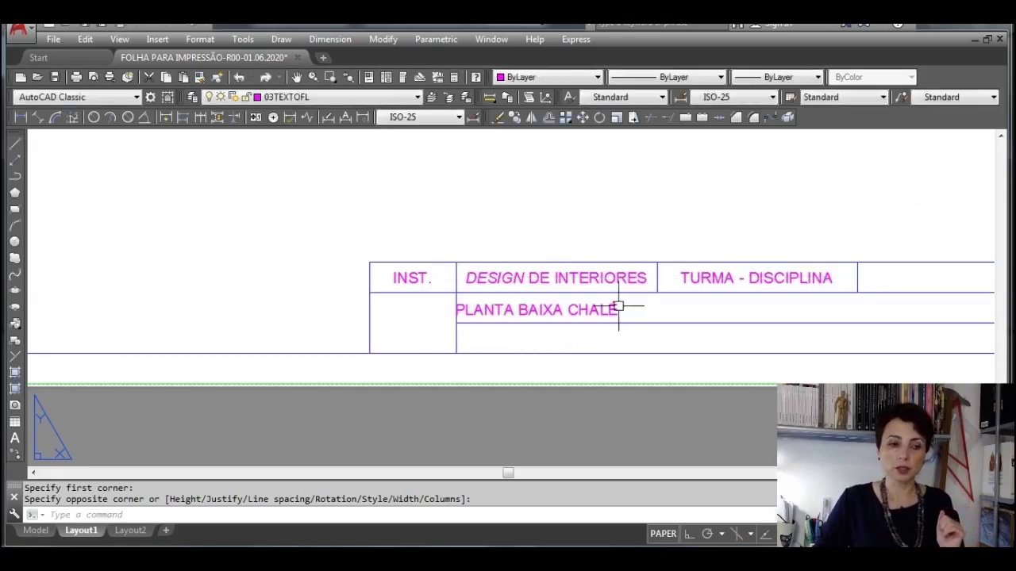
Step: Shift the "PLANTA BAIXA CHALÉ" text 2 units horizontally to the right with Ortho on, away from the cell's left line
middle_drag(532, 339, 288, 363)
scroll(187, 334, up, 8)
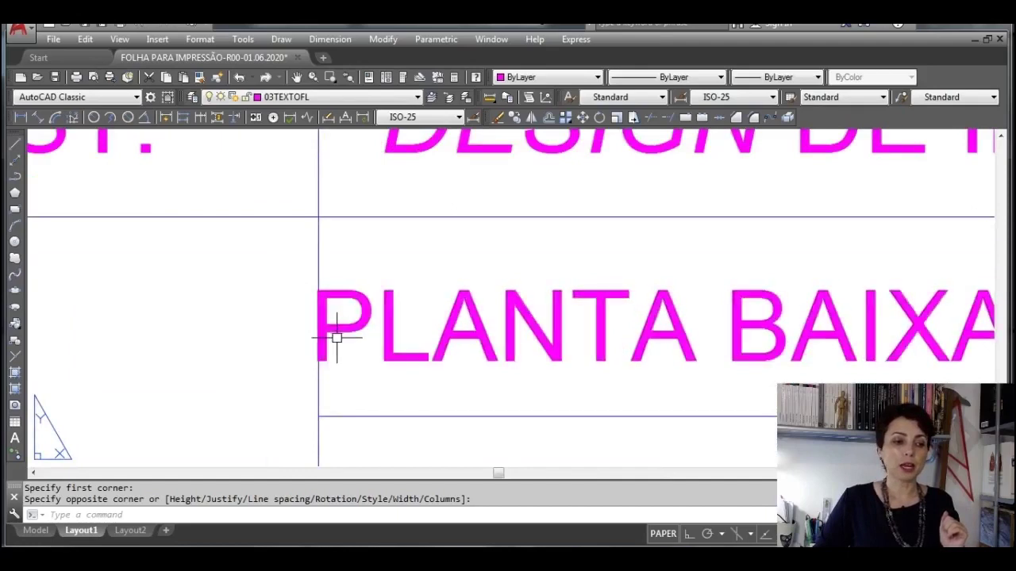
scroll(336, 338, up, 3)
scroll(336, 332, down, 1)
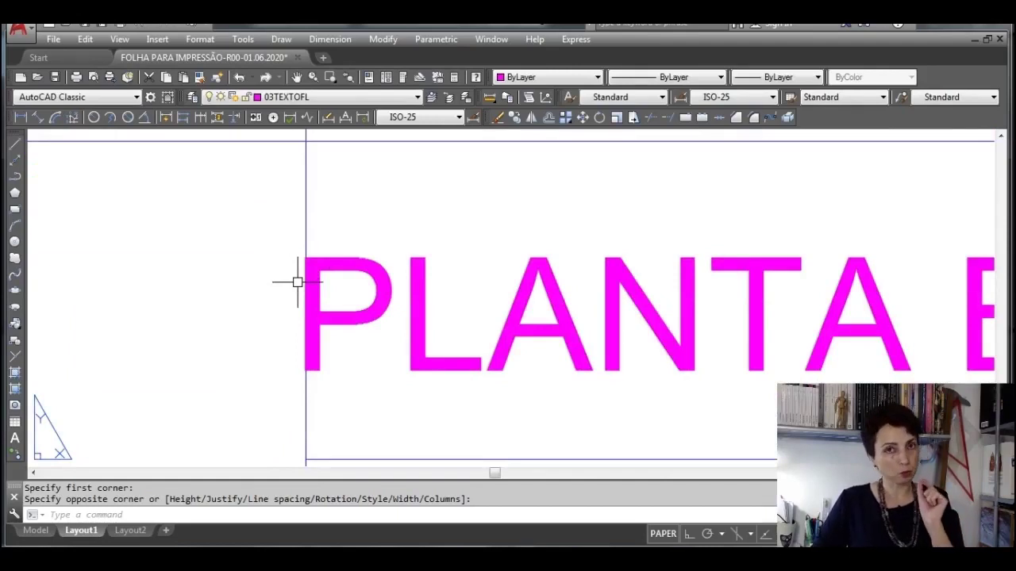
scroll(298, 282, down, 1)
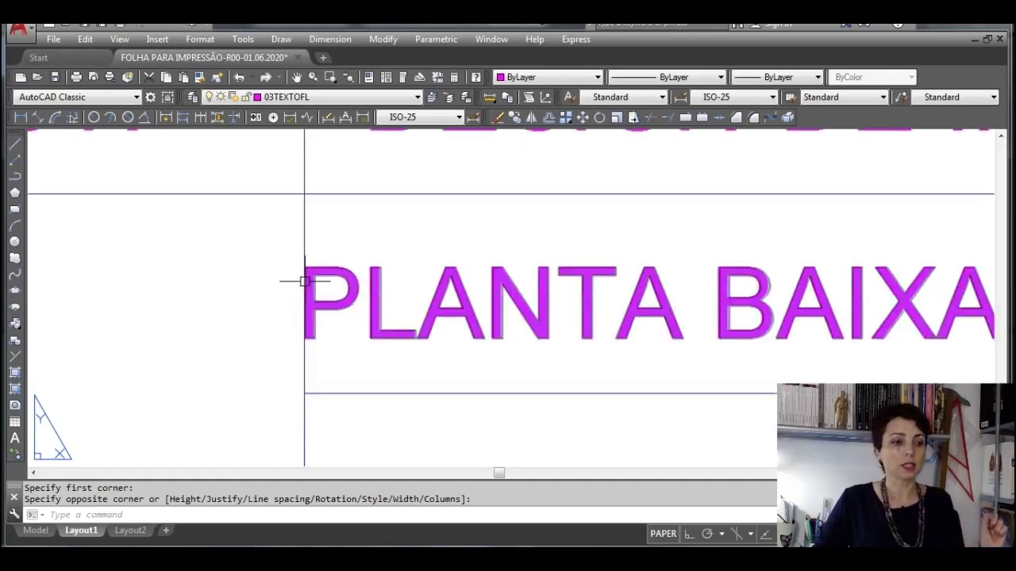
key(Escape)
click(338, 311)
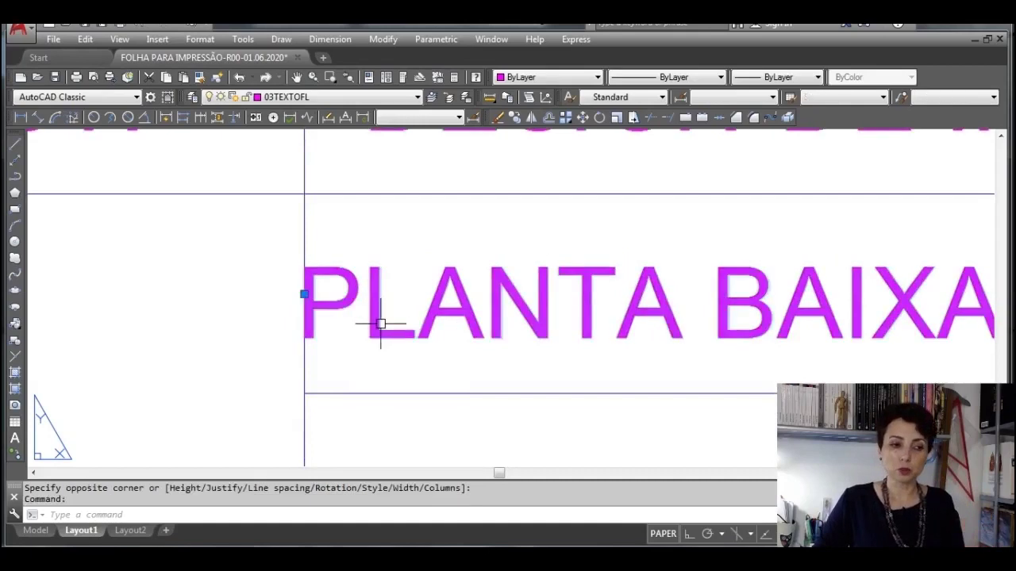
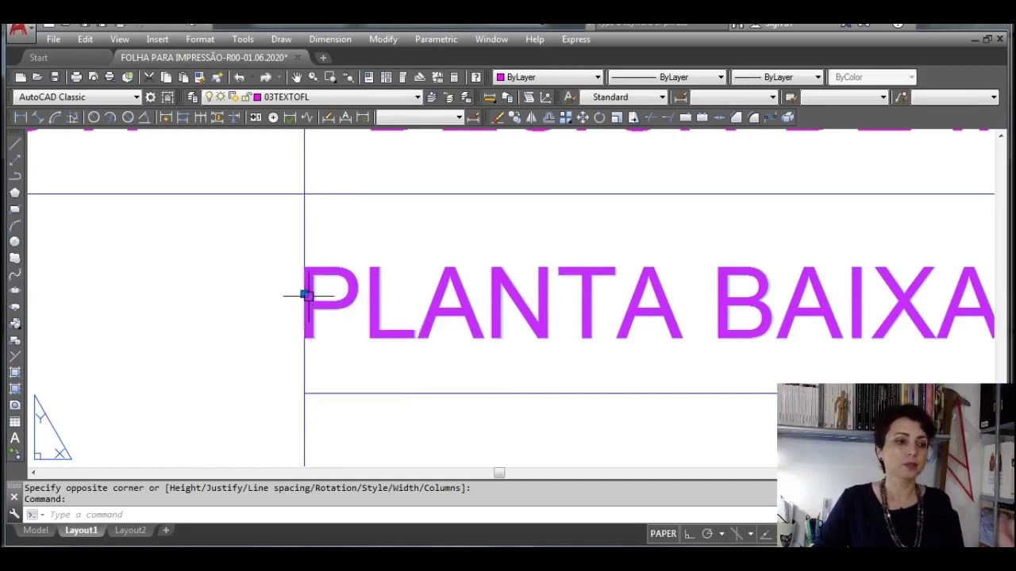
click(303, 295)
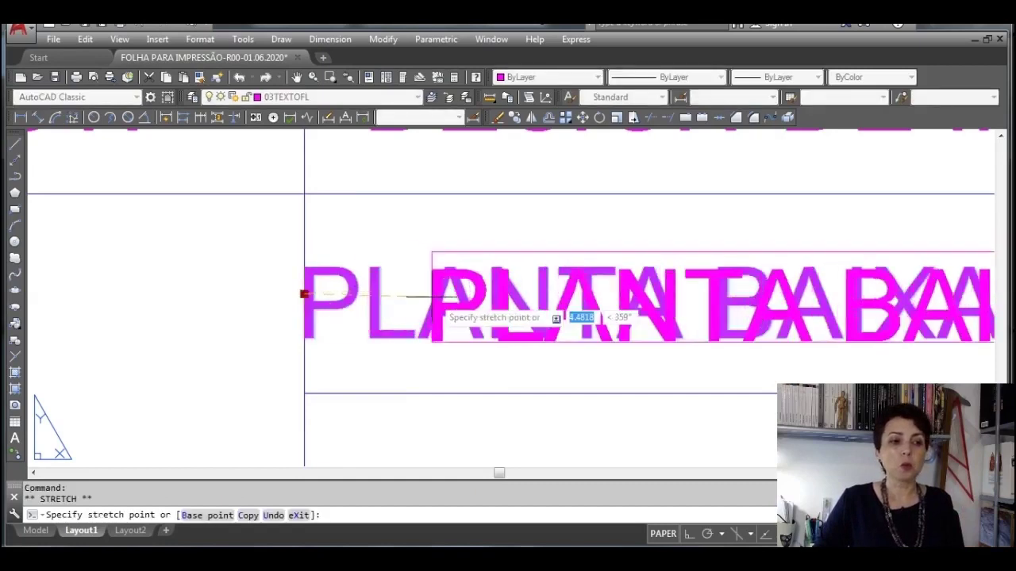
key(F8)
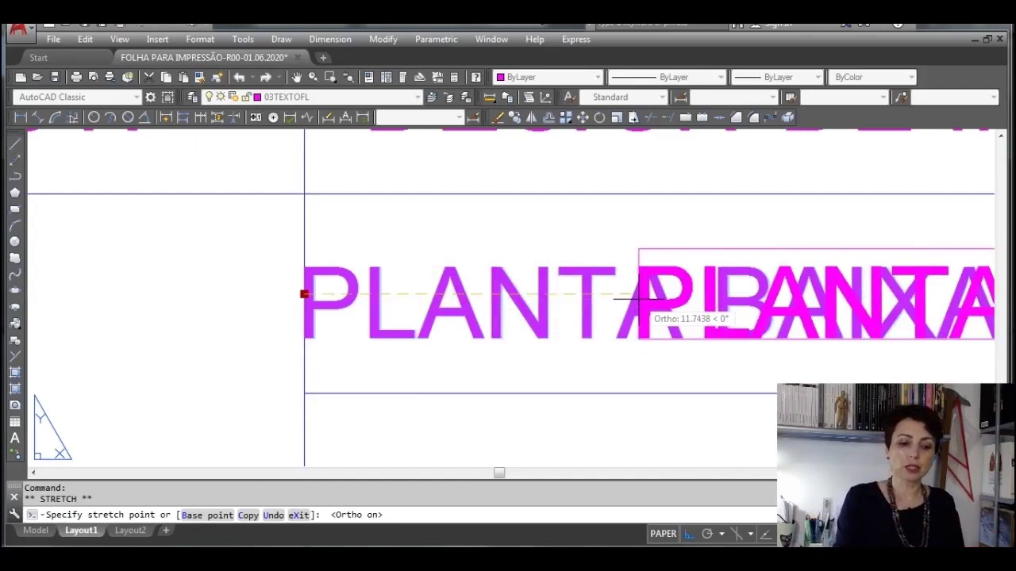
text(2)
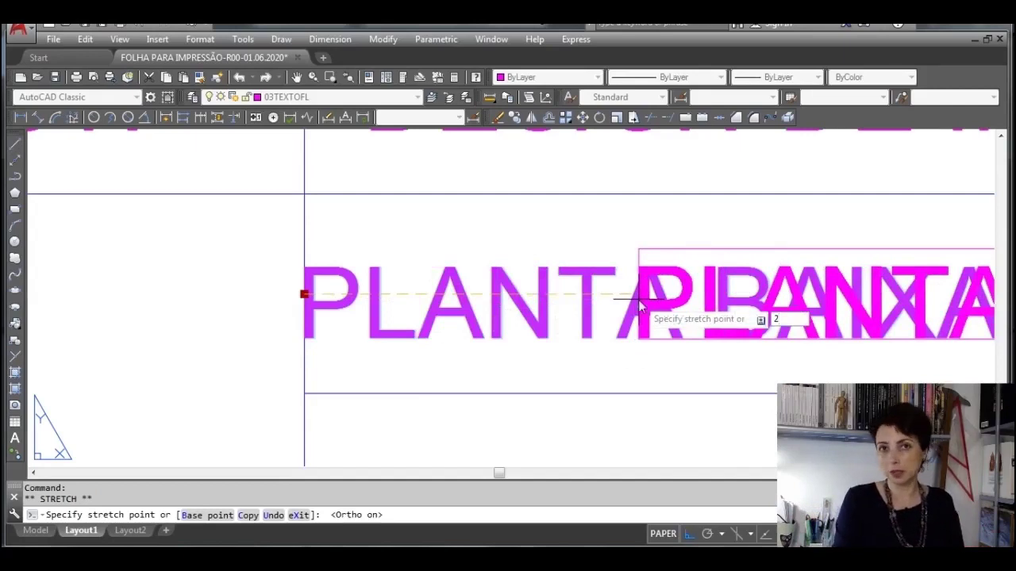
key(Return)
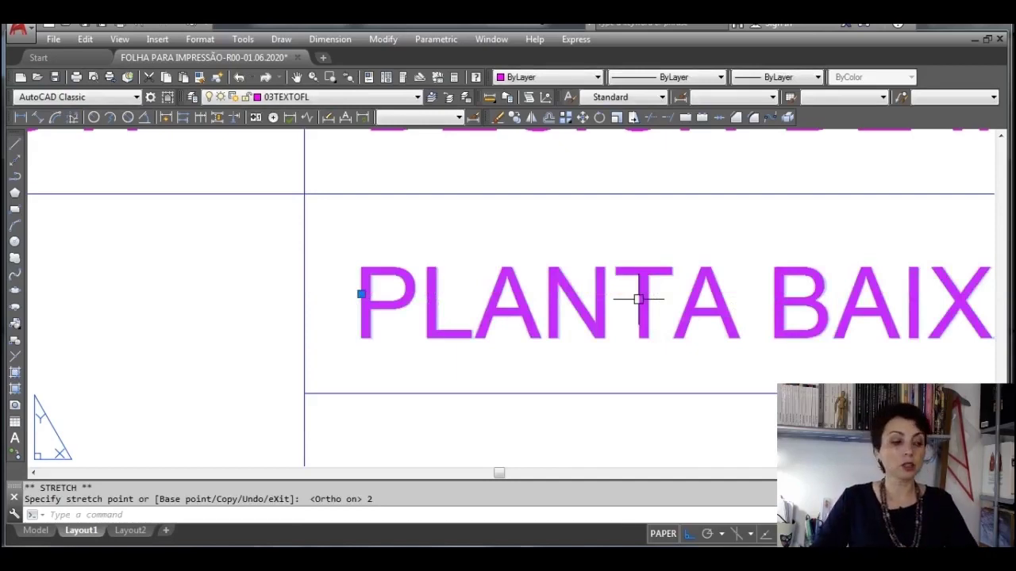
key(Escape)
Step: Shorten the column width of the "PLANTA BAIXA CHALÉ" text to end perpendicular on the line beside the scale cell
scroll(638, 294, down, 7)
middle_drag(716, 286, 461, 329)
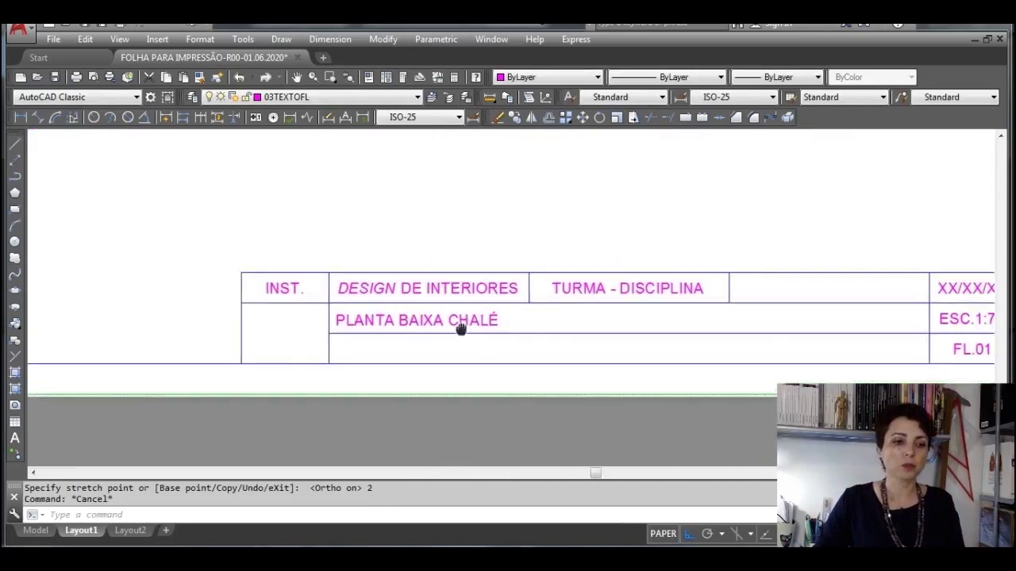
click(465, 320)
middle_drag(705, 317, 547, 324)
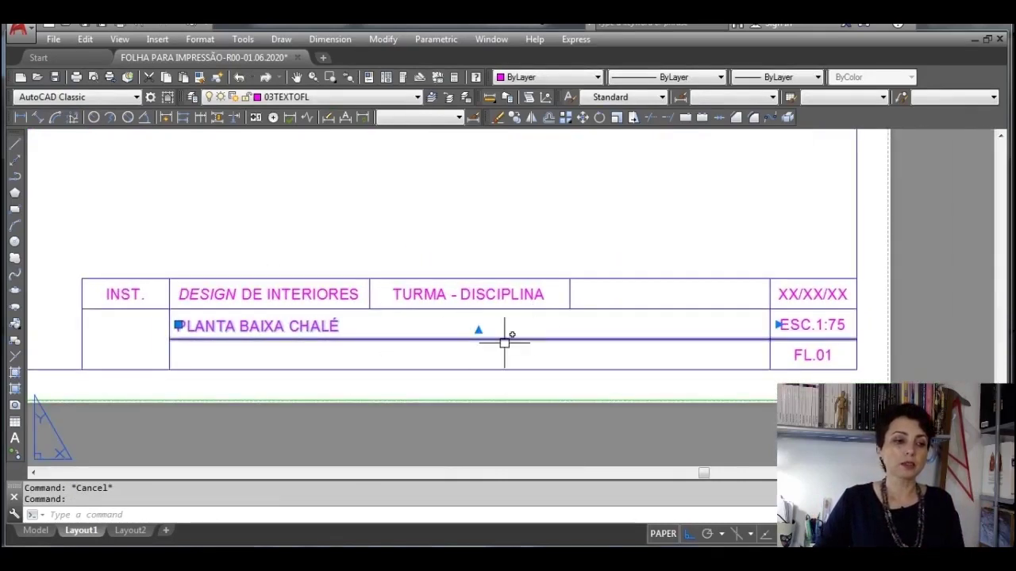
scroll(504, 343, up, 2)
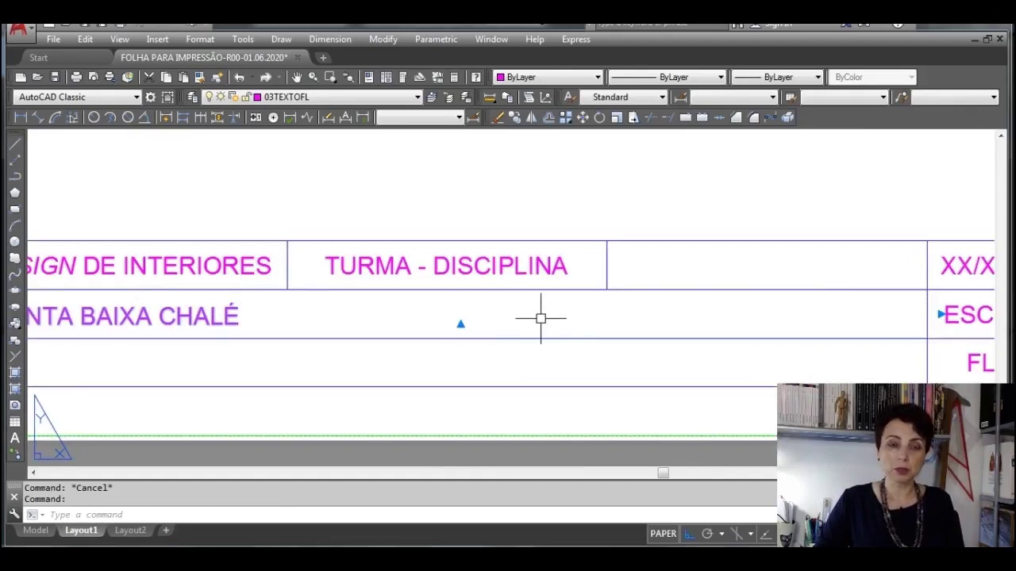
middle_drag(638, 308, 448, 327)
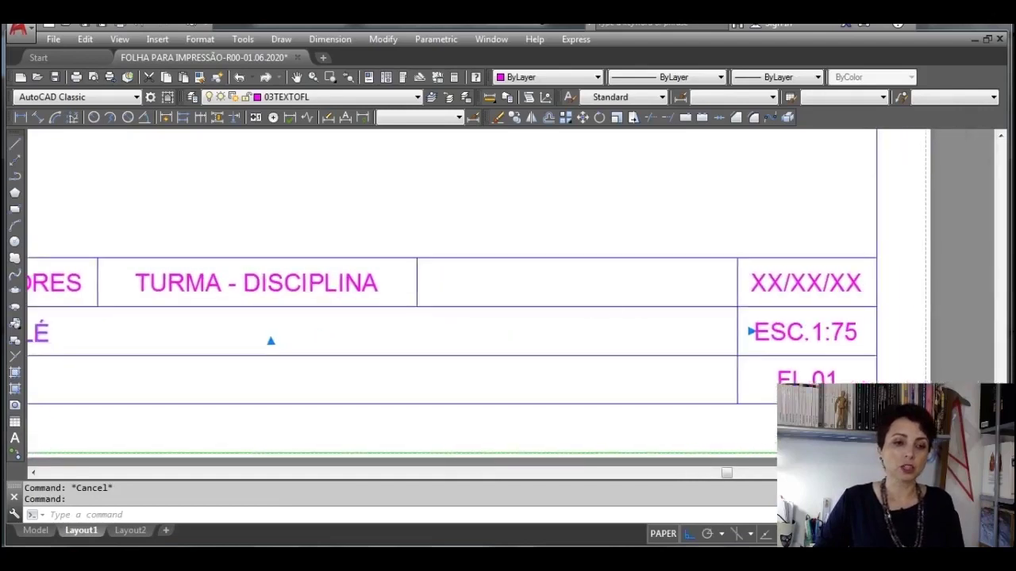
click(749, 332)
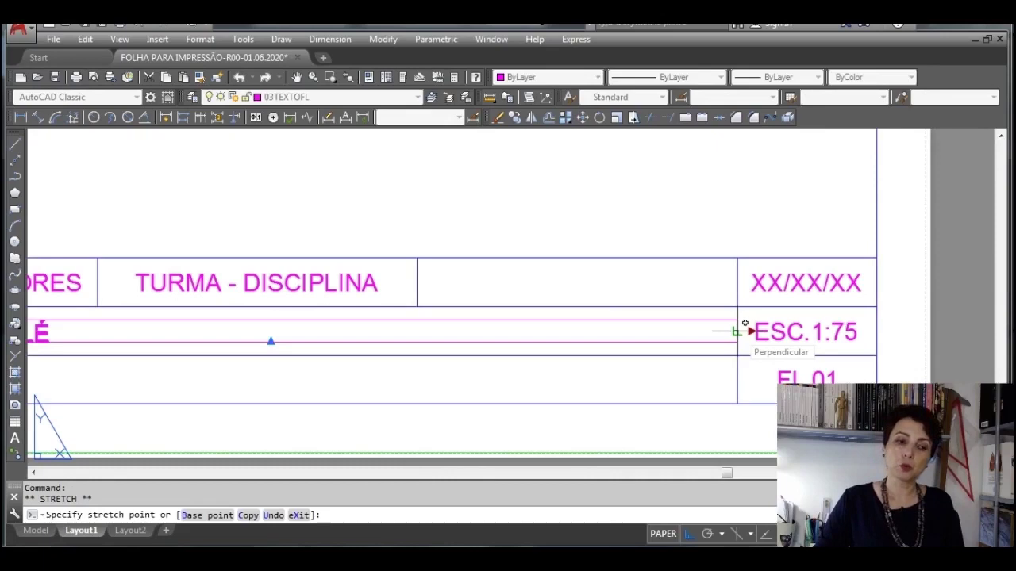
scroll(737, 331, up, 2)
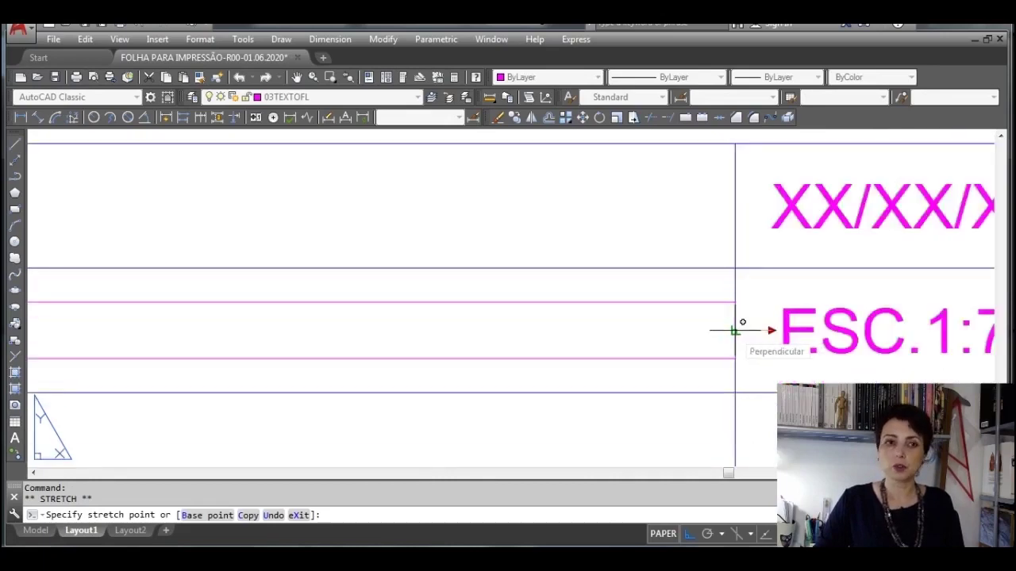
click(735, 330)
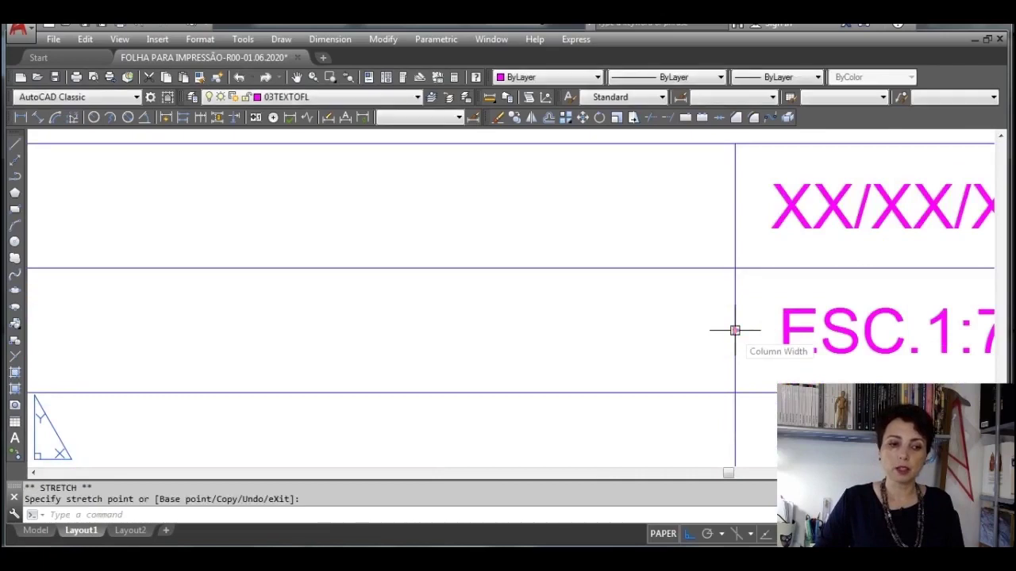
scroll(736, 369, down, 5)
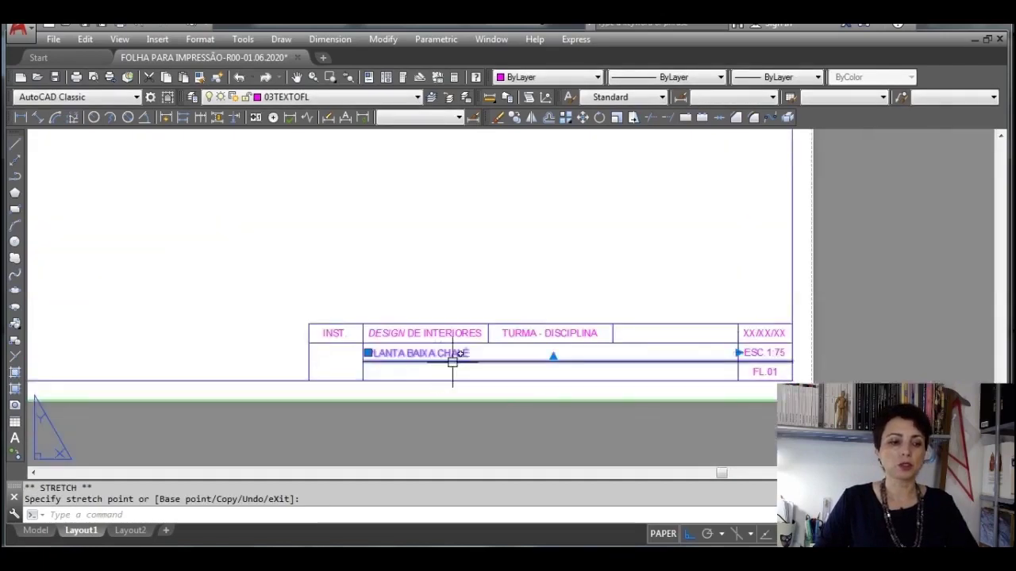
scroll(731, 363, up, 2)
key(Escape)
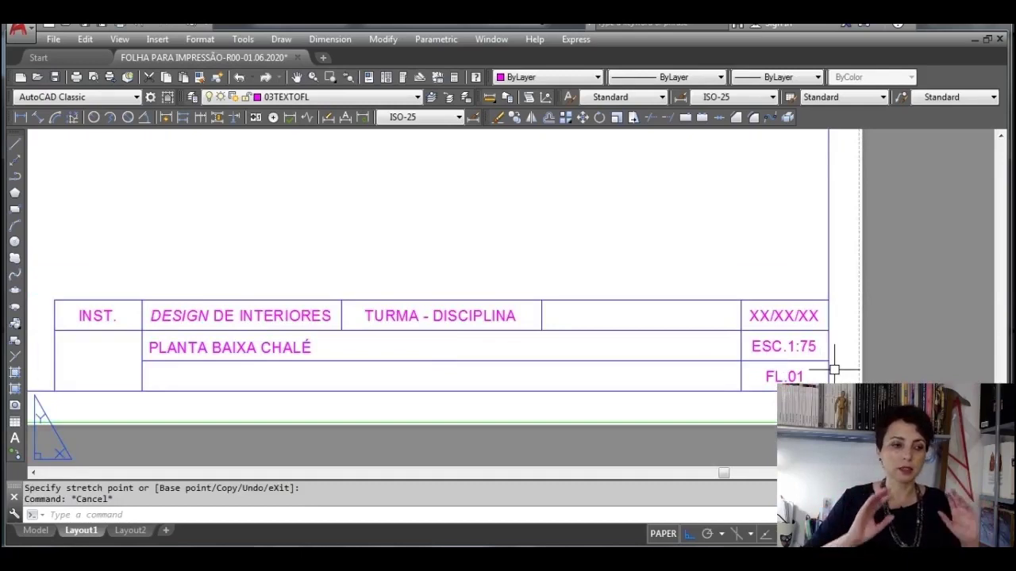
Step: Enter the multiline text "NOME DO(A) ALUNO(A)" across the wide bottom-row cell of the title block
middle_drag(369, 362, 427, 325)
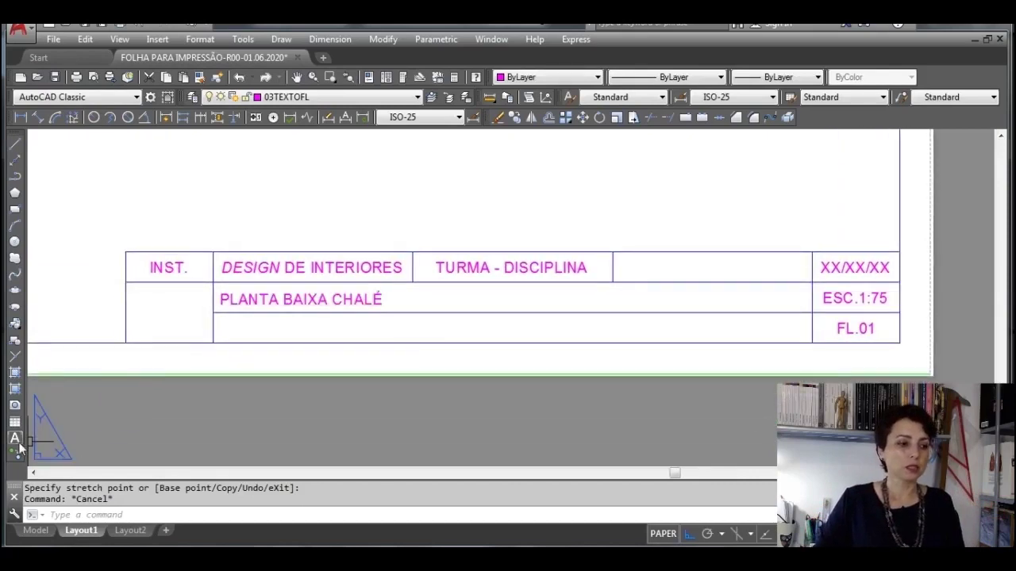
click(15, 438)
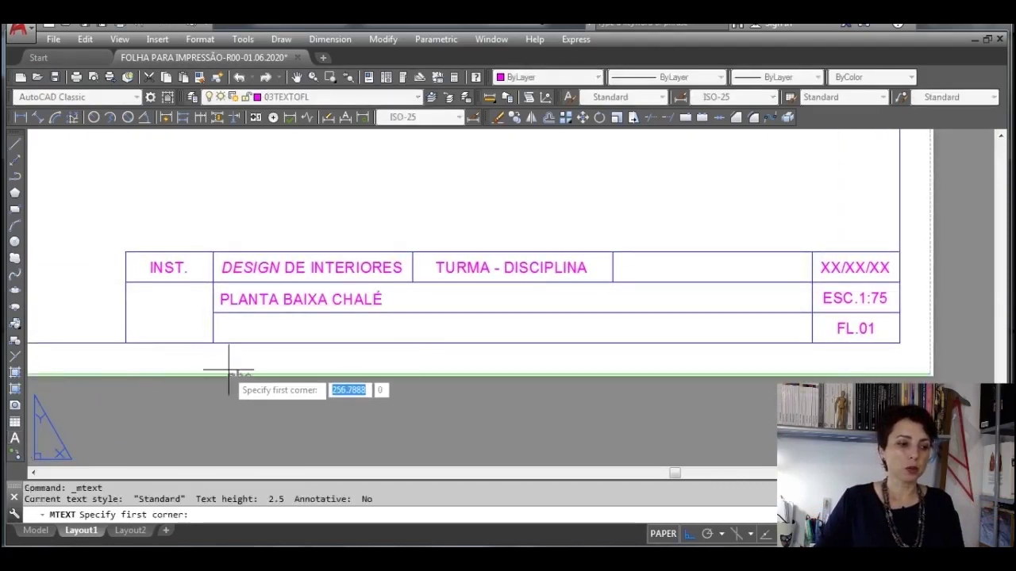
click(213, 313)
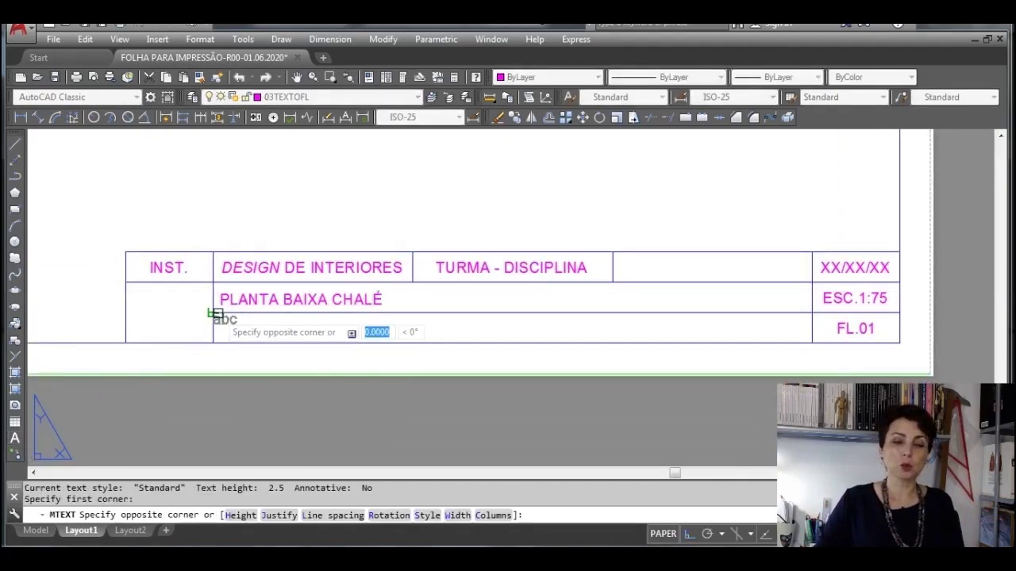
click(812, 343)
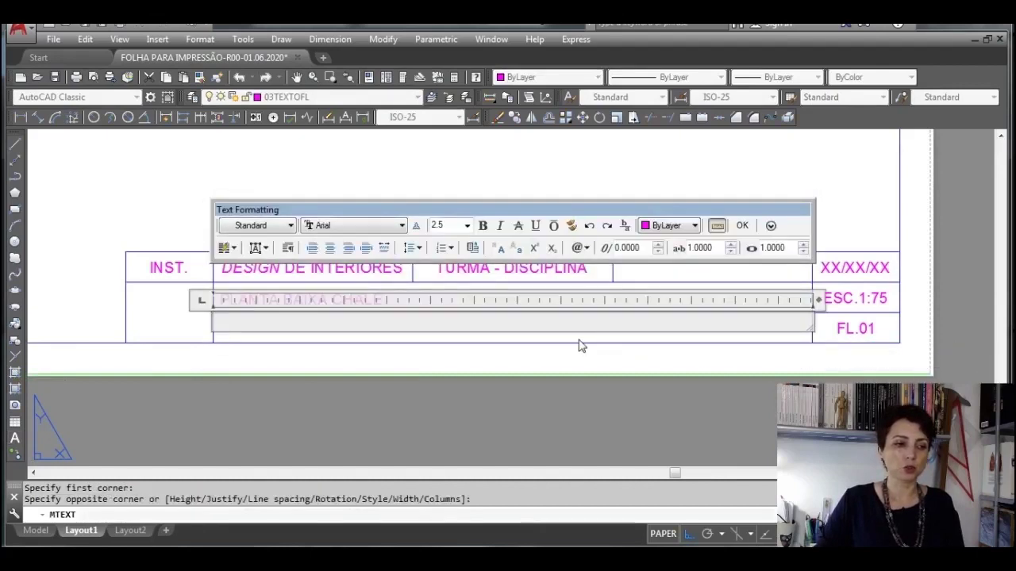
text(NOME DO(A)
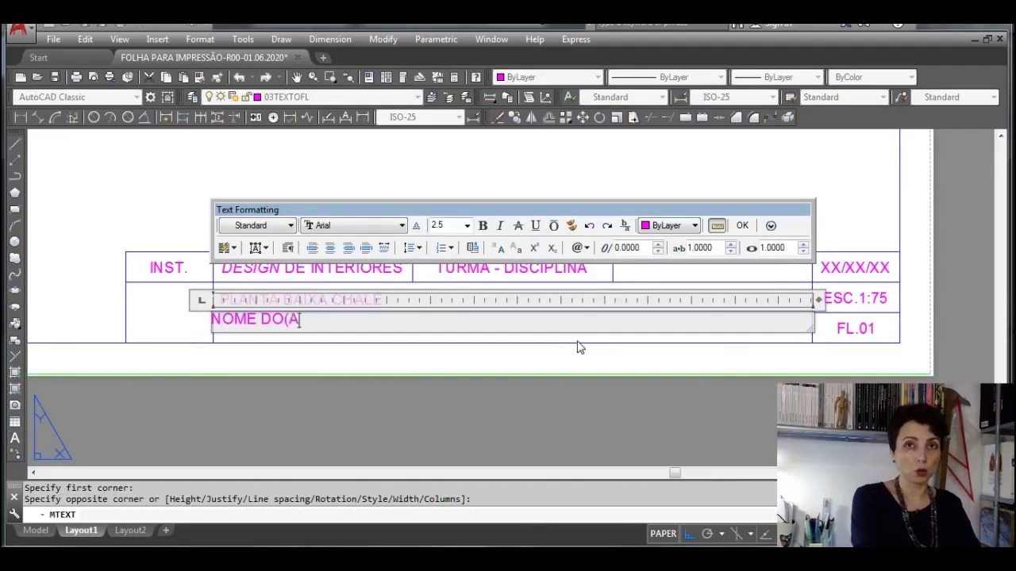
text() ALUN)
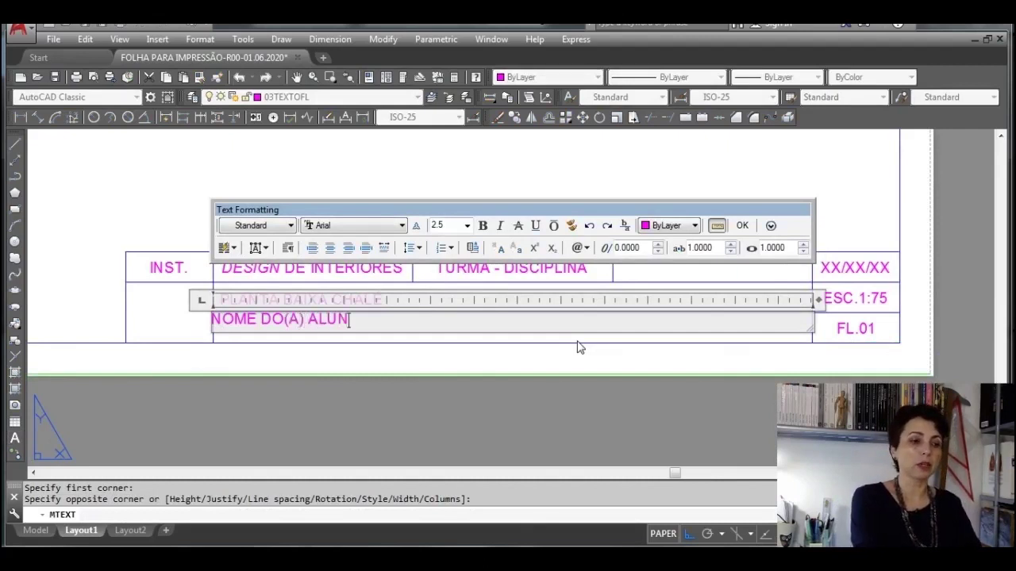
text(O(A))
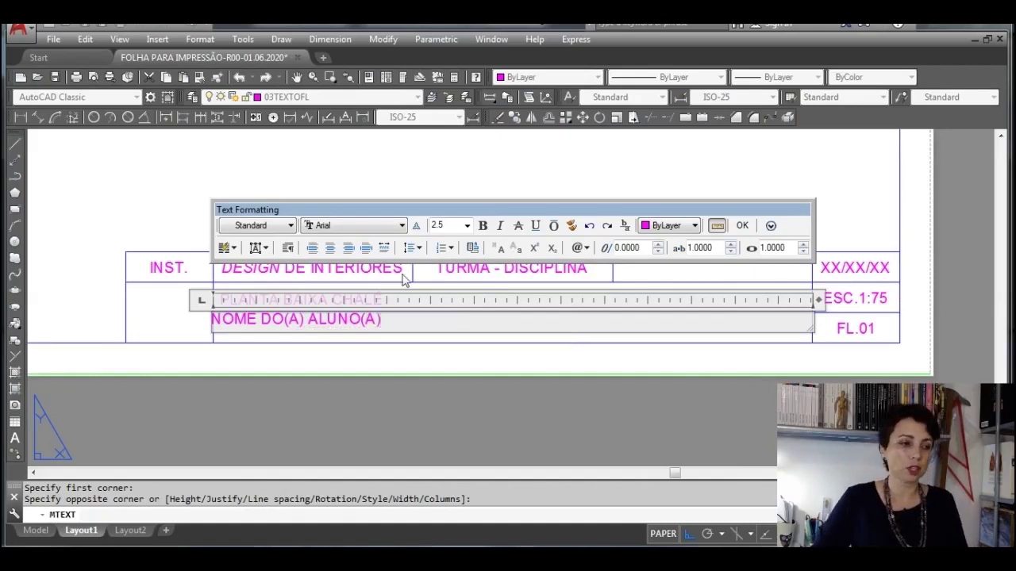
Step: Justify the "NOME DO(A) ALUNO(A)" text Middle Left in its cell and finish the text
click(265, 248)
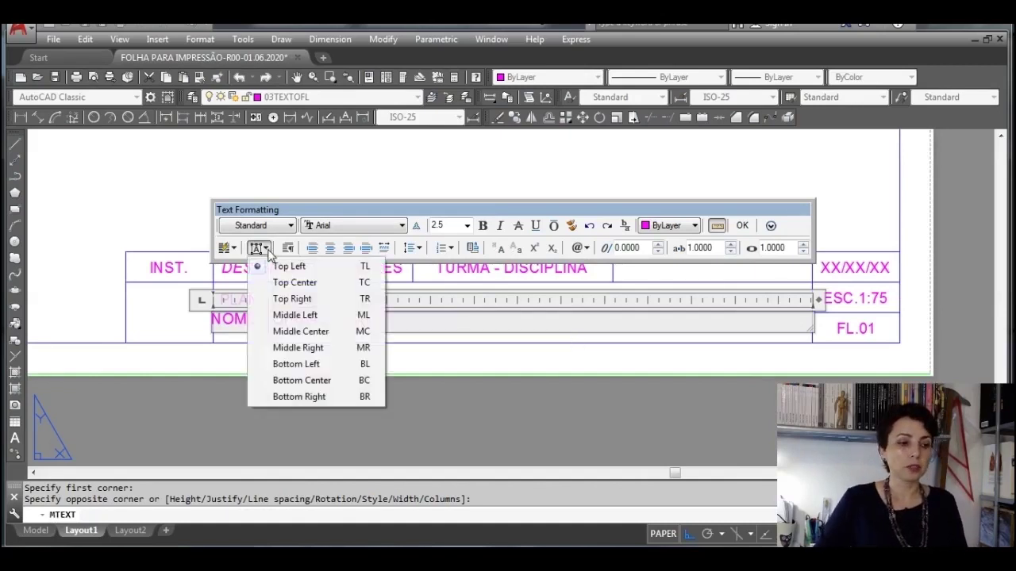
click(293, 317)
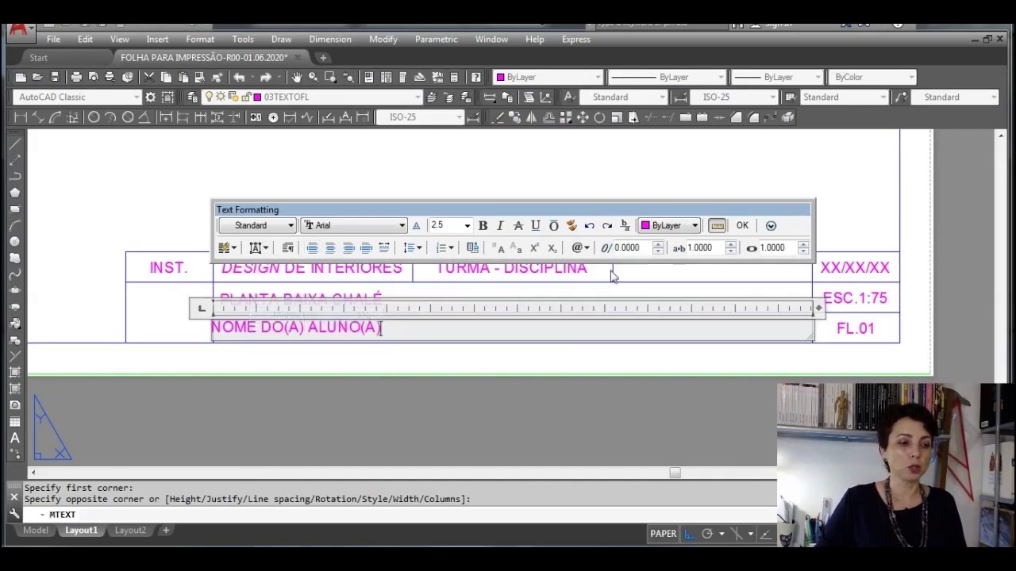
click(742, 225)
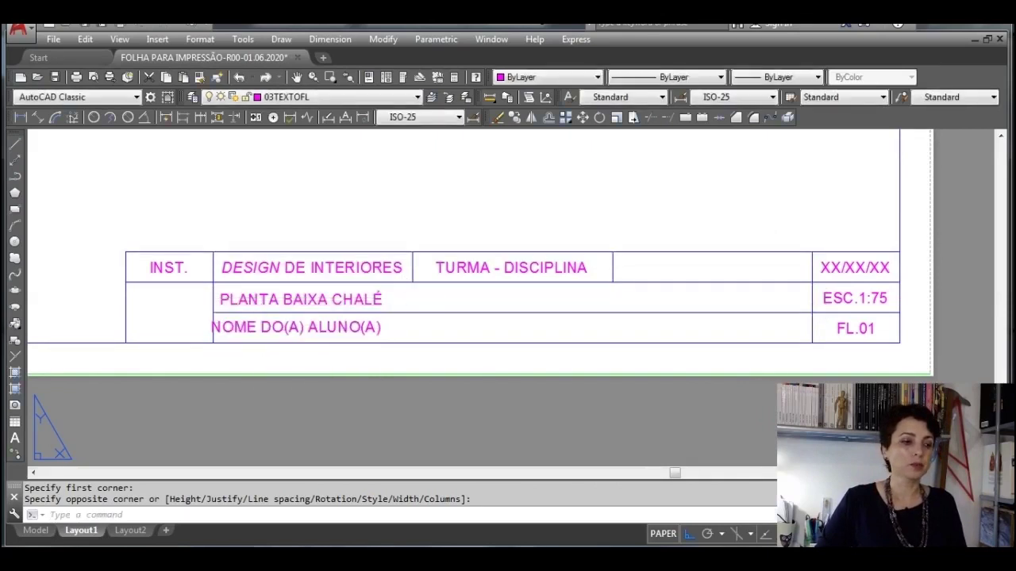
Step: Shift the "NOME DO(A) ALUNO(A)" text 2 units horizontally to the right of the cell's left line
scroll(209, 324, up, 4)
click(208, 326)
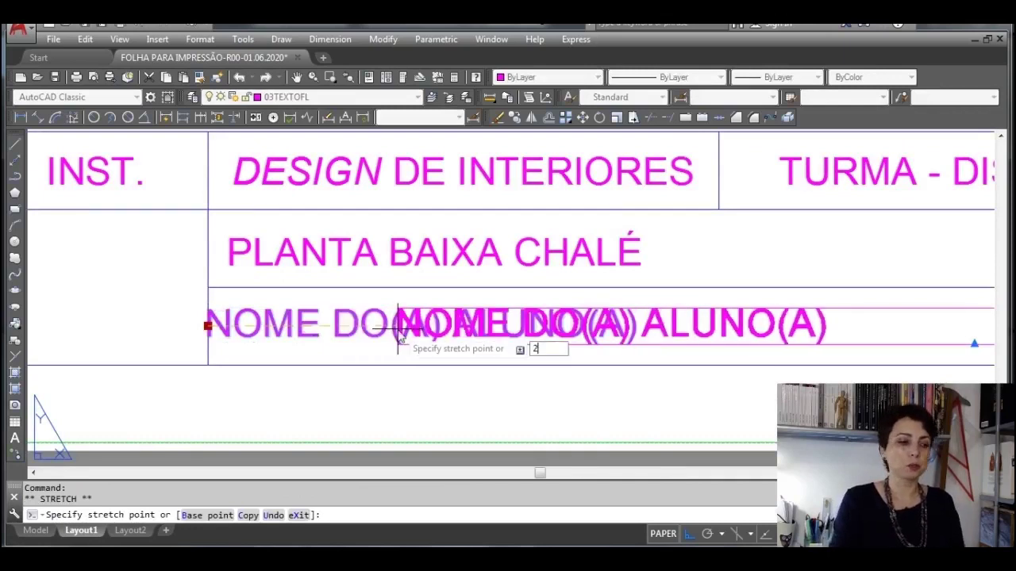
text(2)
key(Return)
key(Escape)
Step: Shorten the column width of the "NOME DO(A) ALUNO(A)" text to end on the line beside the sheet number cell
middle_drag(517, 316, 32, 327)
scroll(219, 322, down, 3)
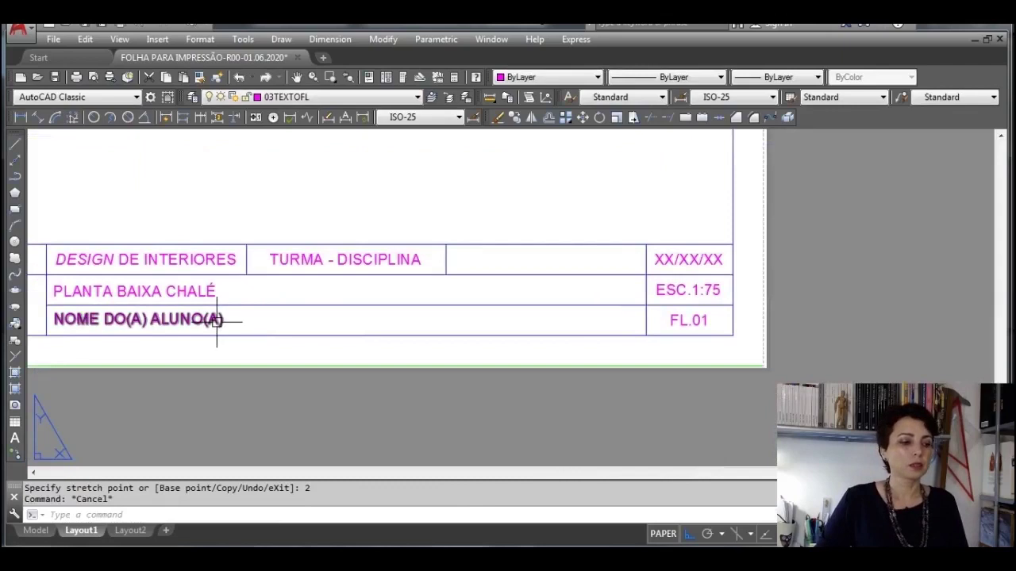
click(213, 319)
scroll(669, 324, up, 4)
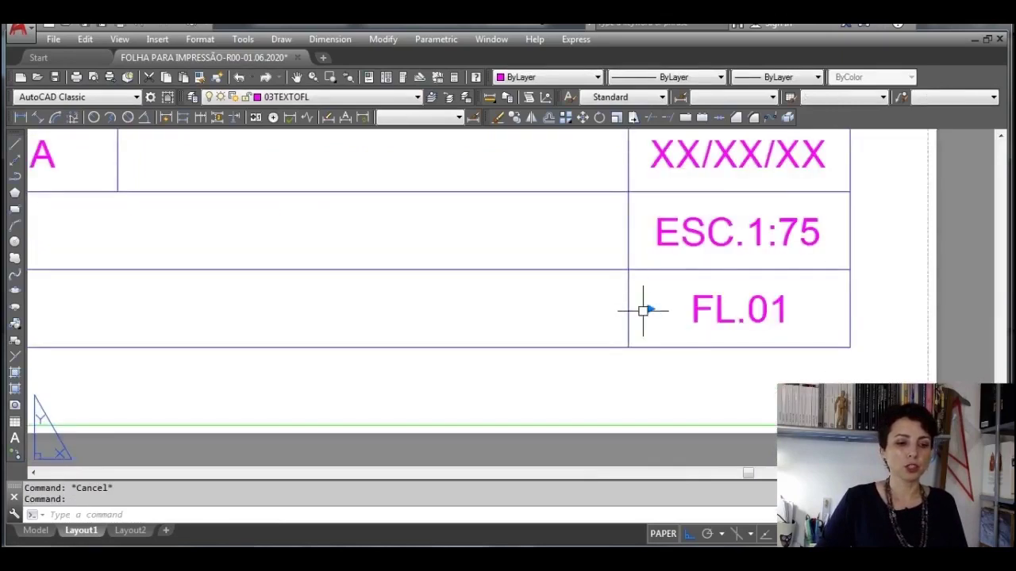
click(650, 309)
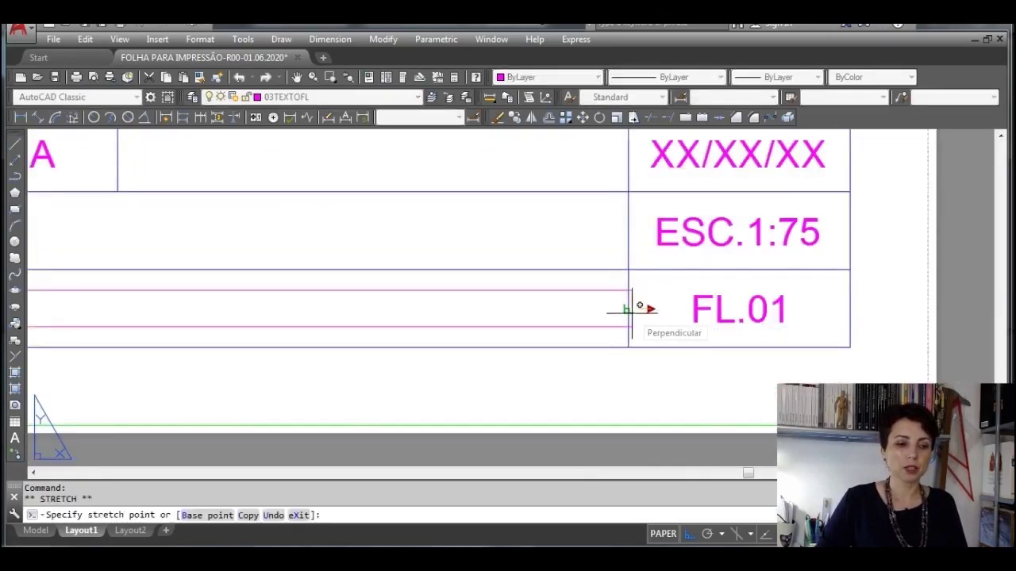
click(633, 309)
key(Escape)
Step: Check where the "NOME DO(A) ALUNO(A)" text's column width ends relative to the sheet number cell's dividing line
scroll(727, 313, down, 4)
scroll(342, 296, up, 2)
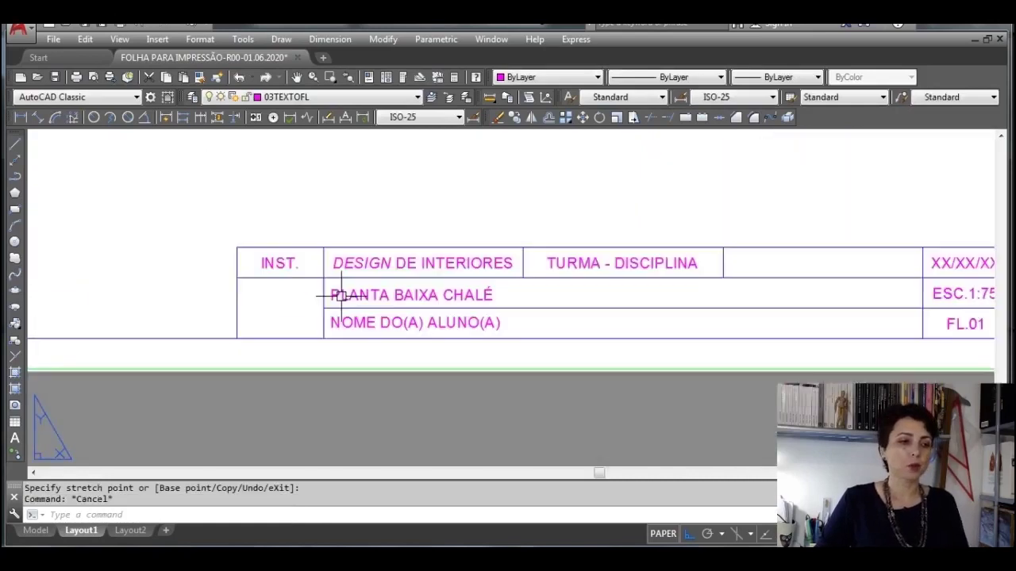
click(355, 325)
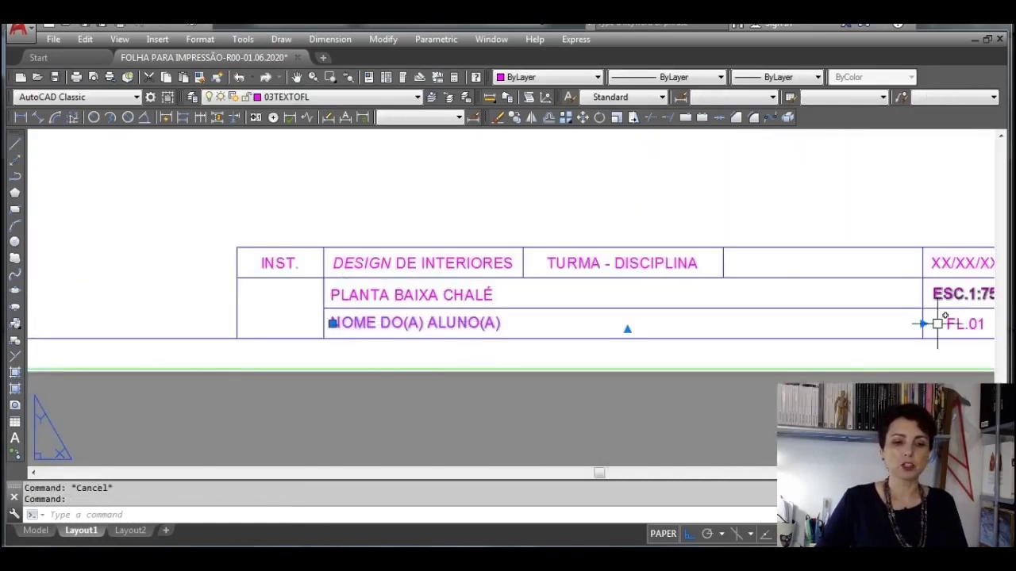
scroll(929, 325, up, 3)
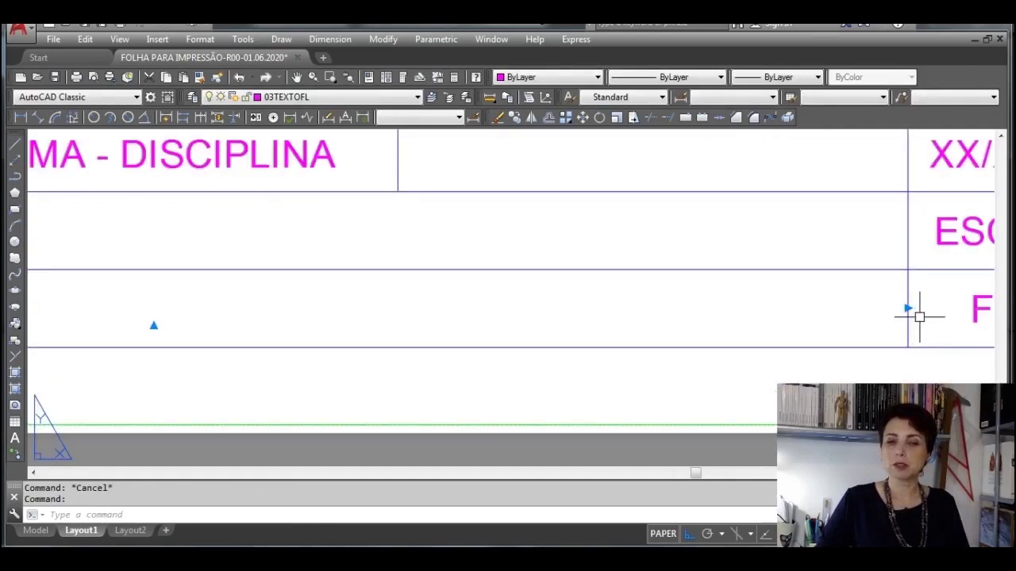
Step: Add multiline text reading "CAMPUS" and "CIDADE" on two lines in the empty cell below "INST." in the title block
scroll(915, 312, down, 3)
key(Escape)
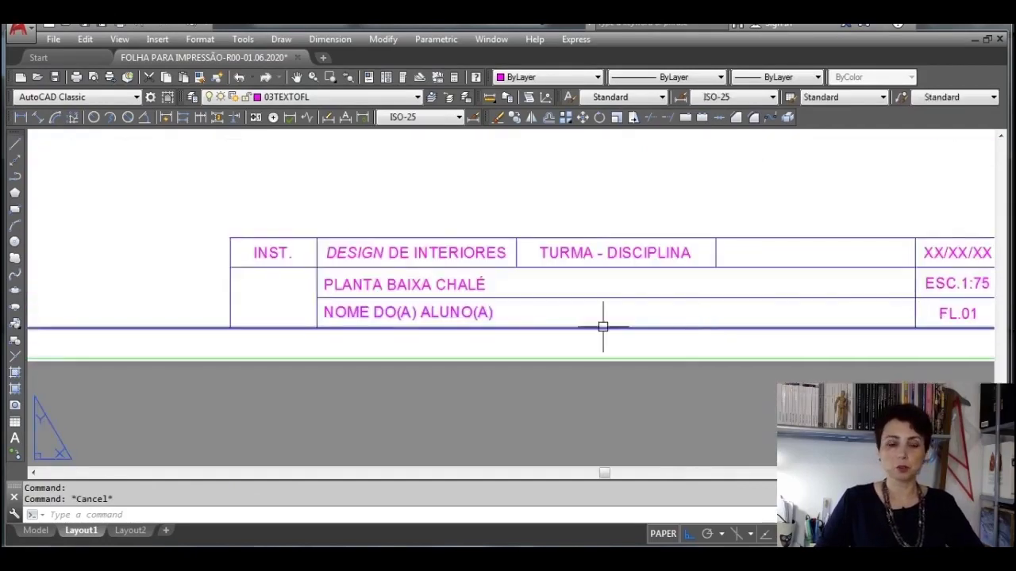
scroll(268, 272, up, 4)
middle_drag(266, 276, 275, 290)
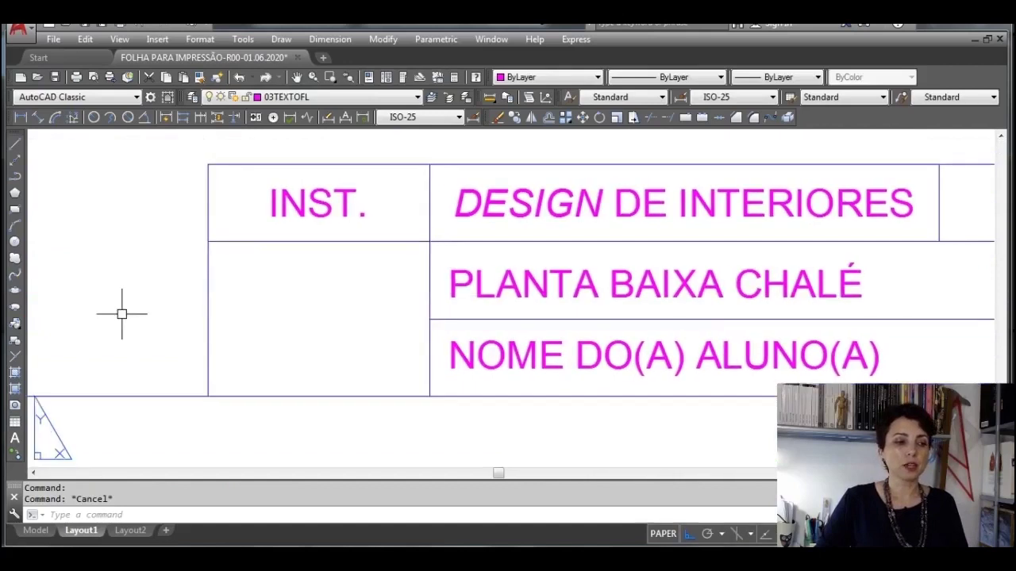
click(15, 439)
click(208, 241)
click(429, 396)
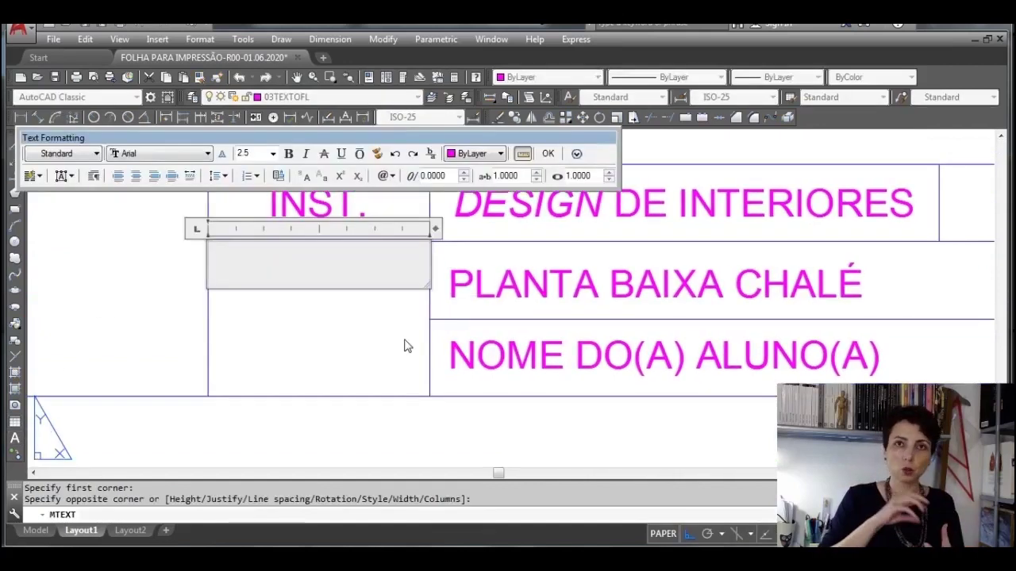
text(CAMPUS)
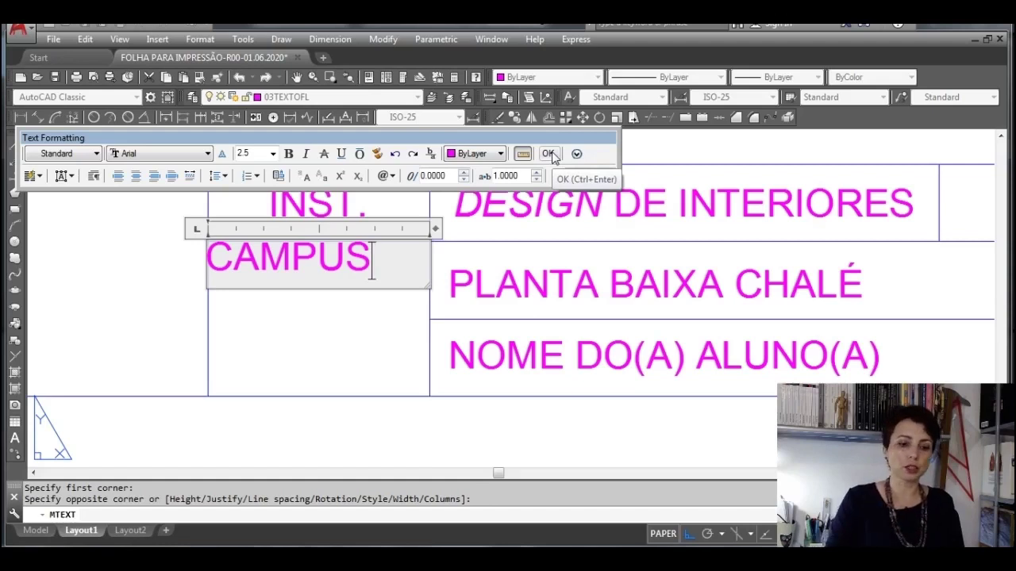
key(Return)
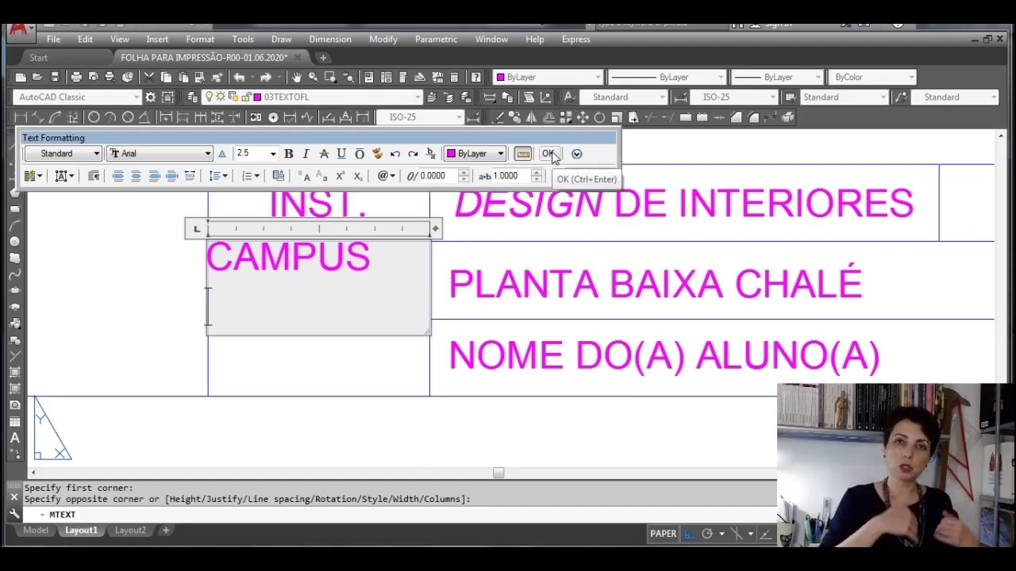
text(CIDADE)
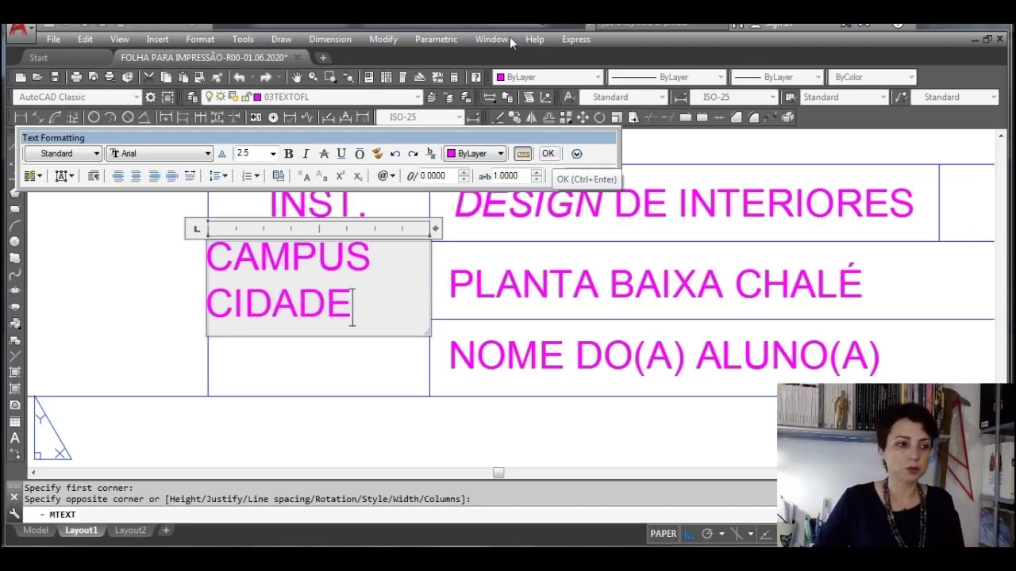
Step: Justify the "CAMPUS CIDADE" text Middle Center, make it bold and finish the text
click(73, 179)
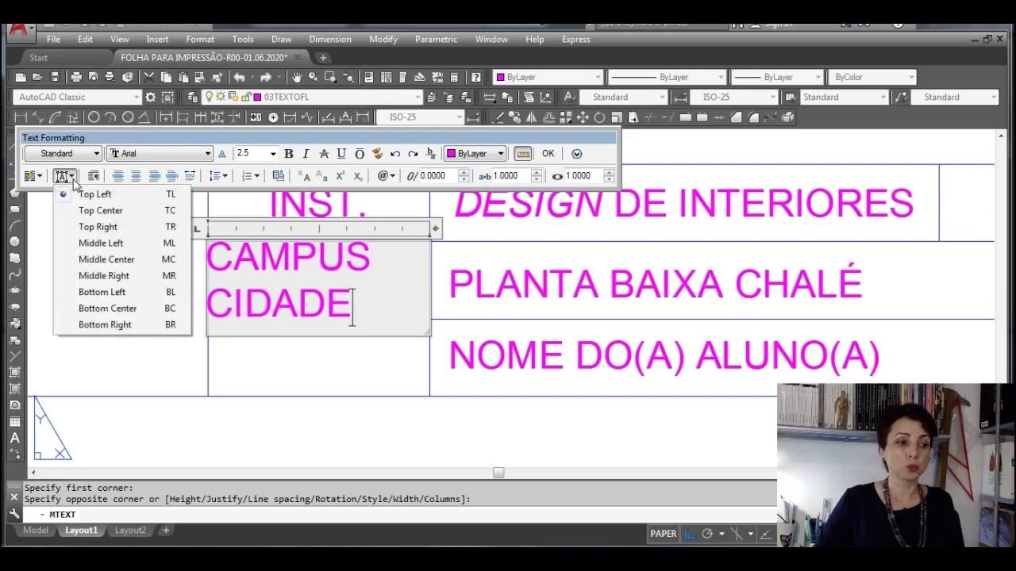
click(98, 262)
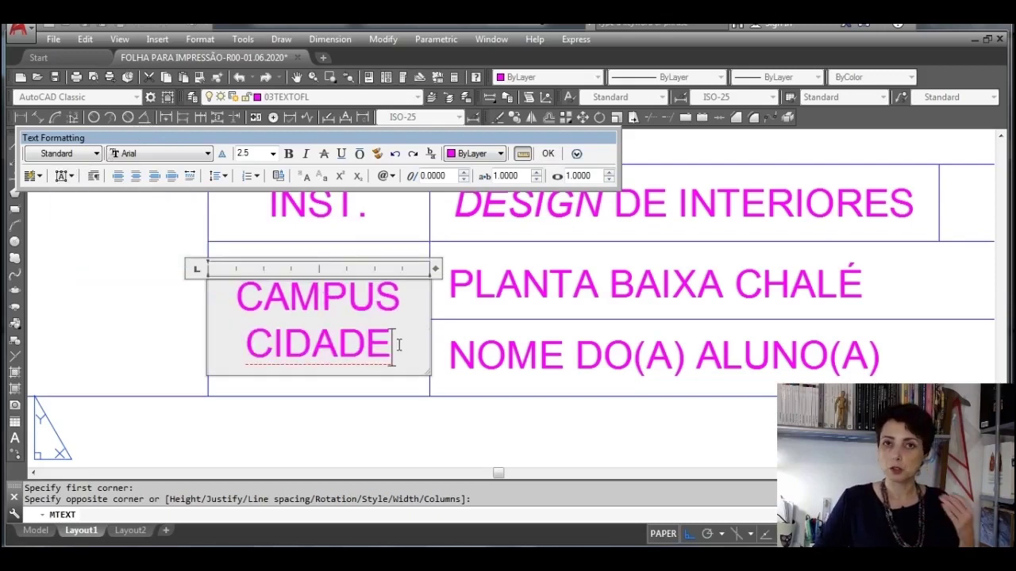
drag(397, 344, 242, 310)
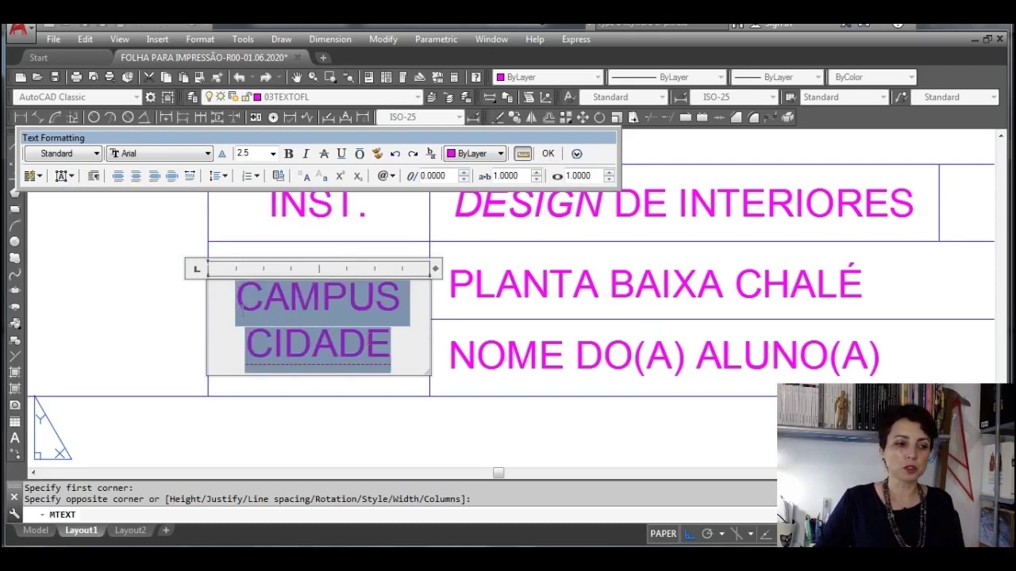
click(289, 157)
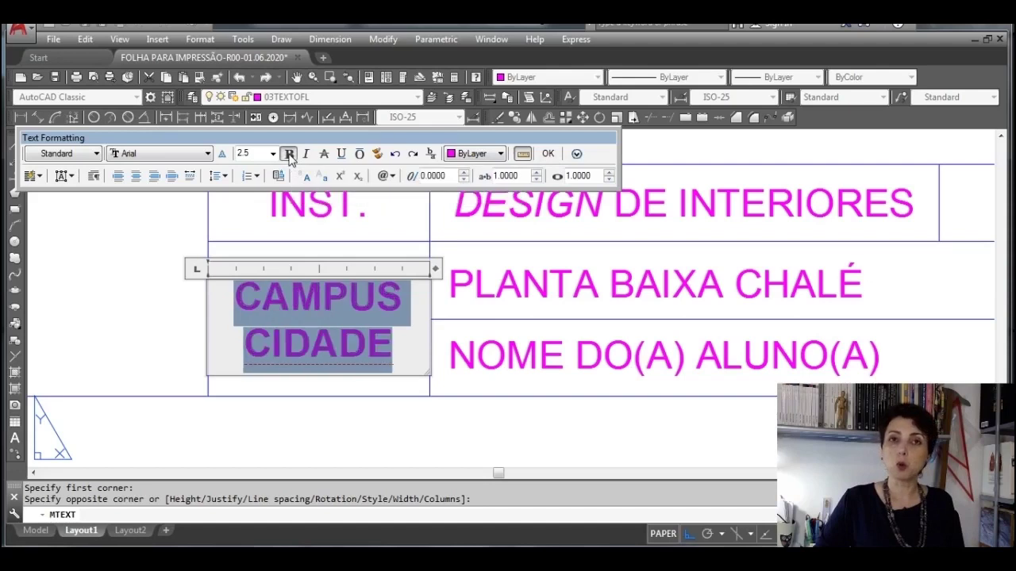
click(547, 154)
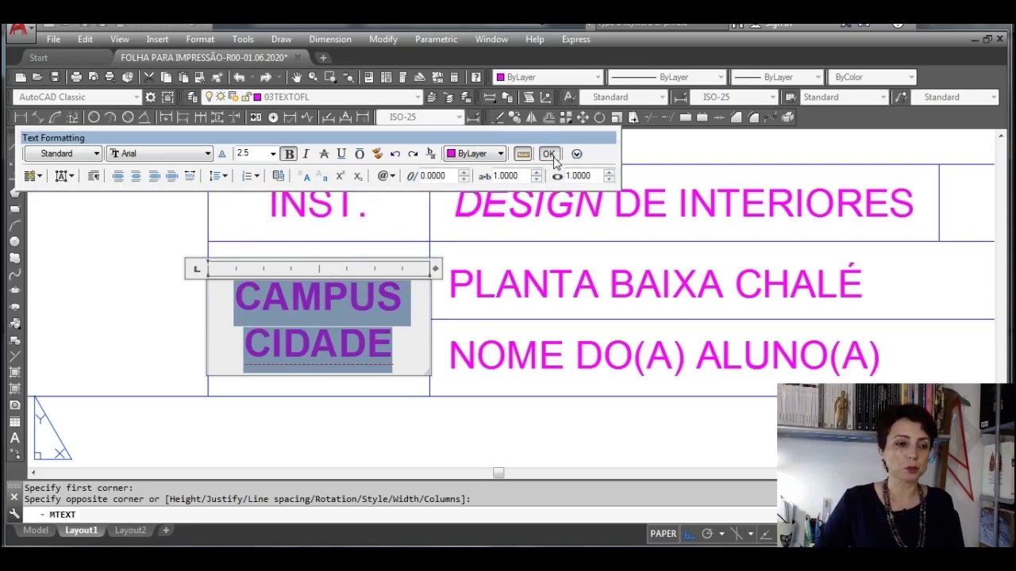
Step: Make 03VP the current layer for the viewport on the sheet
scroll(589, 254, down, 3)
middle_drag(590, 253, 404, 274)
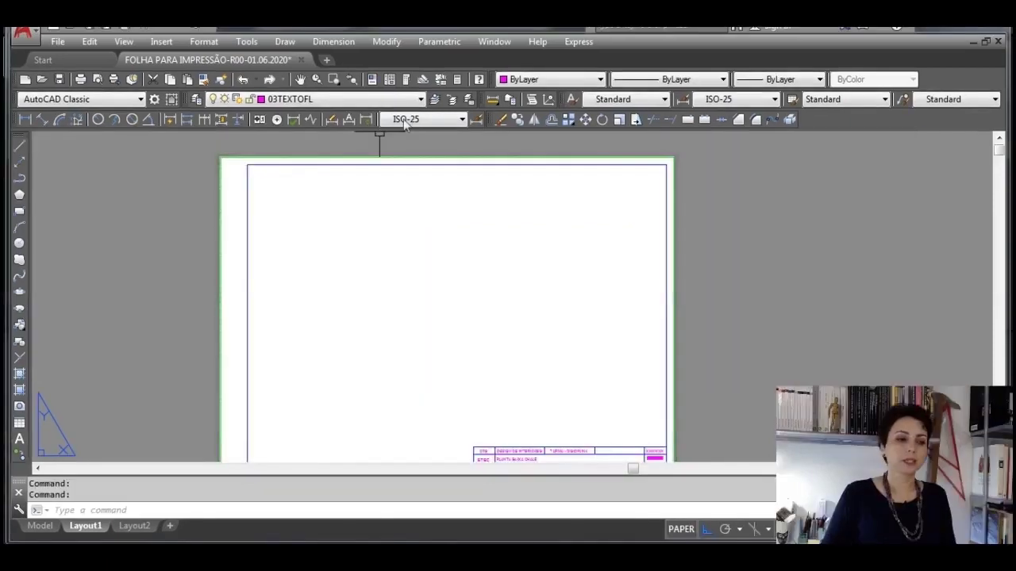
click(418, 98)
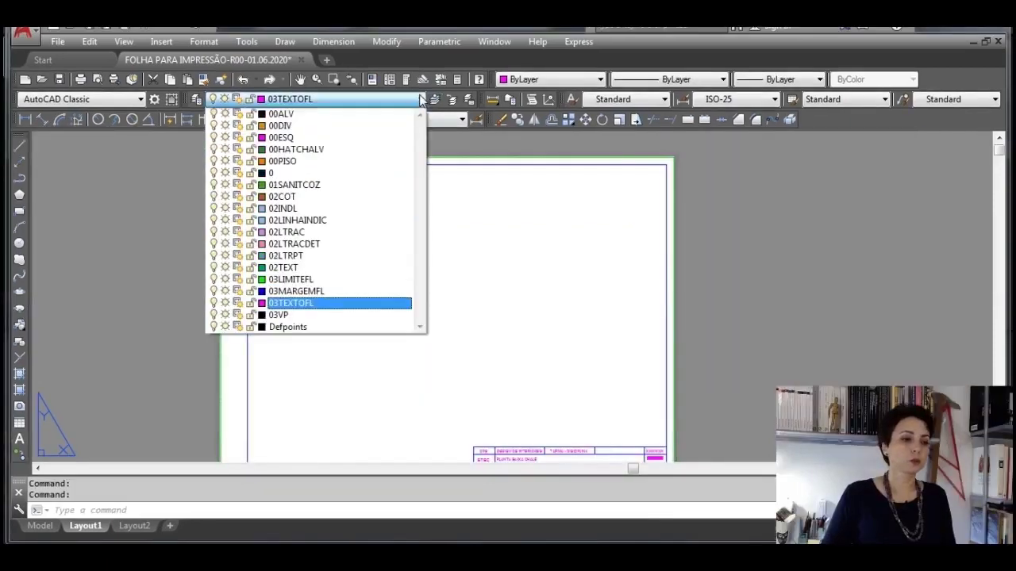
click(314, 318)
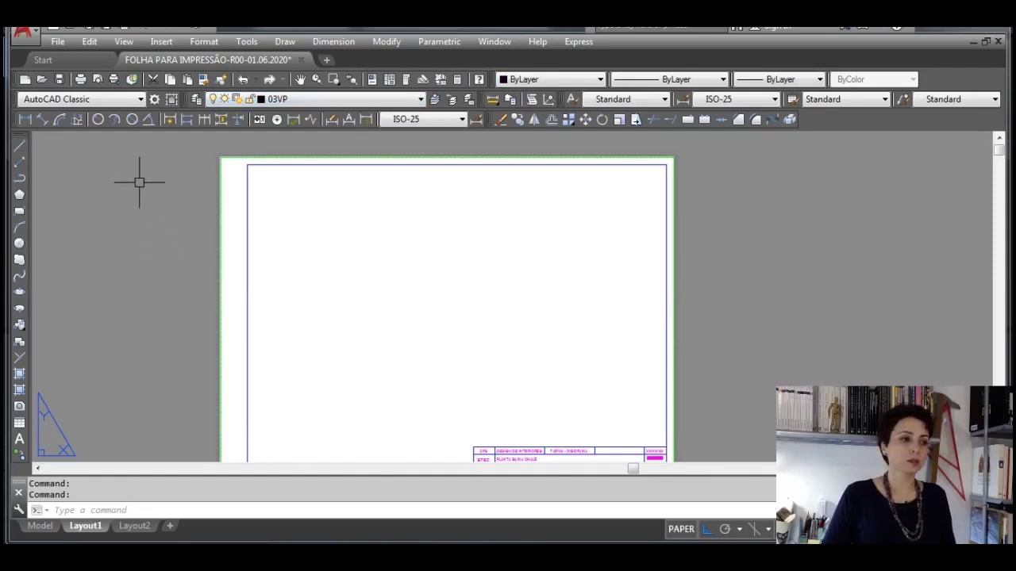
Step: Create a single viewport from the margin's upper-left corner to the title block's upper-right corner on the right margin line
click(130, 45)
mouse_move(223, 263)
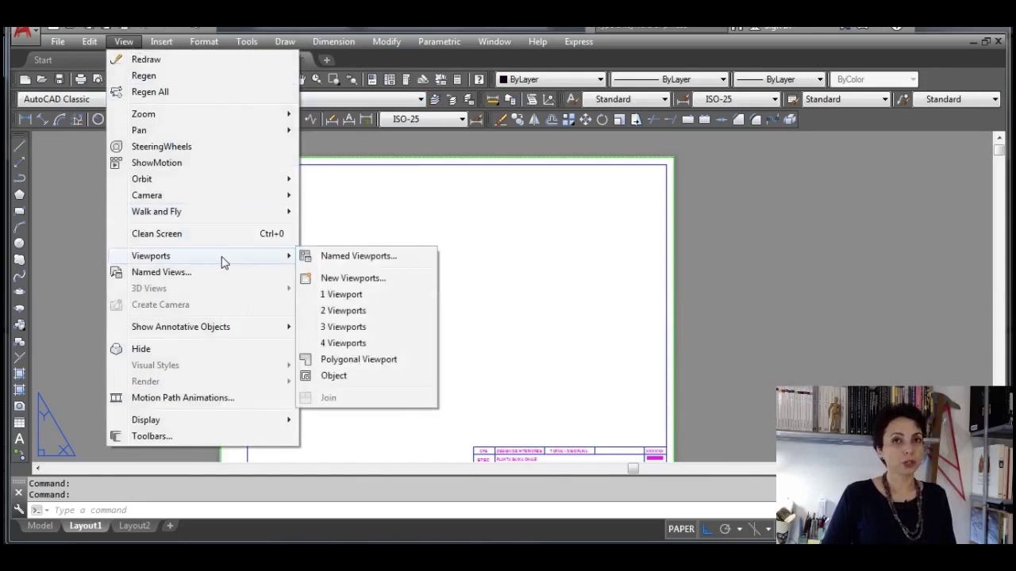
click(397, 295)
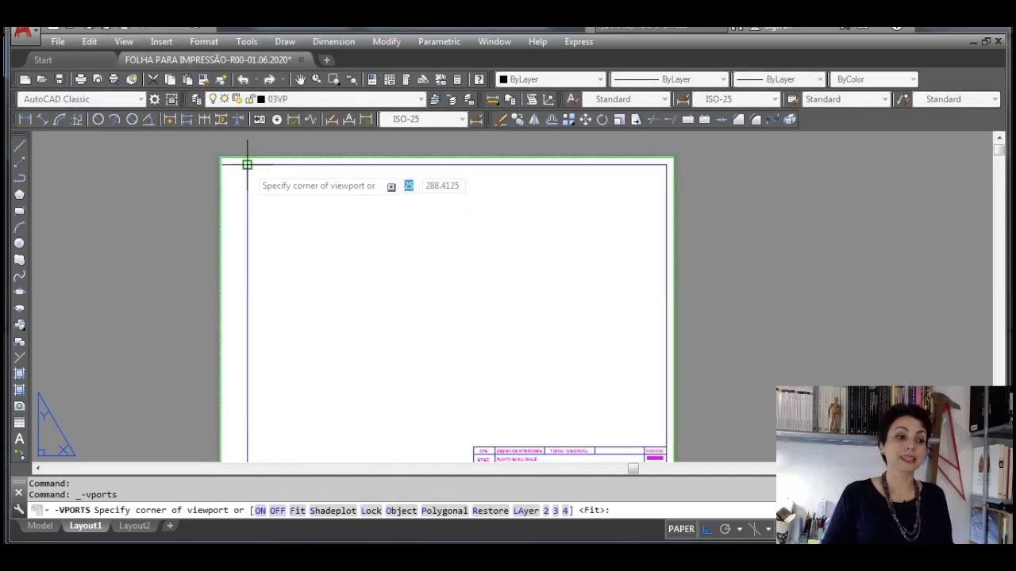
scroll(247, 162, up, 3)
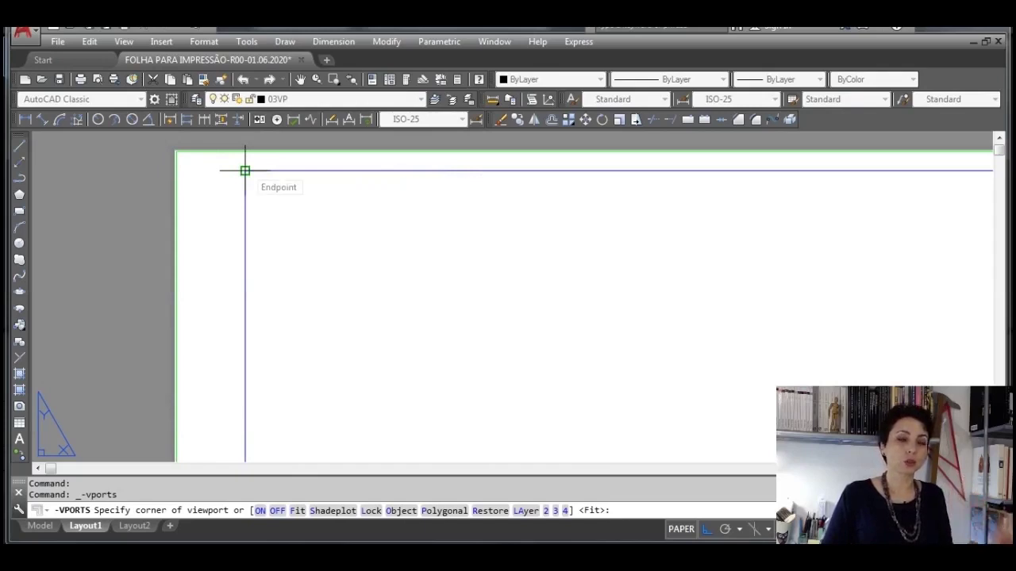
click(245, 170)
scroll(349, 301, down, 5)
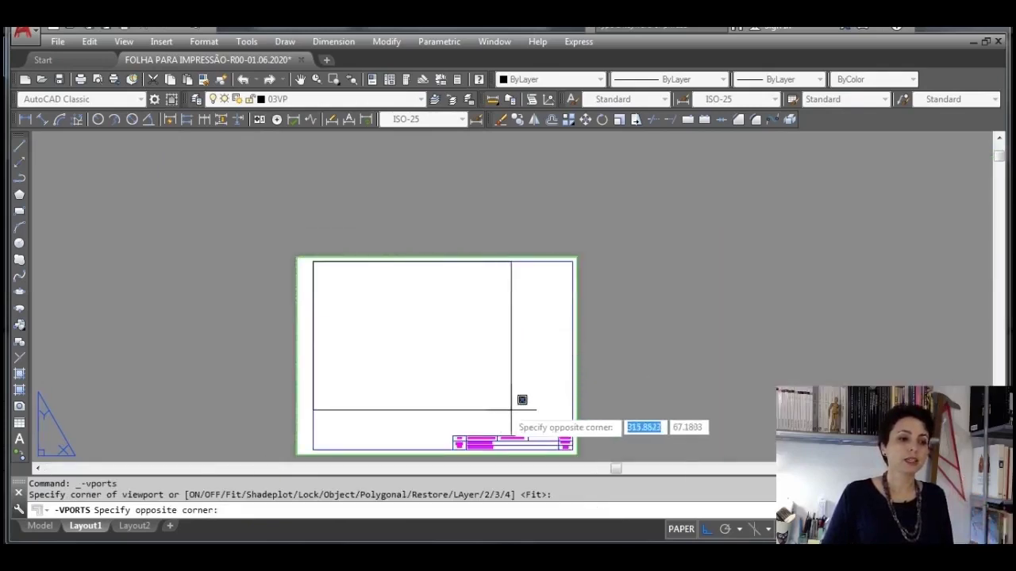
scroll(589, 427, up, 6)
middle_drag(545, 421, 503, 273)
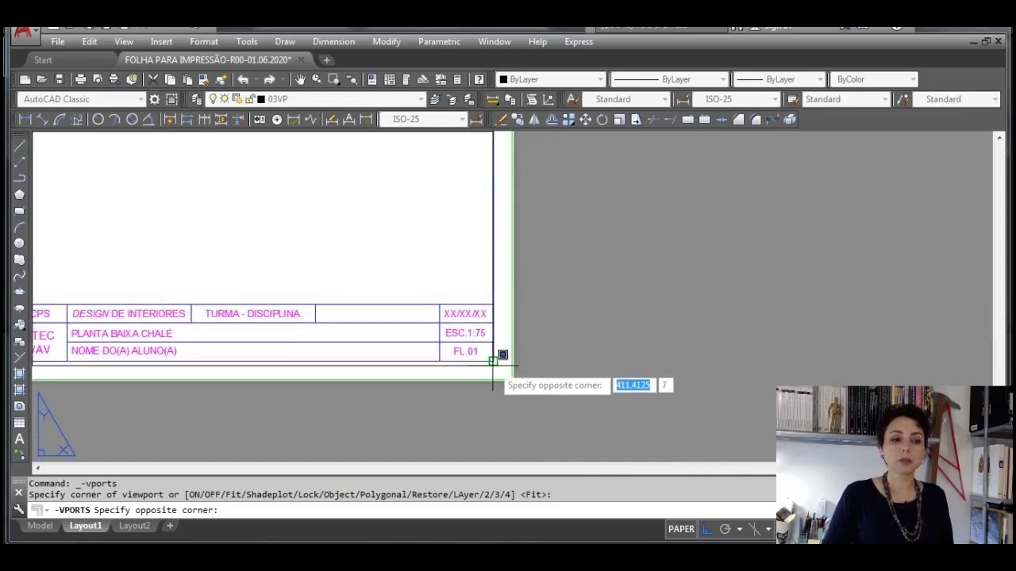
click(494, 305)
scroll(548, 313, down, 3)
middle_drag(381, 240, 508, 356)
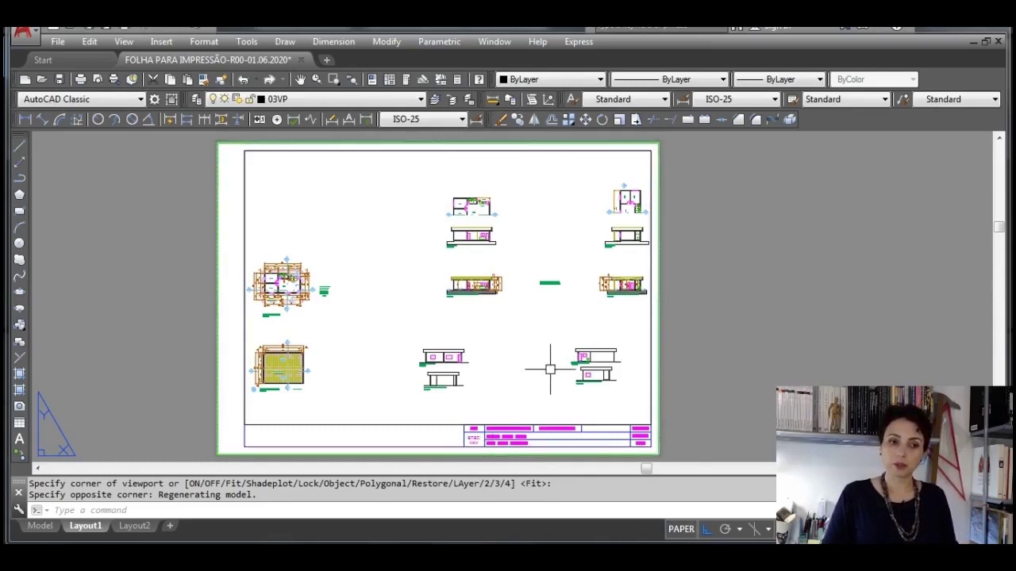
Step: Examine how the sheet, title block and viewport drawings scale together while zooming in paper space
scroll(556, 365, down, 4)
scroll(543, 352, up, 6)
scroll(544, 352, down, 5)
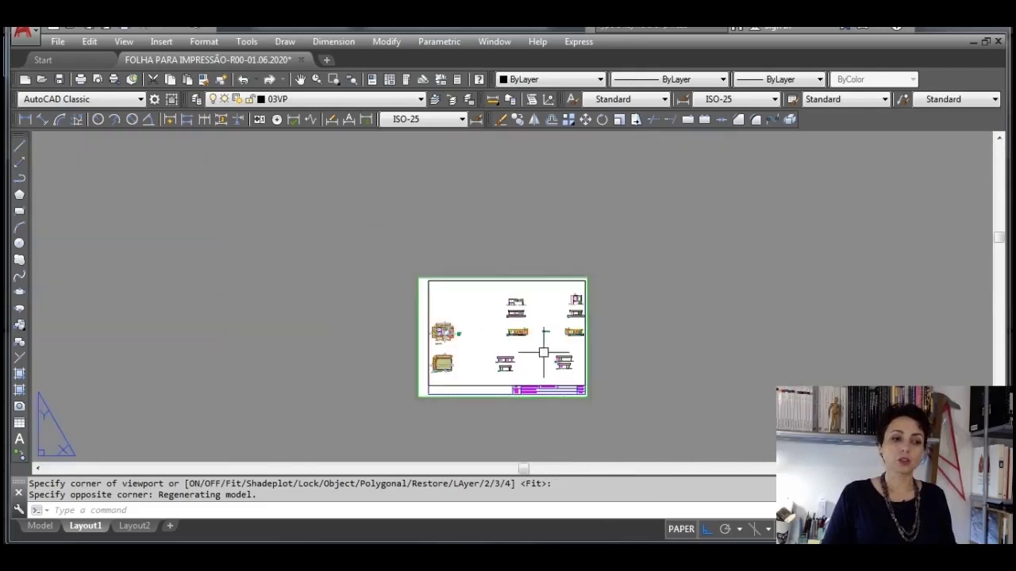
scroll(542, 350, up, 5)
scroll(543, 350, down, 2)
scroll(543, 350, down, 3)
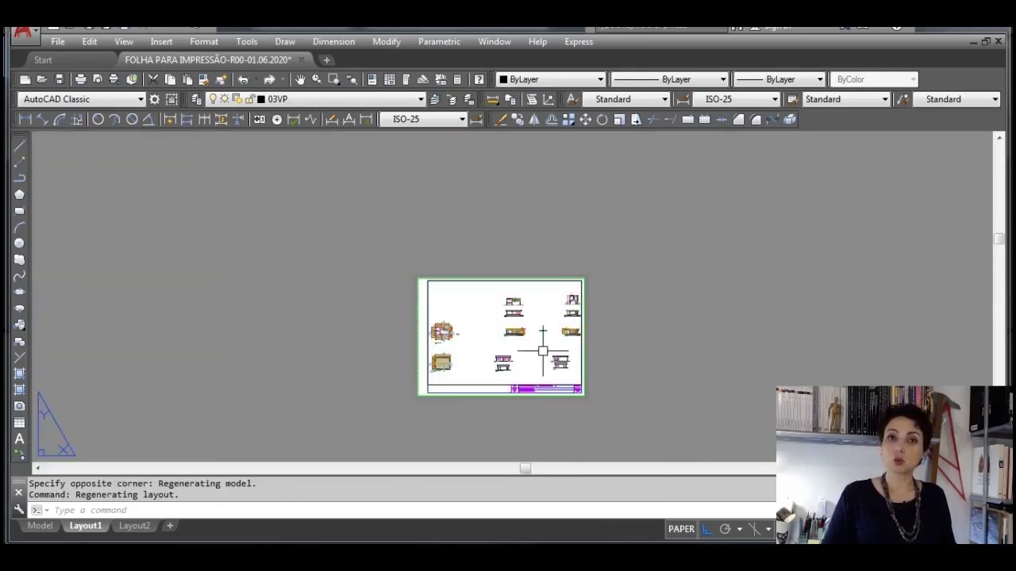
scroll(547, 368, up, 6)
scroll(550, 370, down, 5)
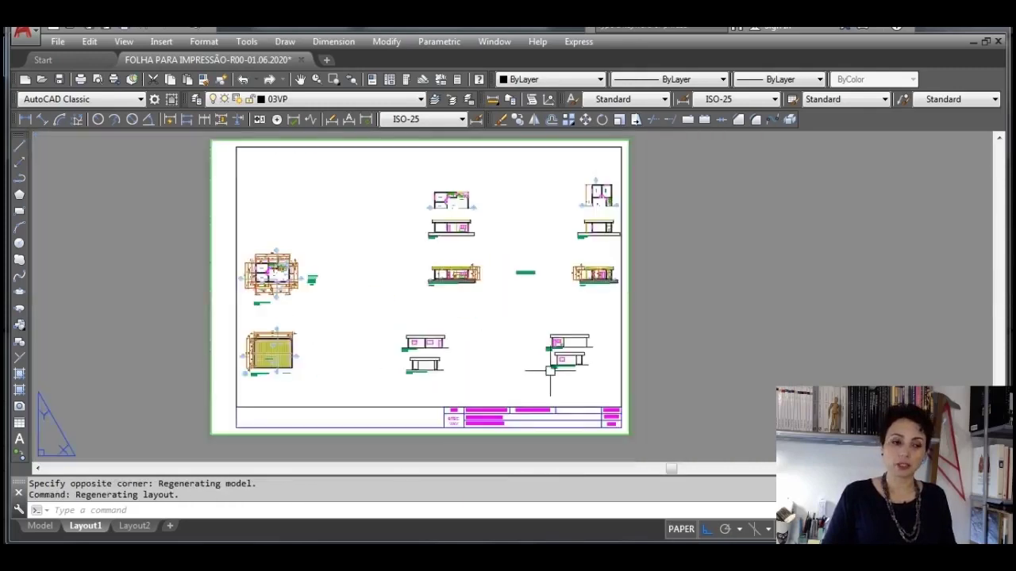
scroll(550, 369, up, 2)
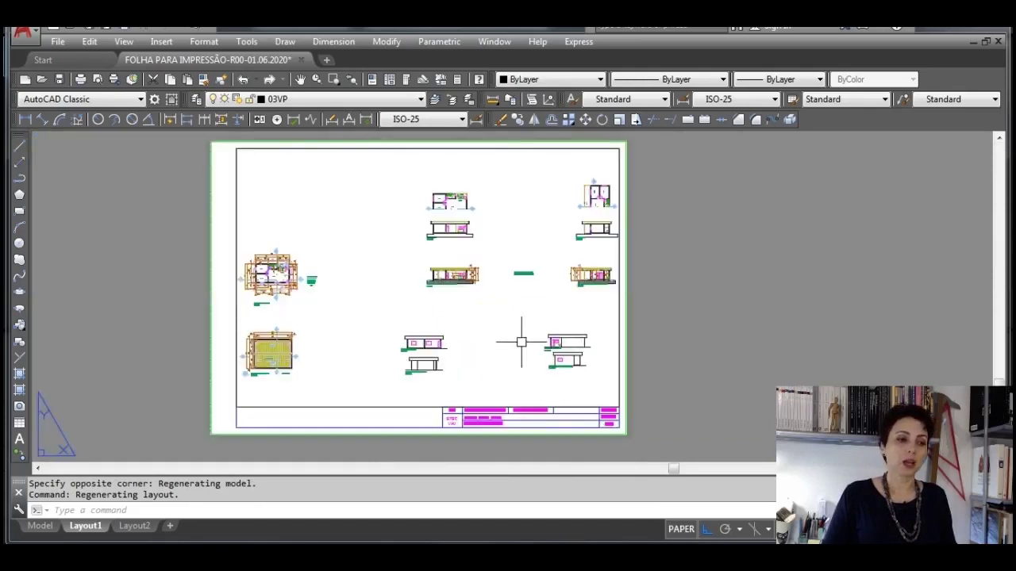
middle_drag(497, 331, 549, 331)
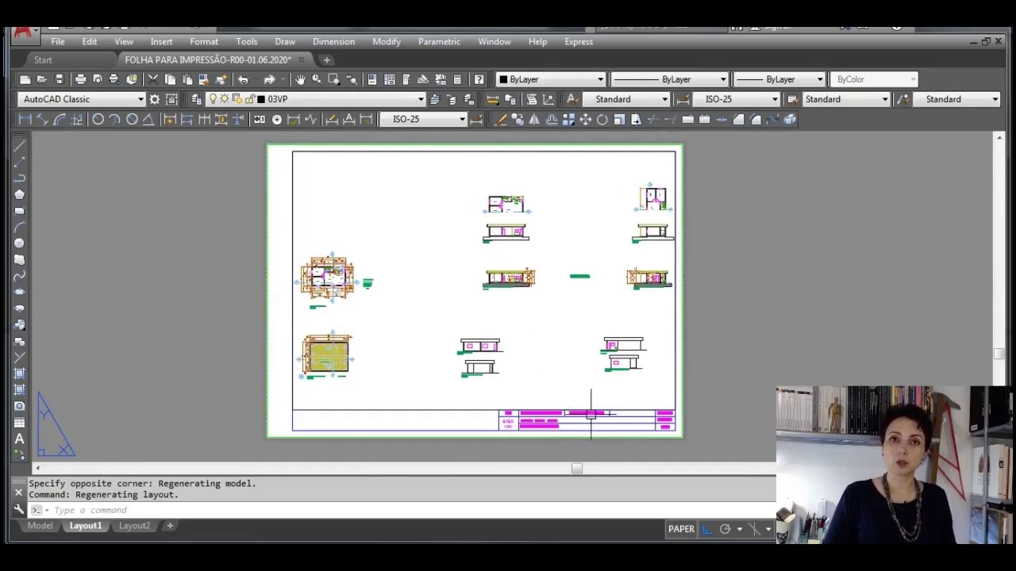
Step: Activate model space inside the viewport and frame the "PLANTA BAIXA CHALÉ" floor plan with its door and window table
click(681, 529)
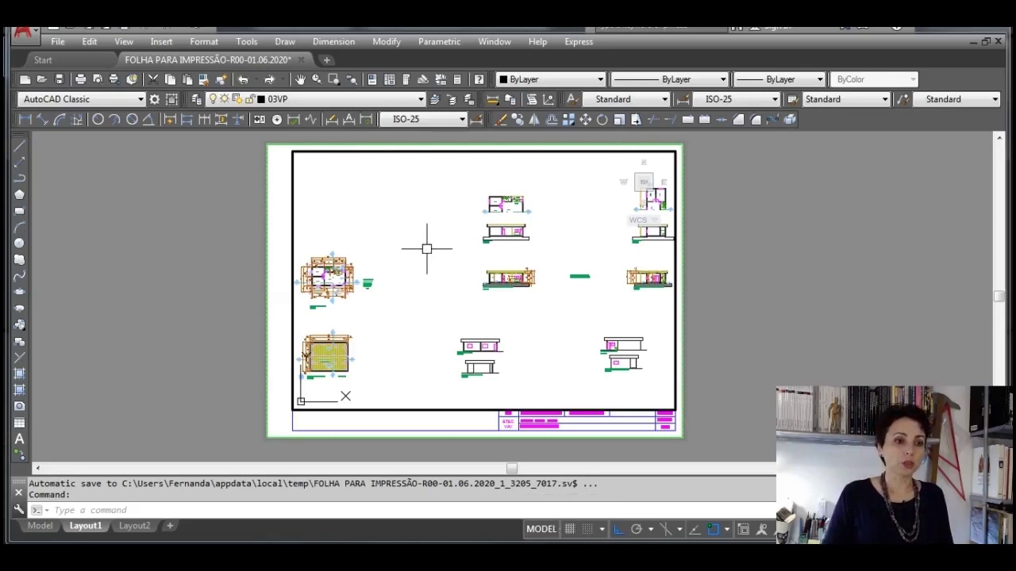
scroll(426, 246, down, 4)
scroll(397, 261, up, 2)
scroll(436, 338, up, 3)
scroll(535, 323, down, 4)
scroll(523, 309, up, 4)
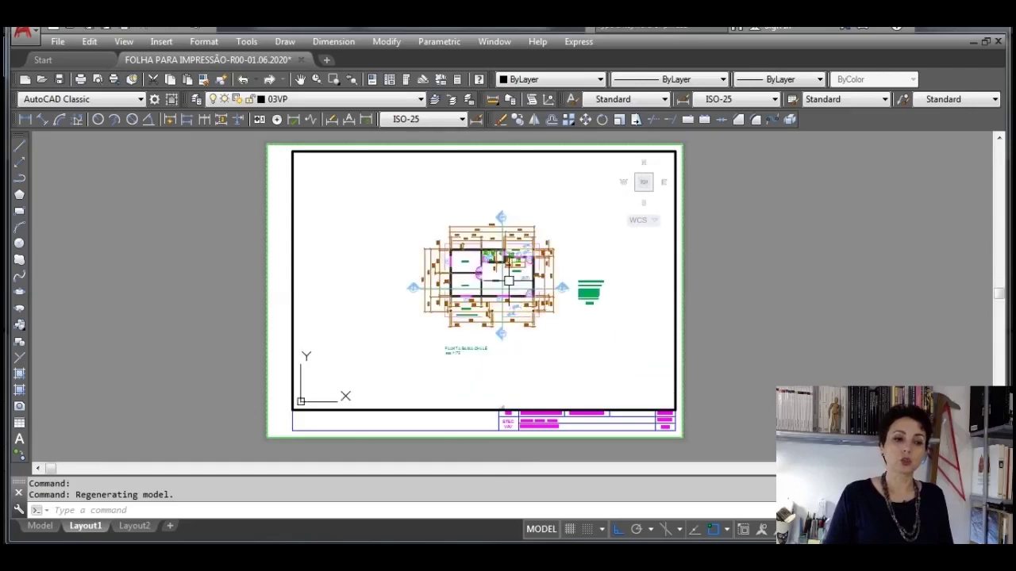
scroll(539, 298, up, 2)
middle_drag(579, 297, 560, 296)
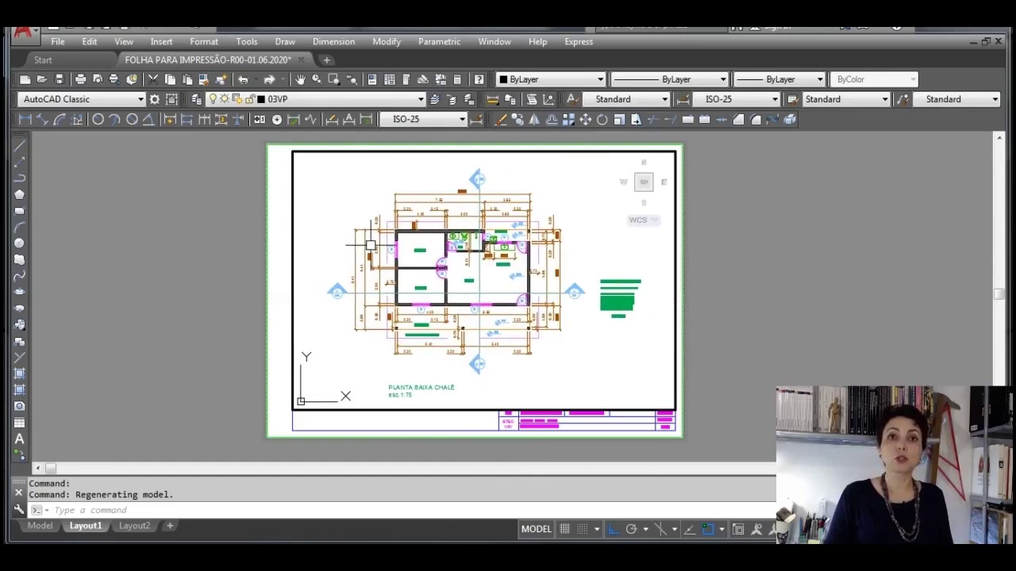
Step: Return to paper space and examine the framed floor plan, its dimensions and the "TABELA DE ESQUADRIAS"
click(536, 530)
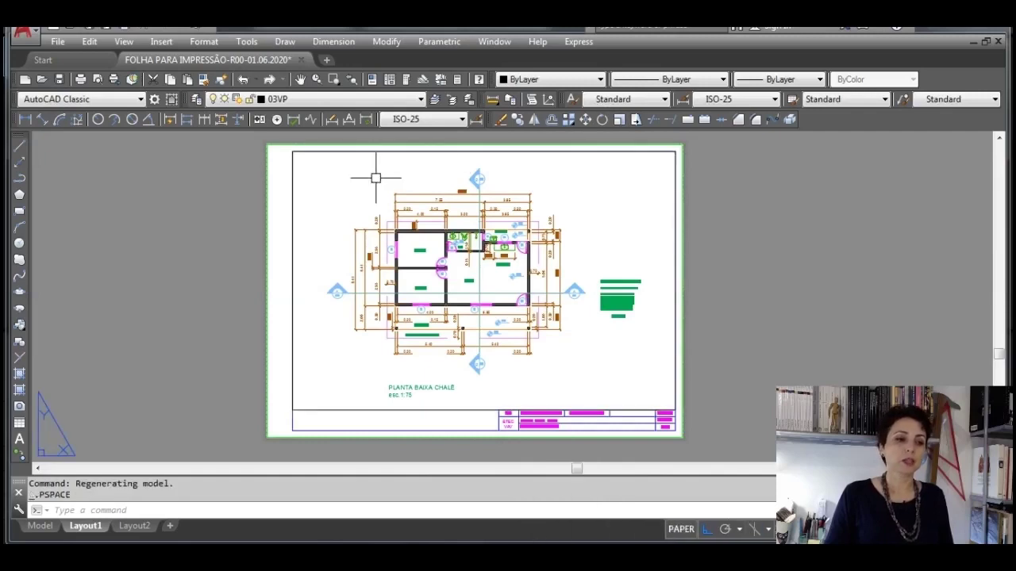
scroll(504, 278, up, 2)
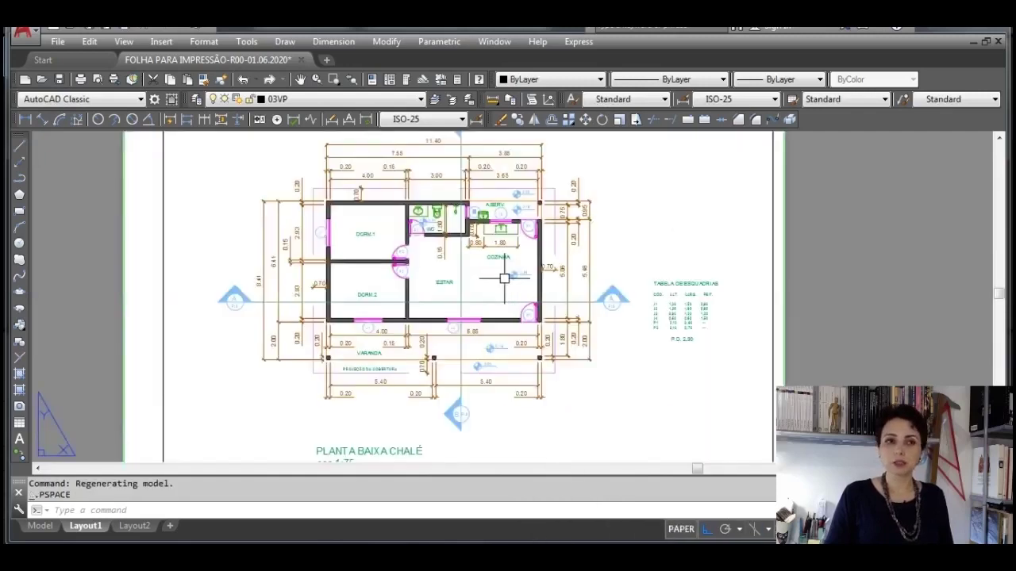
scroll(504, 278, up, 2)
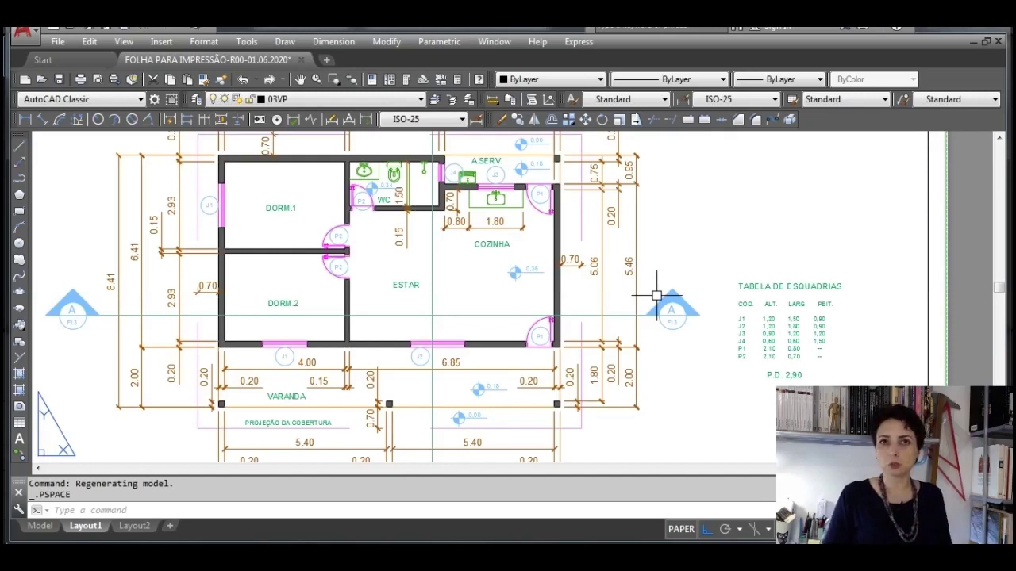
scroll(656, 295, down, 2)
scroll(657, 295, down, 2)
middle_drag(656, 296, 574, 281)
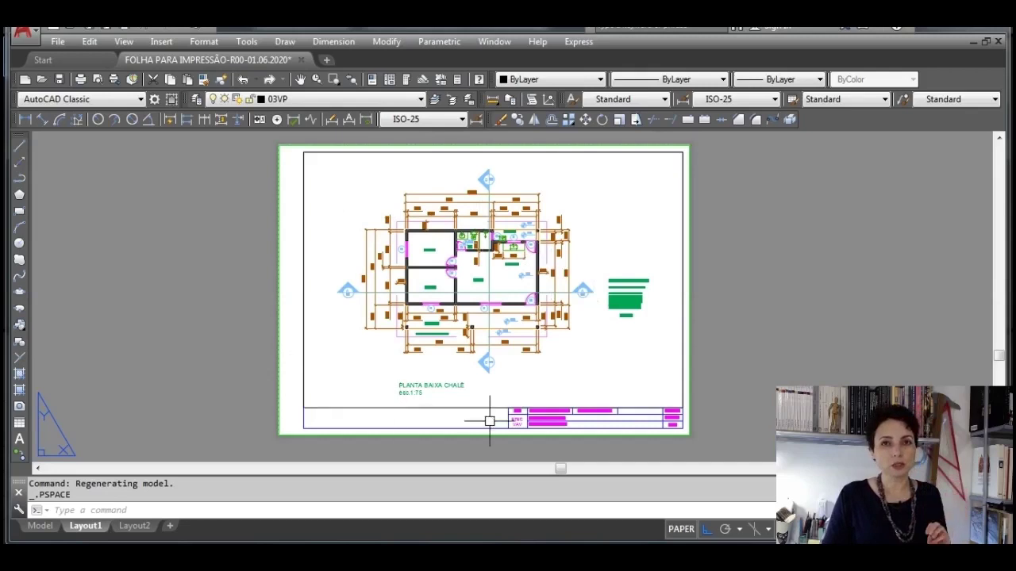
Step: Reactivate the viewport's model space and reframe the chalet floor plan and its table within the viewport
click(684, 532)
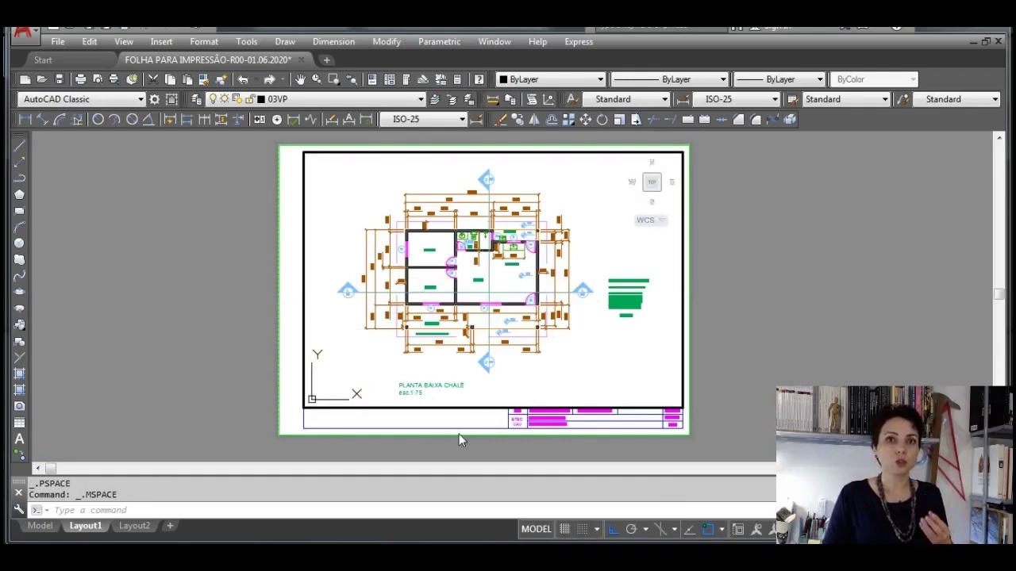
scroll(479, 255, down, 3)
scroll(479, 255, up, 5)
scroll(479, 255, down, 4)
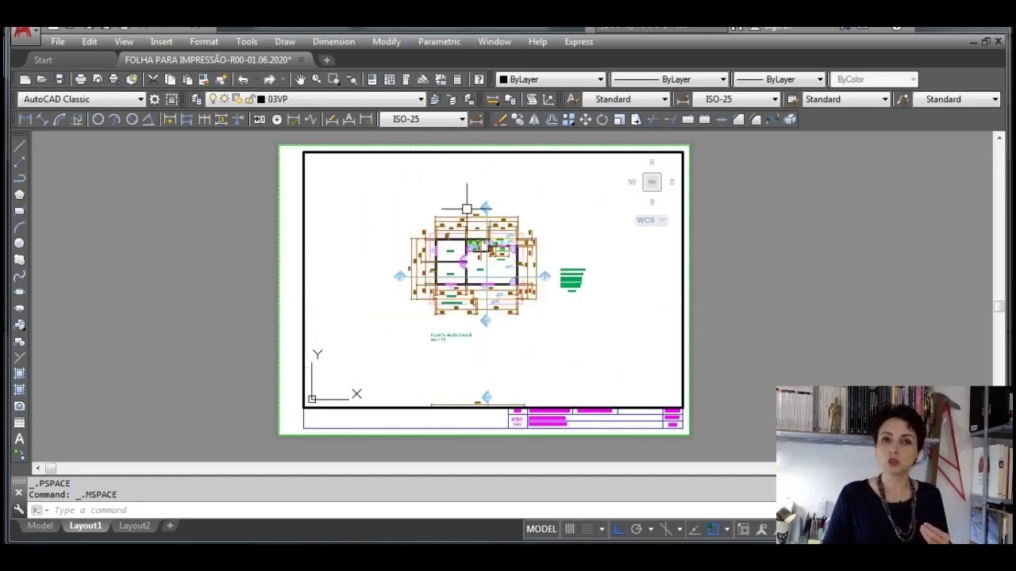
scroll(518, 292, up, 2)
mouse_move(518, 292)
middle_down()
mouse_move(518, 276)
mouse_move(520, 293)
middle_up()
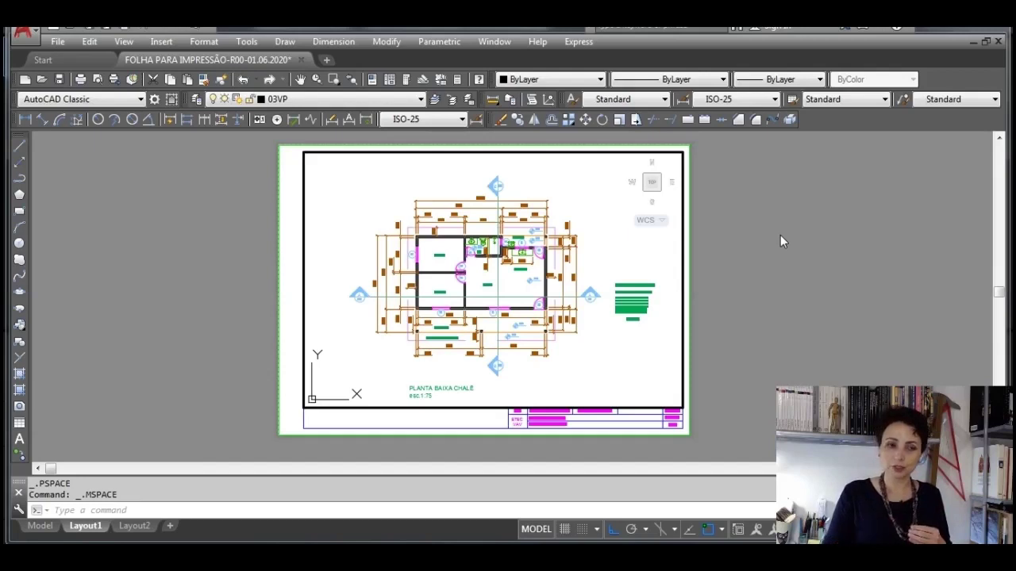
Step: Scale the chalet floor plan inside the active viewport with the Zoom command's Scale option, entering 1000/75 in the scale factor
scroll(477, 298, up, 3)
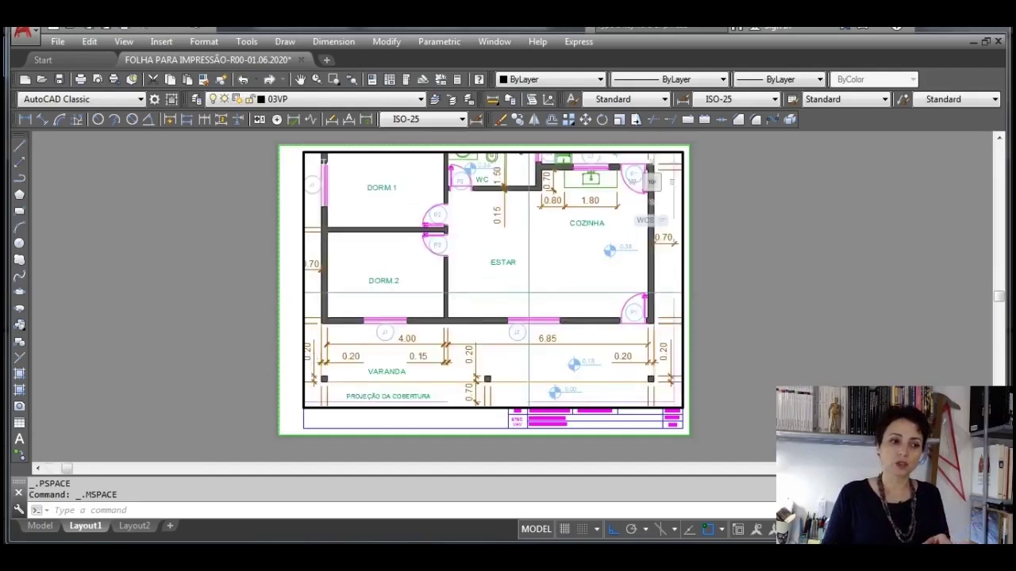
scroll(529, 293, down, 5)
scroll(475, 268, up, 2)
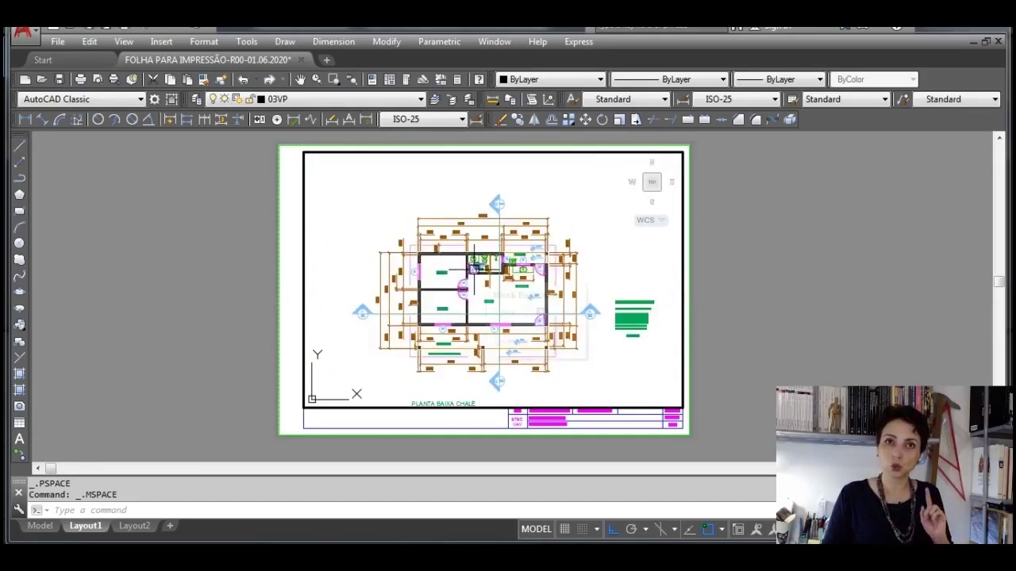
scroll(480, 282, up, 3)
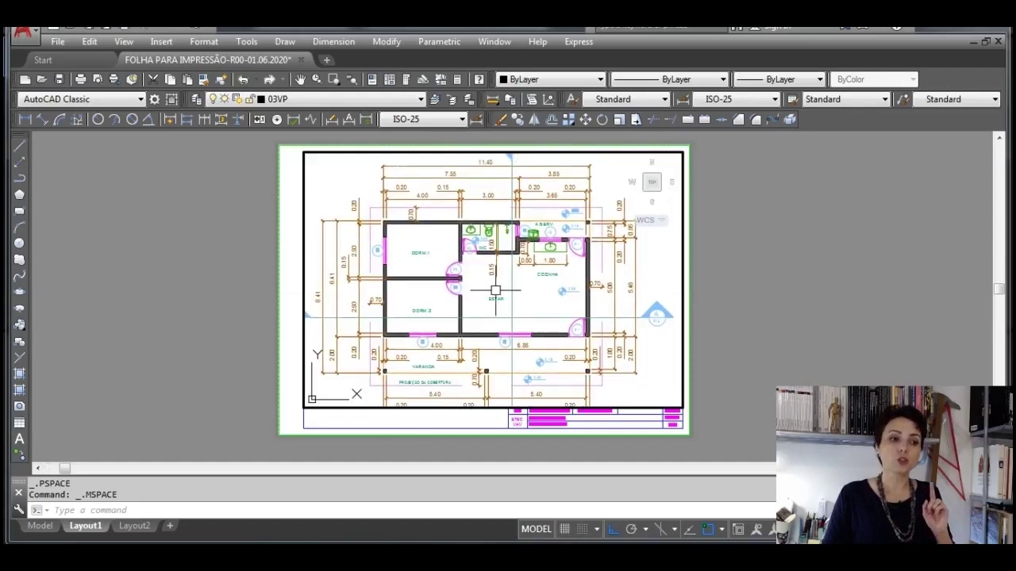
text(Z)
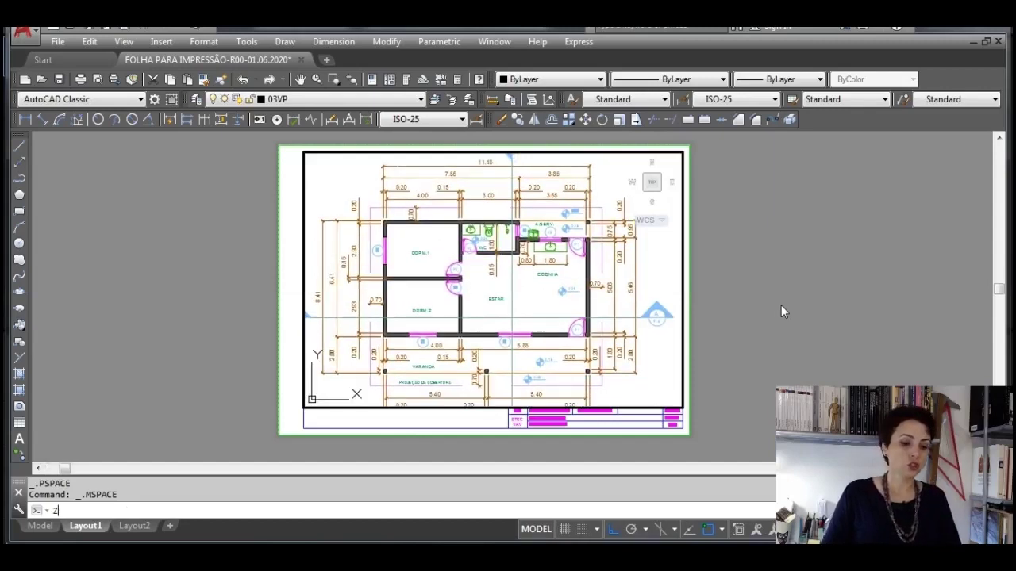
key(Return)
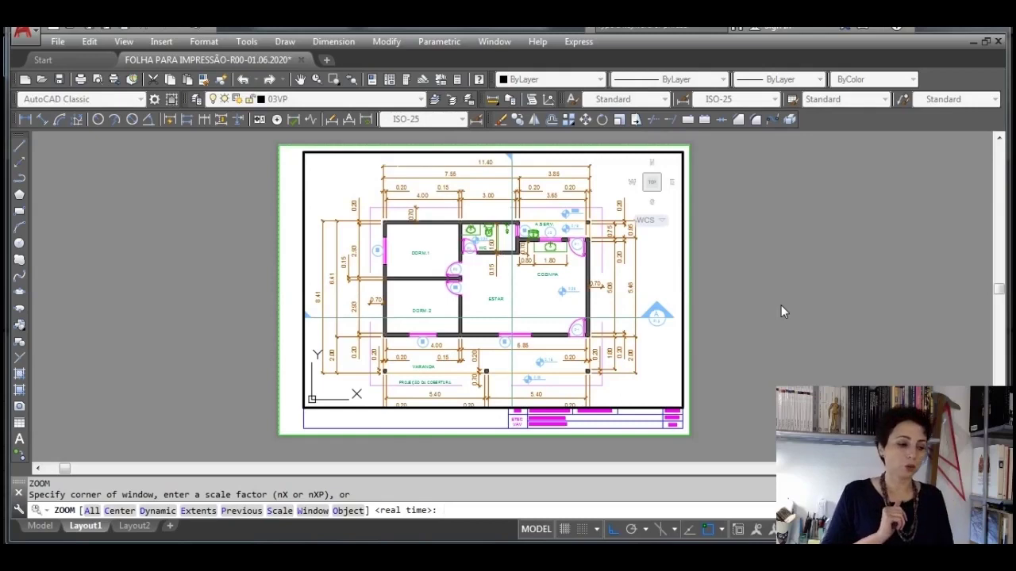
text(S)
key(Return)
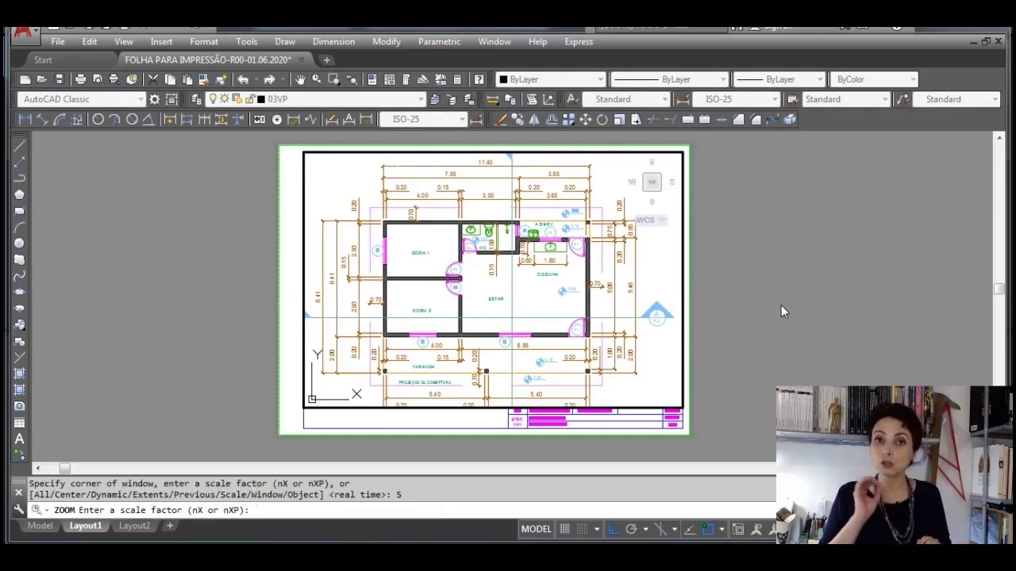
text(1000)
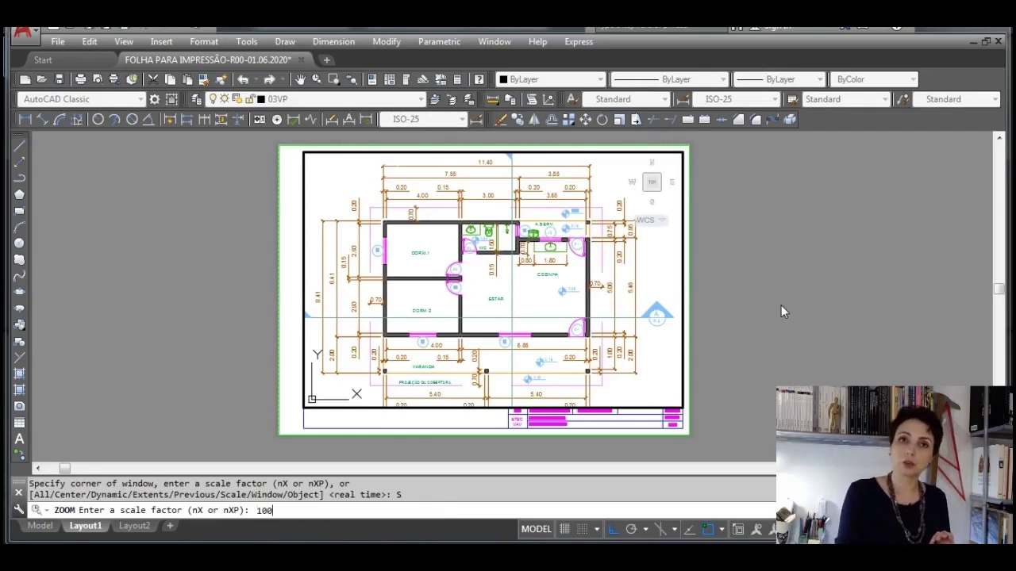
text(0/75)
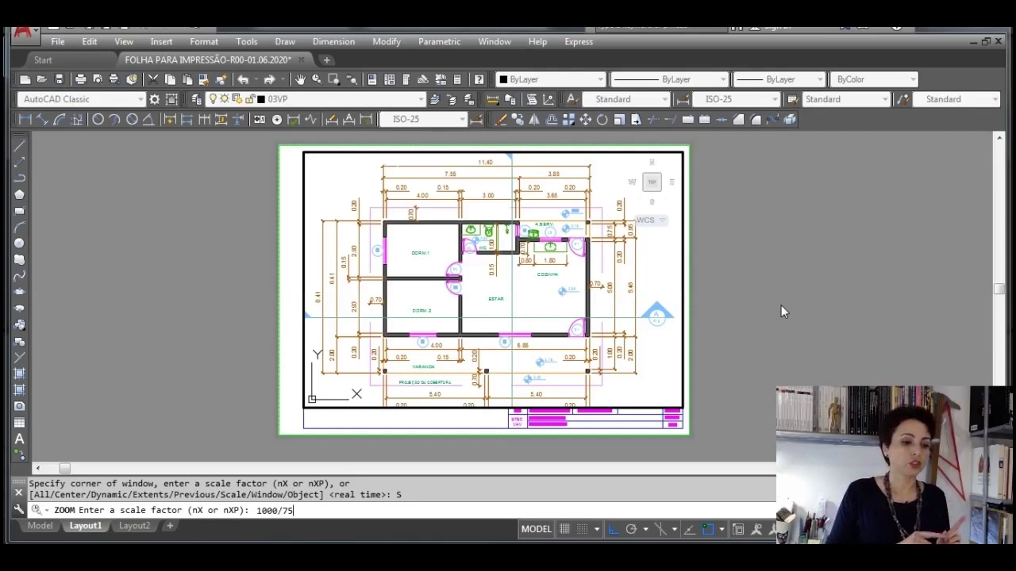
Step: Scale the floor plan viewport to 1000/75XP, pan the plan so its title fits inside the frame, and return to paper space
text(XP)
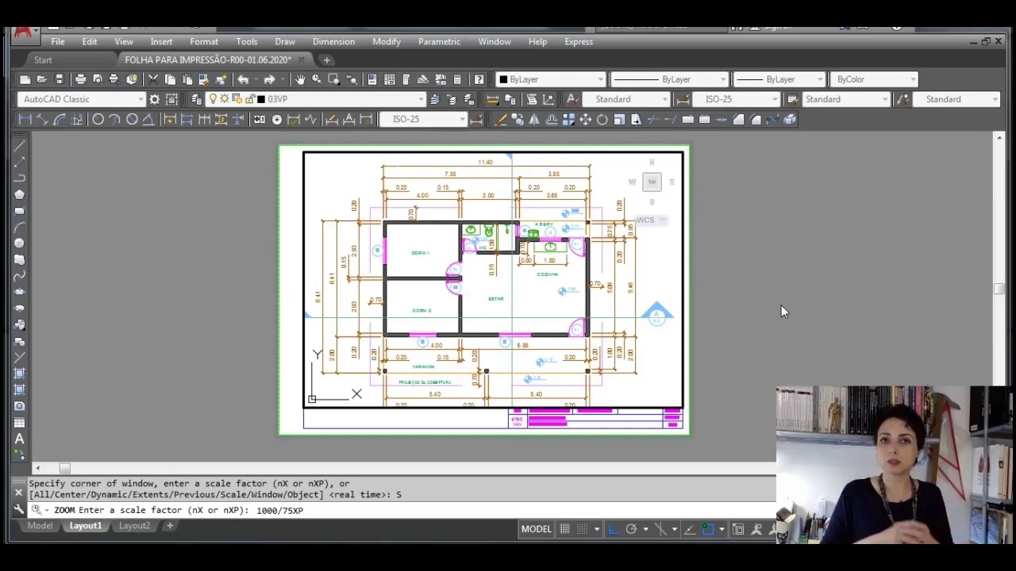
key(Return)
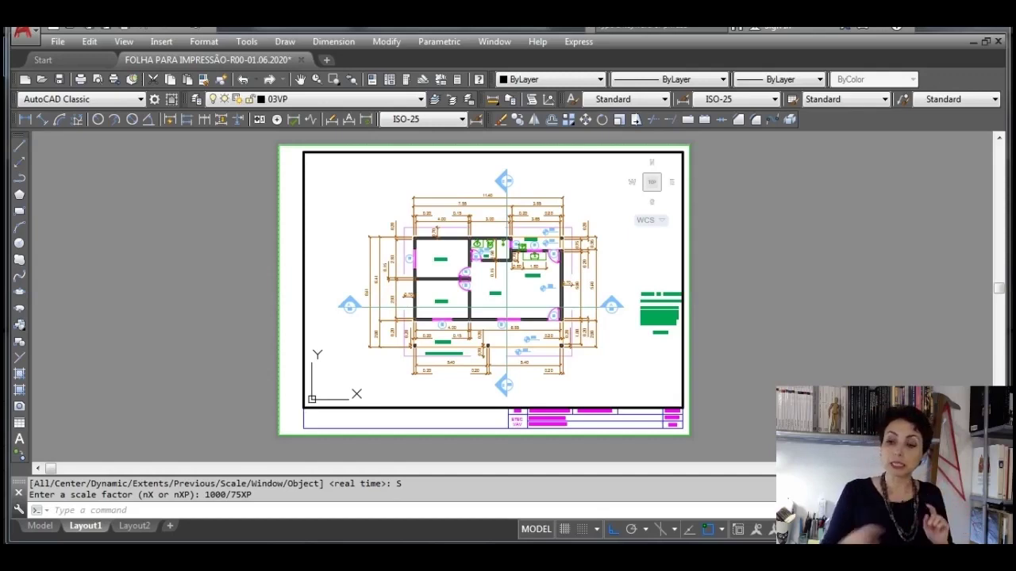
click(302, 80)
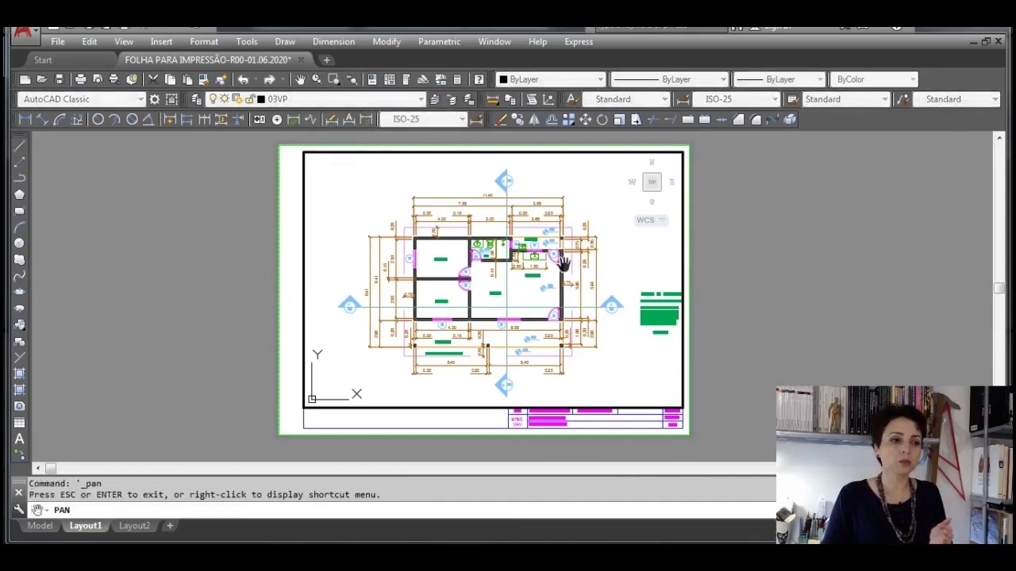
mouse_move(573, 273)
mouse_down()
mouse_move(554, 268)
mouse_move(552, 254)
mouse_move(559, 281)
mouse_up()
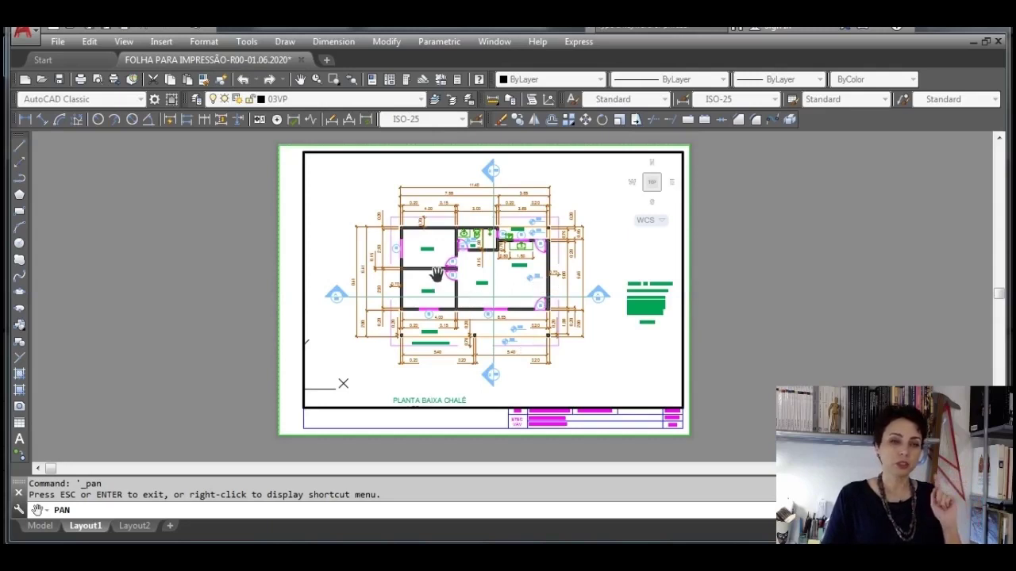
key(Escape)
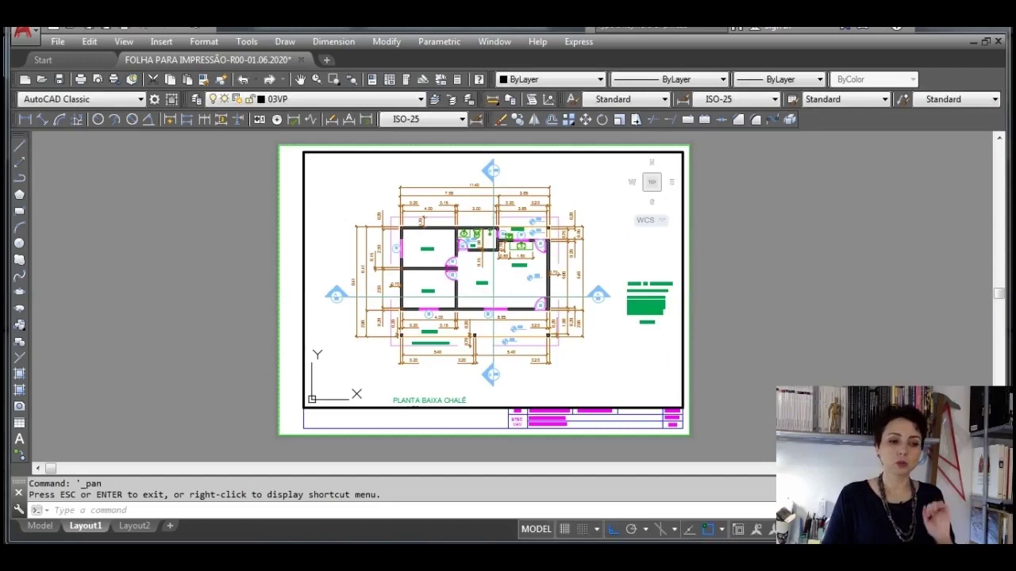
click(537, 533)
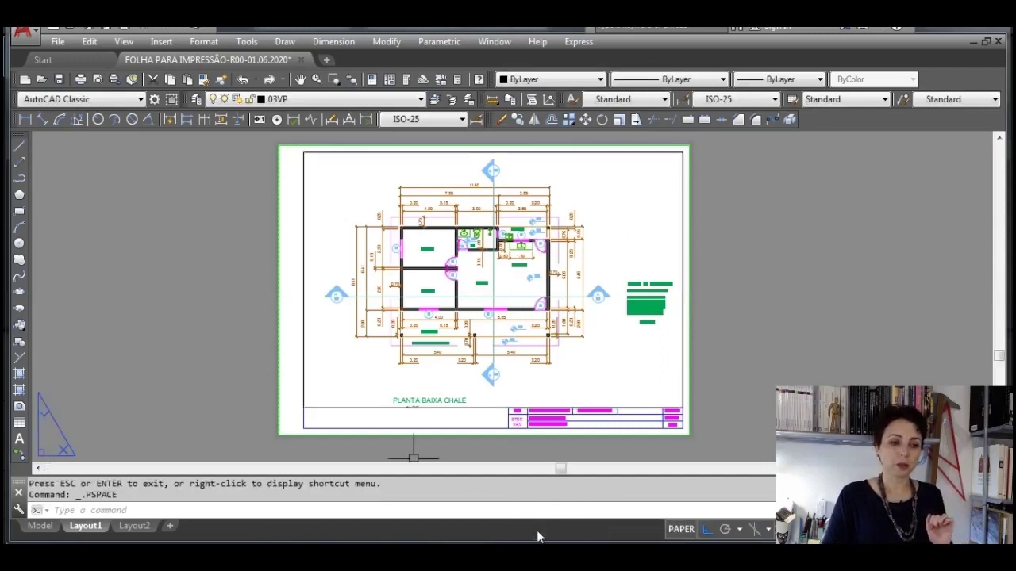
scroll(499, 354, down, 2)
scroll(500, 355, up, 2)
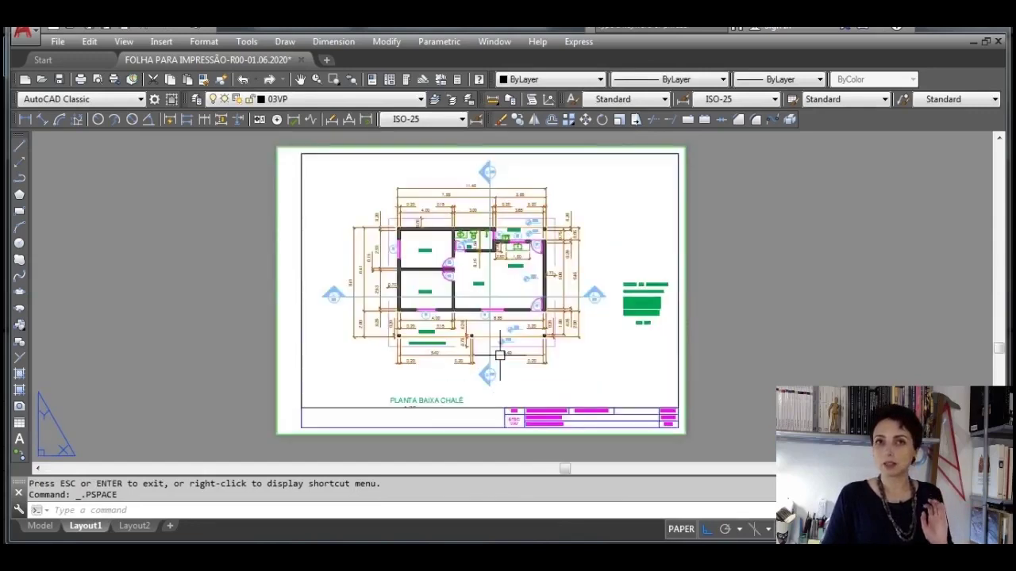
scroll(528, 384, down, 1)
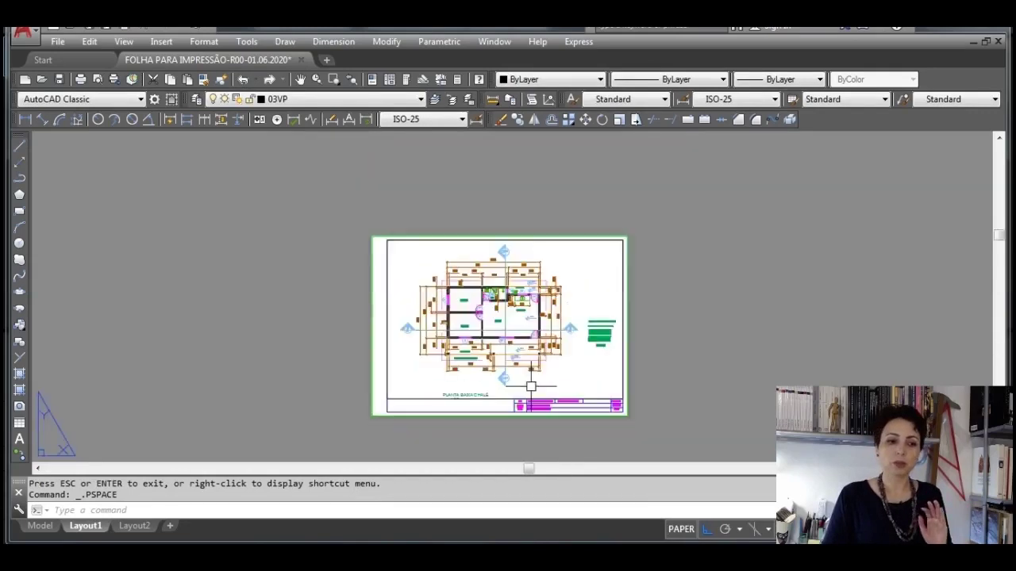
scroll(526, 378, up, 2)
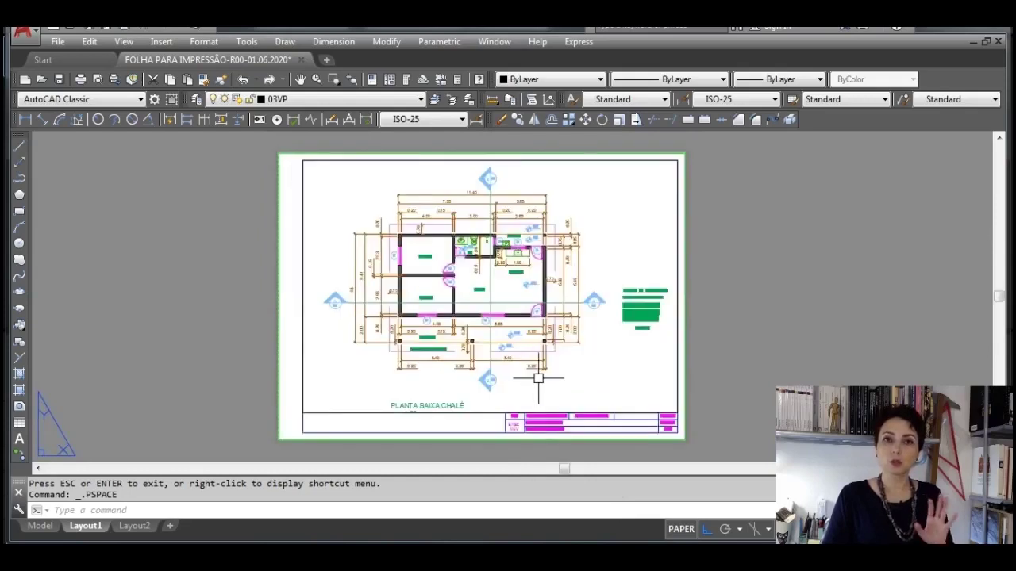
Step: In model space, move the "PLANTA BAIXA CHALÉ esc.1:75" title up close beneath the plan's lower dimensions with Ortho off, and check it in Layout1
click(39, 526)
scroll(316, 314, up, 4)
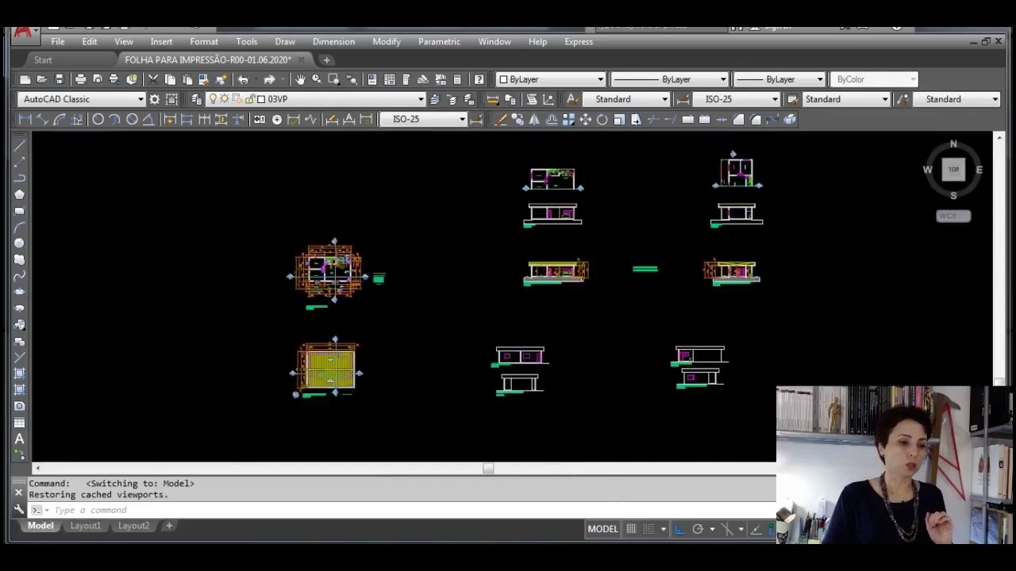
scroll(317, 313, up, 3)
click(317, 329)
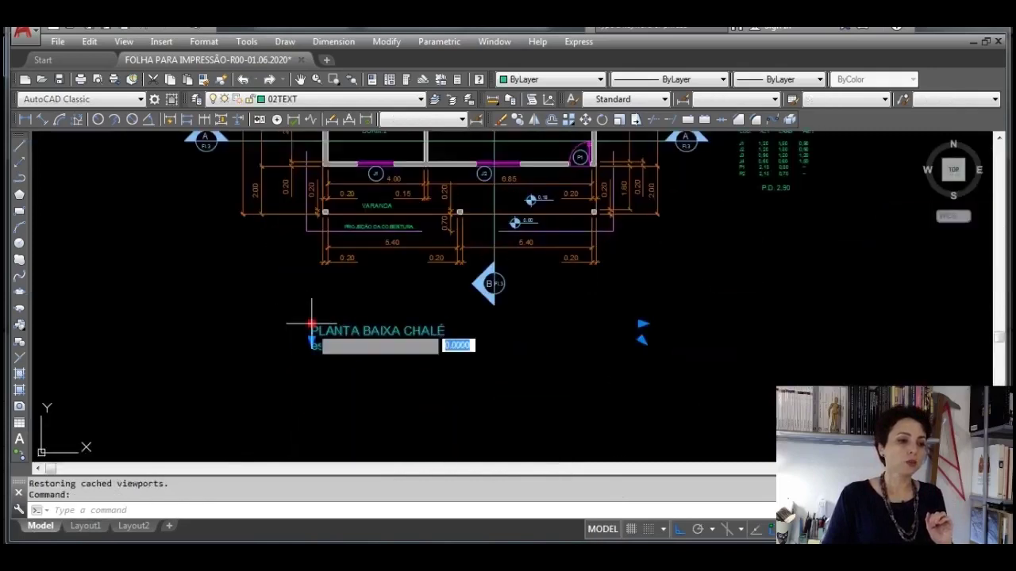
click(310, 324)
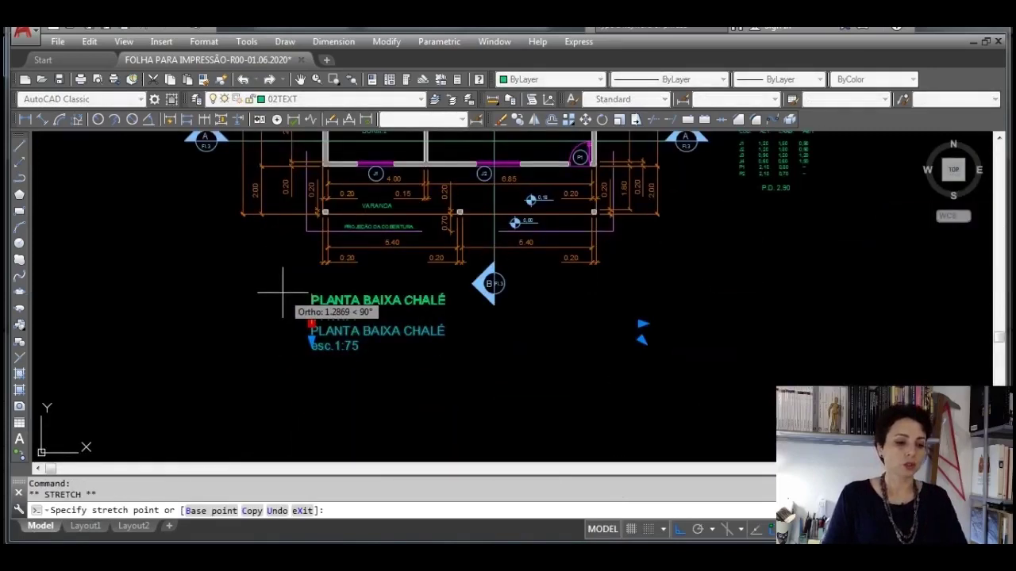
key(F8)
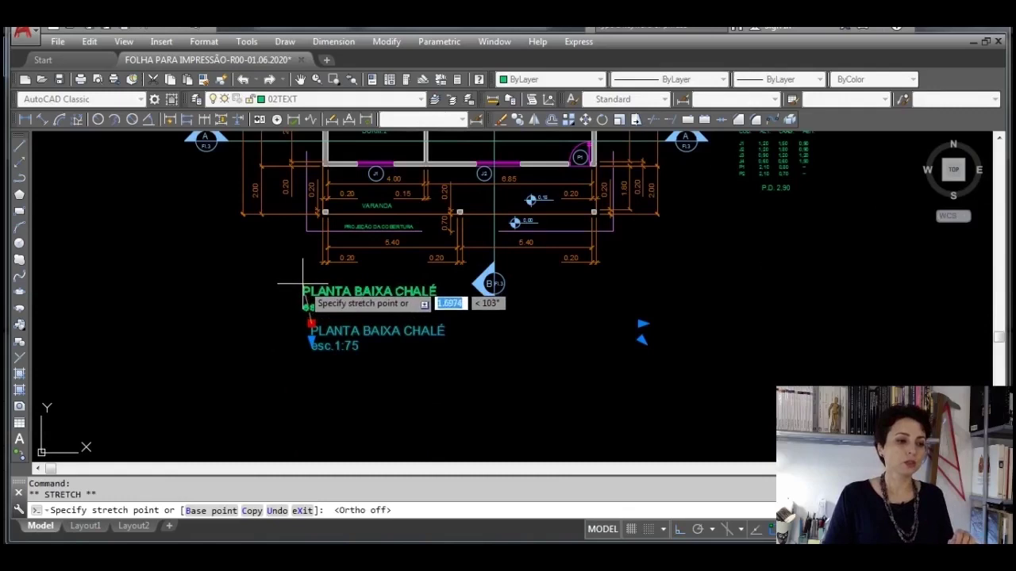
click(305, 279)
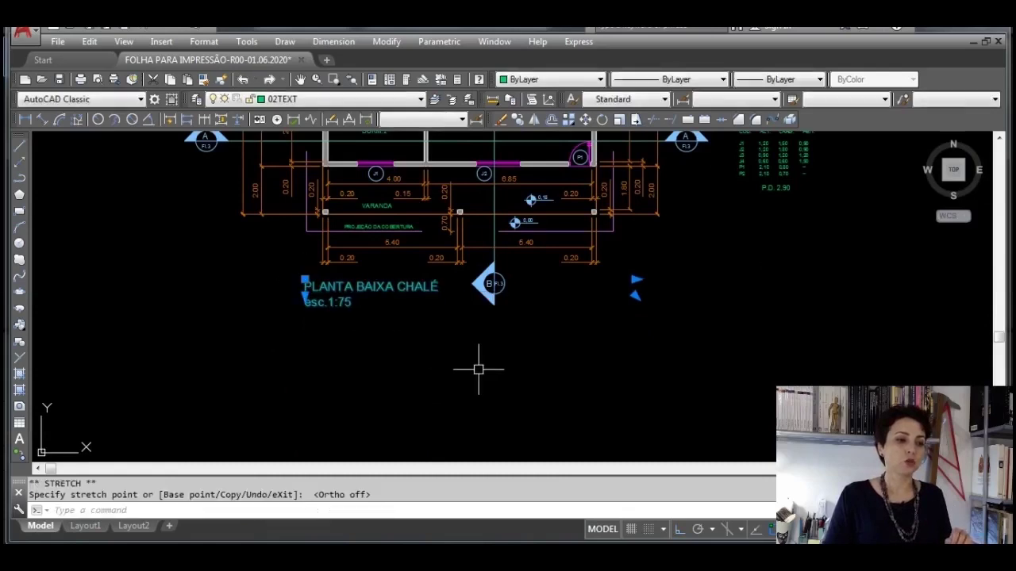
key(Escape)
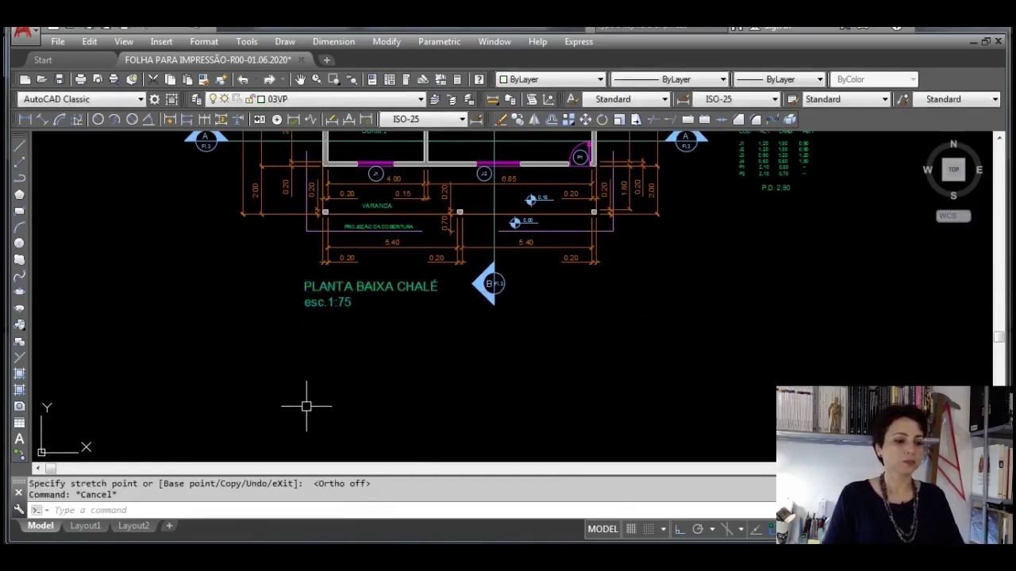
click(100, 527)
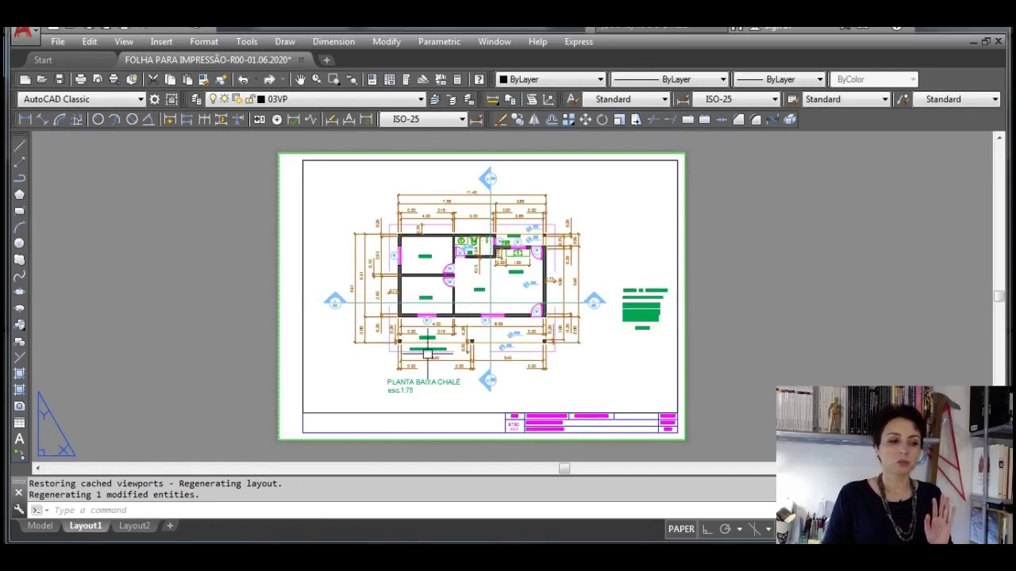
Step: Move the "PLANTA BAIXA CHALÉ" title slightly down in model space for more clearance below the dimensions, and return to Layout1
click(38, 525)
scroll(333, 284, up, 3)
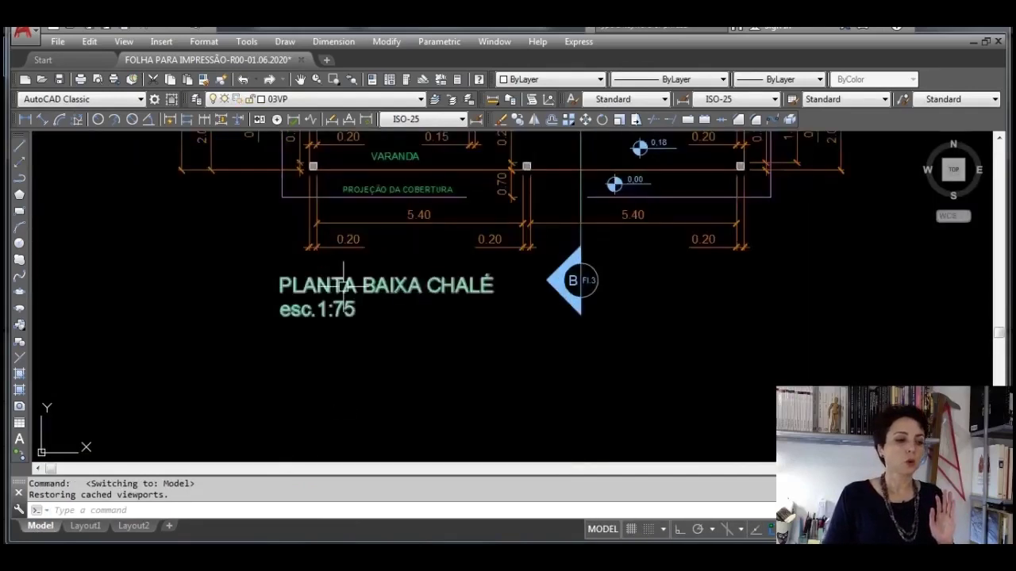
click(280, 274)
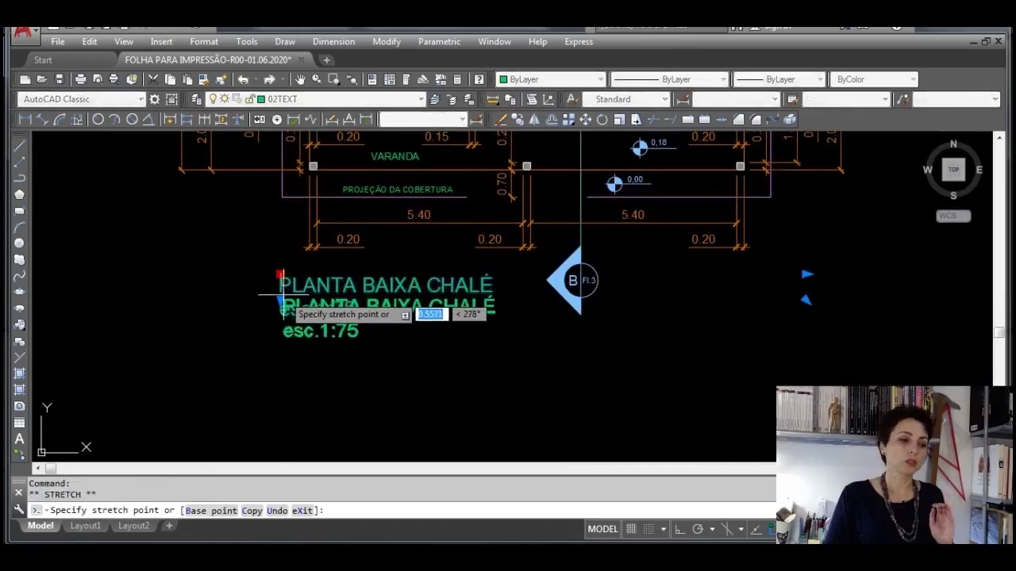
click(279, 296)
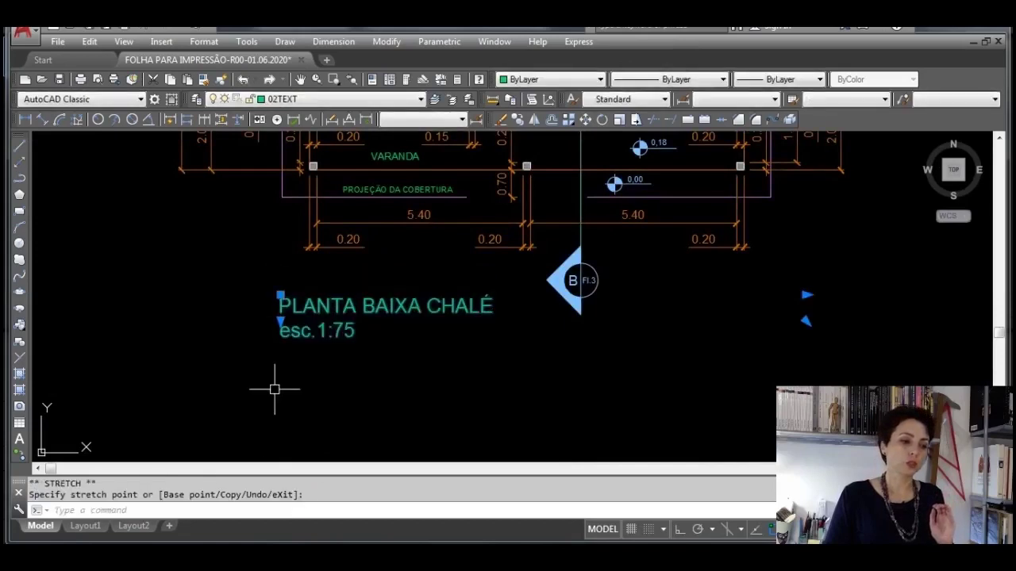
key(Escape)
click(87, 527)
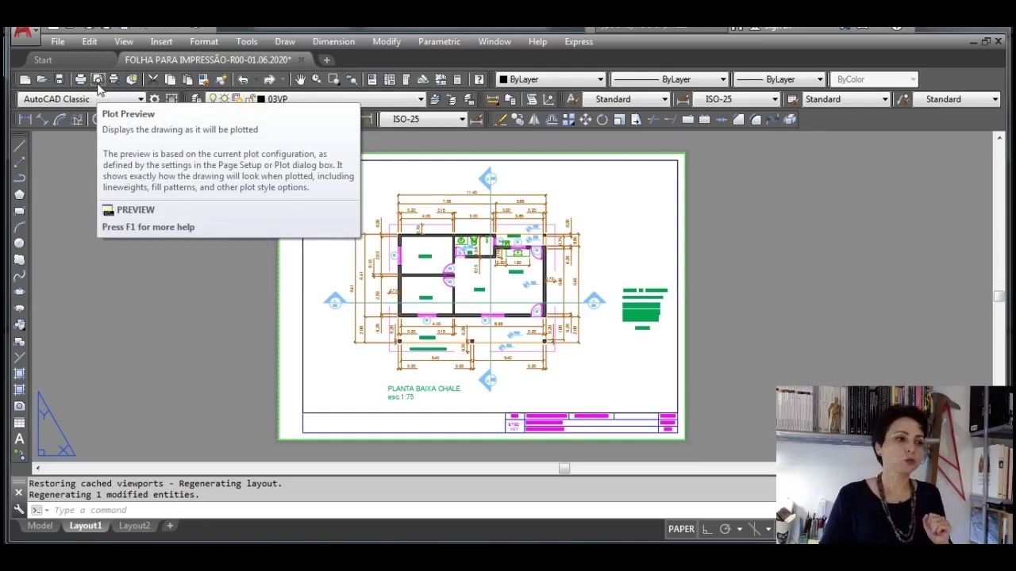
Step: Open the plot preview of Layout1 and examine the wall fills and line weights around the bedrooms
click(97, 81)
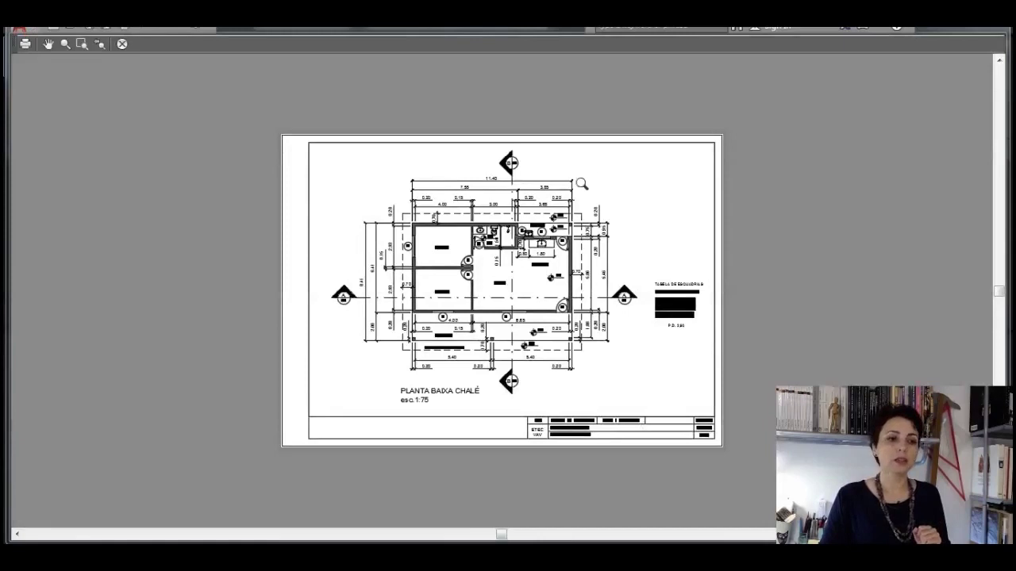
scroll(470, 270, up, 3)
scroll(469, 270, up, 2)
scroll(321, 281, up, 3)
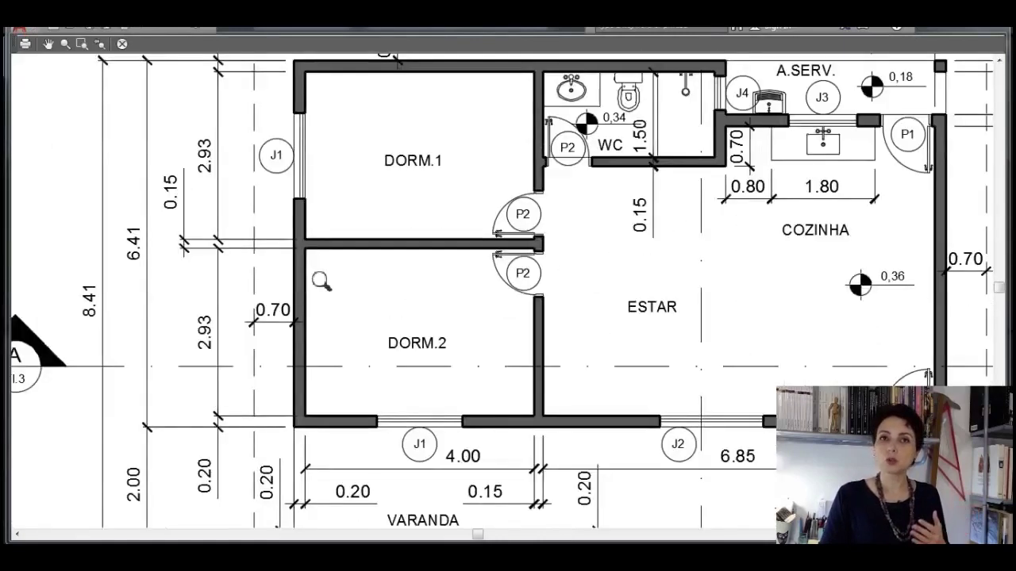
scroll(262, 219, up, 3)
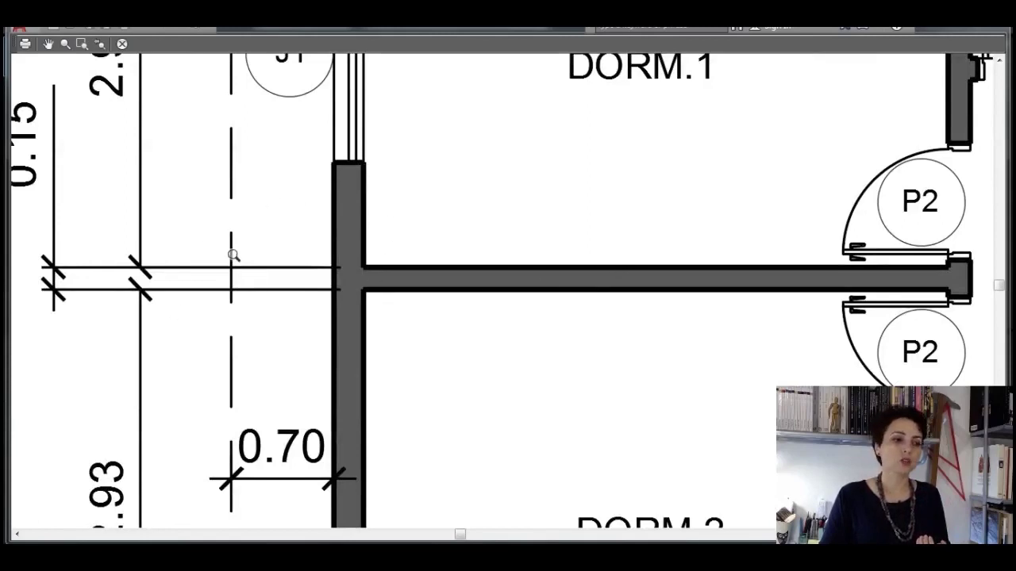
Step: Examine the title block's text and line weights in the plot preview
scroll(246, 254, down, 3)
middle_drag(346, 417, 277, 205)
scroll(436, 394, down, 2)
middle_drag(436, 393, 384, 269)
middle_drag(73, 375, 1, 230)
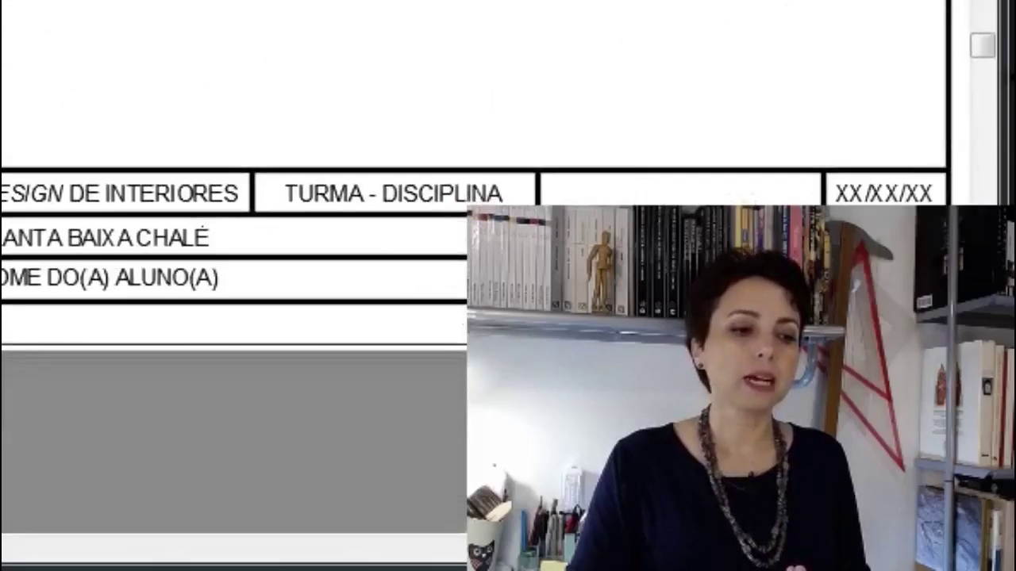
scroll(2, 230, up, 3)
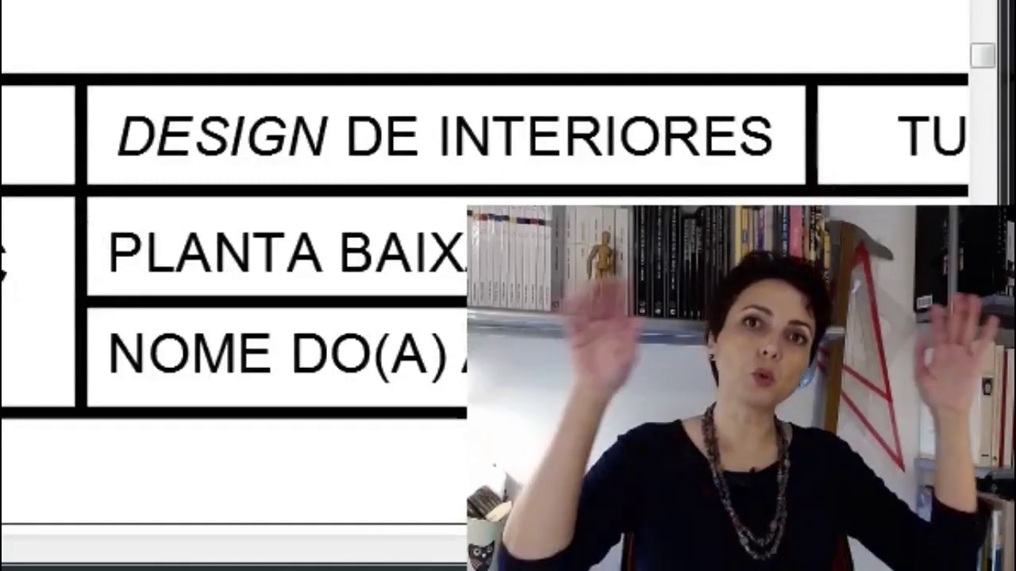
scroll(238, 374, down, 1)
middle_drag(357, 295, 238, 86)
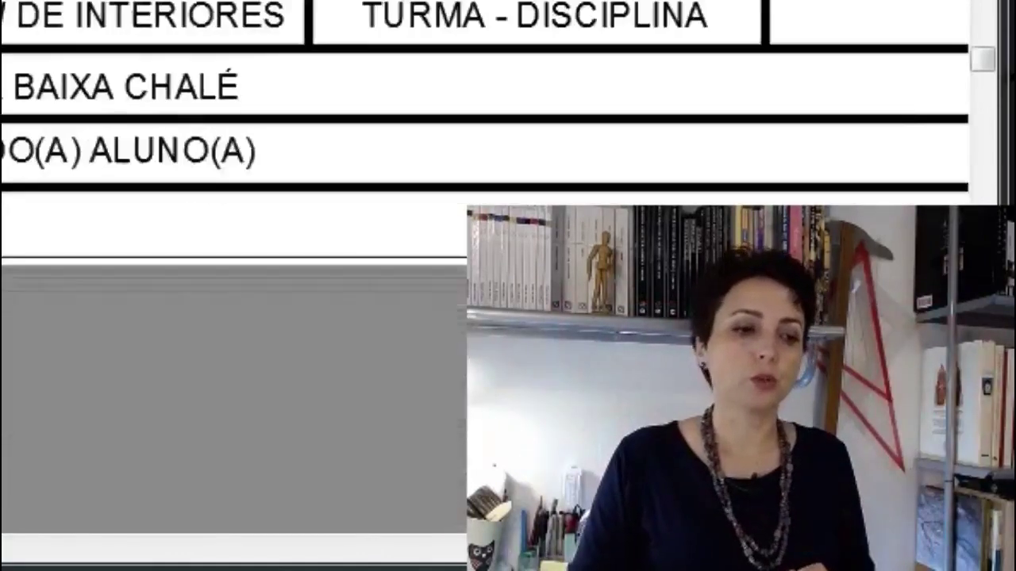
scroll(238, 119, up, 2)
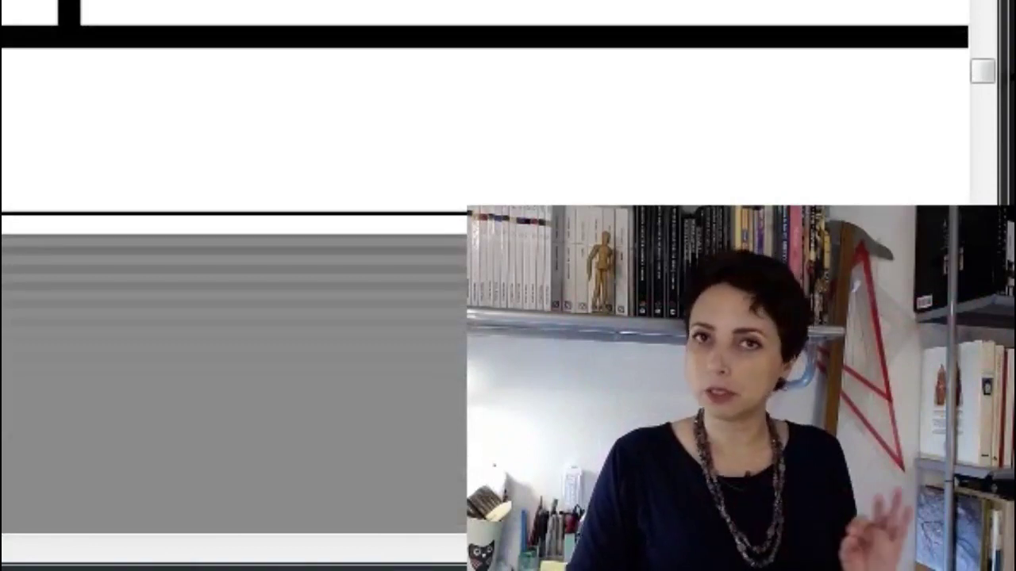
Step: Examine the sheet's margin corner, the walls and P1 door by the kitchen, and the TABELA DE ESQUADRIAS in the preview
scroll(420, 111, down, 3)
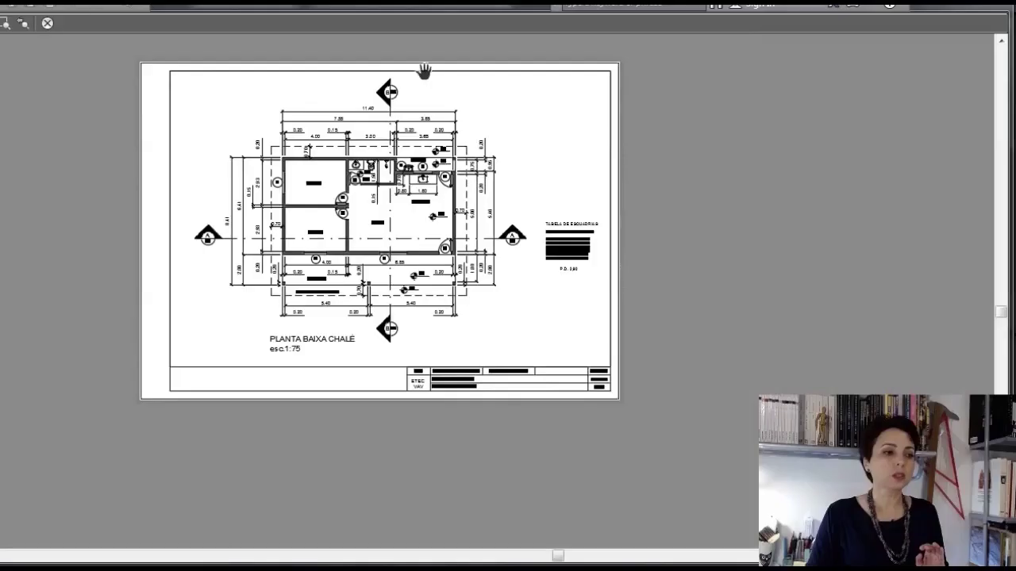
scroll(627, 54, up, 5)
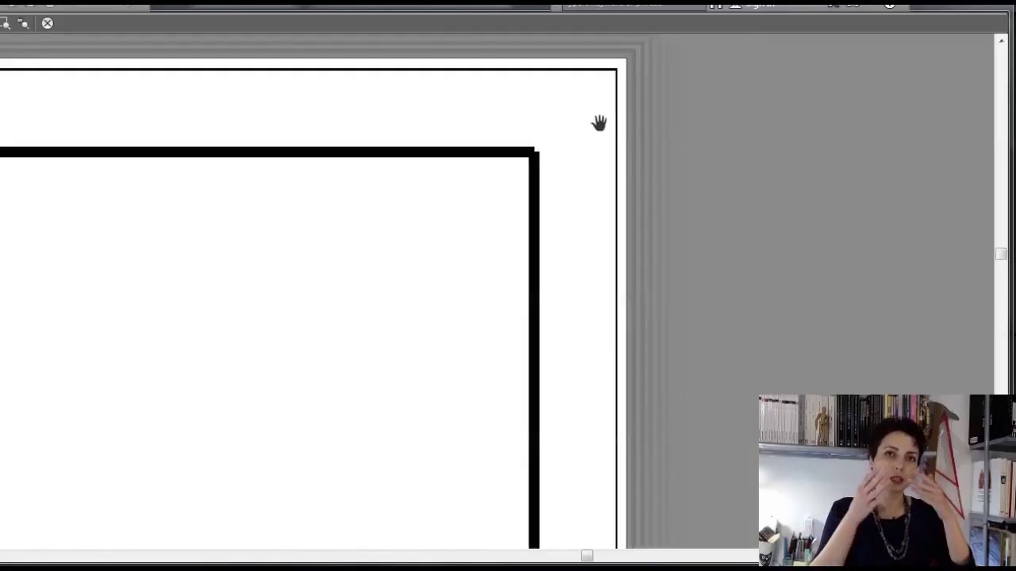
scroll(600, 124, down, 5)
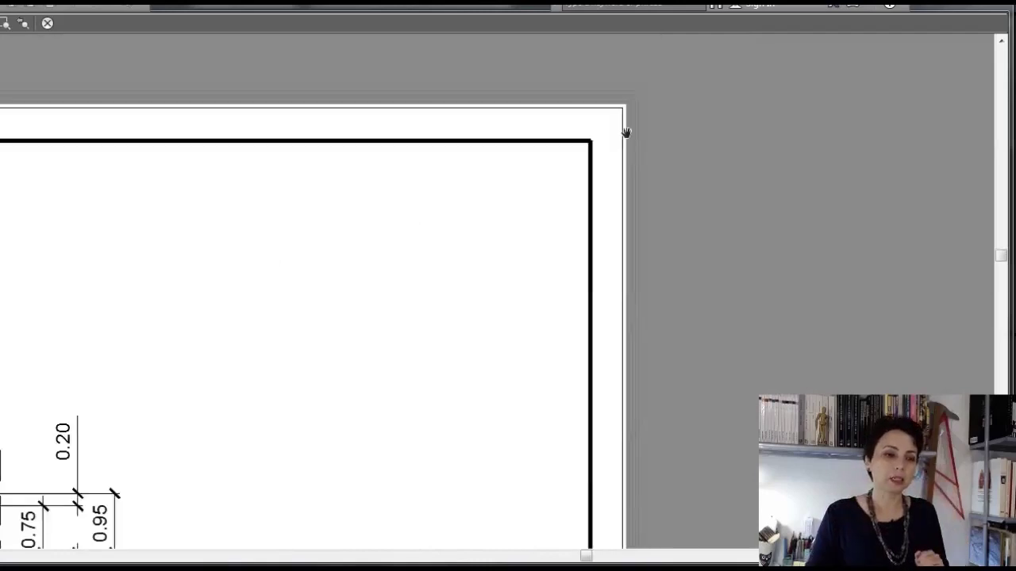
scroll(464, 307, up, 6)
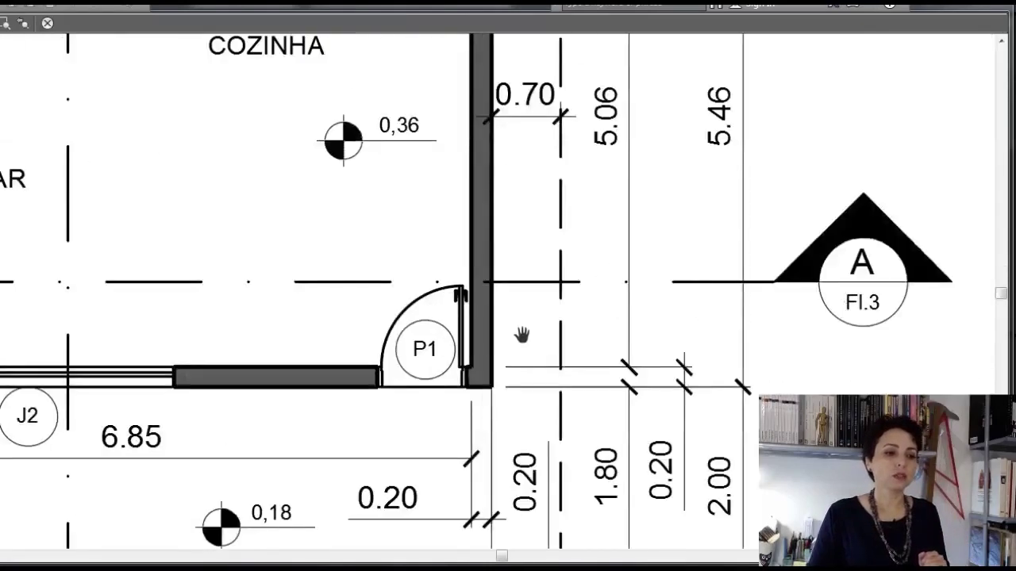
scroll(512, 373, up, 2)
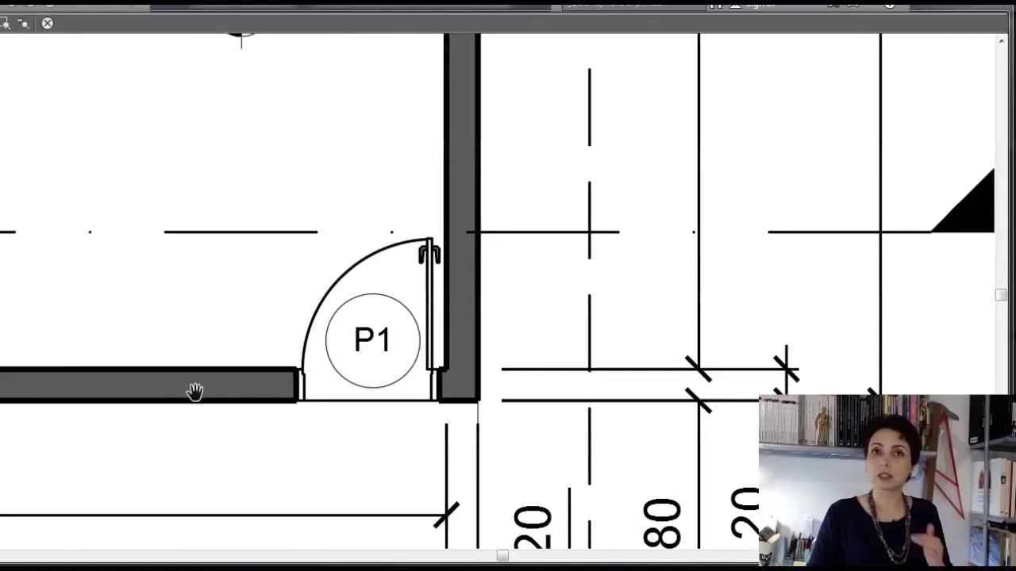
scroll(194, 391, down, 4)
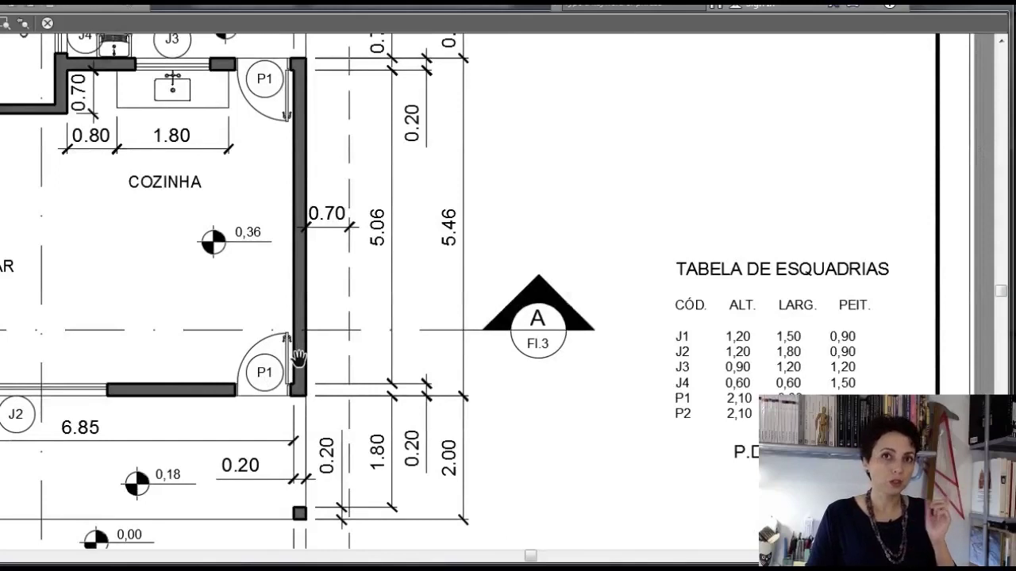
scroll(298, 359, down, 5)
scroll(512, 376, up, 3)
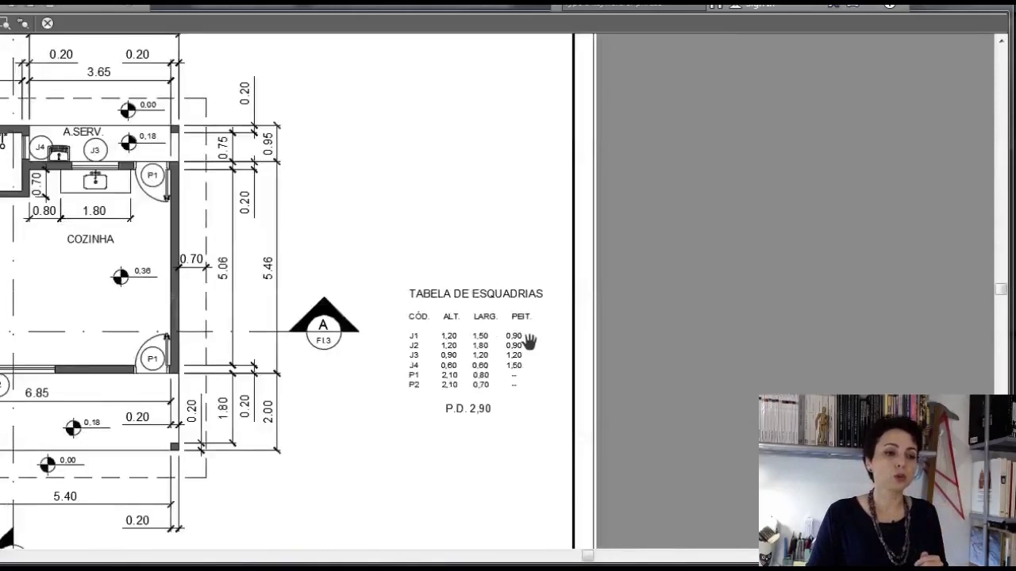
Step: Examine the scale and sheet number cells of the title block in the preview
scroll(158, 234, down, 3)
scroll(42, 483, up, 2)
scroll(95, 431, up, 2)
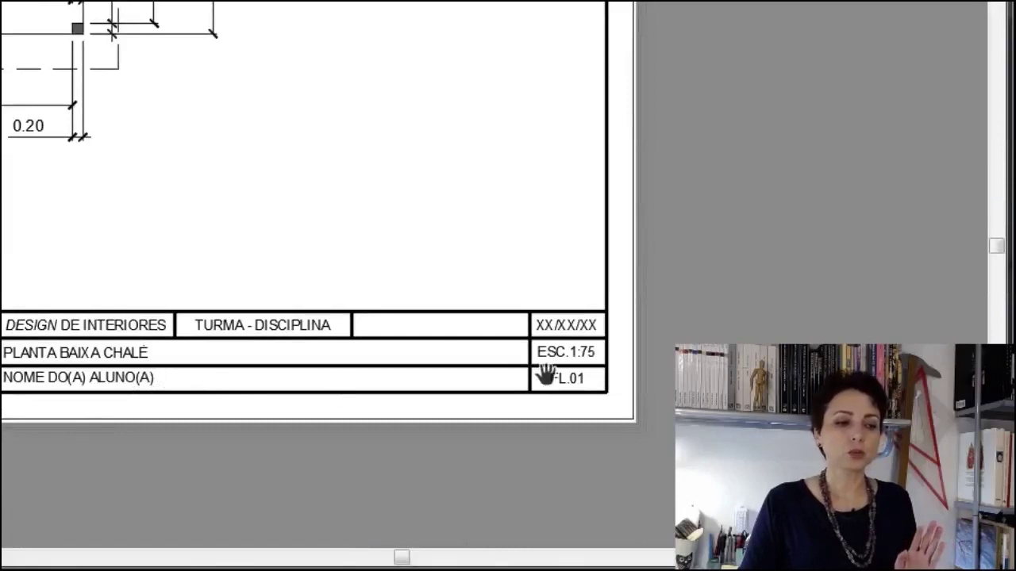
Step: Examine the whole sheet in the plot preview, including the plan's placement within the margins
scroll(29, 294, down, 4)
middle_drag(16, 278, 248, 378)
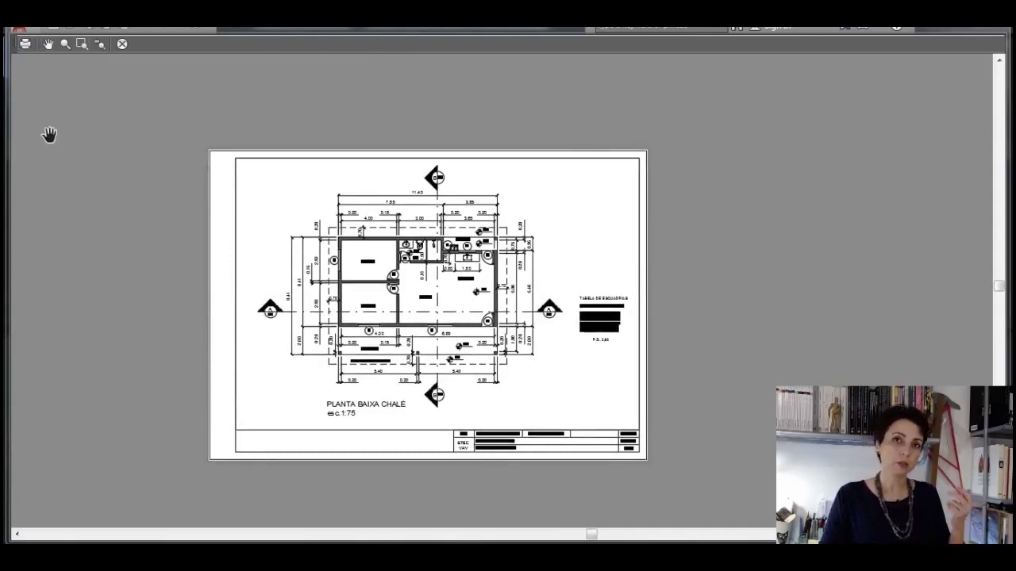
click(122, 45)
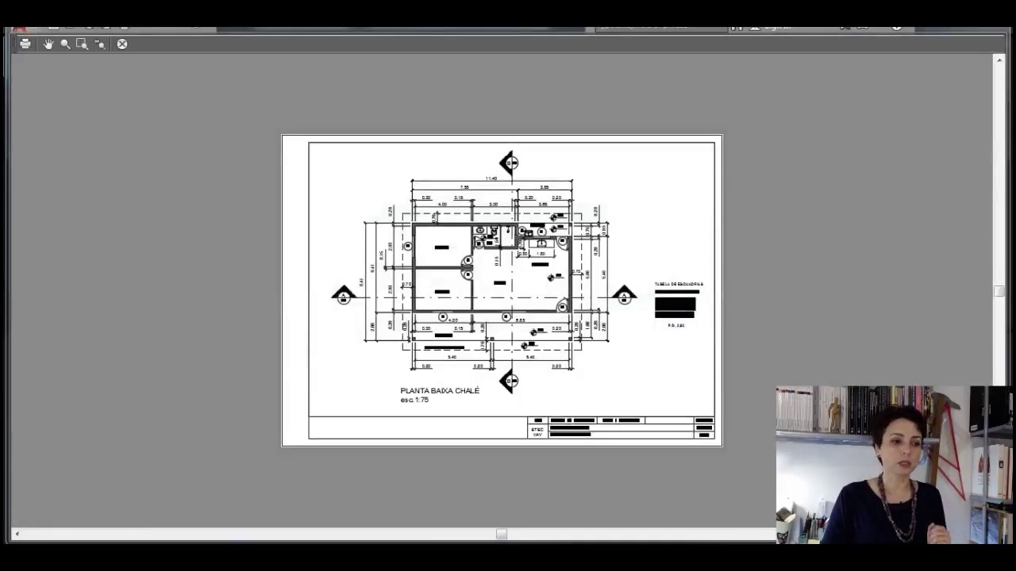
scroll(615, 298, up, 4)
scroll(532, 300, up, 5)
scroll(533, 303, down, 9)
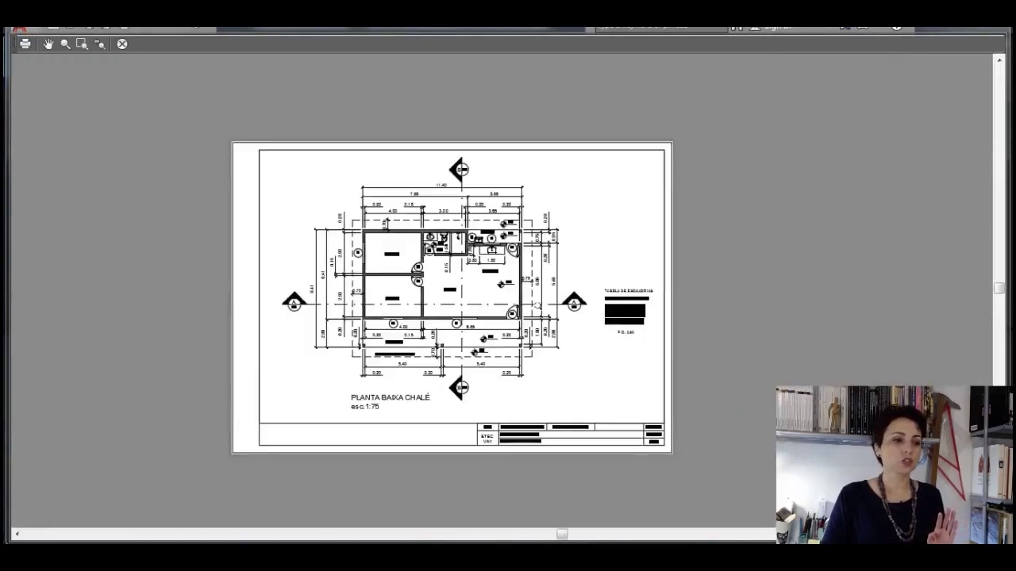
middle_drag(542, 306, 561, 312)
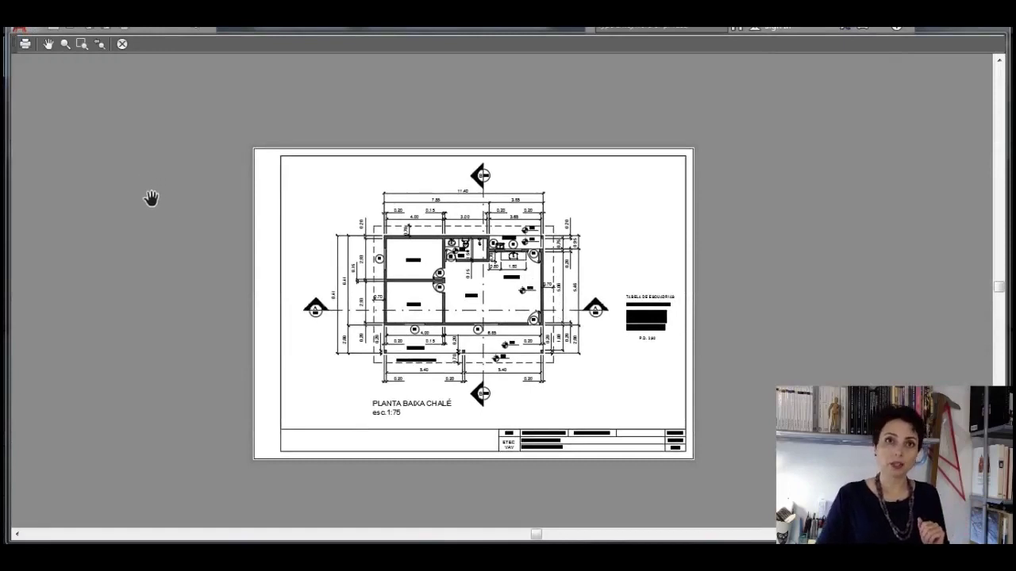
Step: Plot the previewed sheet to a PDF on the desktop (Área de Trabalho) with the file name FOLHA 01
click(25, 46)
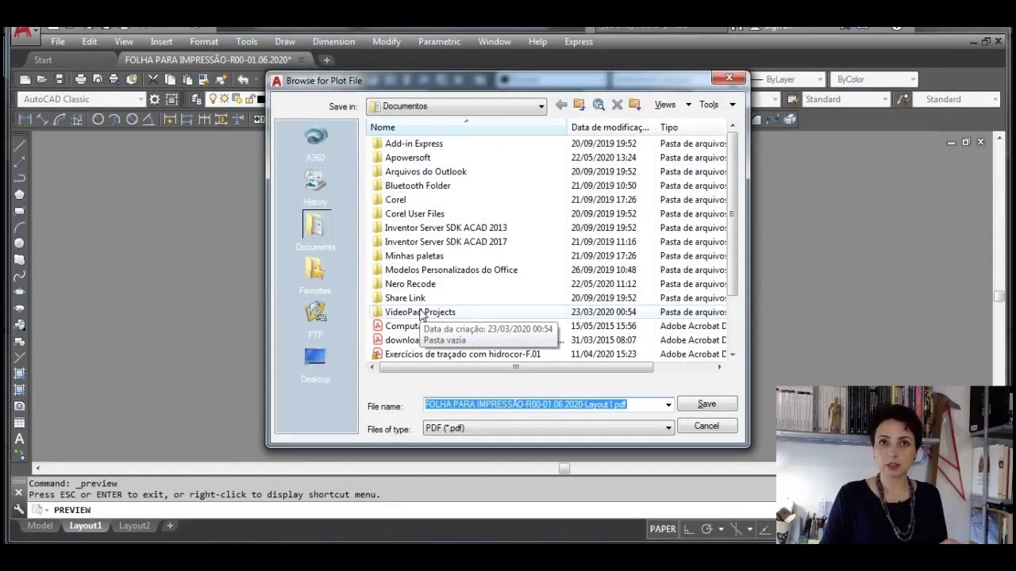
click(315, 360)
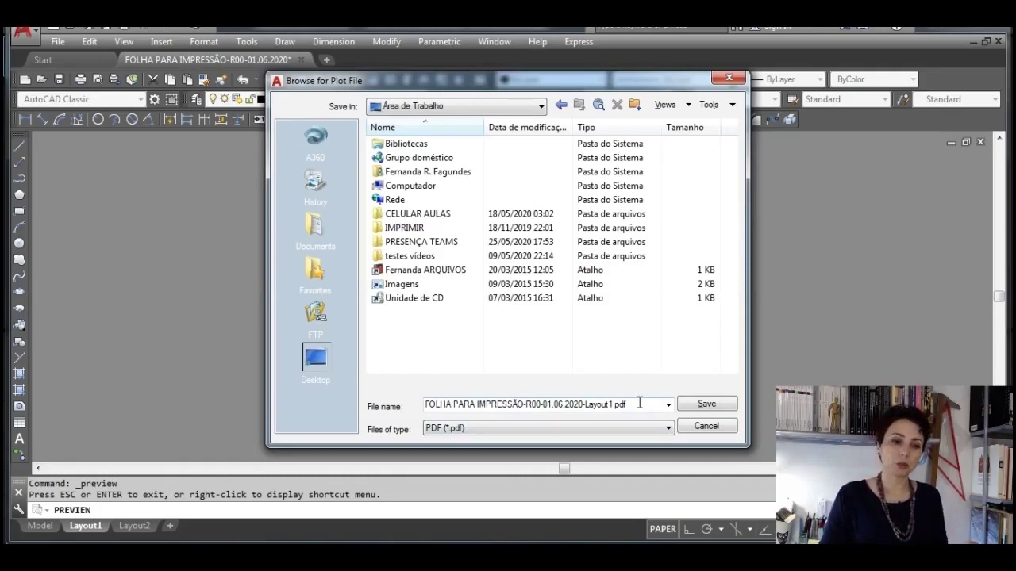
triple_click(639, 403)
text(FOLHA 01)
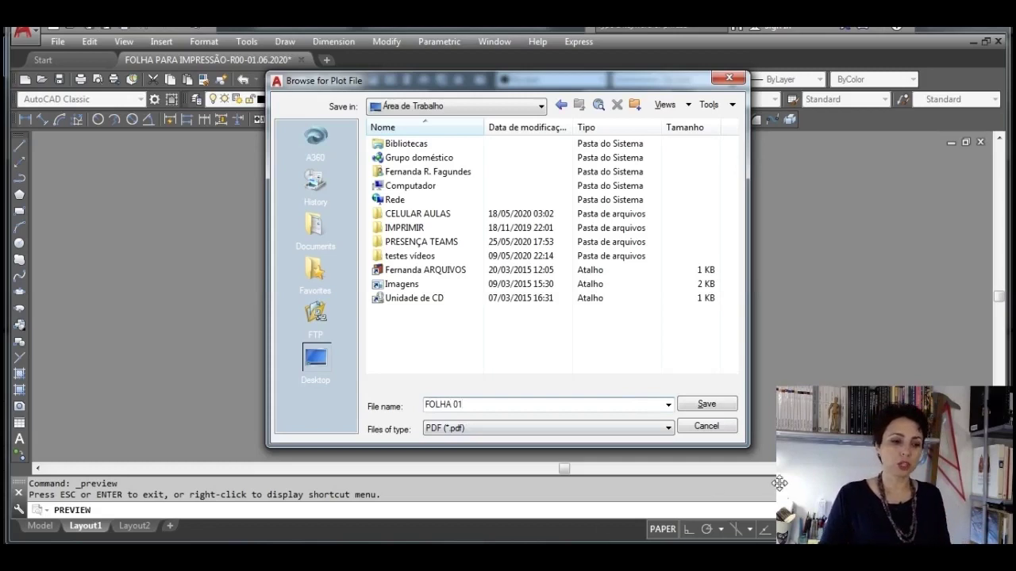
click(727, 407)
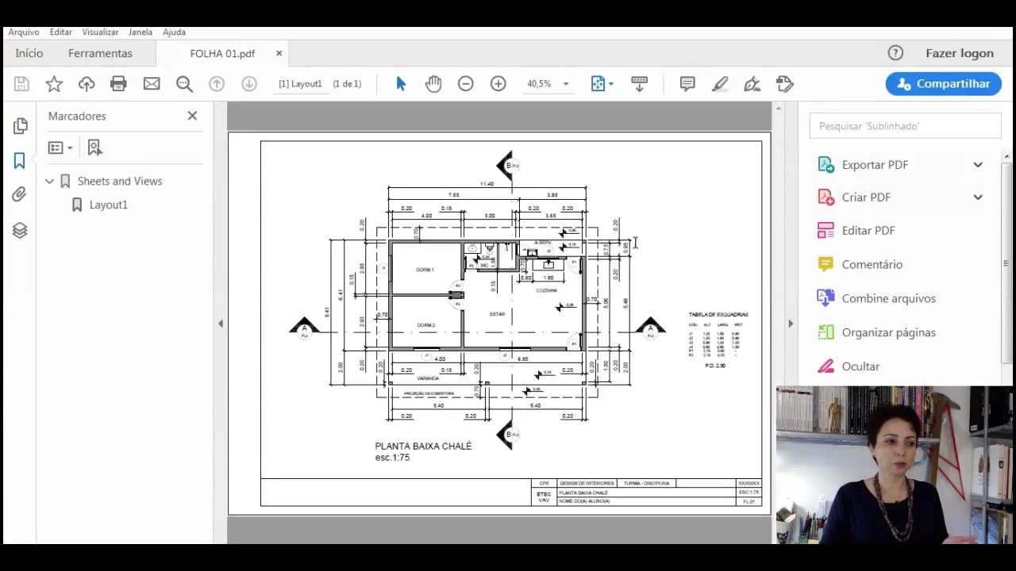
Step: Hide the bookmarks pane of FOLHA 01.pdf and examine the chalet's rooms and dimensions at 100% zoom
click(192, 116)
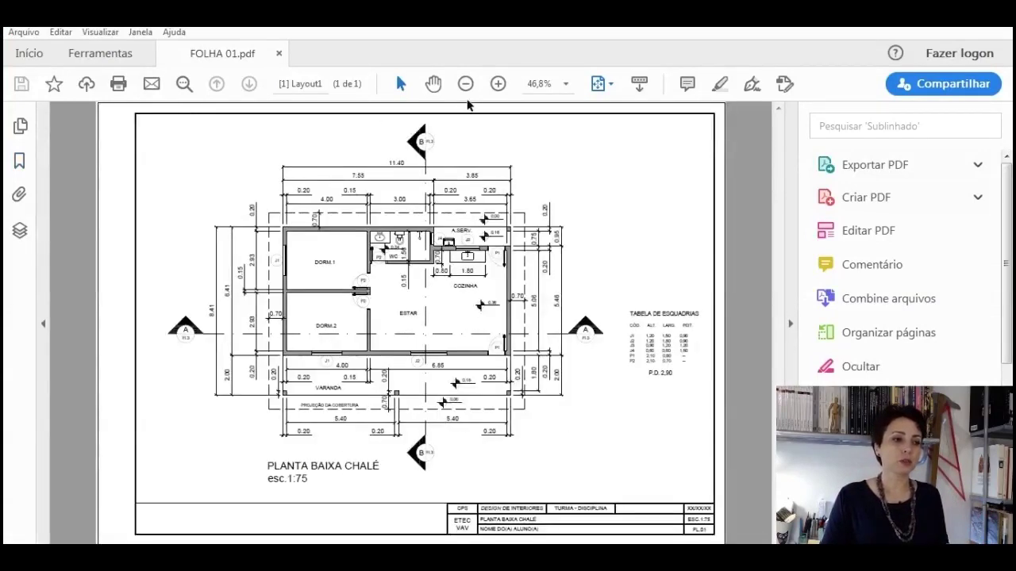
click(497, 83)
click(497, 83)
click(498, 83)
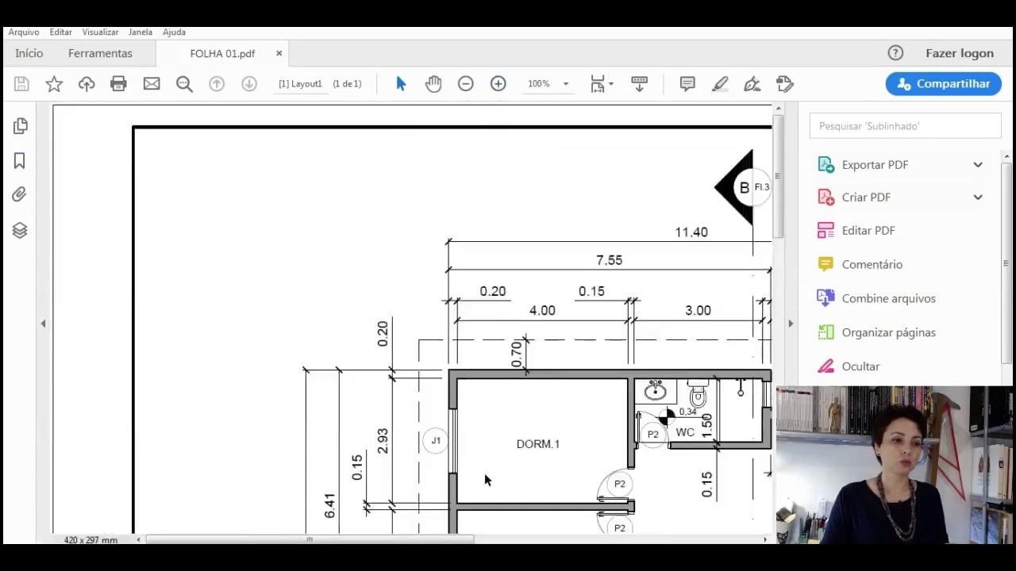
drag(421, 540, 575, 542)
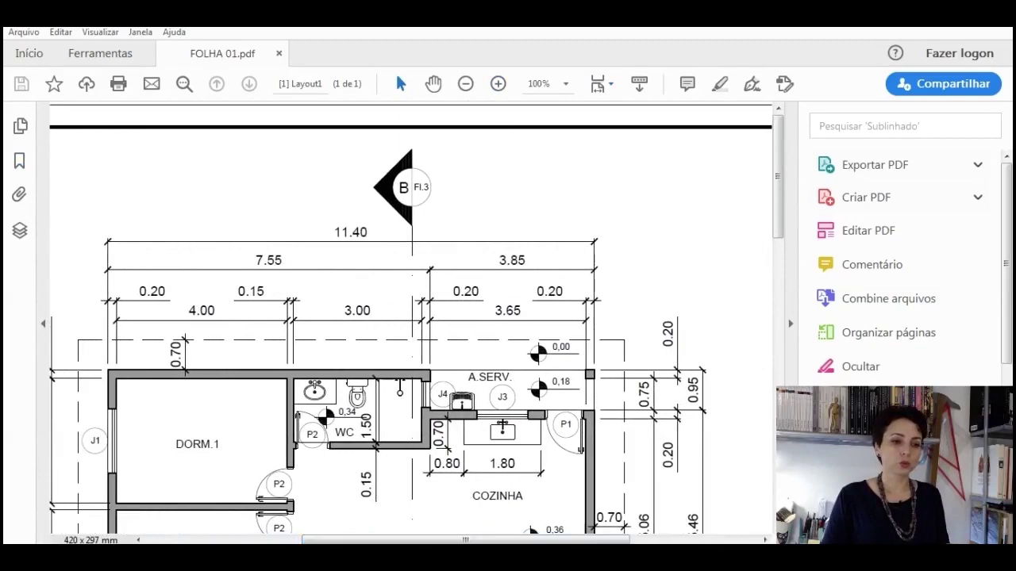
scroll(604, 489, down, 3)
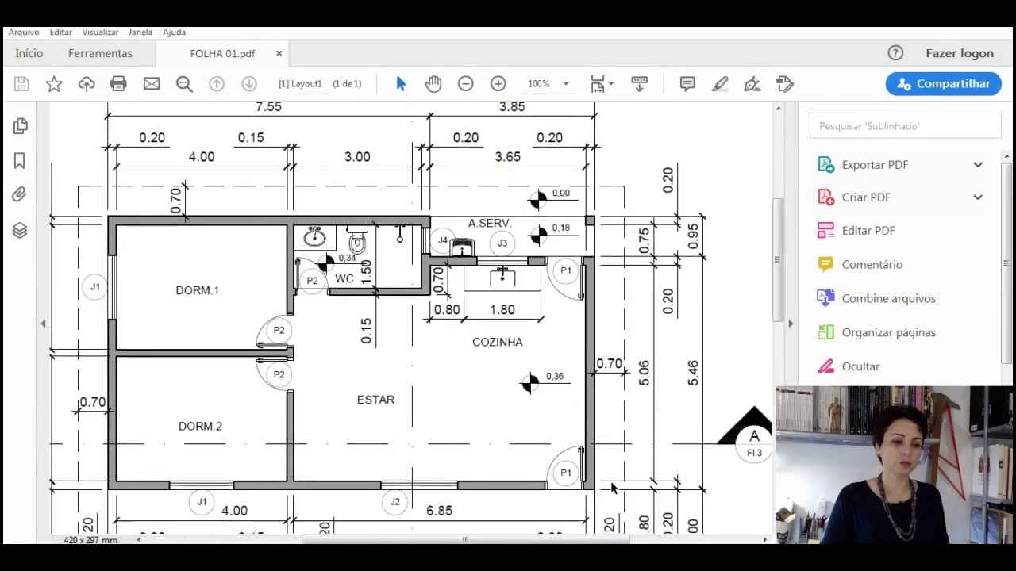
Step: Examine the title block, its scale and sheet cells, and the TABELA DE ESQUADRIAS in the PDF
scroll(611, 482, down, 4)
scroll(611, 482, down, 3)
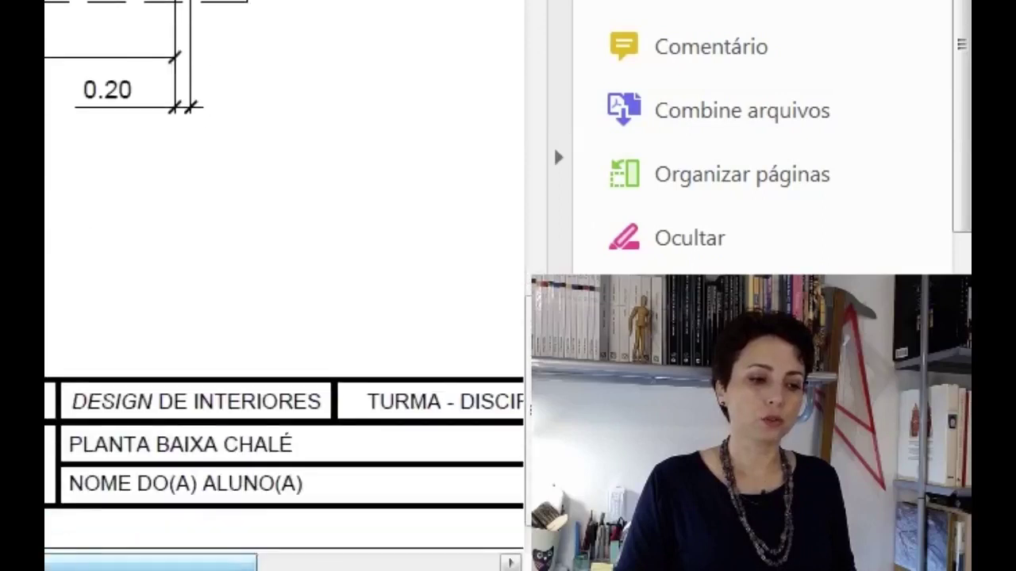
drag(57, 556, 204, 558)
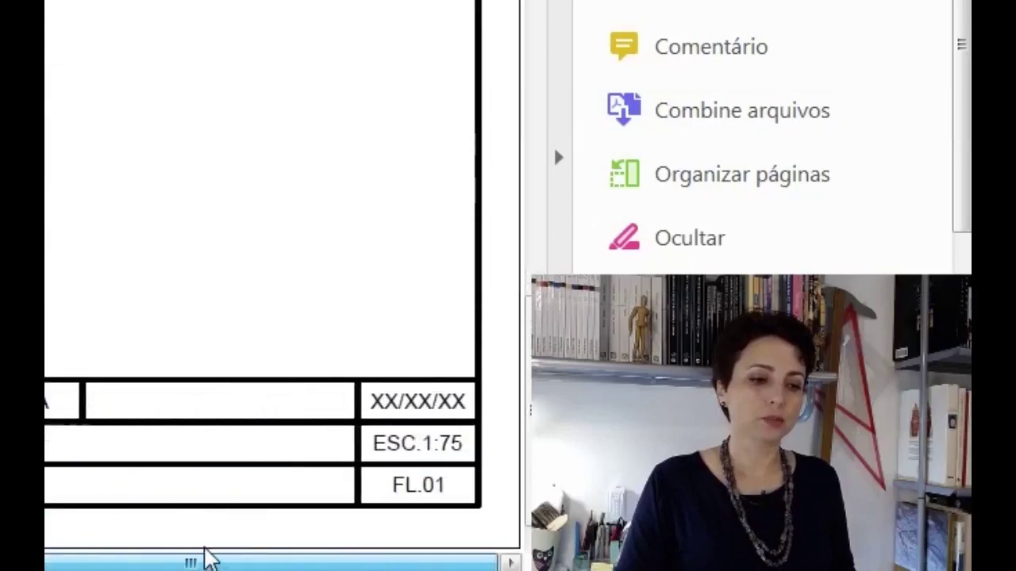
scroll(151, 353, up, 1)
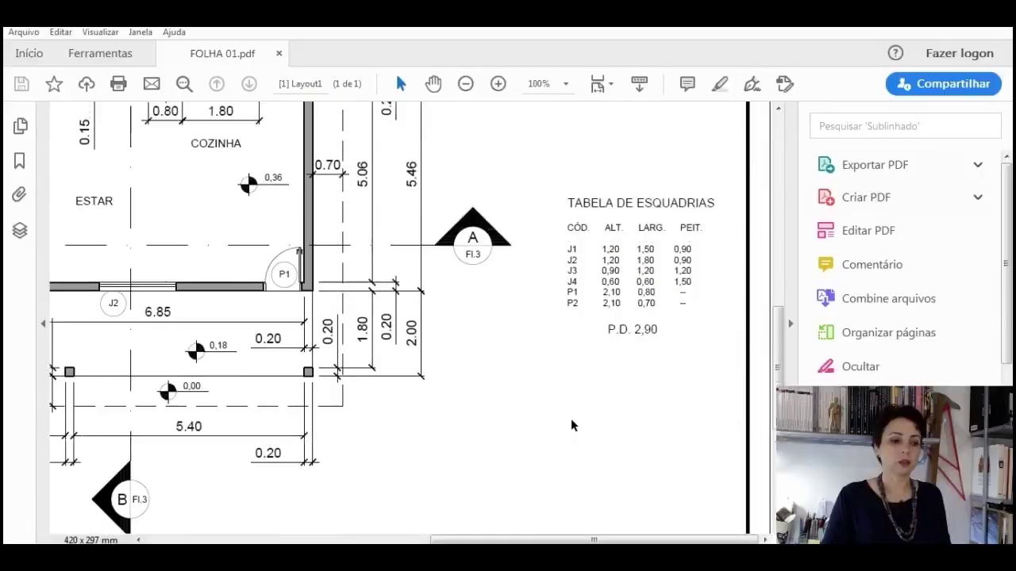
scroll(572, 423, up, 3)
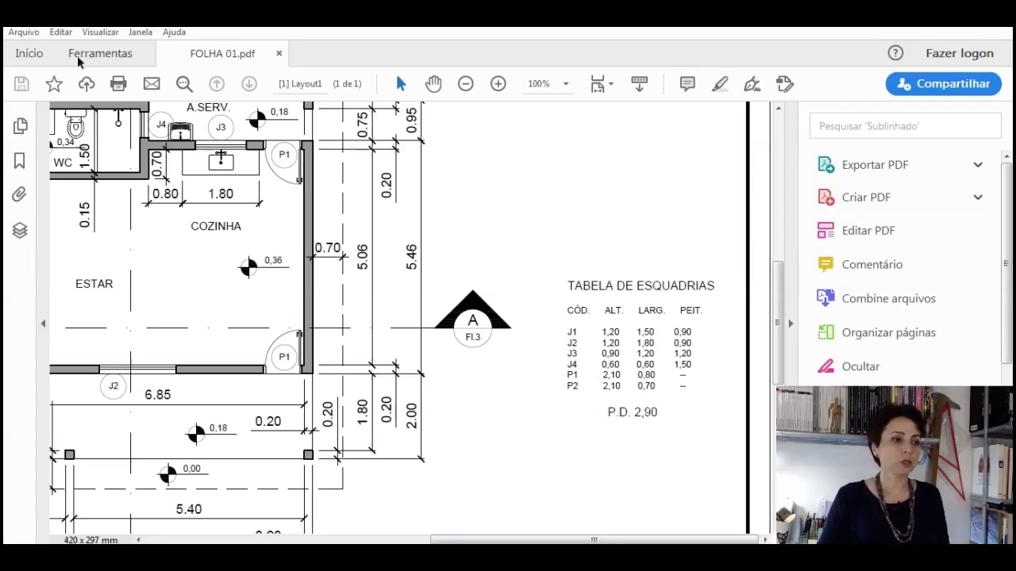
Step: Show the PDF in full-screen mode, and look over the floor plan again at 100% in the normal view
click(93, 35)
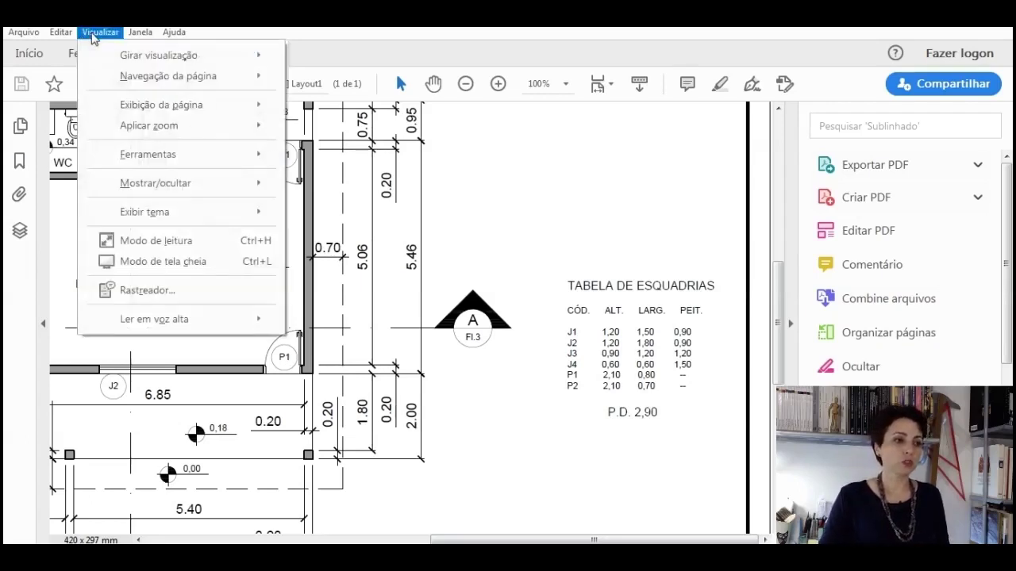
click(147, 262)
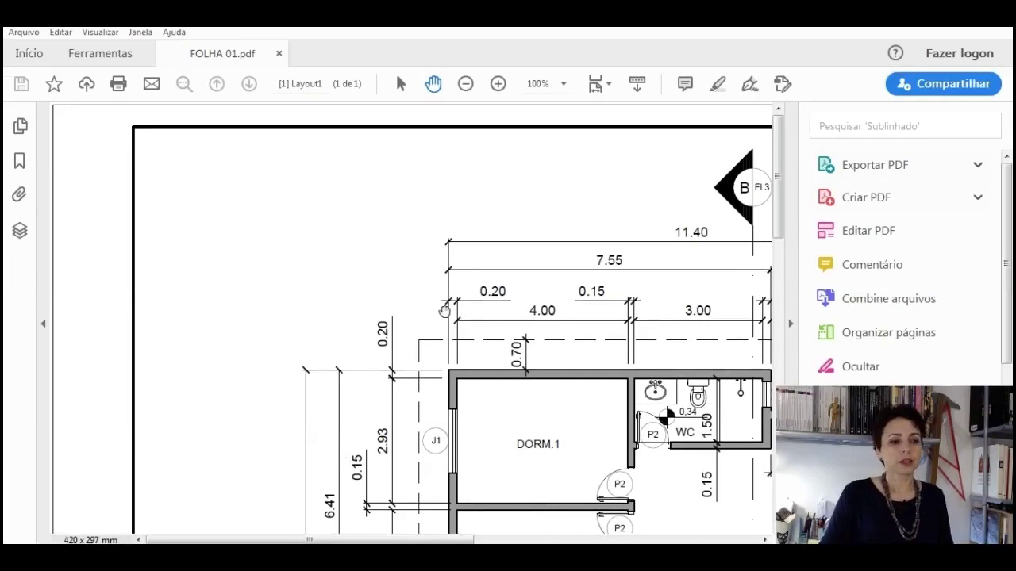
scroll(504, 339, down, 1)
scroll(539, 365, down, 1)
scroll(346, 327, right, 5)
scroll(346, 328, down, 2)
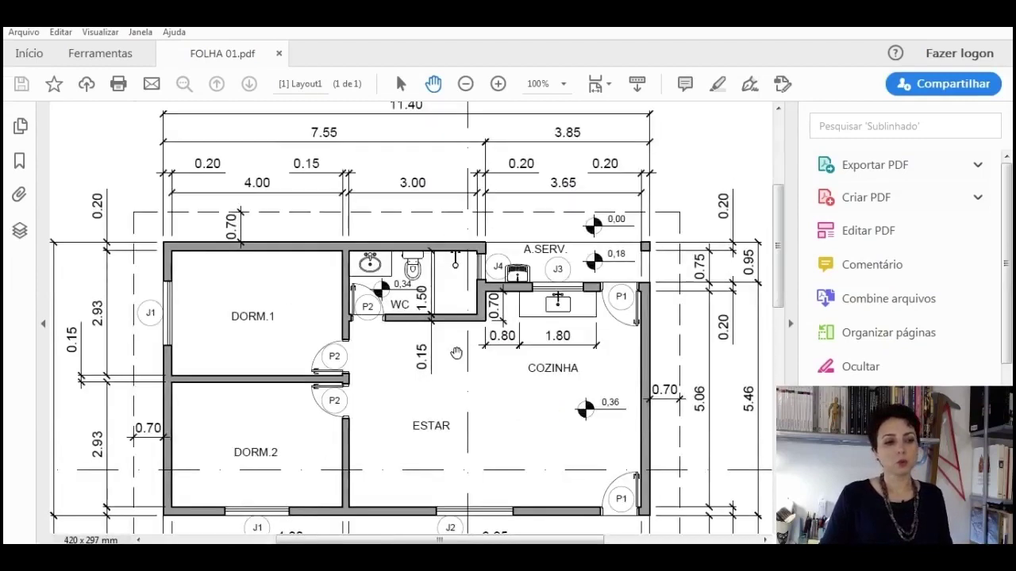
scroll(476, 451, down, 3)
scroll(539, 440, right, 5)
scroll(539, 440, down, 2)
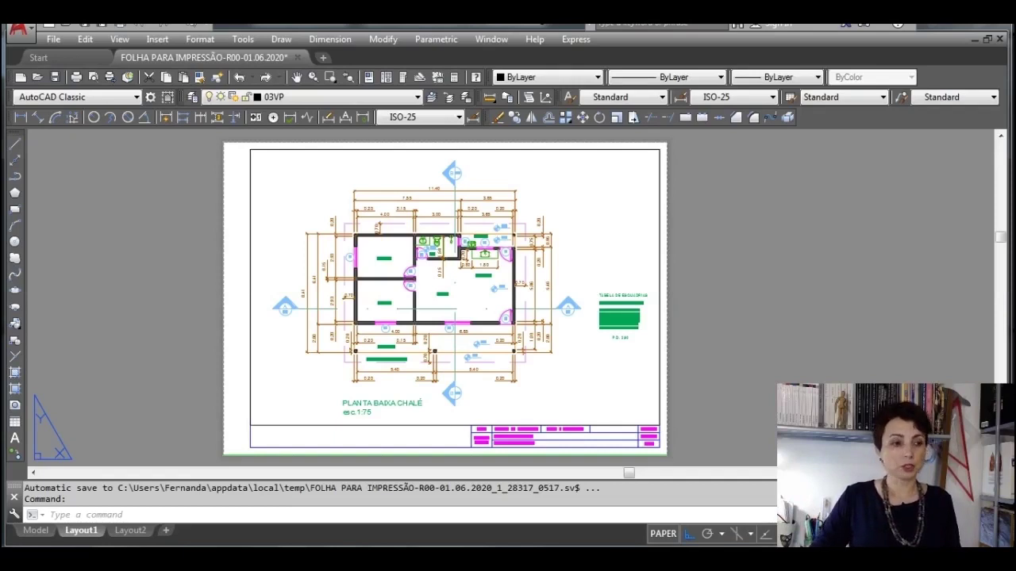
Step: Start saving the drawing under a new name as an AutoCAD Drawing Template (*.dwt) on the desktop
click(53, 39)
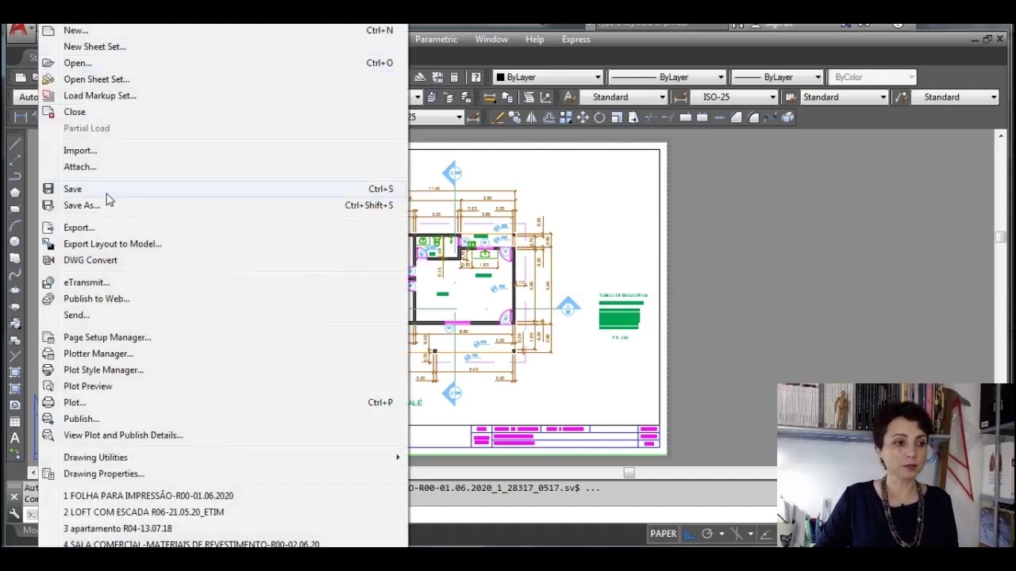
click(79, 206)
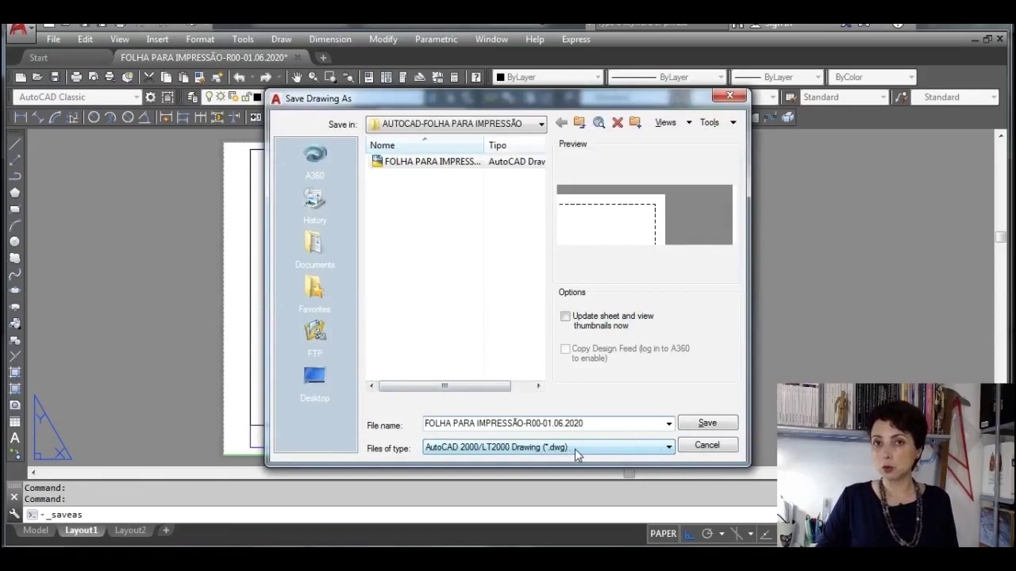
click(669, 449)
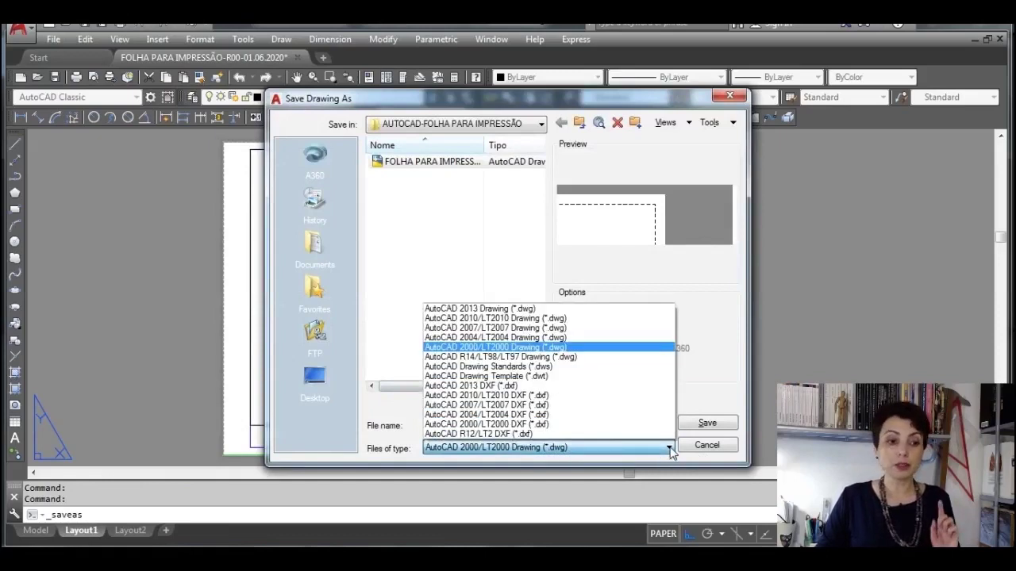
click(562, 378)
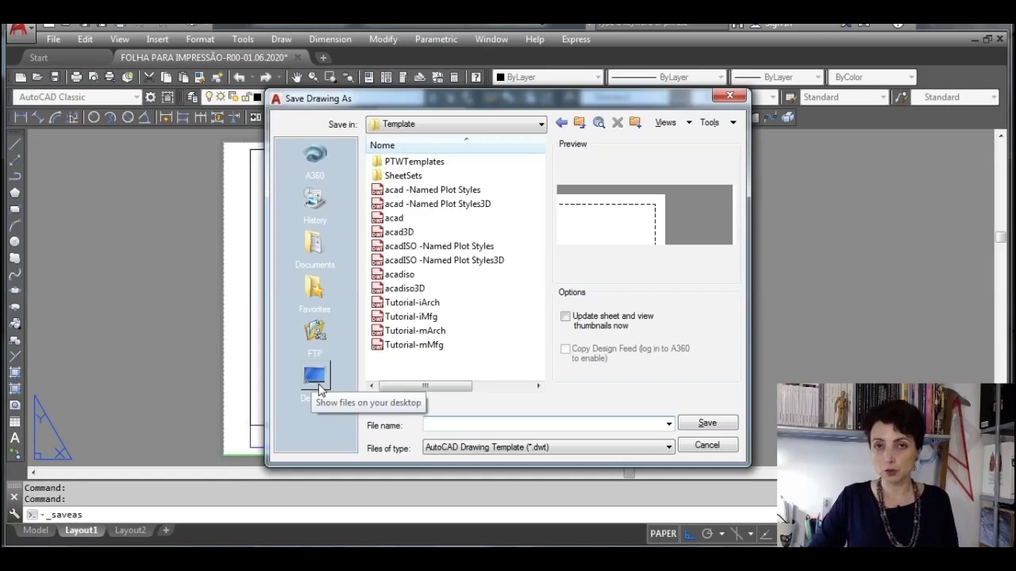
click(317, 381)
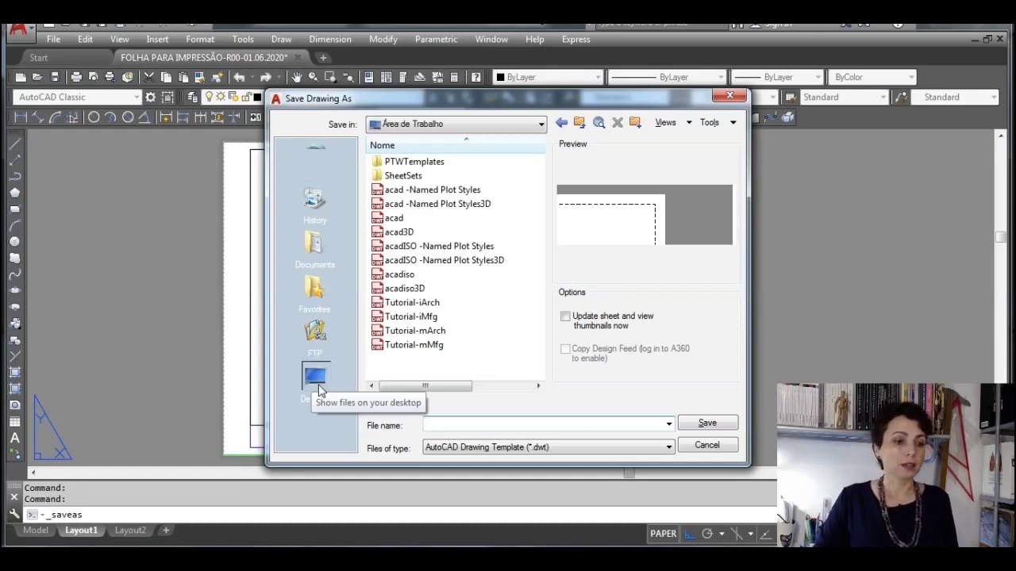
Step: Save the template with the file name FOLHA A3 and the description A3
click(448, 425)
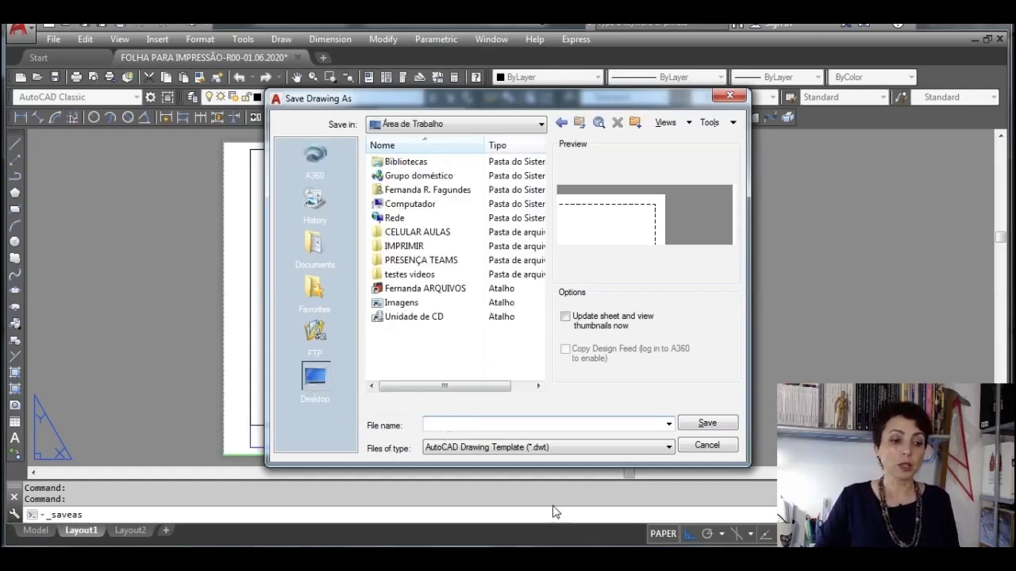
key(Caps_Lock)
text(fo)
key(BackSpace)
key(BackSpace)
key(Caps_Lock)
text(FOLHA A3)
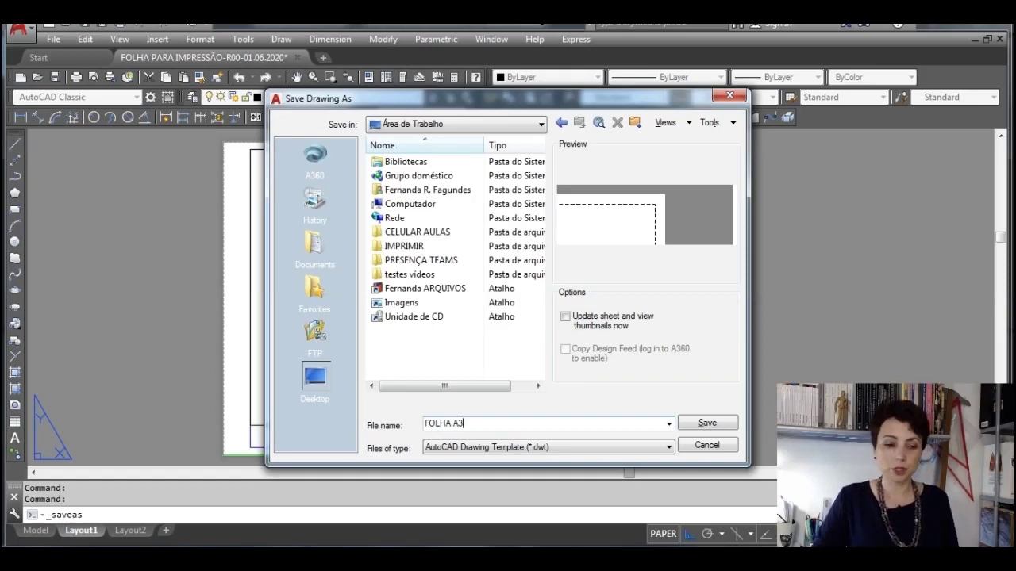
click(711, 424)
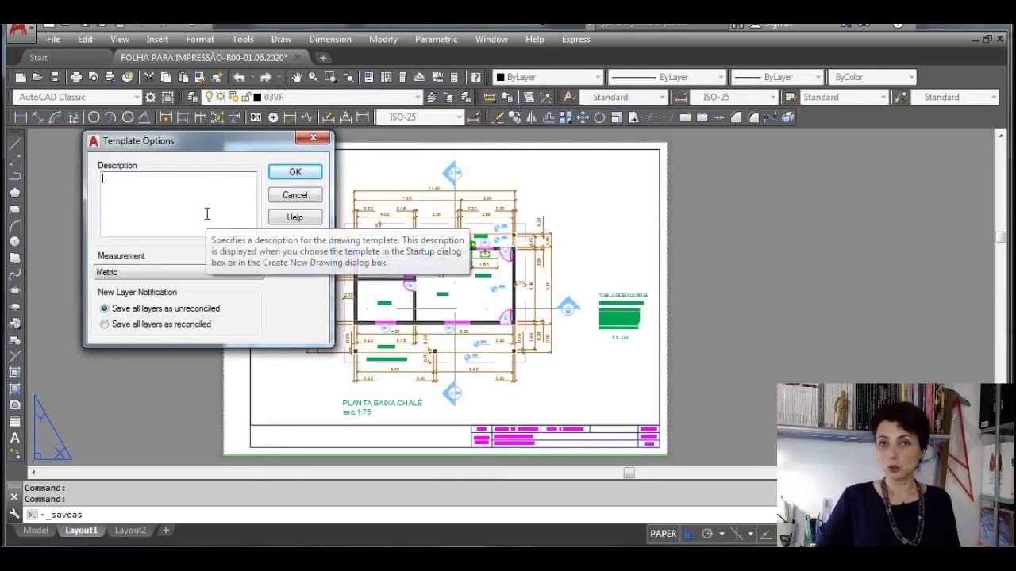
text(A3)
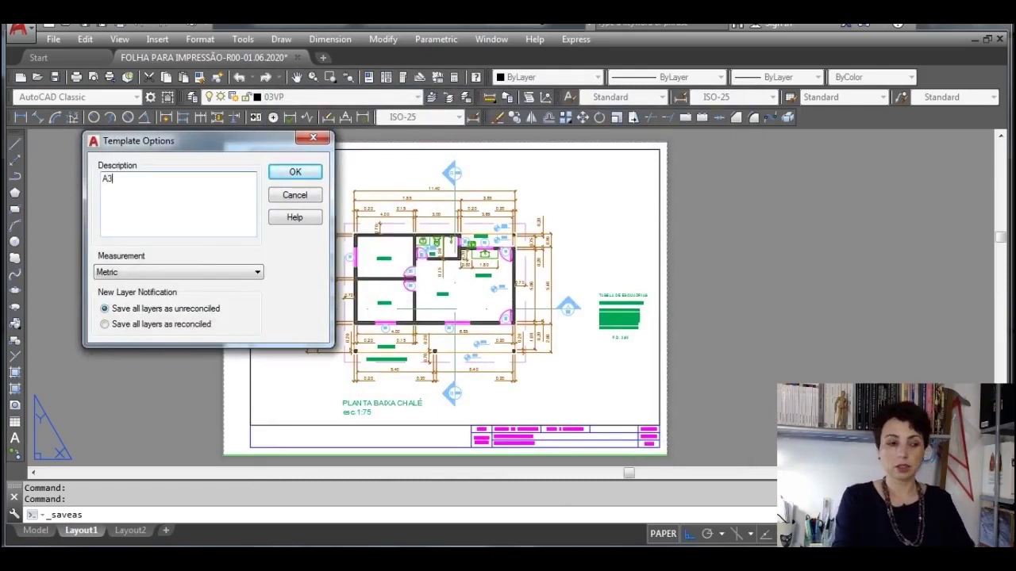
click(291, 175)
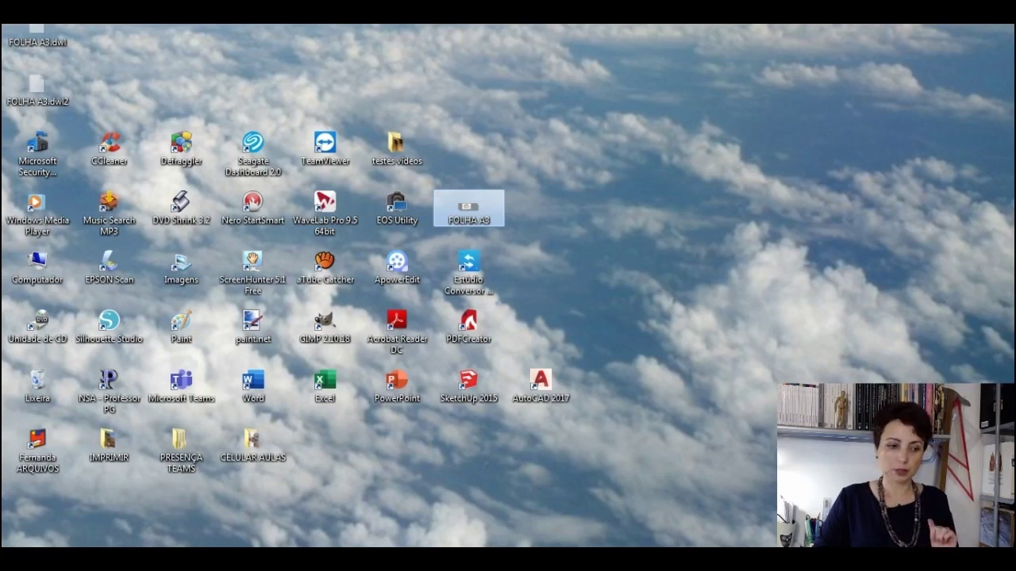
Step: Switch back to AutoCAD, create a new blank drawing, and check its layers in the Layer Properties Manager
key(alt+Tab)
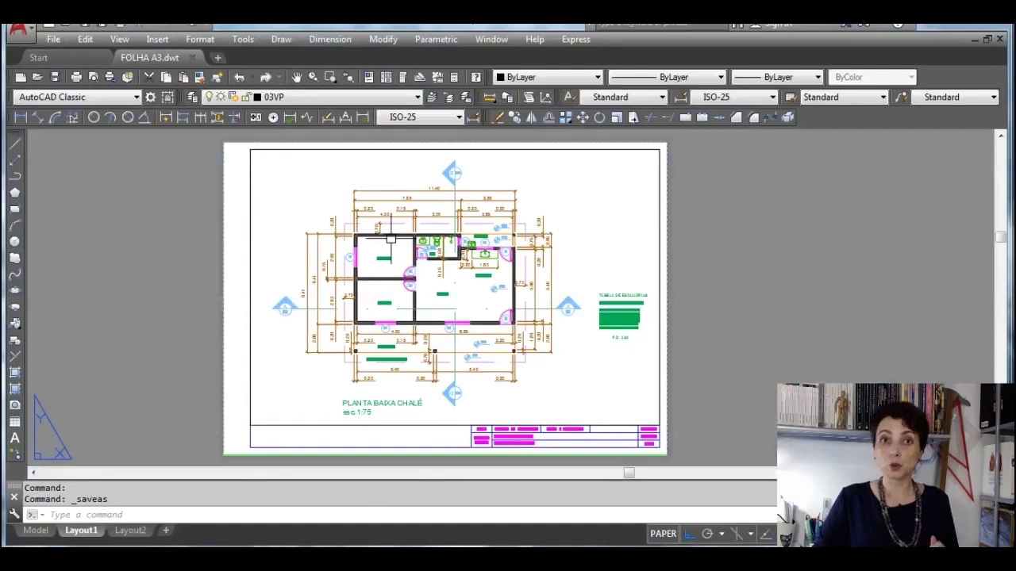
click(217, 58)
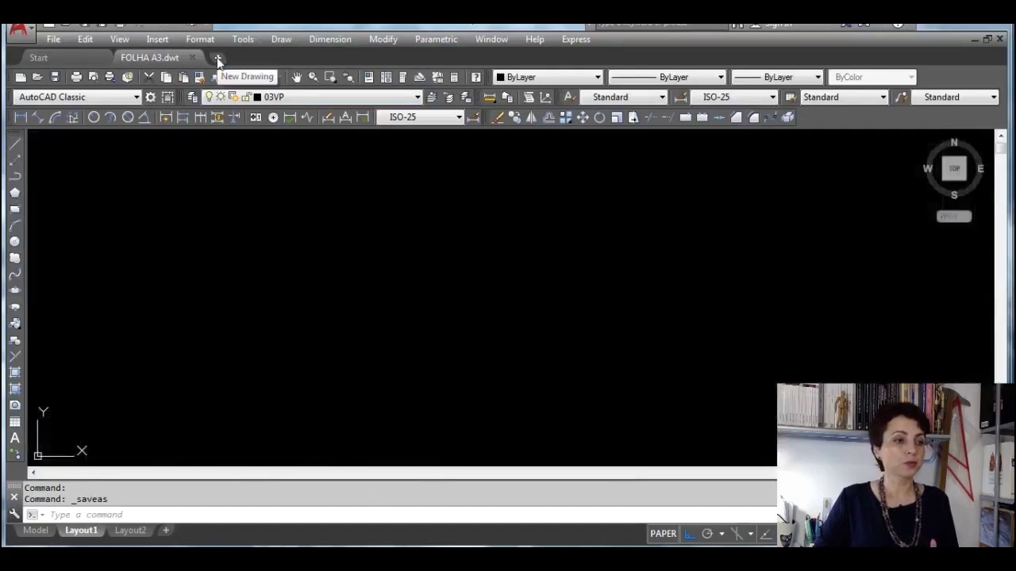
click(418, 97)
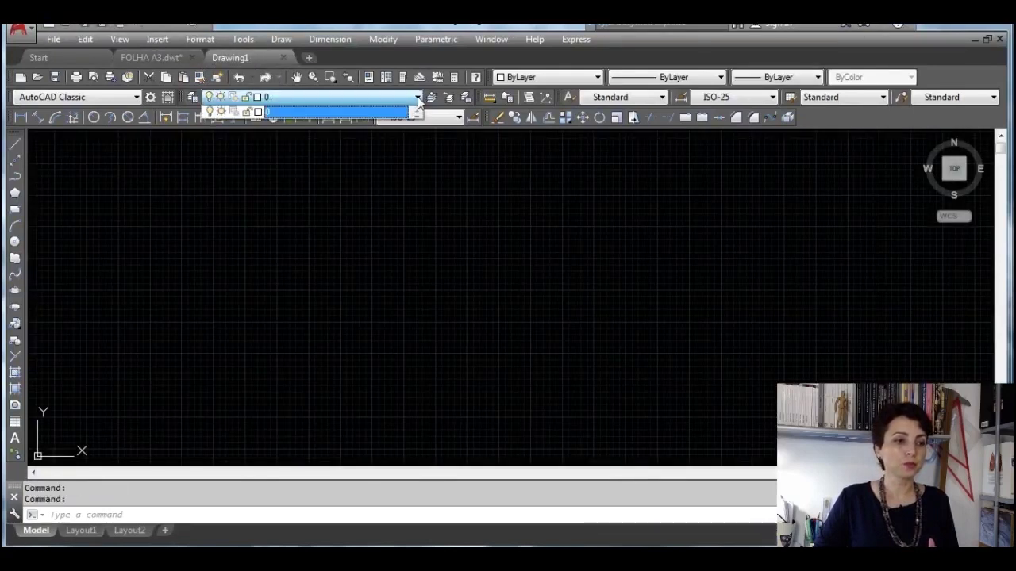
click(192, 97)
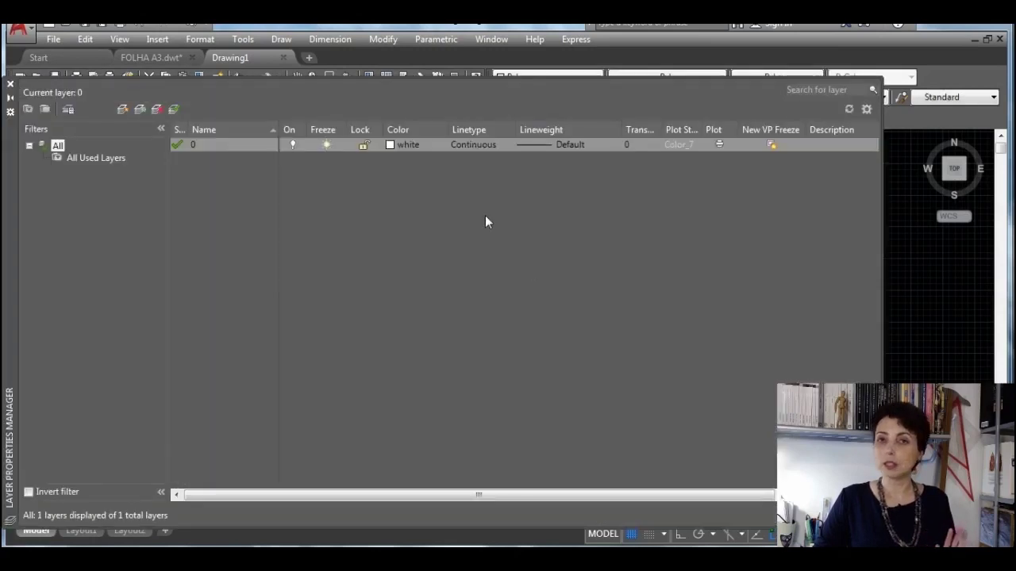
click(9, 83)
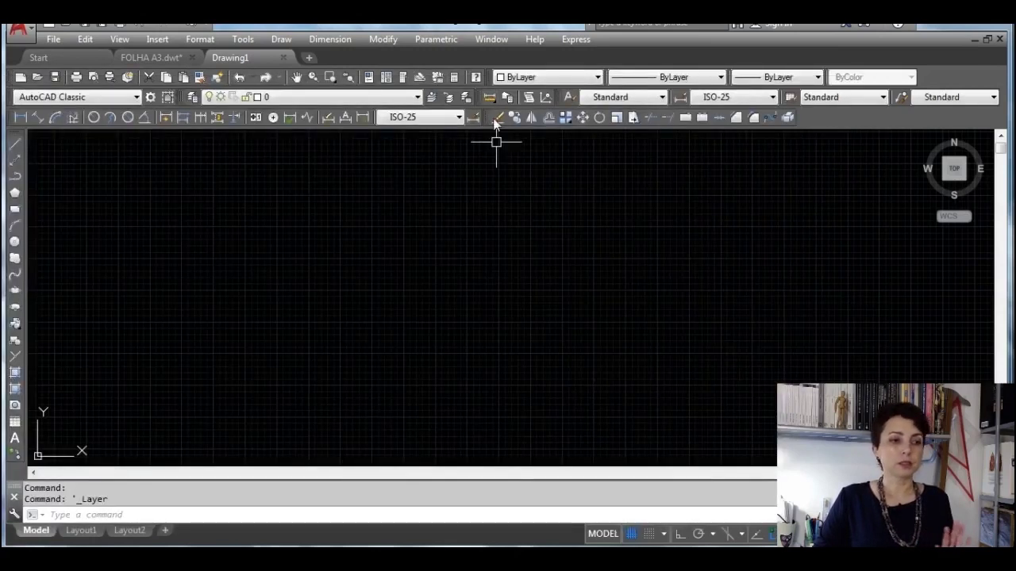
Step: Turn off the grid display in the new drawing's model space
key(F7)
key(F7)
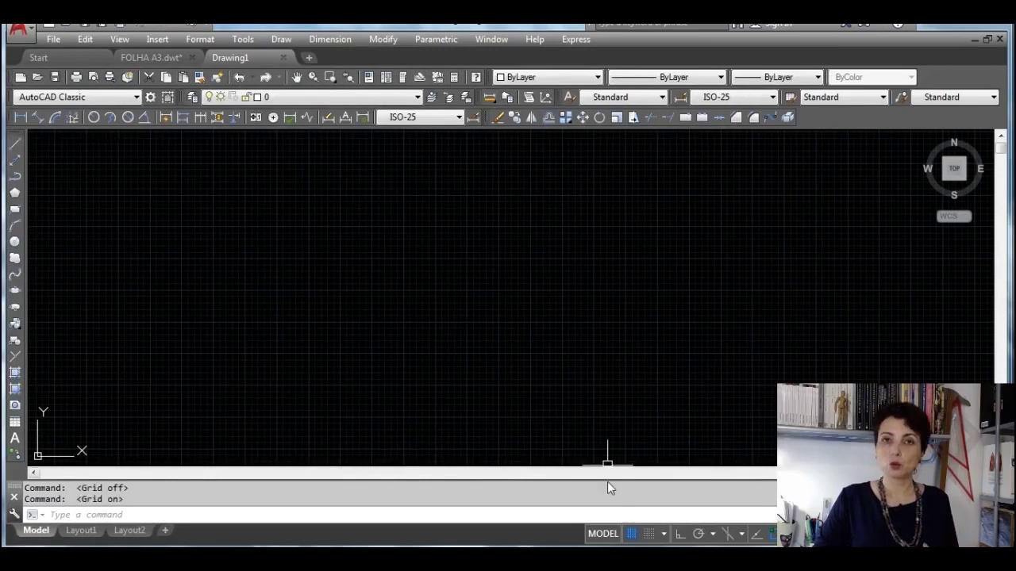
click(632, 533)
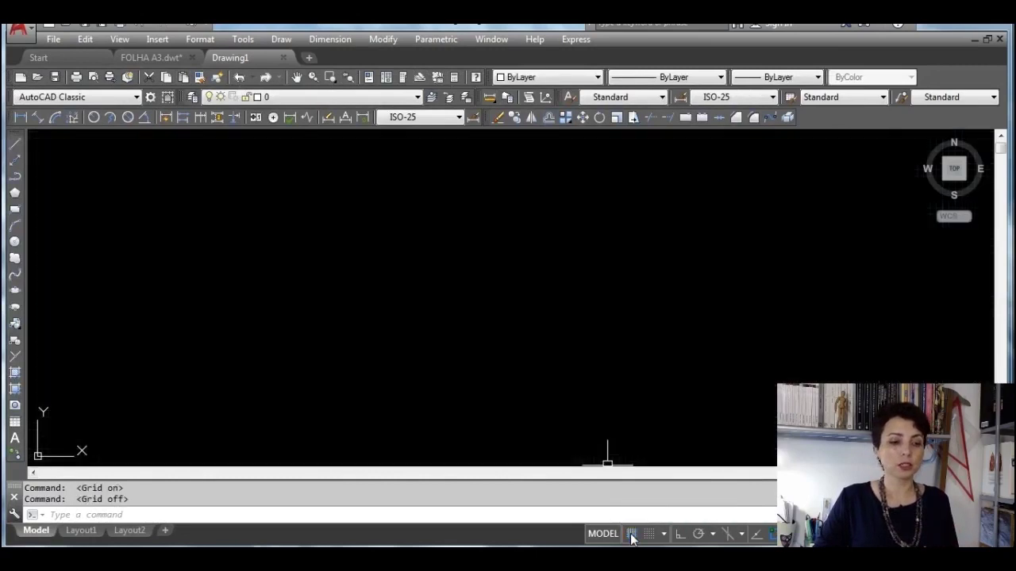
scroll(447, 300, down, 5)
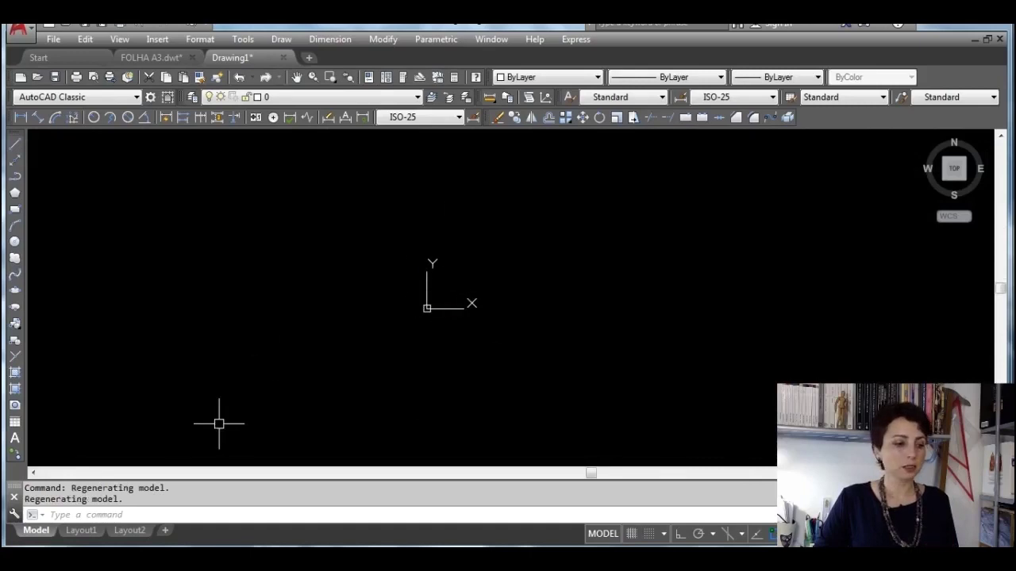
Step: In Layout1, start inserting a layout from a template and choose the FOLHA A3 template file on the desktop
click(91, 533)
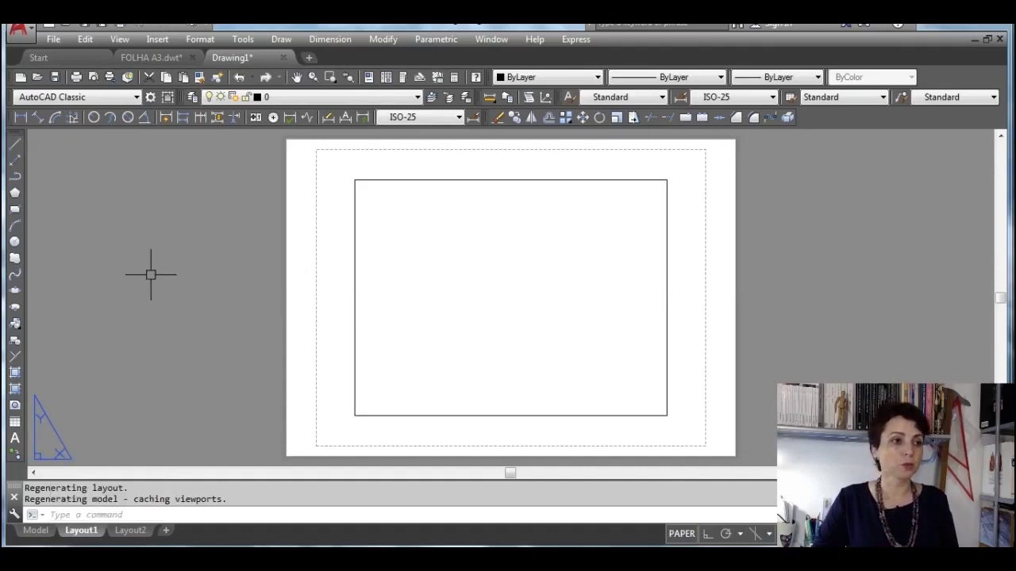
click(154, 42)
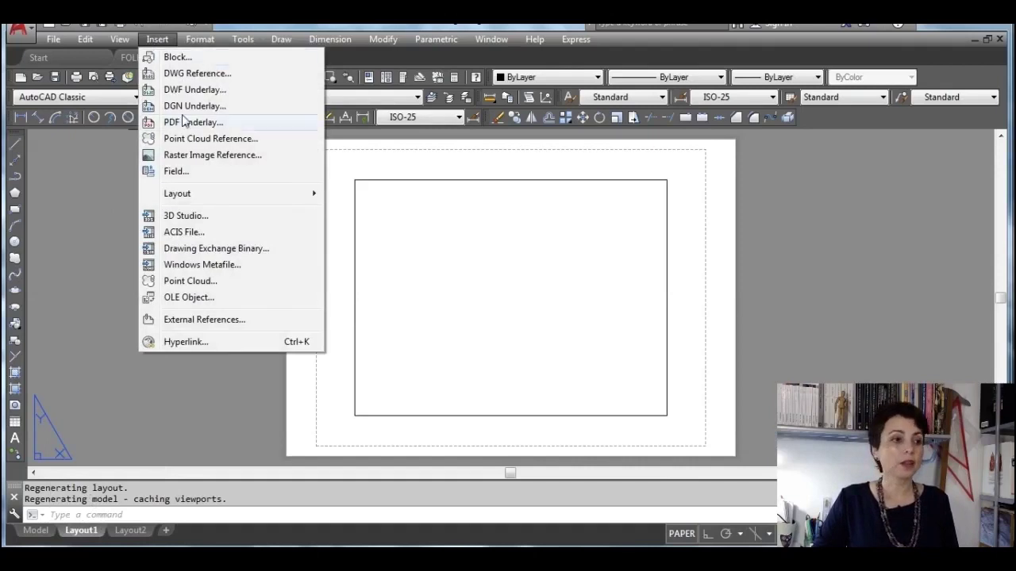
mouse_move(203, 201)
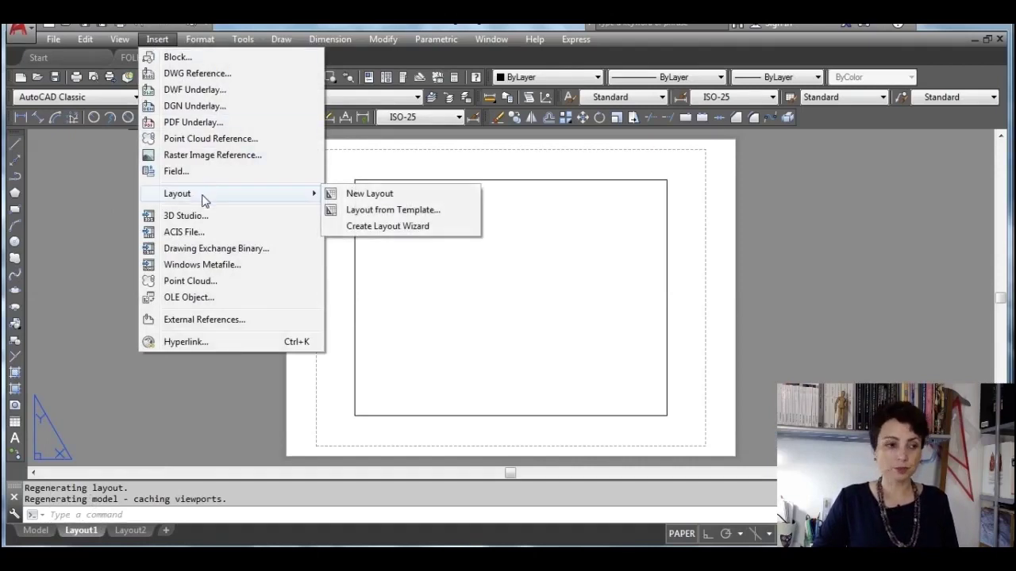
click(437, 213)
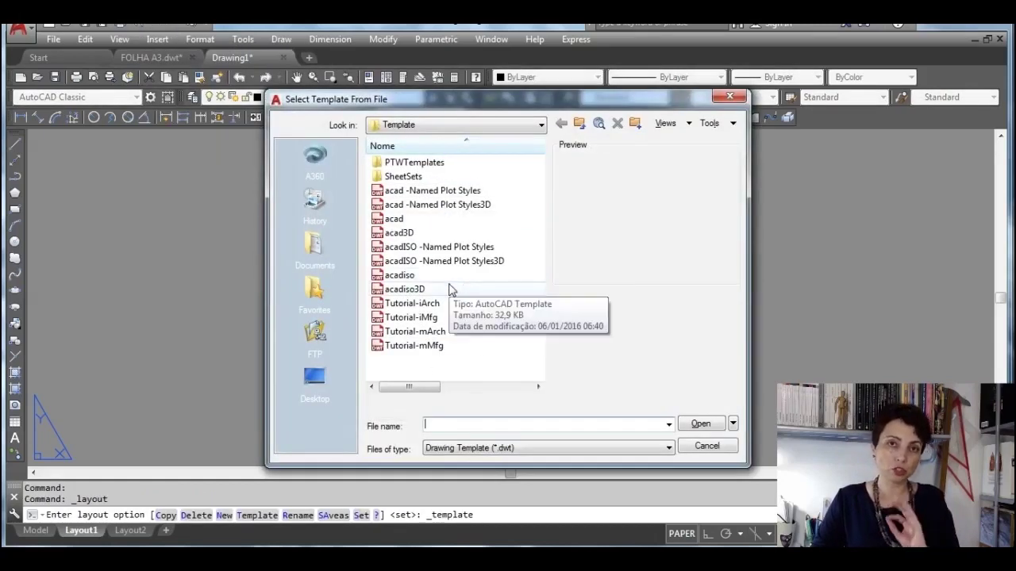
click(316, 381)
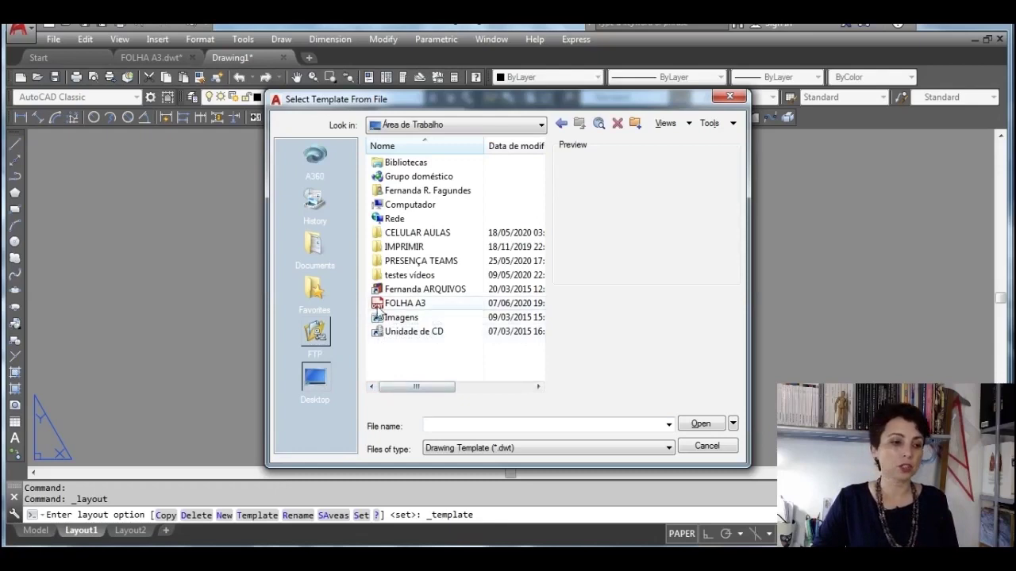
click(405, 303)
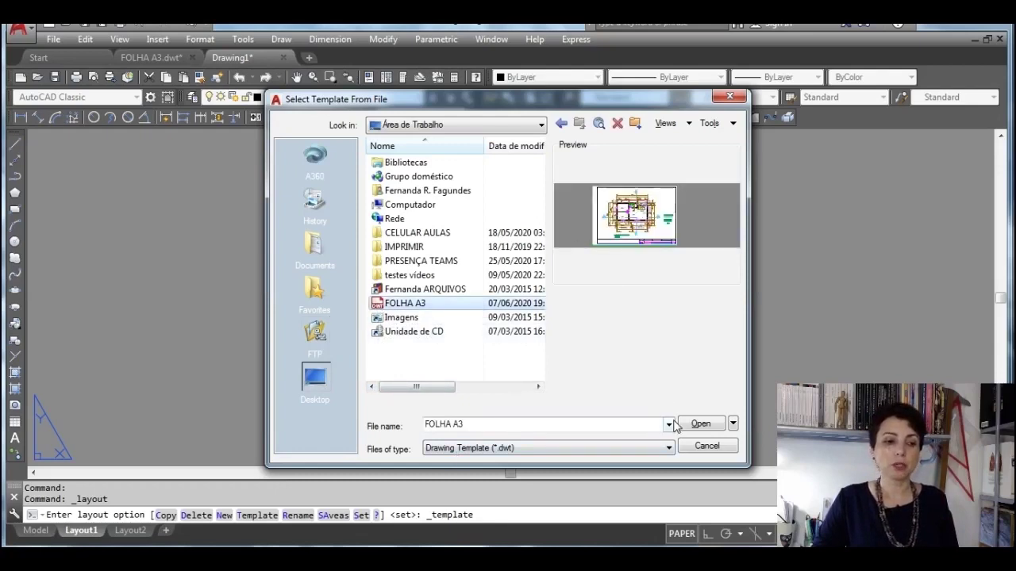
click(698, 428)
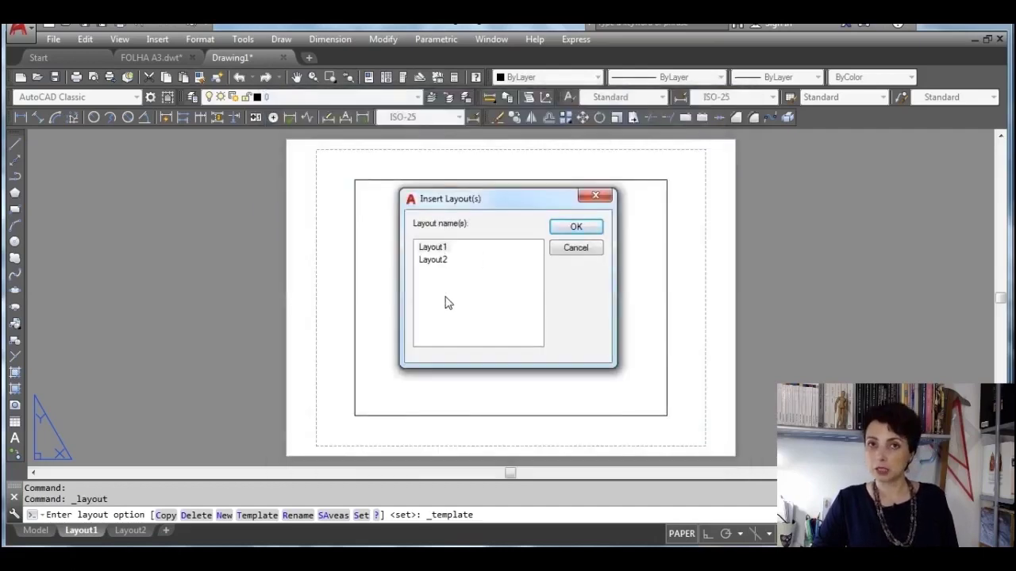
Step: Insert Layout1 from the template into the new drawing and open the imported layout
click(442, 249)
click(583, 229)
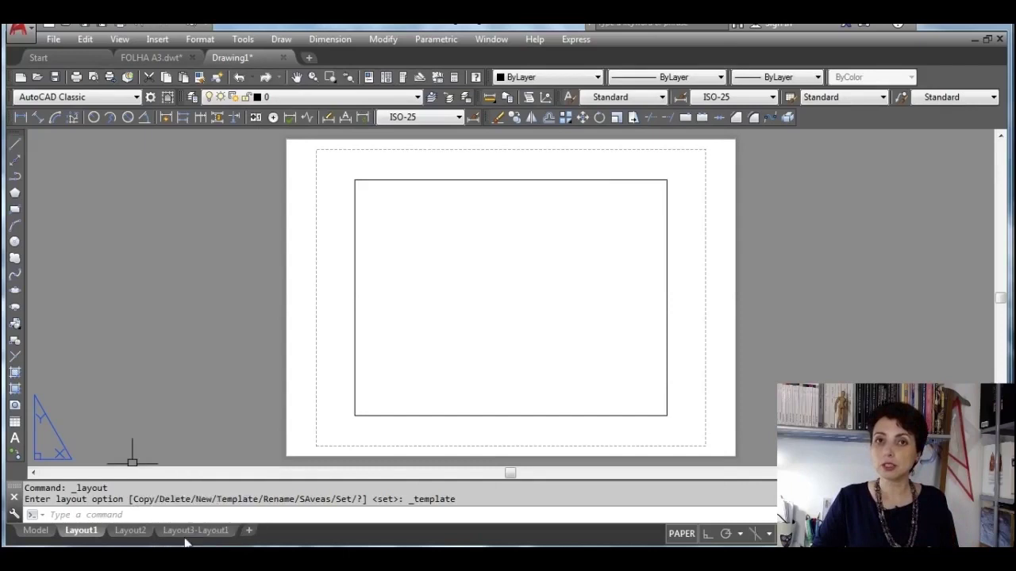
mouse_move(168, 538)
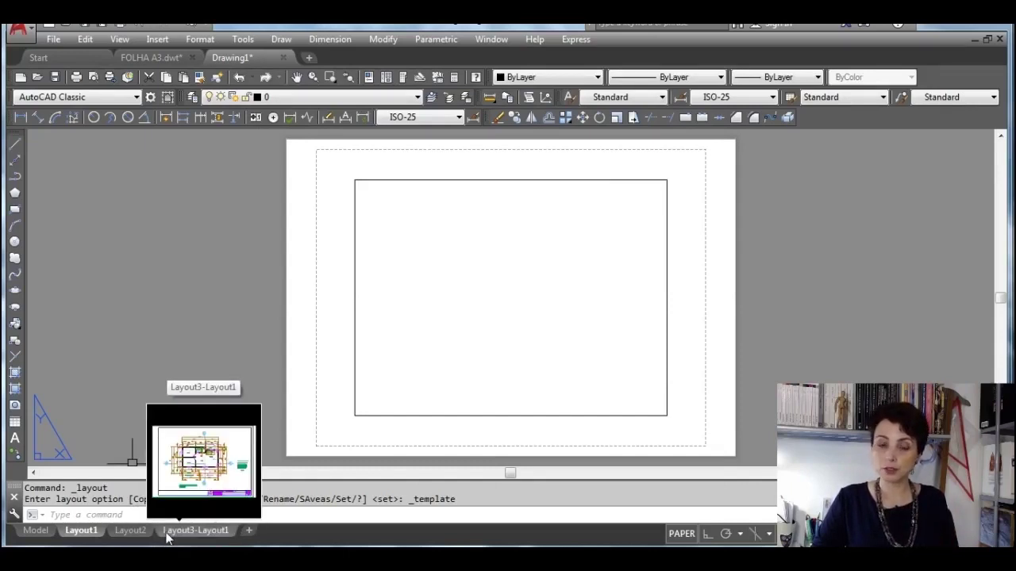
click(181, 538)
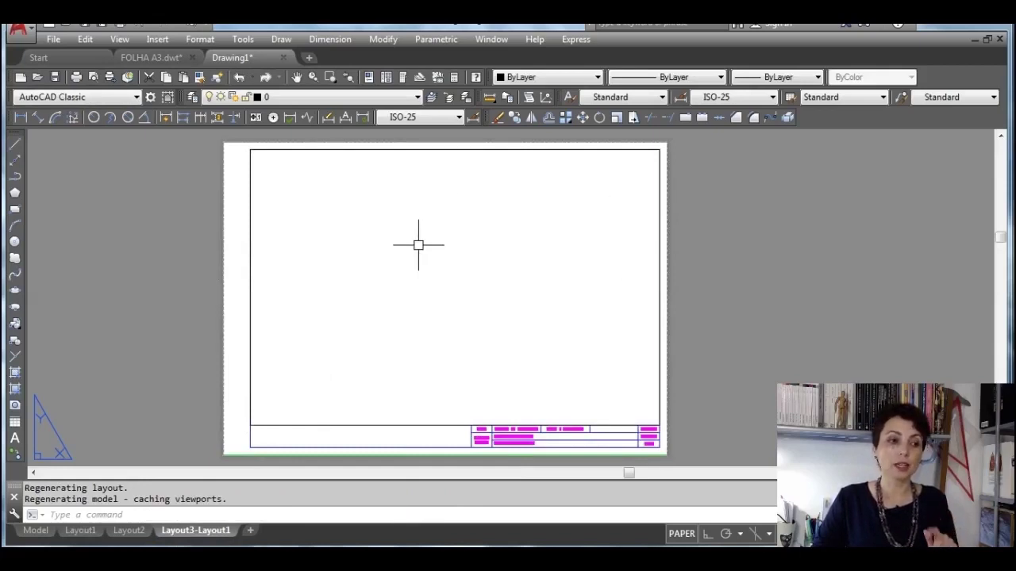
Step: Return to model space and draw a circle just above the origin
click(36, 531)
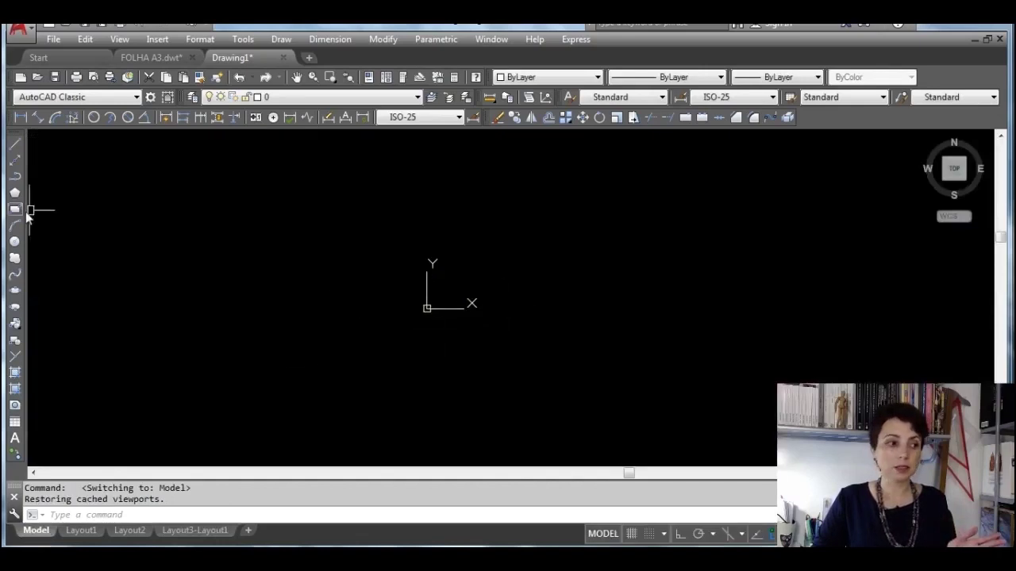
click(15, 242)
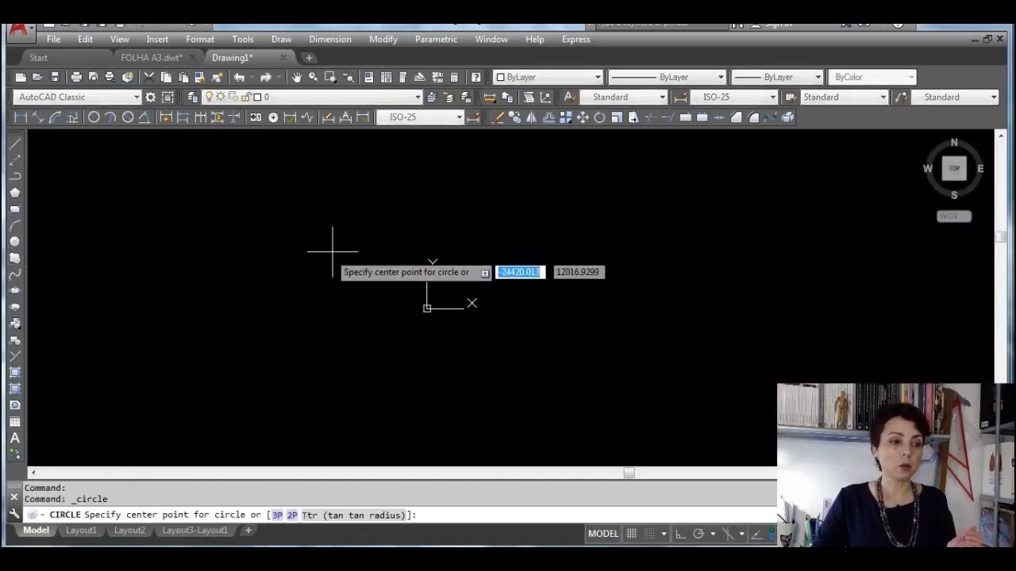
click(389, 227)
click(428, 291)
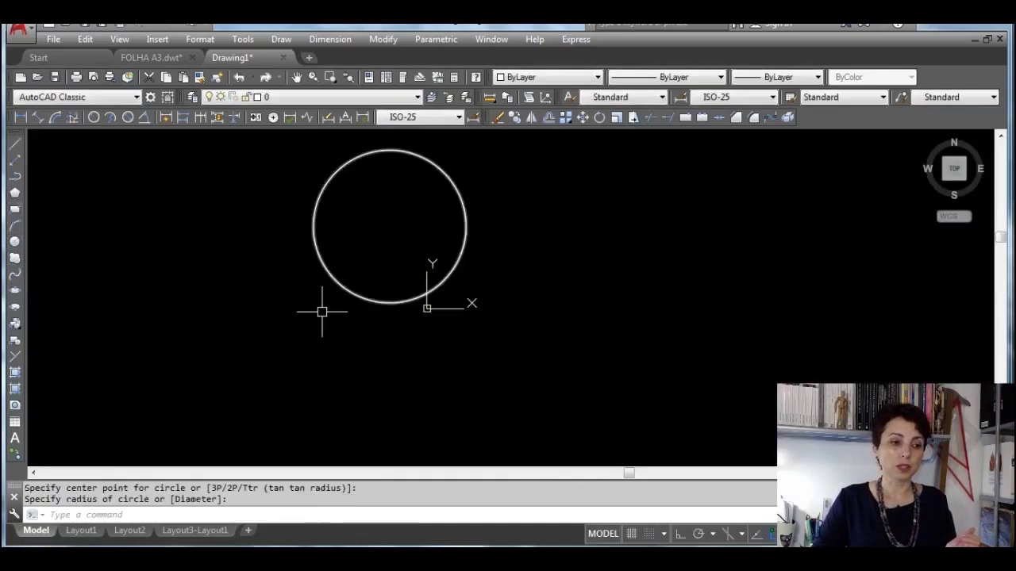
Step: Draw a small six-sided polygon, inscribed in a circle, beside the large circle
click(15, 193)
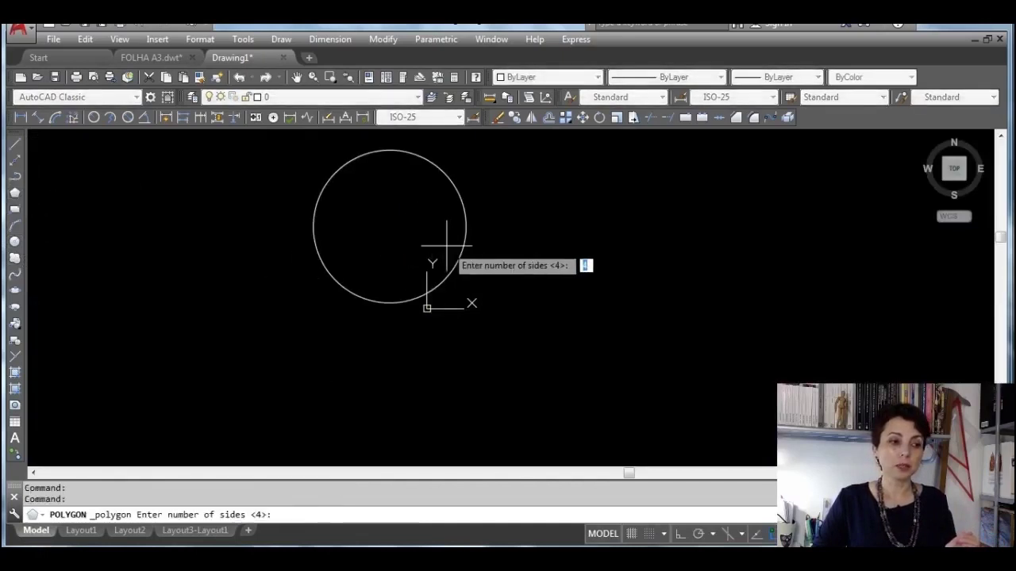
text(6)
key(Return)
key(Return)
click(489, 287)
click(524, 325)
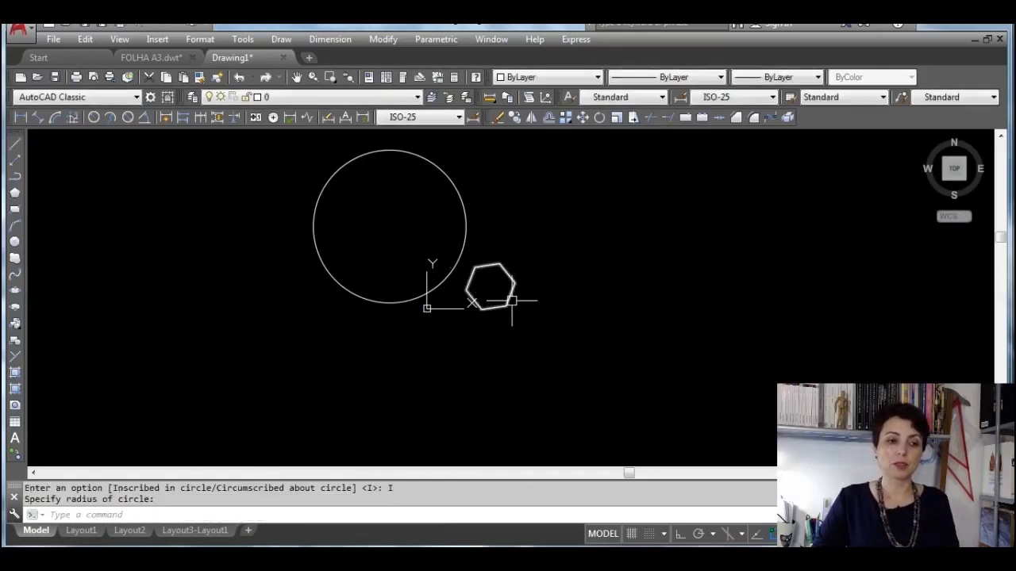
Step: Activate the viewport in the imported A3 layout and zoom it to the extents of the circle and hexagon
click(189, 530)
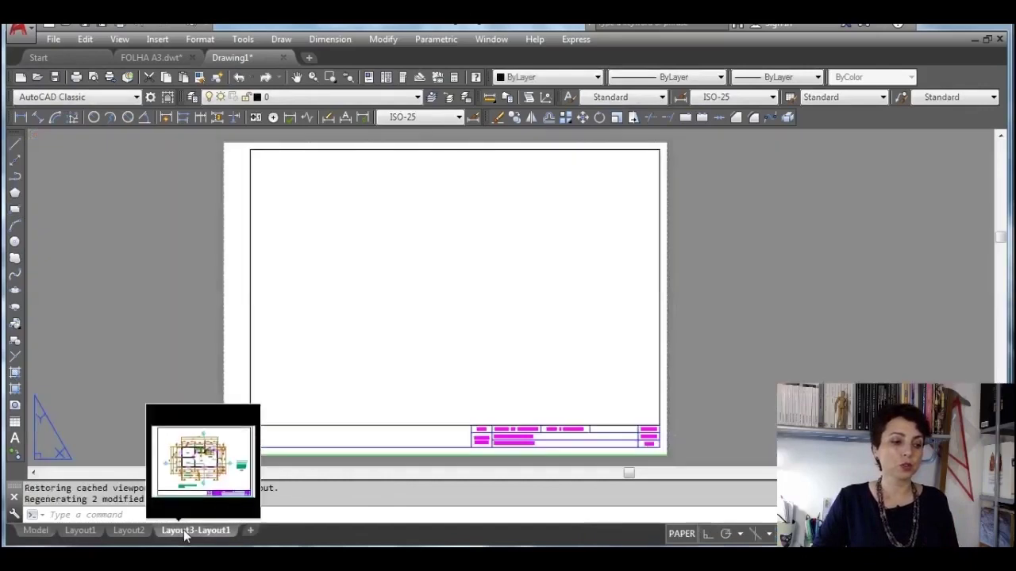
click(680, 535)
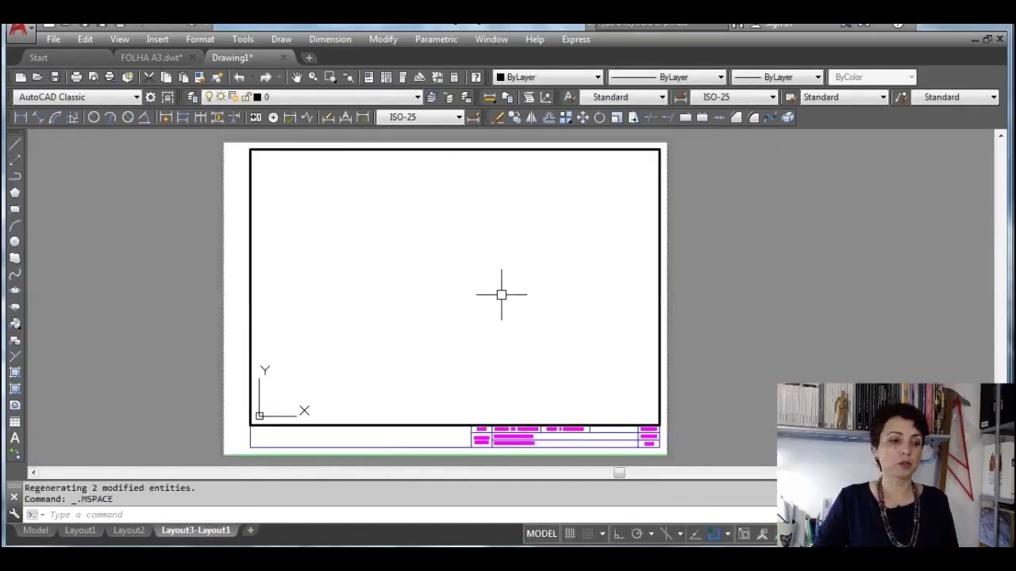
middle_click(469, 283)
middle_click(469, 283)
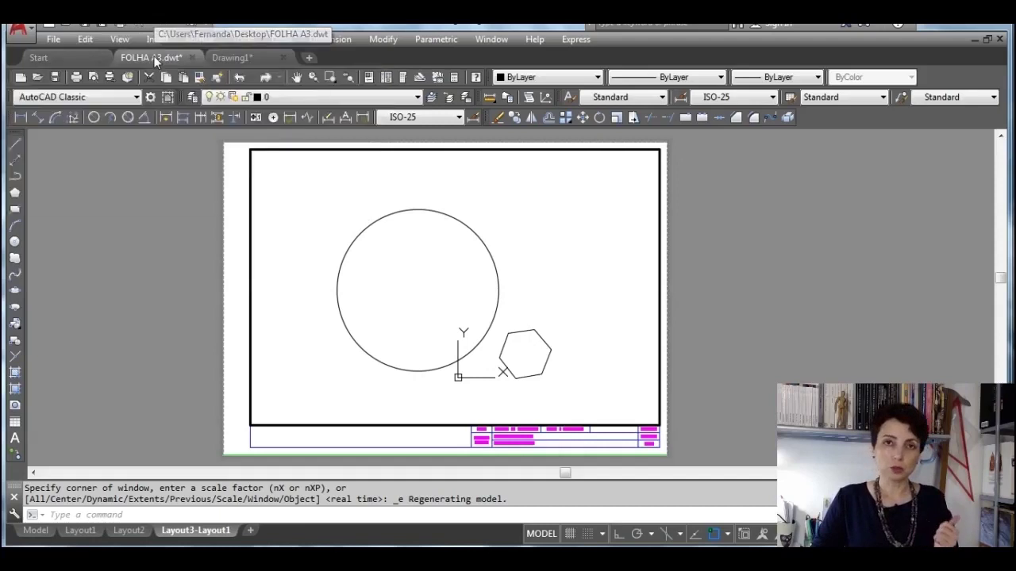
Step: Switch to the FOLHA A3.dwt drawing and rename its Layout1 as FL.01
click(154, 60)
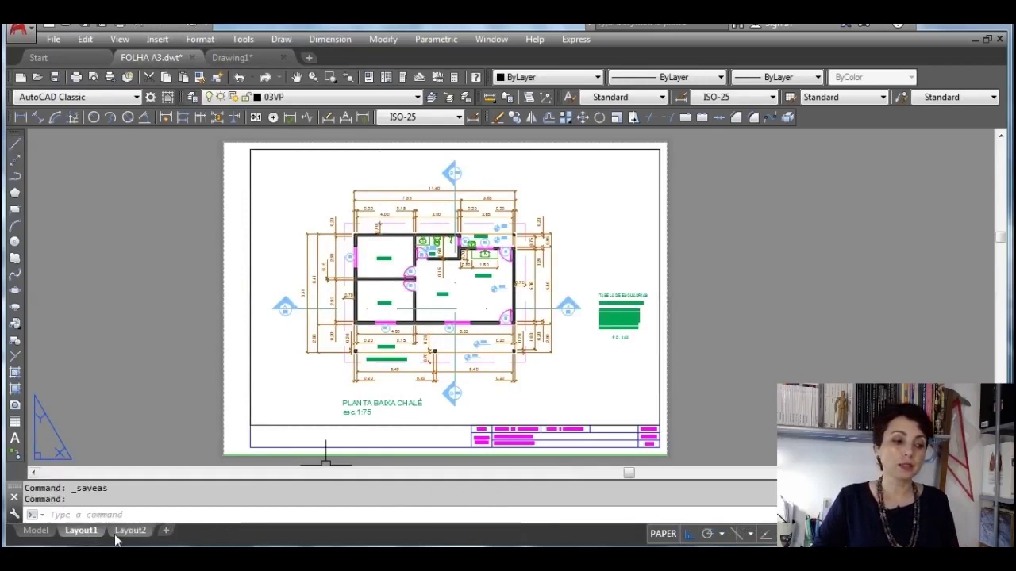
mouse_move(129, 539)
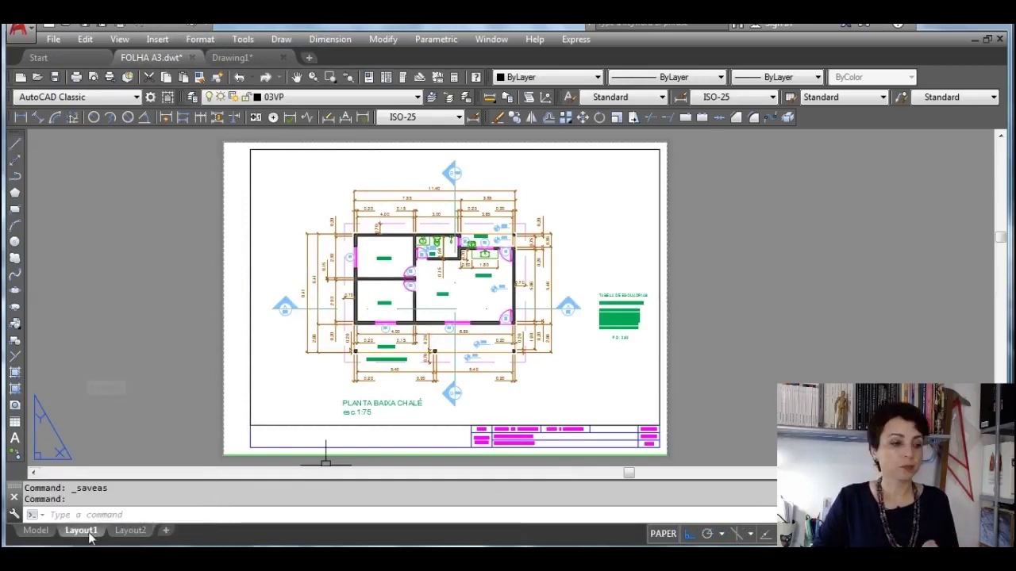
mouse_move(87, 537)
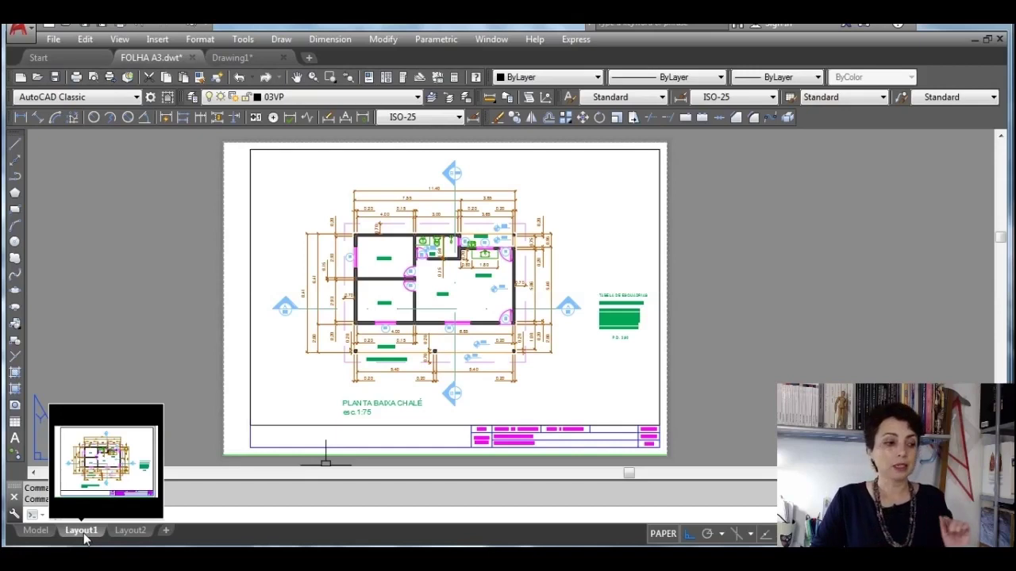
right_click(85, 533)
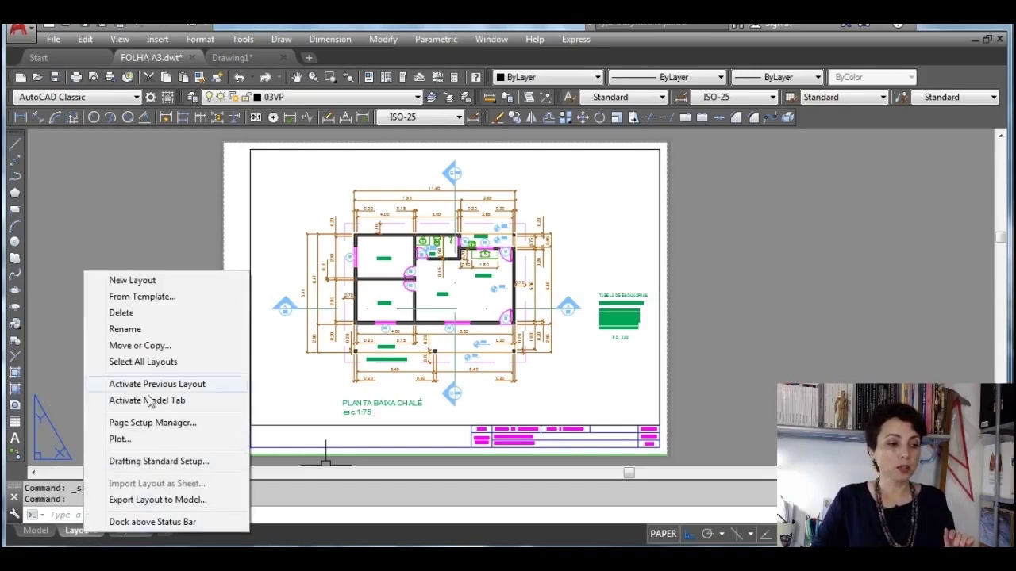
click(148, 331)
key(Caps_Lock)
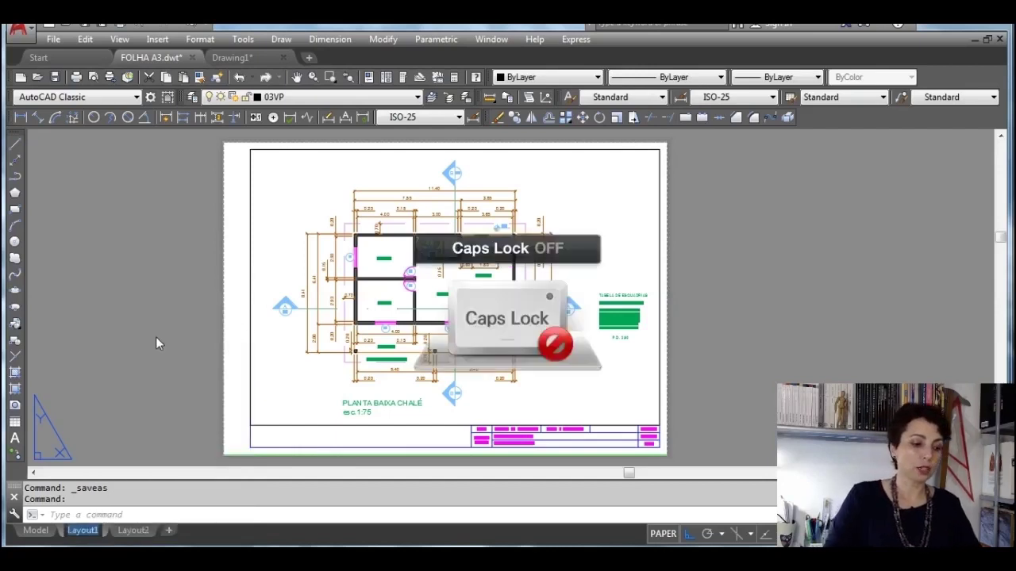
text(f)
key(Caps_Lock)
key(BackSpace)
text(FL.01)
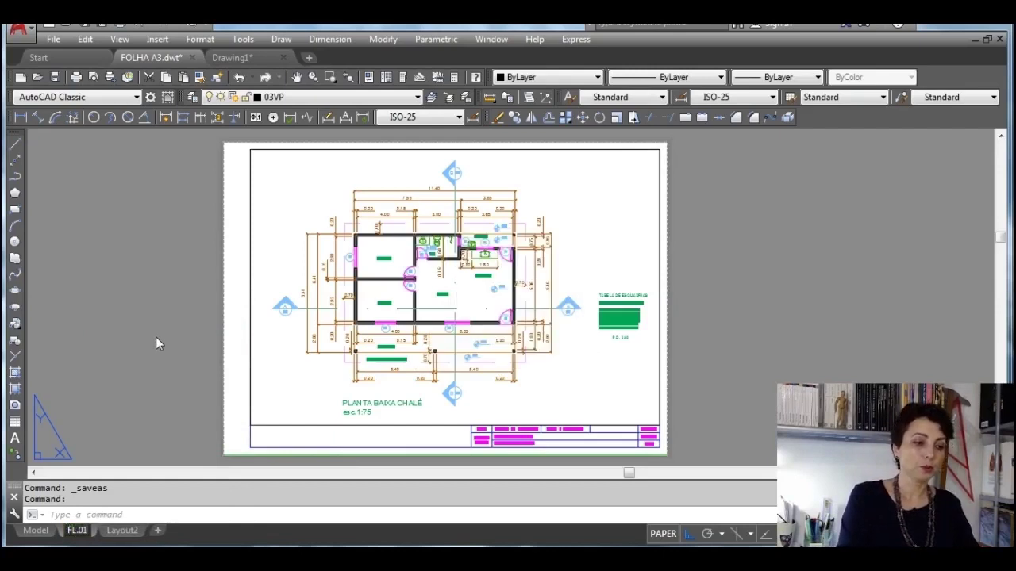
key(Return)
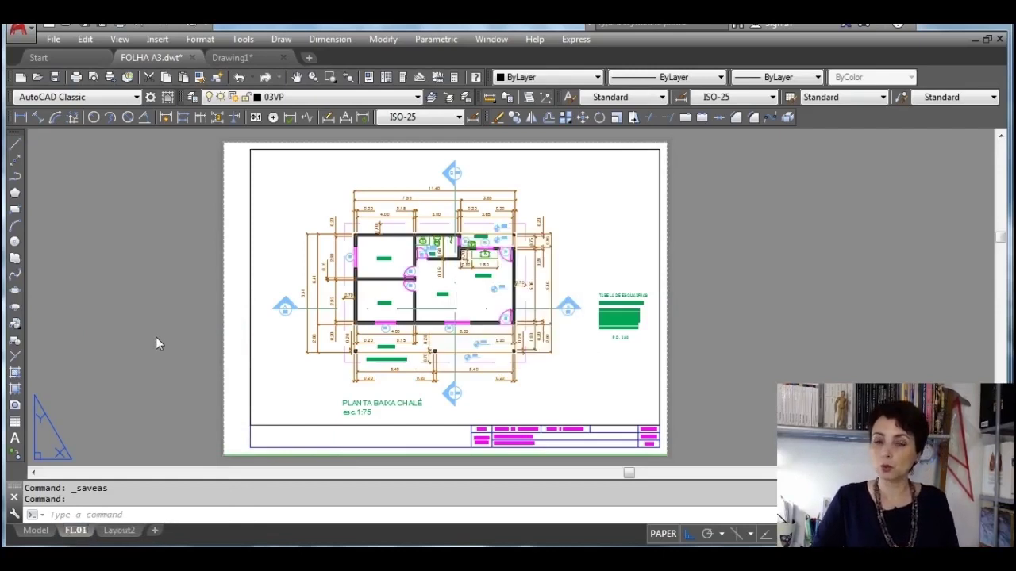
Step: Check the empty Layout2, then create a copy of the FL.01 layout placed before FL.01
click(130, 534)
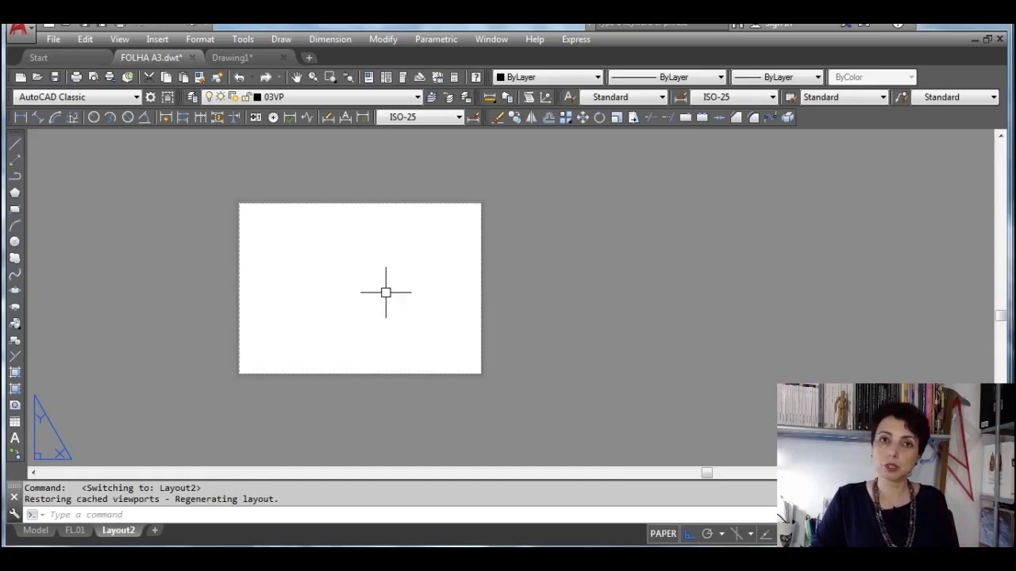
click(76, 531)
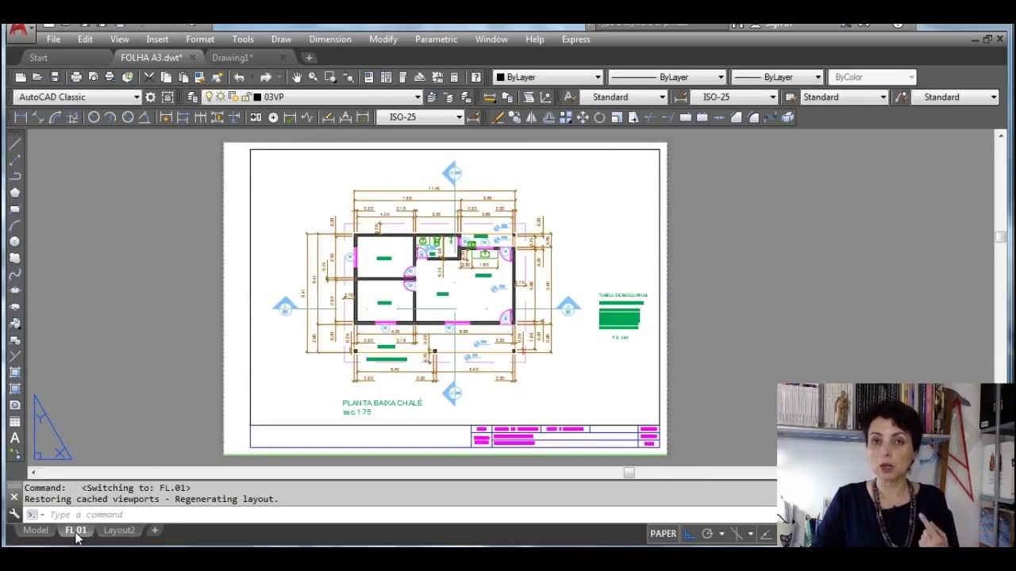
right_click(77, 532)
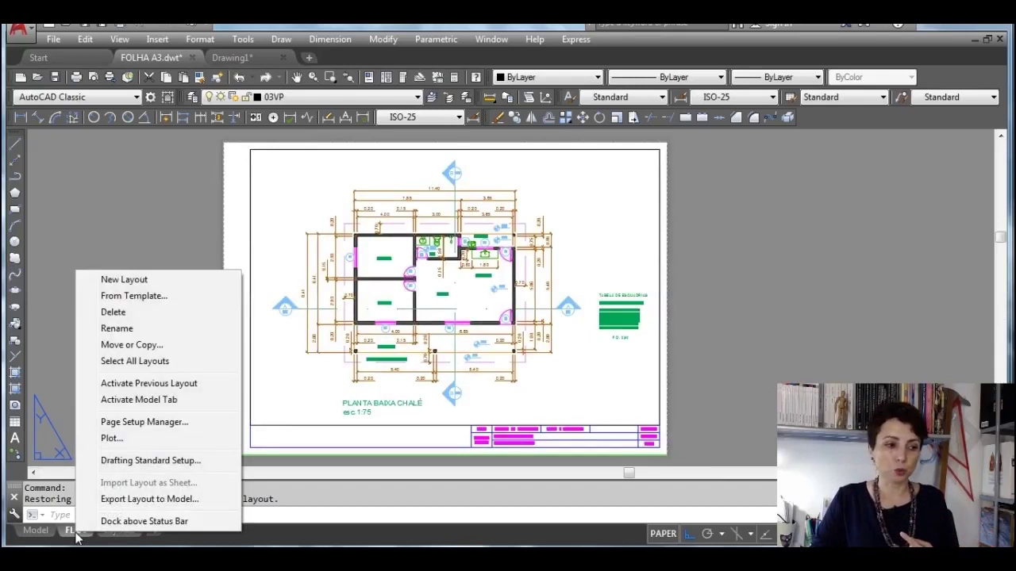
click(188, 348)
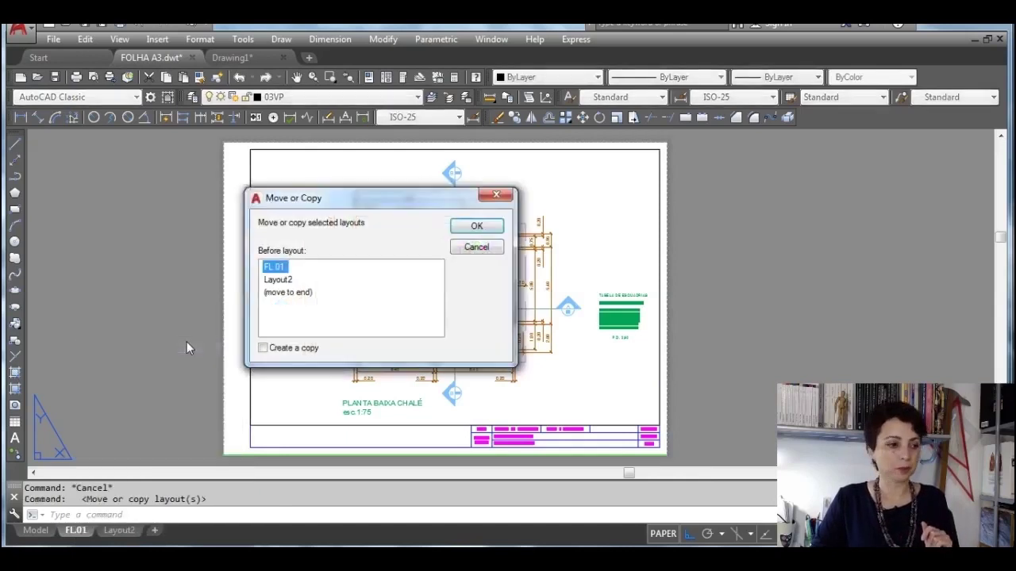
click(264, 349)
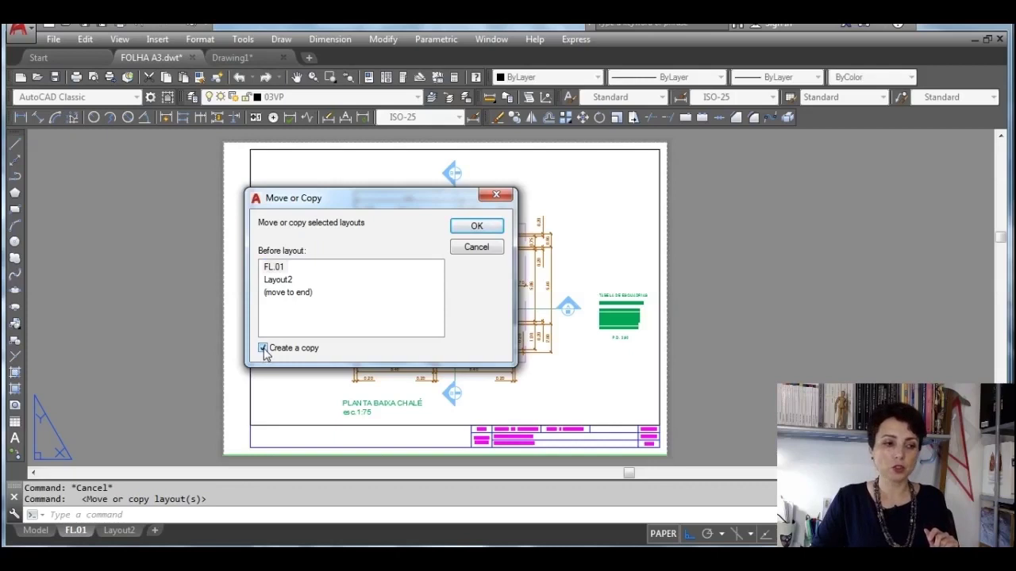
click(474, 228)
Step: Rename the copied FL.01 layout as FL.02 and place it after FL.01 in the layout order
mouse_move(77, 539)
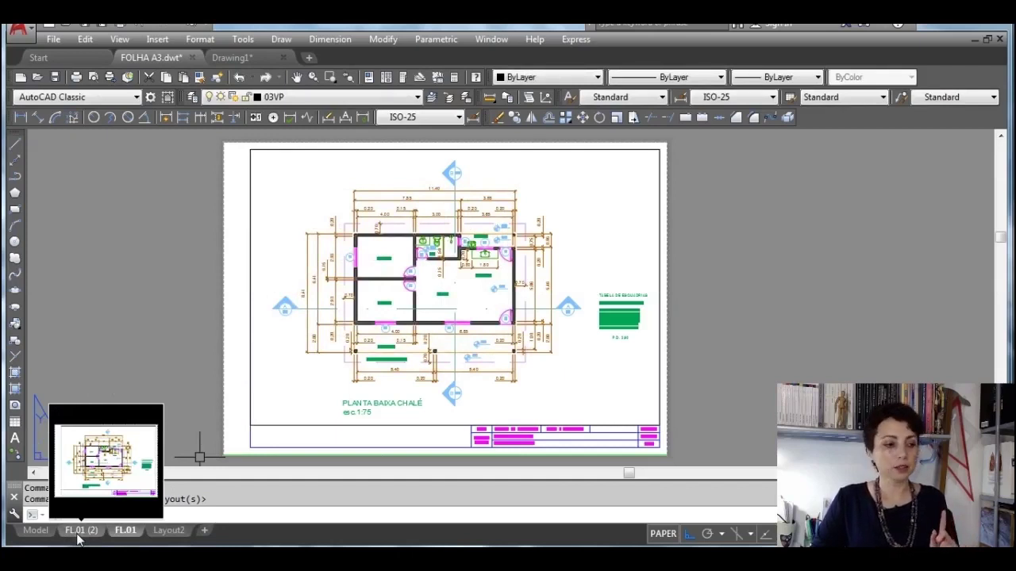
right_click(77, 538)
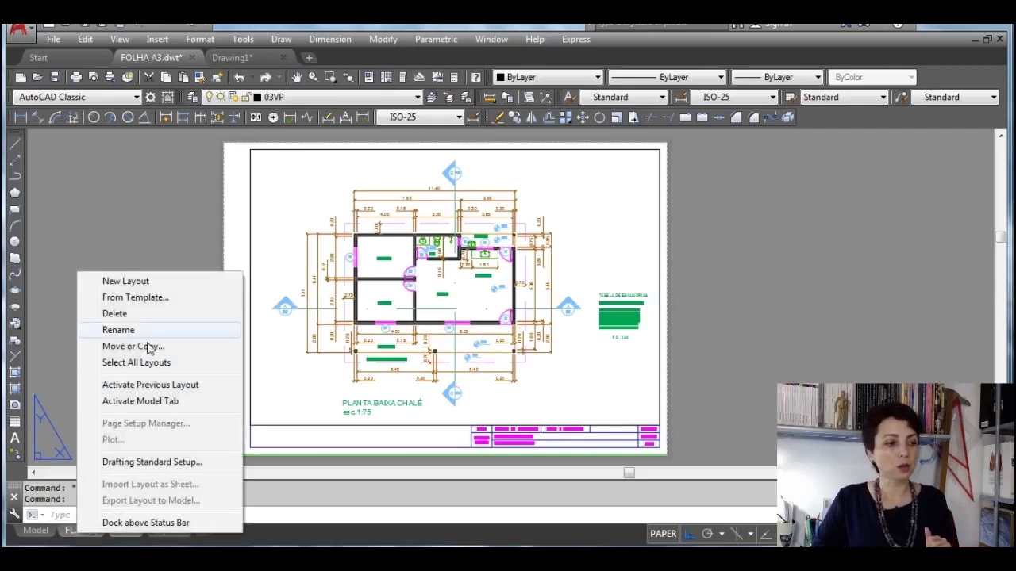
click(138, 330)
click(84, 523)
right_click(80, 537)
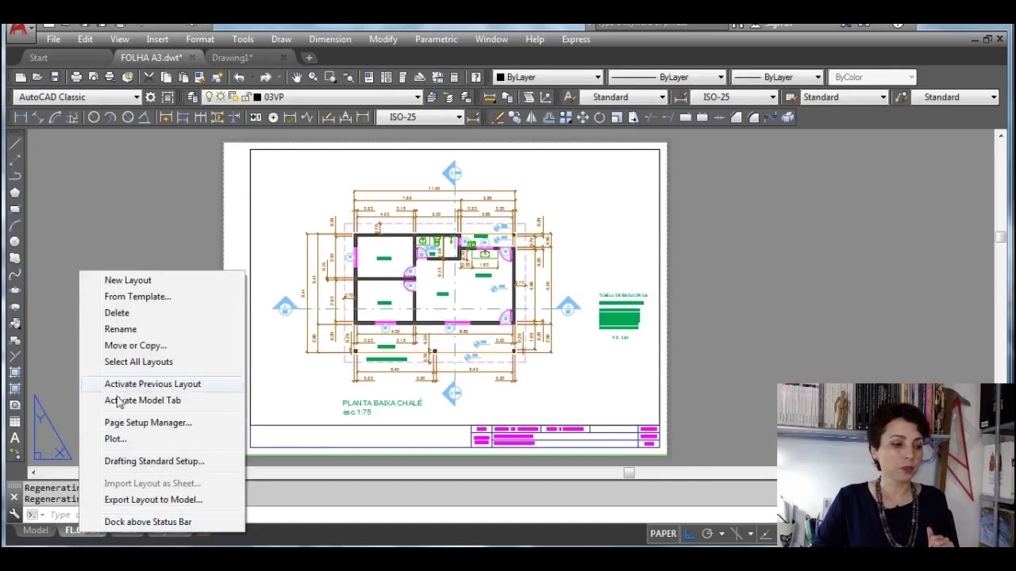
click(125, 333)
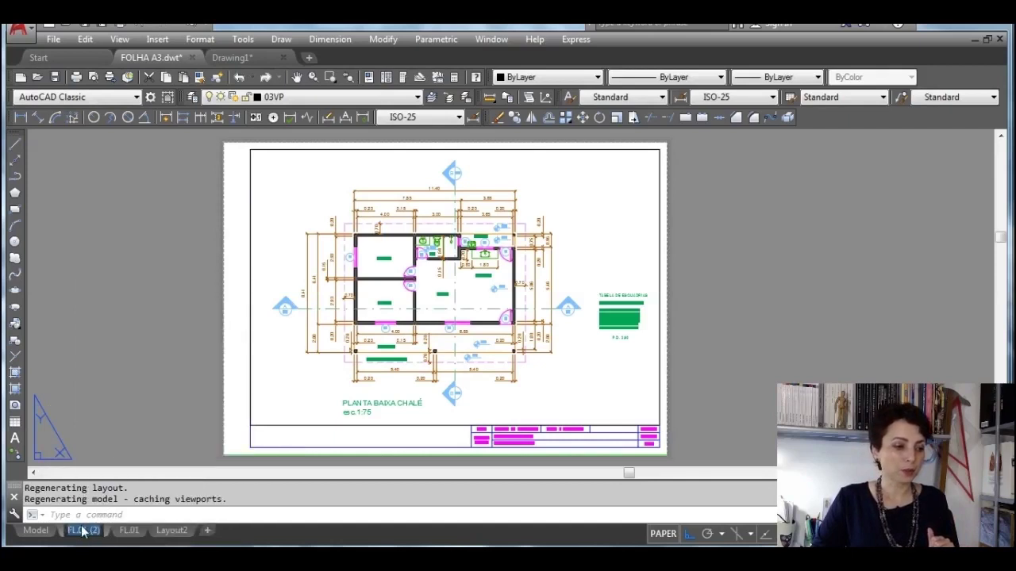
key(Return)
key(Delete)
key(Delete)
key(Delete)
key(Delete)
key(Delete)
text(2)
key(Return)
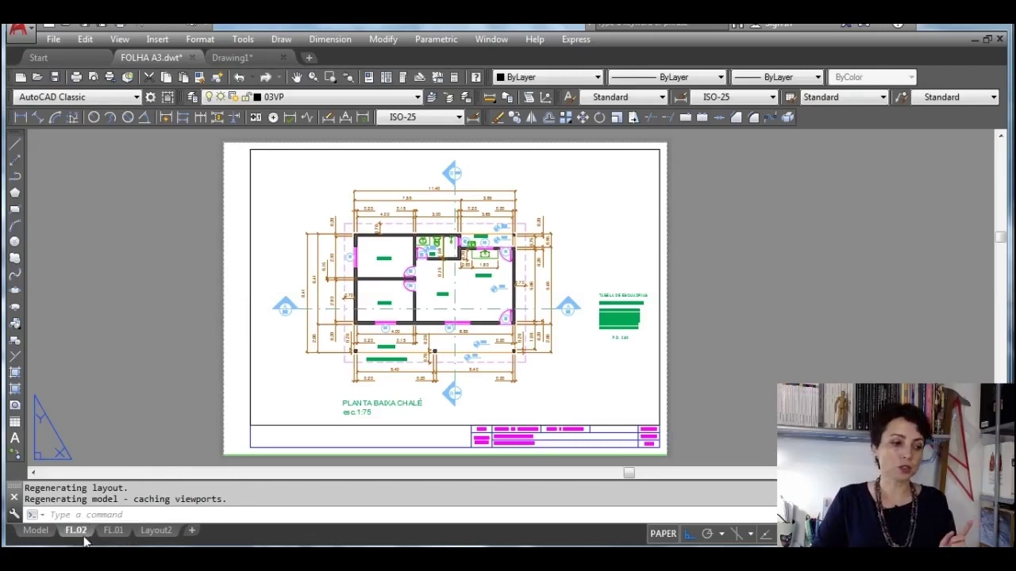
mouse_move(110, 540)
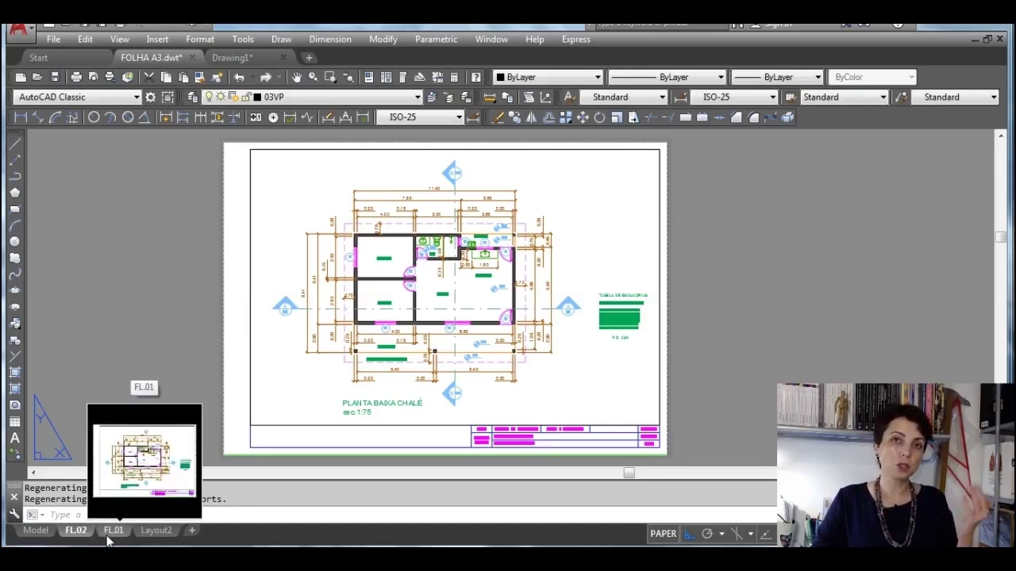
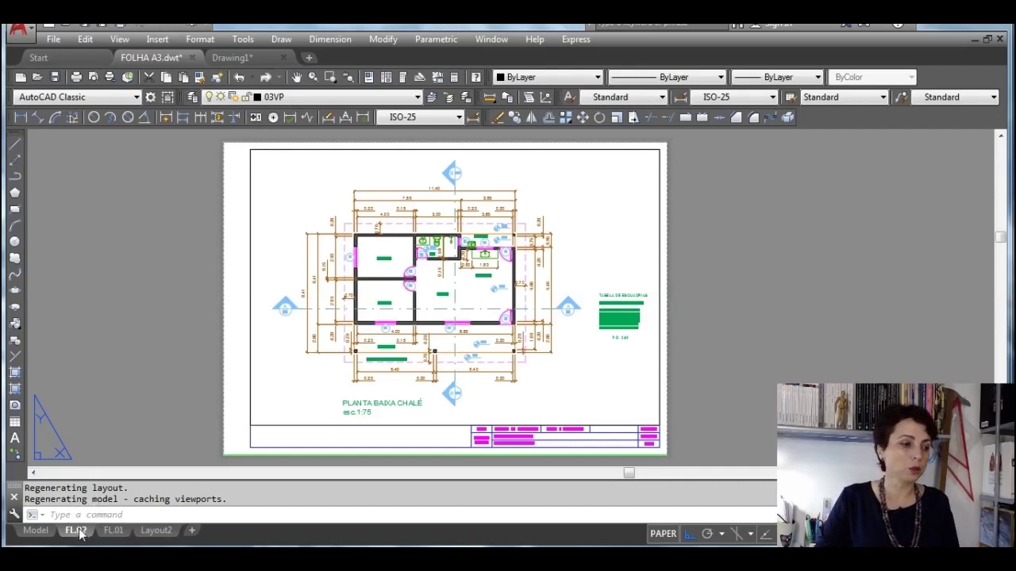
drag(82, 537, 132, 531)
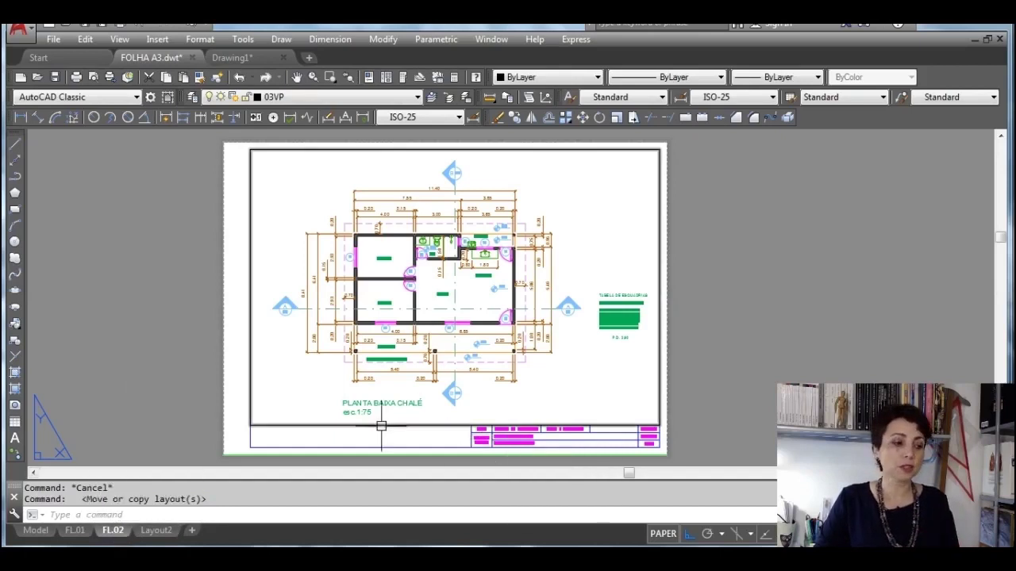
Step: Change the sheet number in the title block of layout FL.02 to FL.02
scroll(597, 438, up, 4)
scroll(600, 444, up, 2)
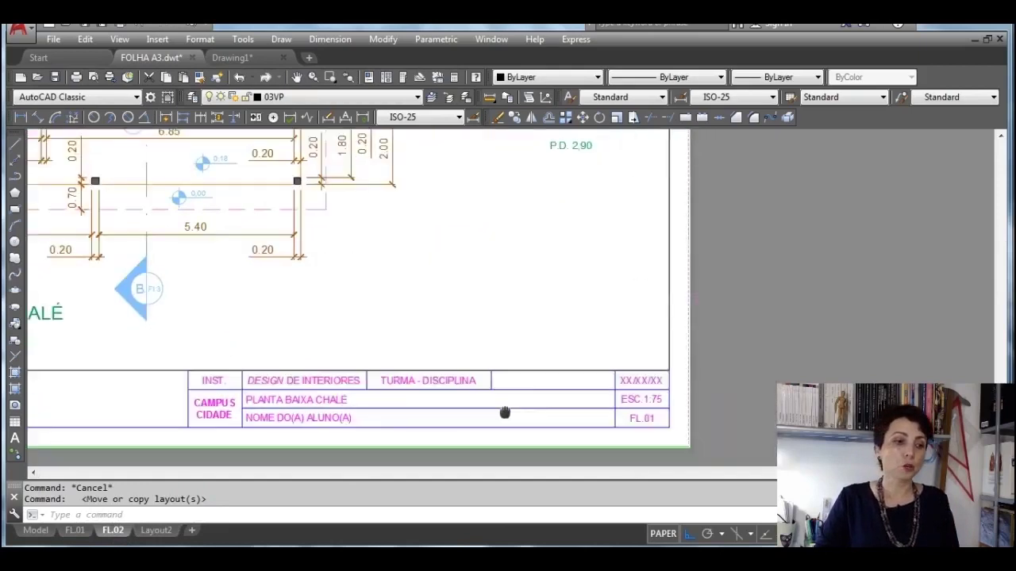
middle_drag(503, 413, 463, 401)
scroll(603, 405, up, 3)
scroll(622, 398, up, 2)
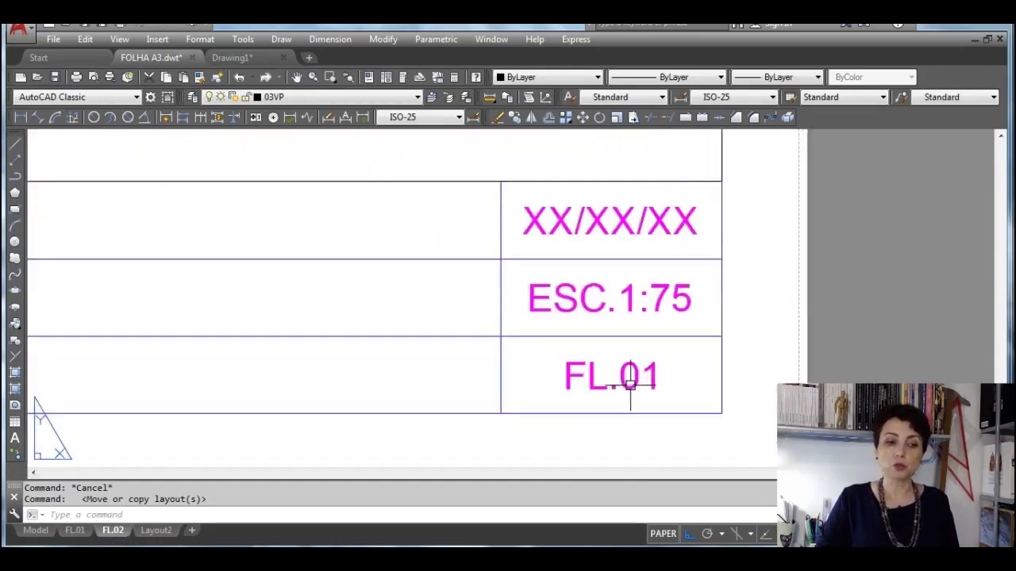
double_click(615, 382)
drag(640, 383, 661, 384)
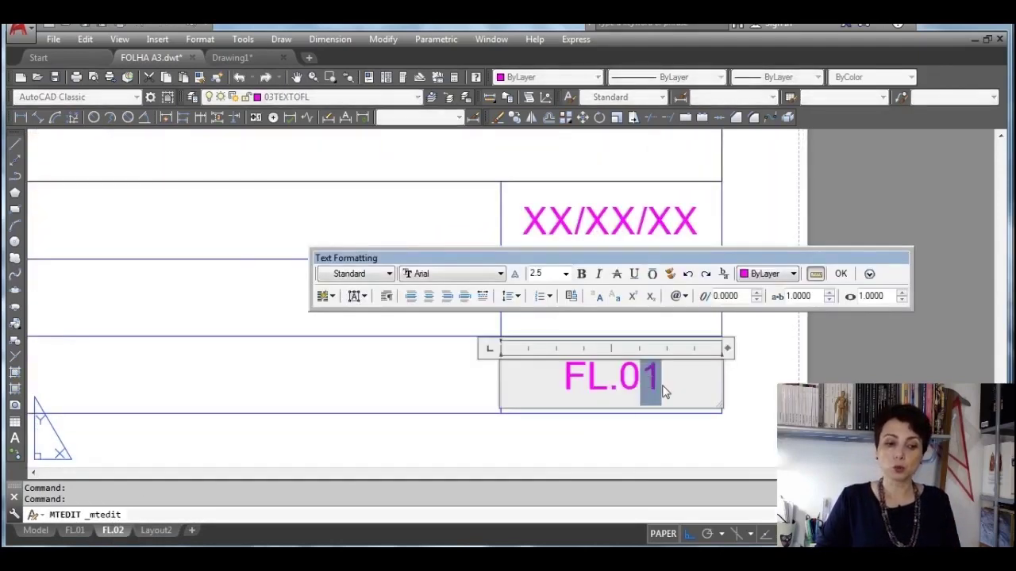
text(2)
click(841, 273)
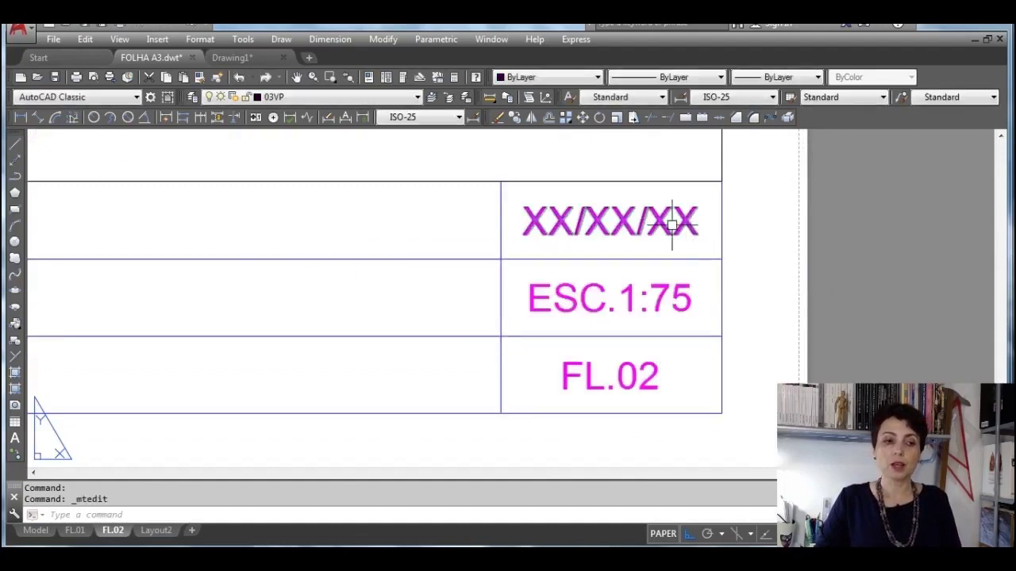
Step: Change the drawing title in the title block to PLANTA DE COBERTURA CHALÉ
scroll(692, 294, down, 7)
mouse_move(322, 293)
middle_down()
mouse_move(338, 338)
mouse_move(362, 365)
middle_up()
scroll(362, 365, up, 3)
scroll(362, 365, up, 2)
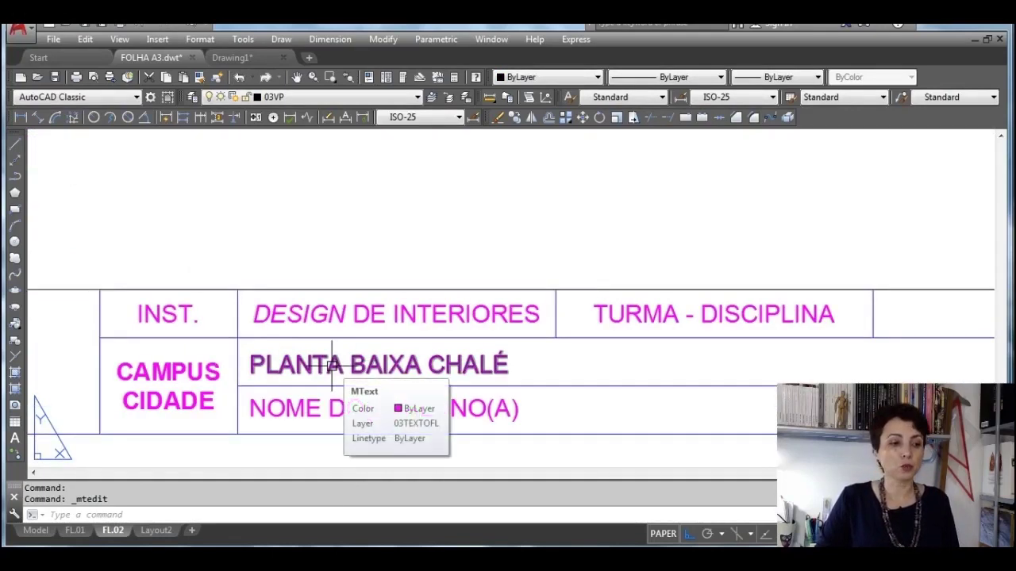
double_click(331, 365)
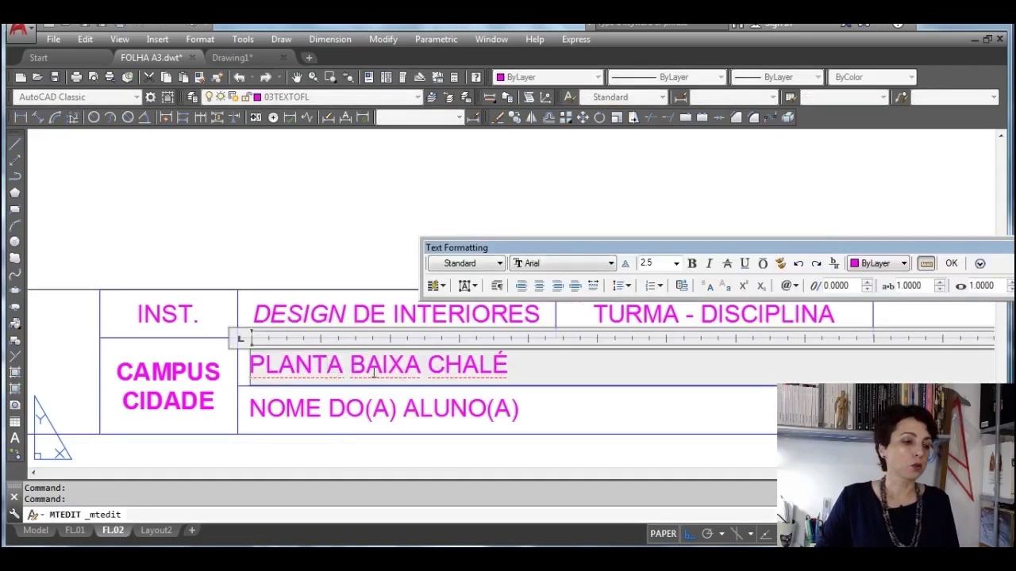
drag(350, 365, 422, 365)
text(DE COBERTURA)
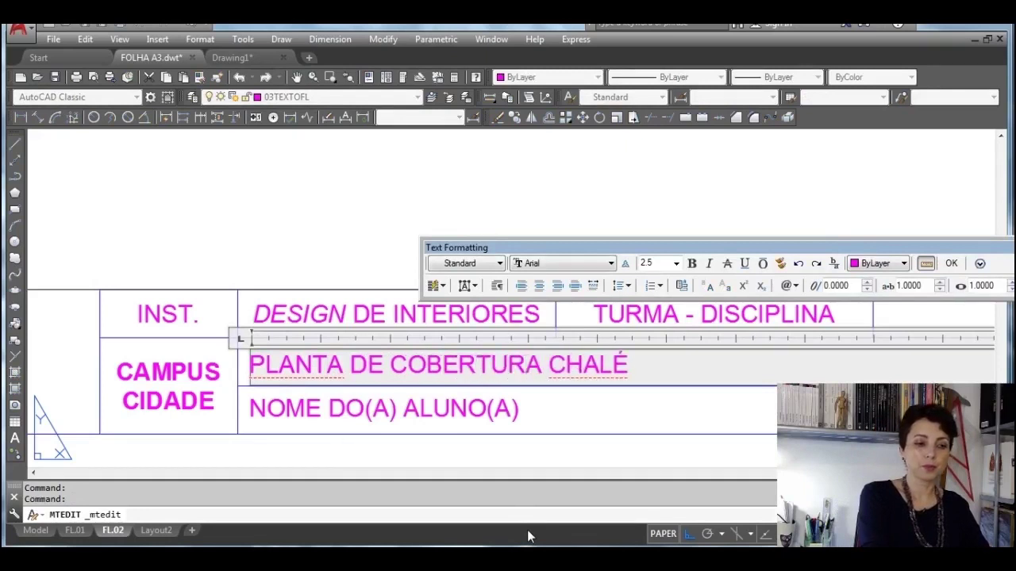
click(951, 264)
Step: Activate the FL.02 viewport and bring the roof plan into its centre in place of the floor plan
scroll(780, 220, down, 4)
scroll(456, 313, up, 2)
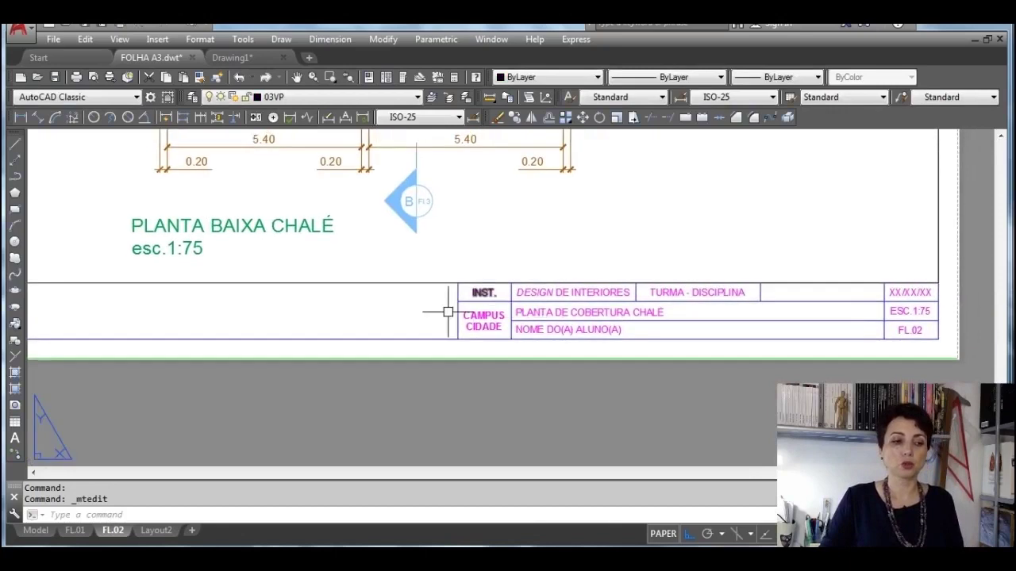
scroll(649, 220, down, 1)
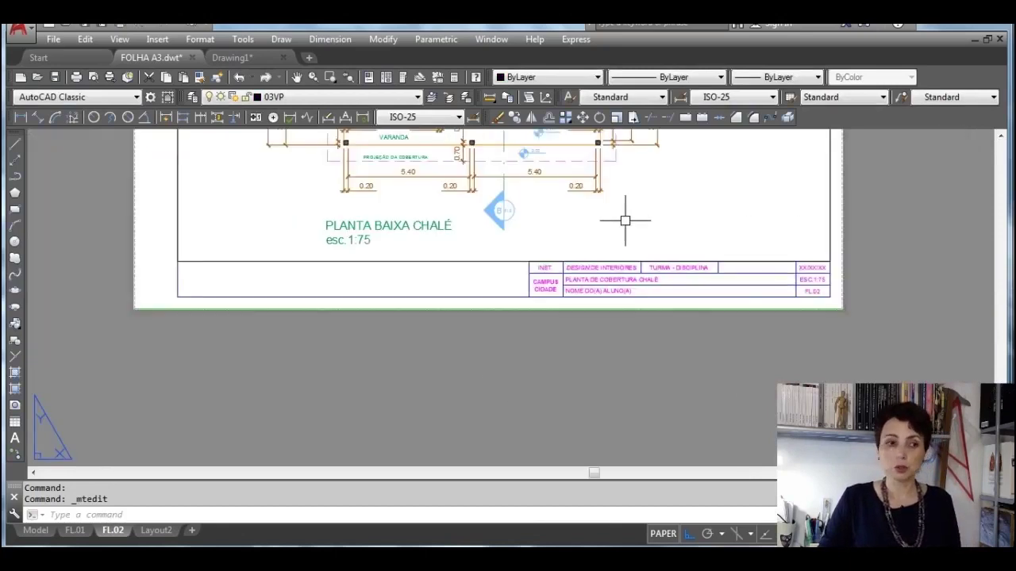
scroll(627, 221, down, 2)
middle_drag(603, 236, 527, 419)
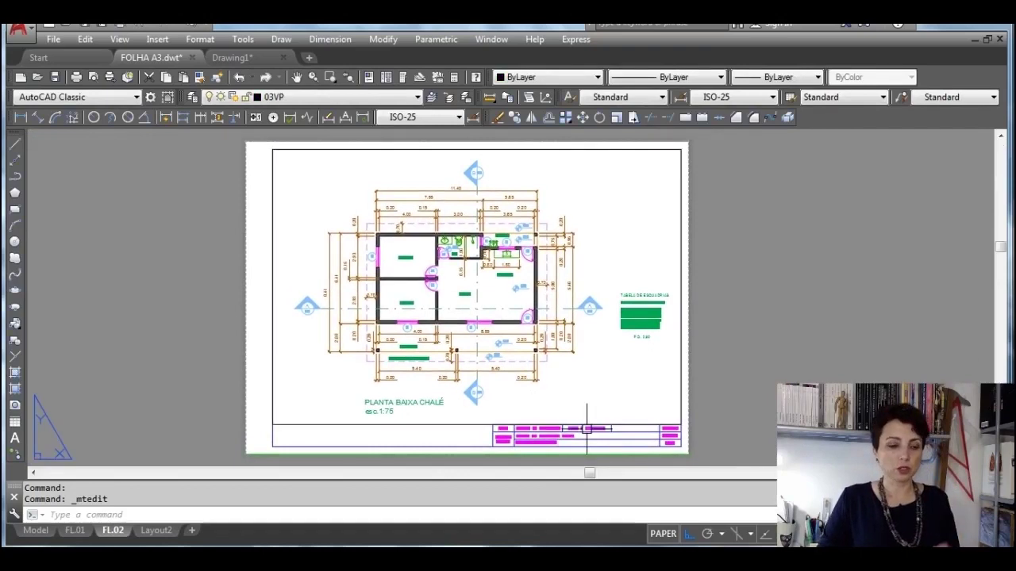
click(666, 538)
scroll(587, 314, down, 4)
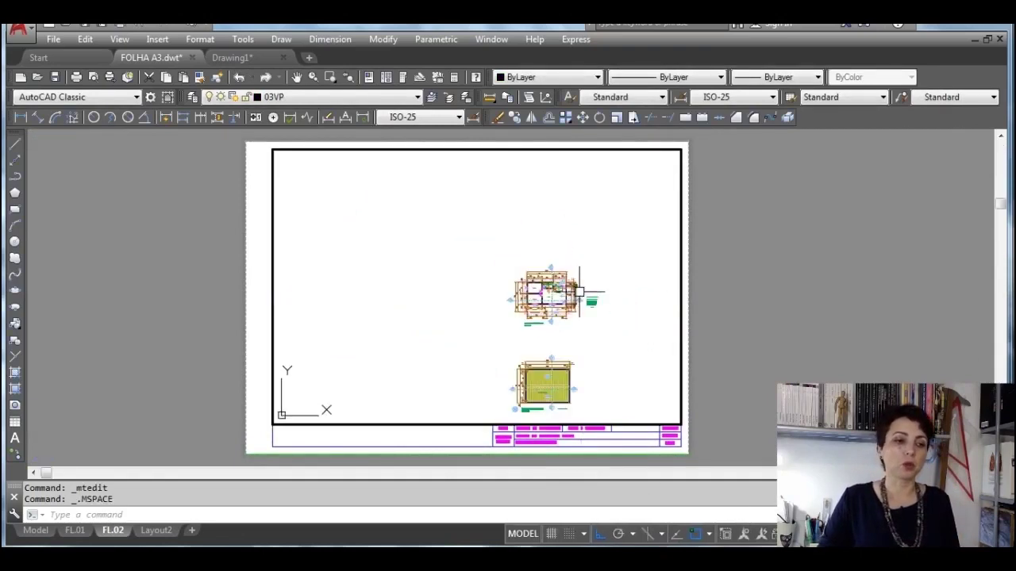
middle_drag(579, 363, 538, 281)
scroll(538, 281, up, 5)
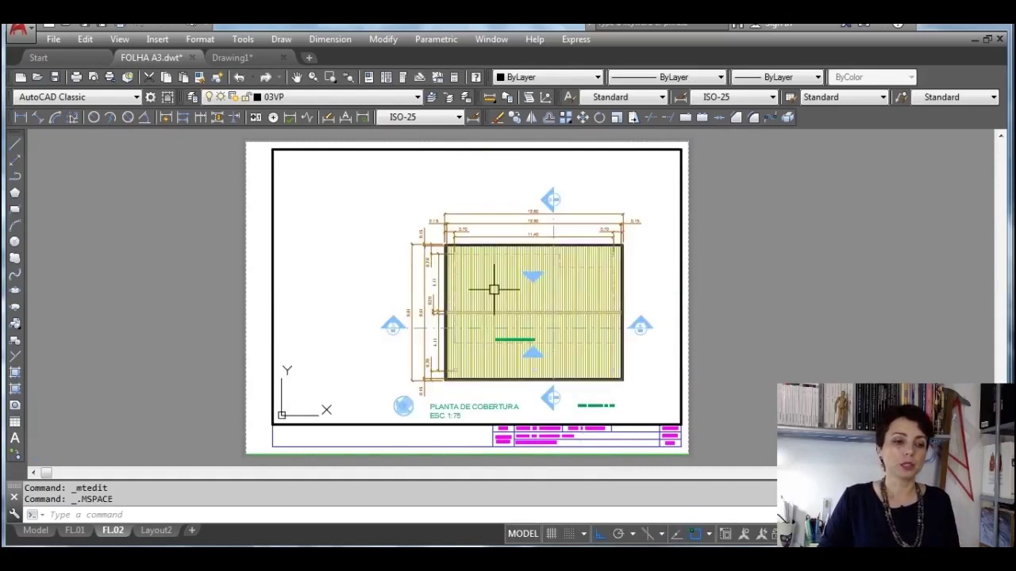
middle_drag(558, 317, 502, 301)
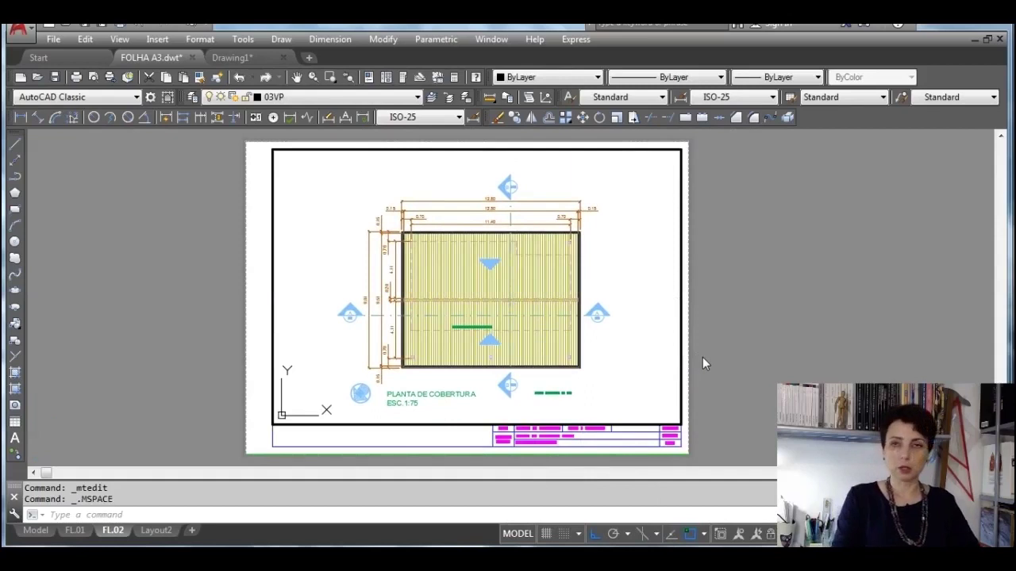
Step: Scale the roof plan viewport to 1:75 with the zoom scale factor 1000/75XP
text(z)
key(Return)
text(S)
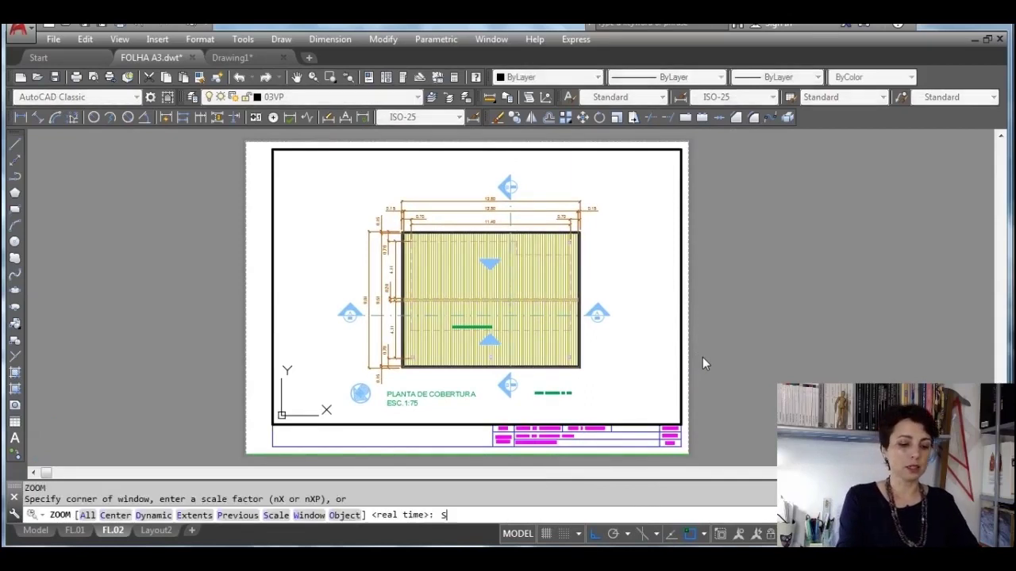
key(Return)
text(1000/75)
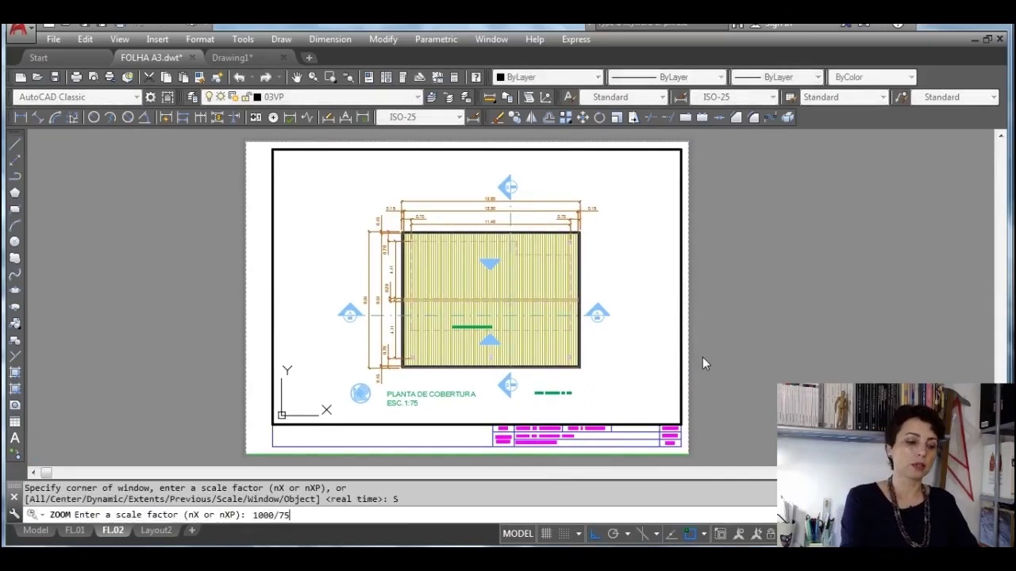
text(XP)
key(Return)
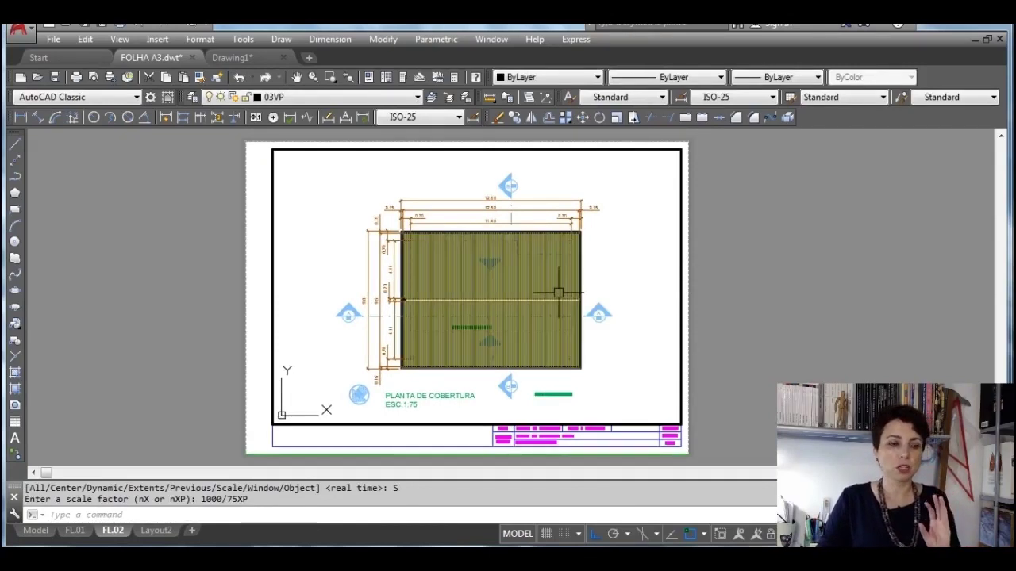
Step: Shrink the roof plan view inside the viewport and reapply the zoom scale factor 1000/75XP
scroll(554, 292, down, 2)
middle_drag(585, 305, 566, 309)
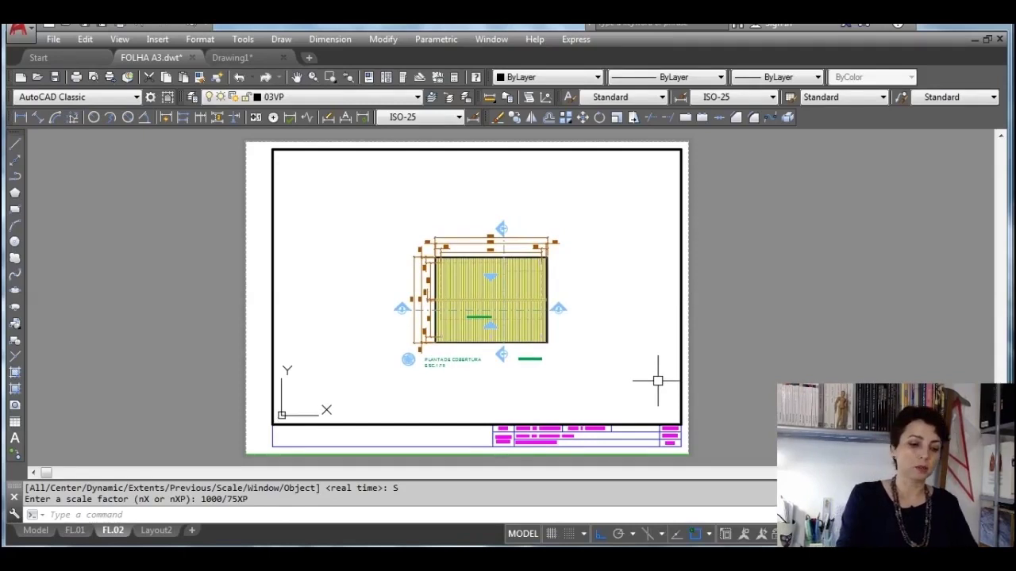
text(z)
text(S)
key(Return)
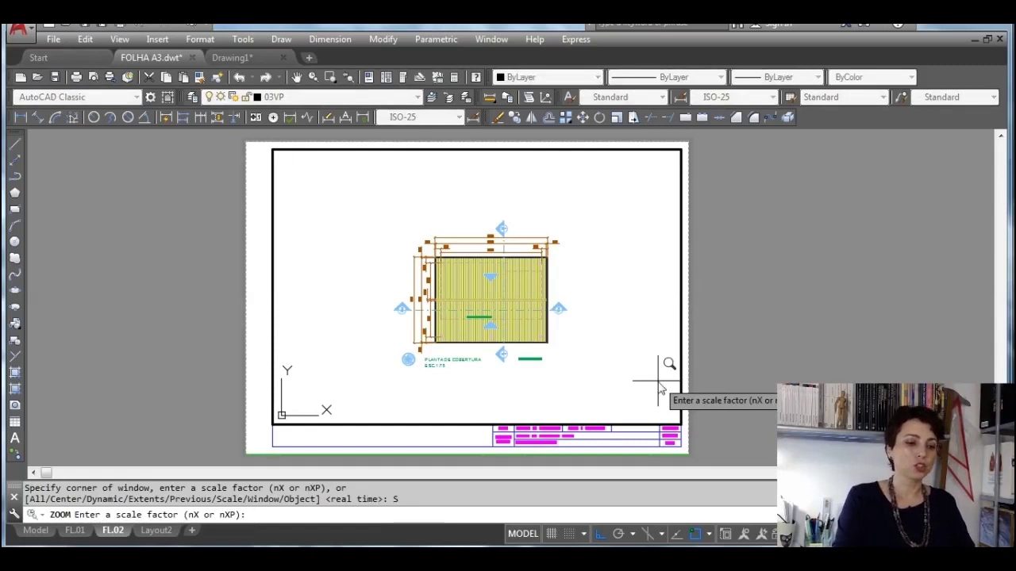
text(1000/75XP)
key(Return)
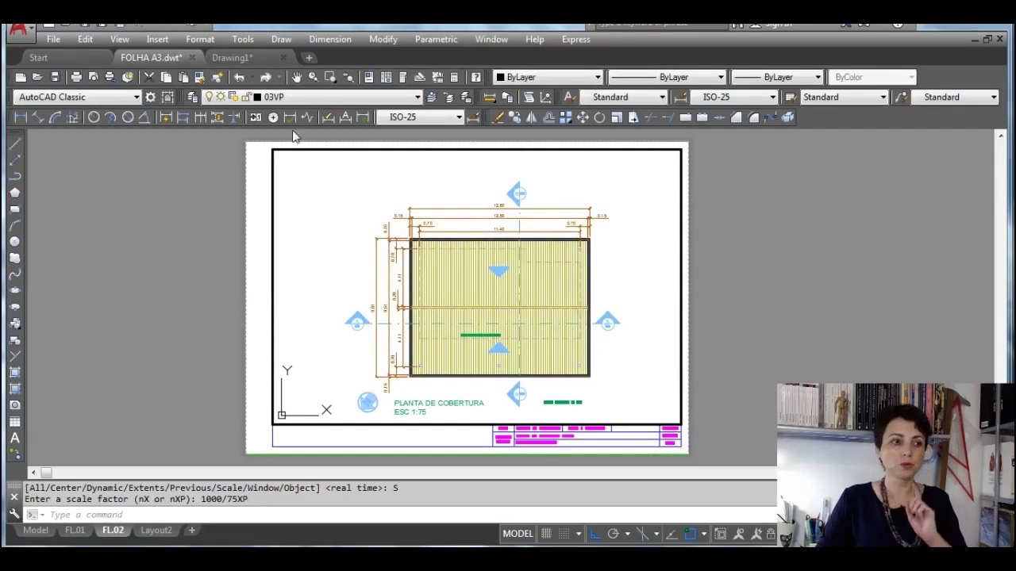
Step: Pan the roof plan to the middle of the viewport without changing its scale, and return to paper space
click(296, 77)
mouse_move(548, 242)
mouse_down()
mouse_move(537, 256)
mouse_move(530, 250)
mouse_up()
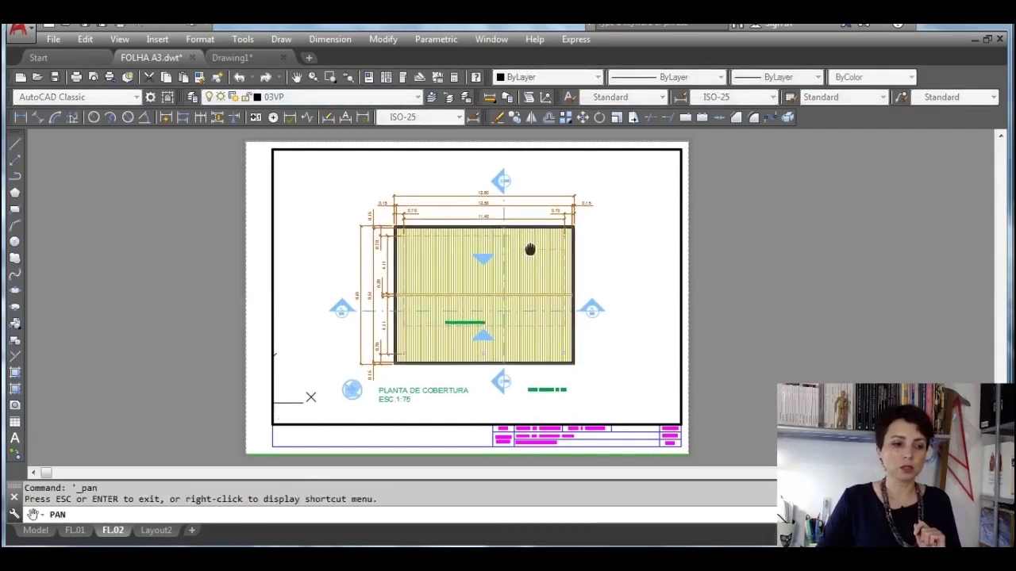
drag(531, 250, 533, 250)
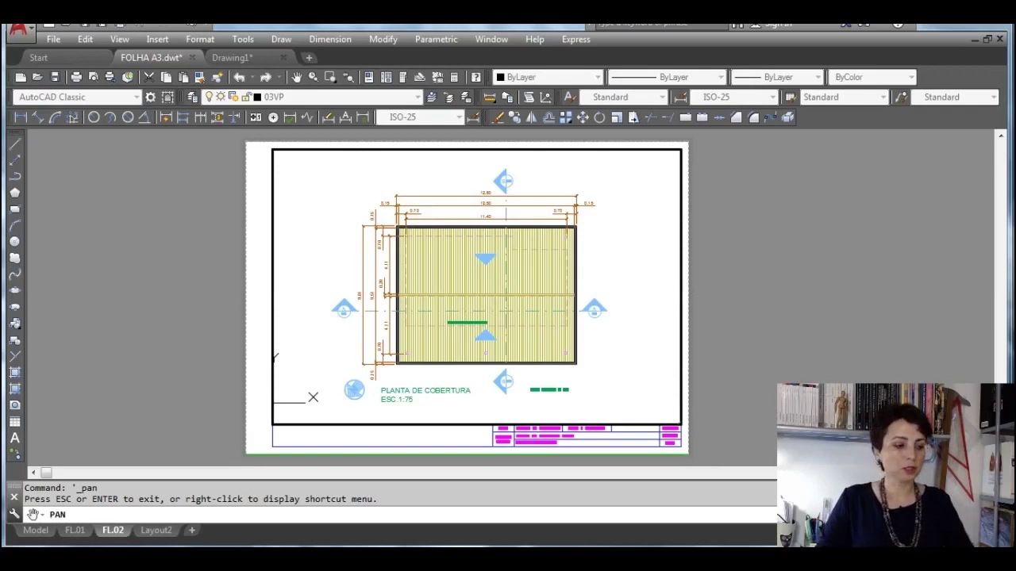
key(Escape)
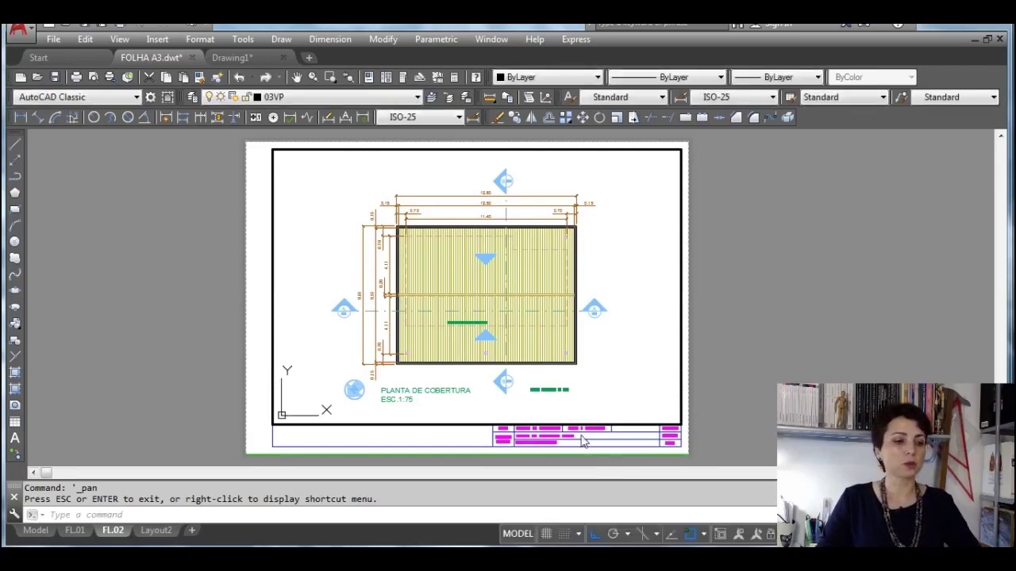
click(517, 534)
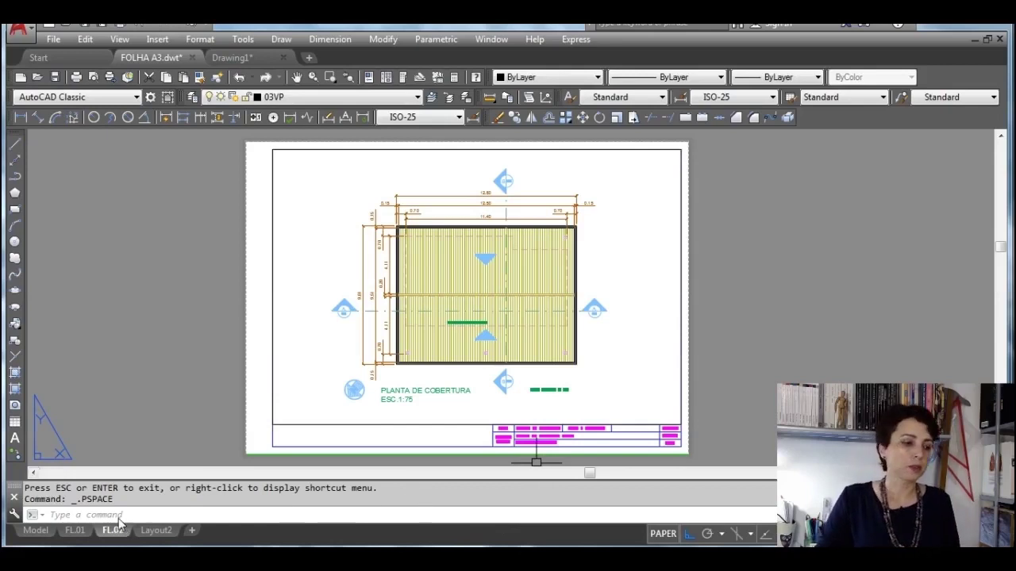
Step: Create a copy of the FL.02 layout placed before FL.01
mouse_move(121, 533)
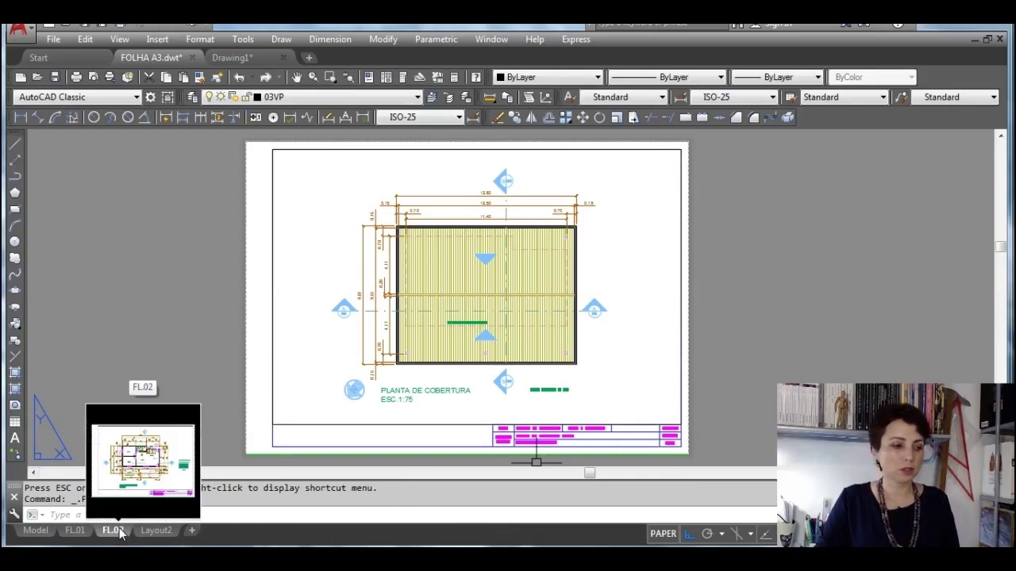
right_click(120, 533)
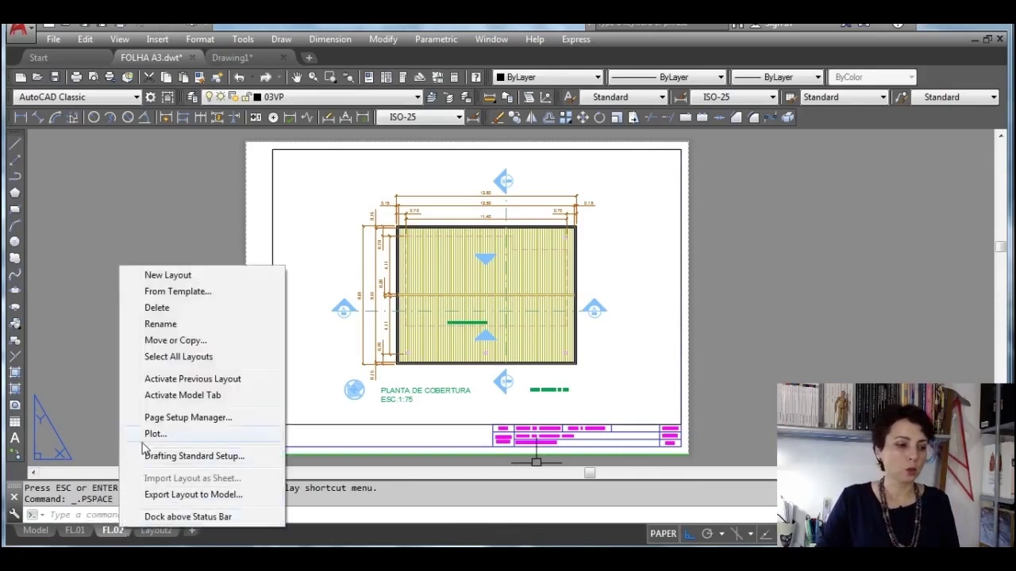
click(174, 339)
click(262, 347)
click(475, 227)
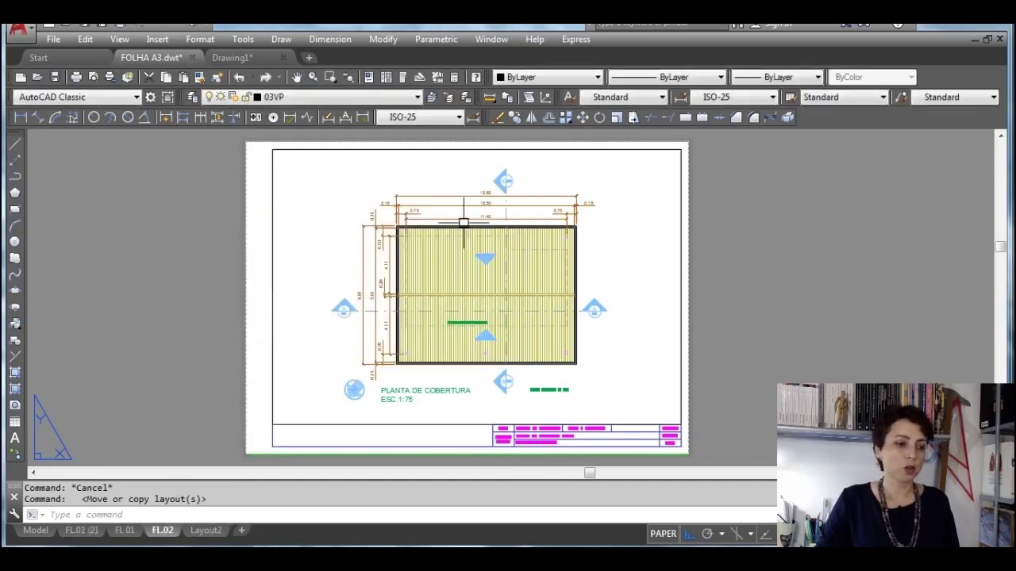
Step: Move the copied layout to directly after FL.02 and rename it FL.03
mouse_move(91, 537)
drag(92, 537, 179, 530)
right_click(161, 536)
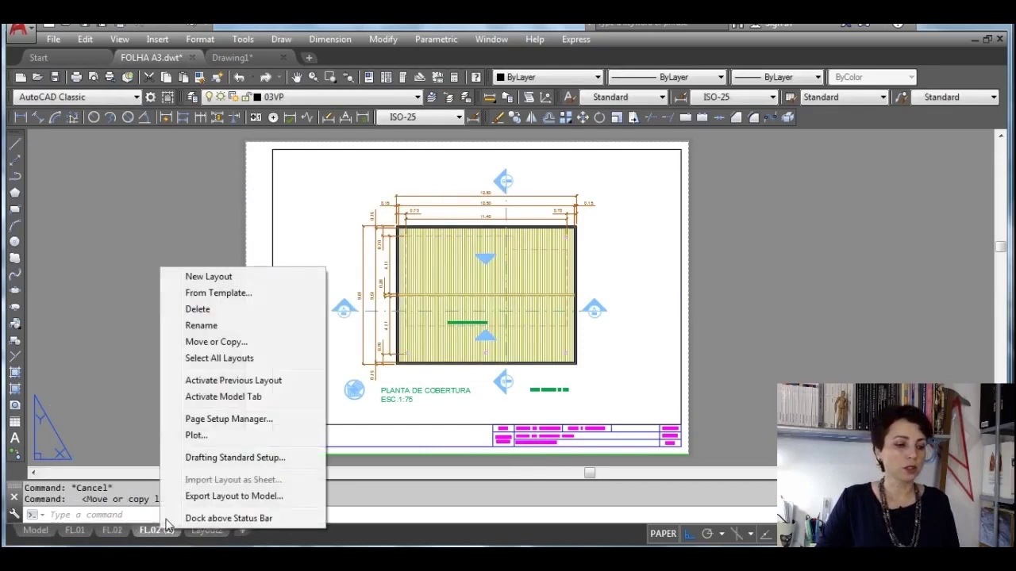
click(216, 325)
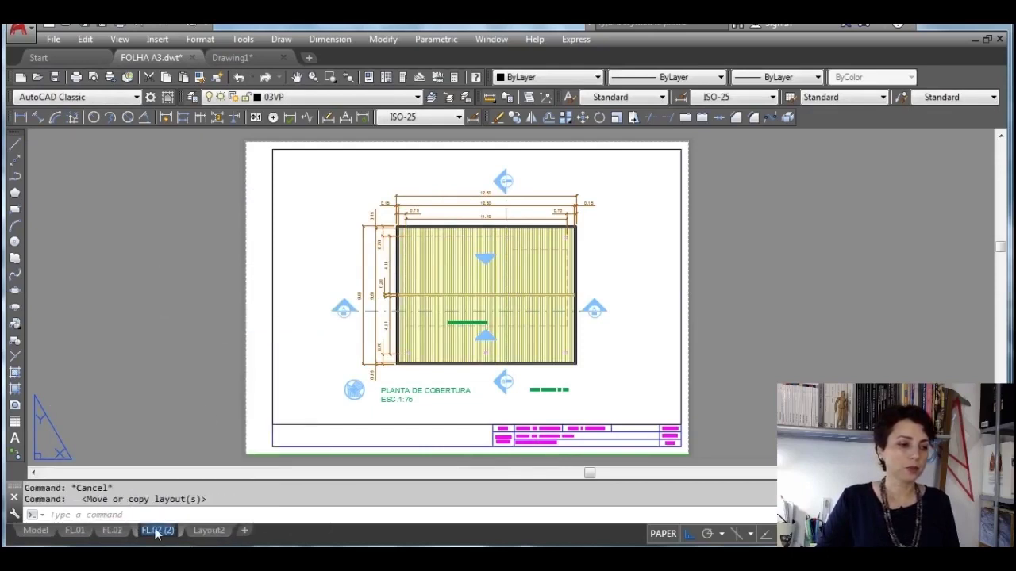
key(Escape)
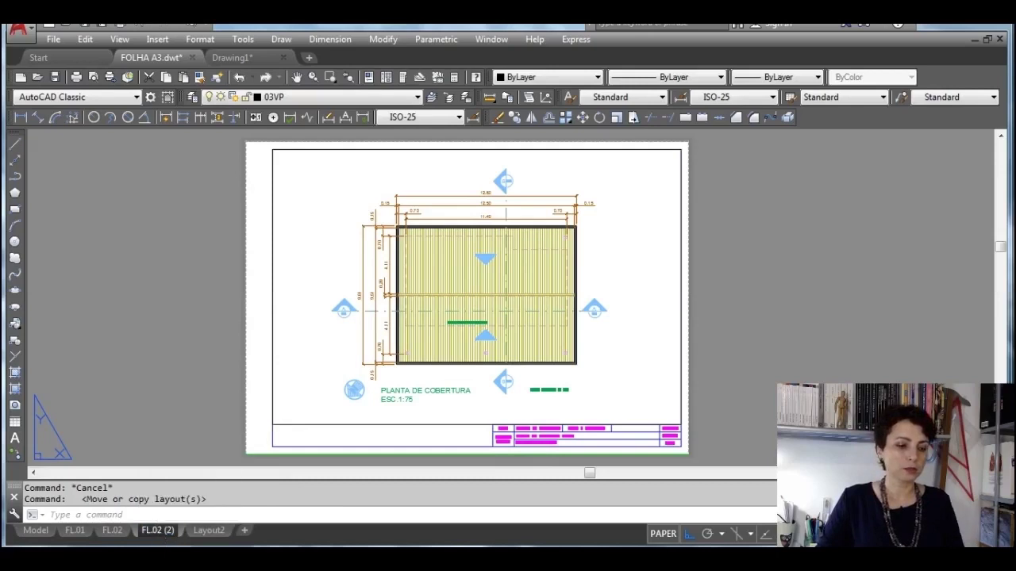
double_click(157, 530)
text(FL.03)
key(Return)
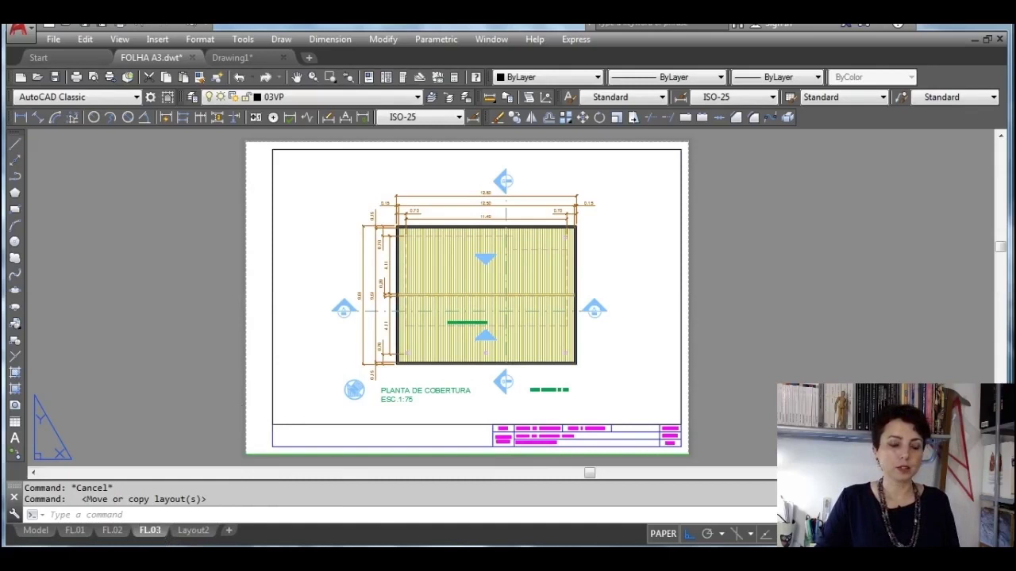
Step: Compare the FL.02 and FL.01 layouts, then change the sheet number in the FL.03 layout's title block to FL.03
click(112, 531)
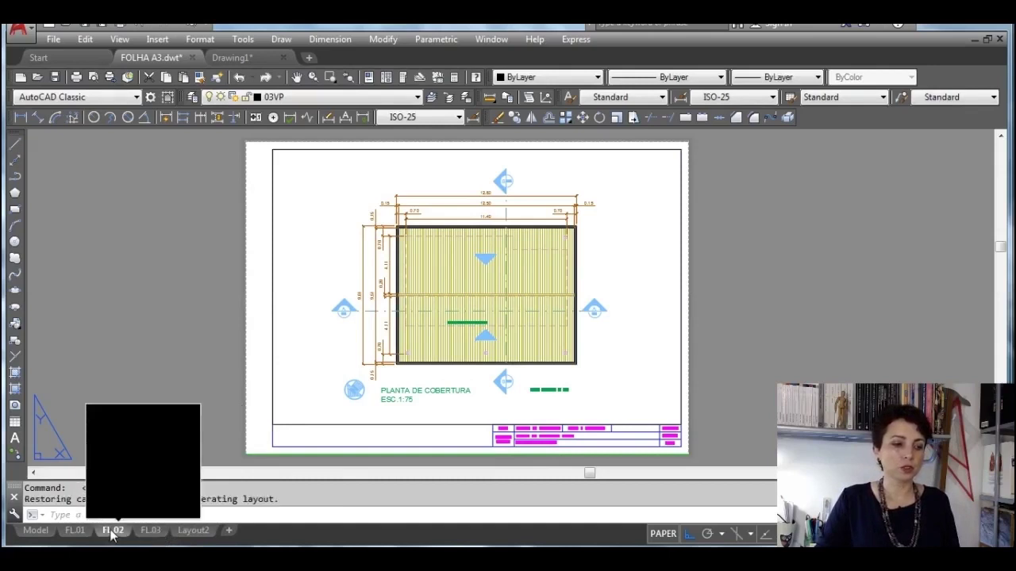
click(75, 532)
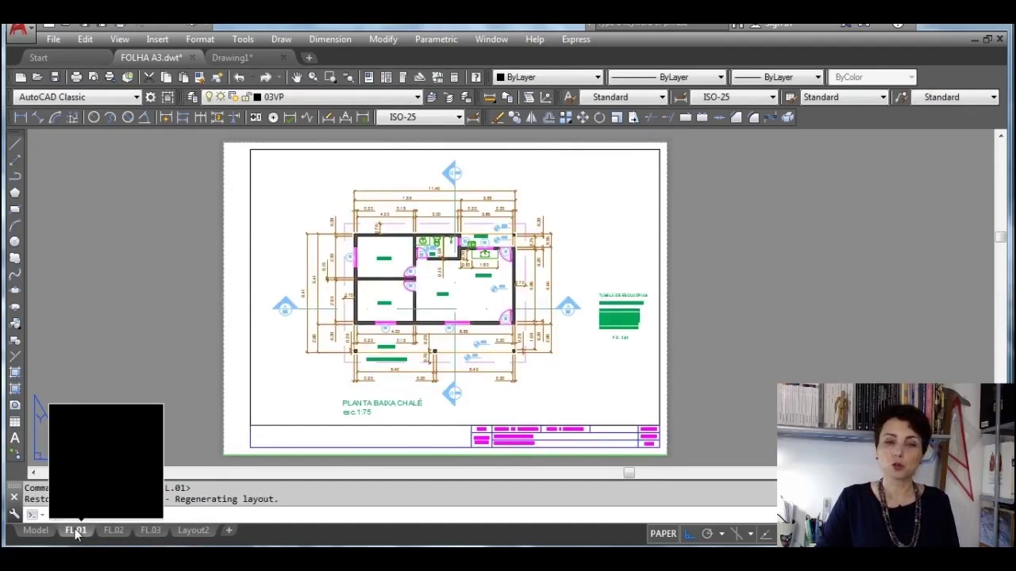
click(150, 531)
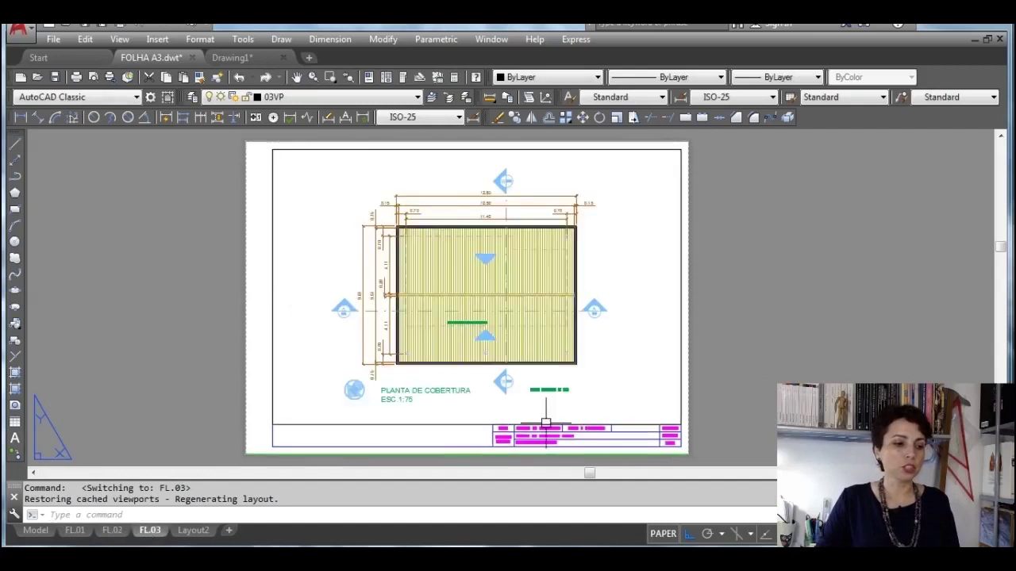
scroll(698, 442, up, 6)
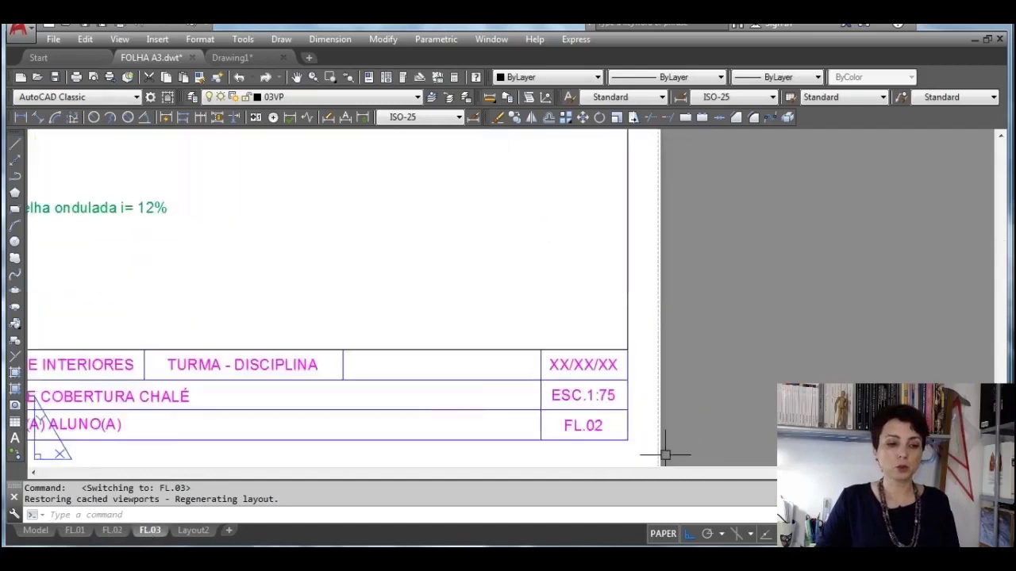
double_click(492, 401)
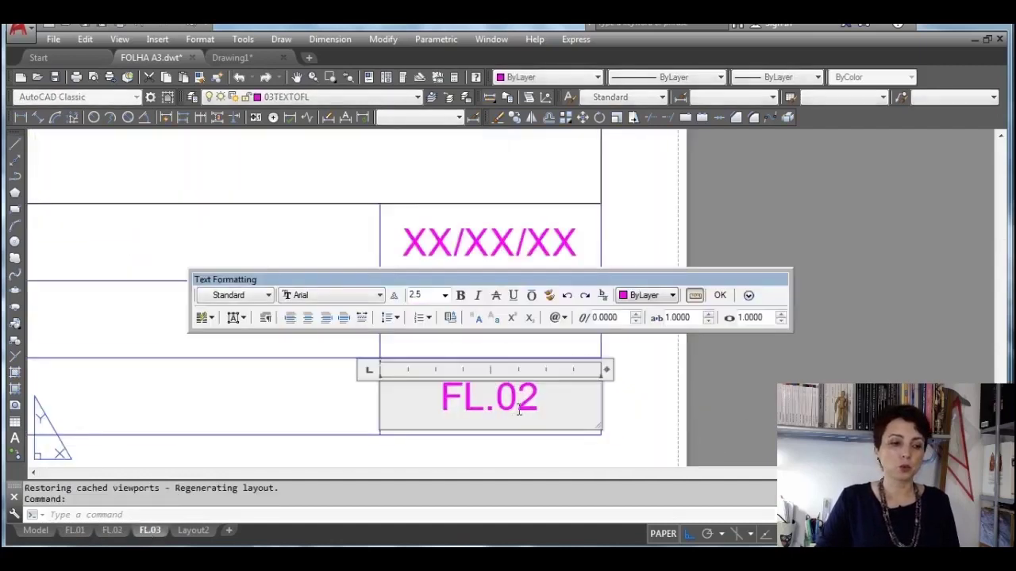
drag(540, 401, 515, 401)
text(3)
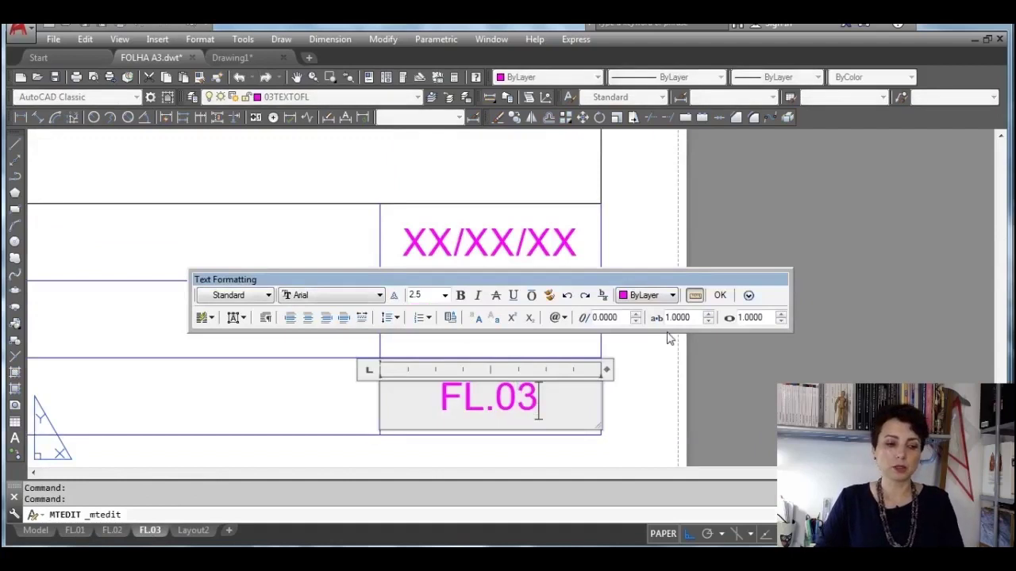
click(720, 295)
Step: Change the drawing title in the FL.03 title block to CORTES "A-A" e "B-B" CHALÉ
scroll(722, 296, down, 2)
scroll(723, 295, down, 2)
scroll(317, 294, up, 3)
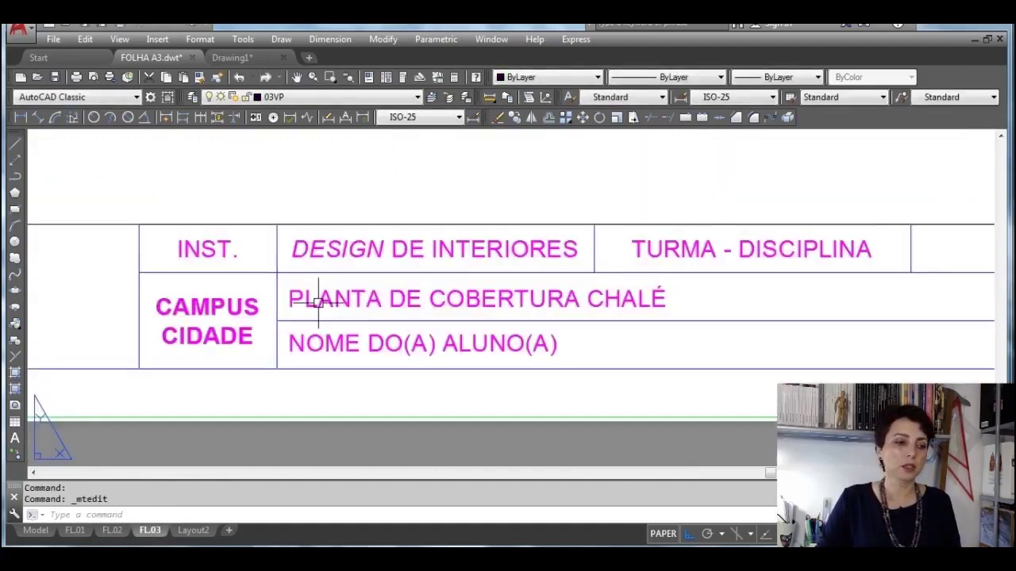
double_click(297, 298)
drag(577, 299, 263, 303)
text(CORTES)
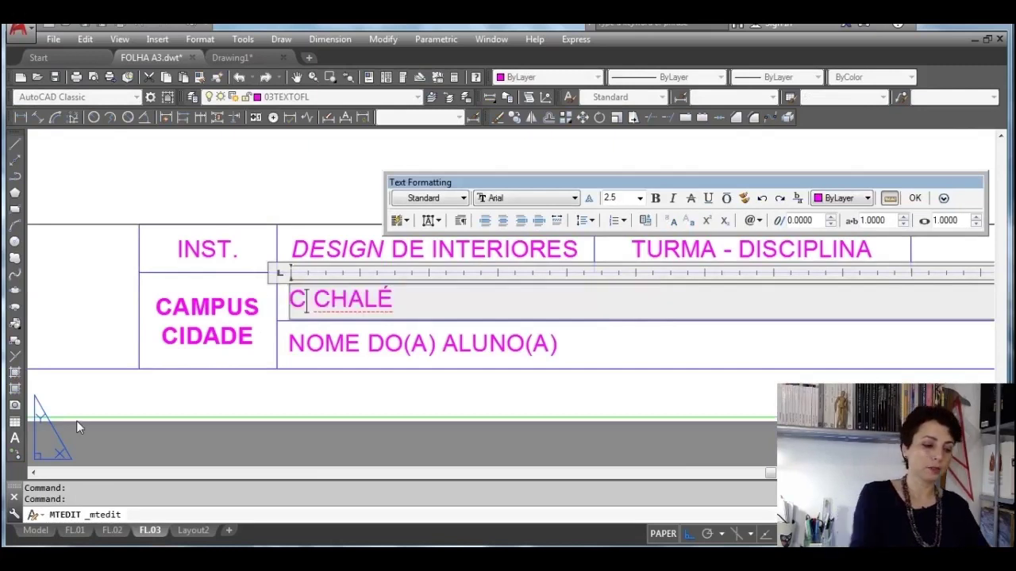
text( "A-A")
key(Caps_Lock)
text(e )
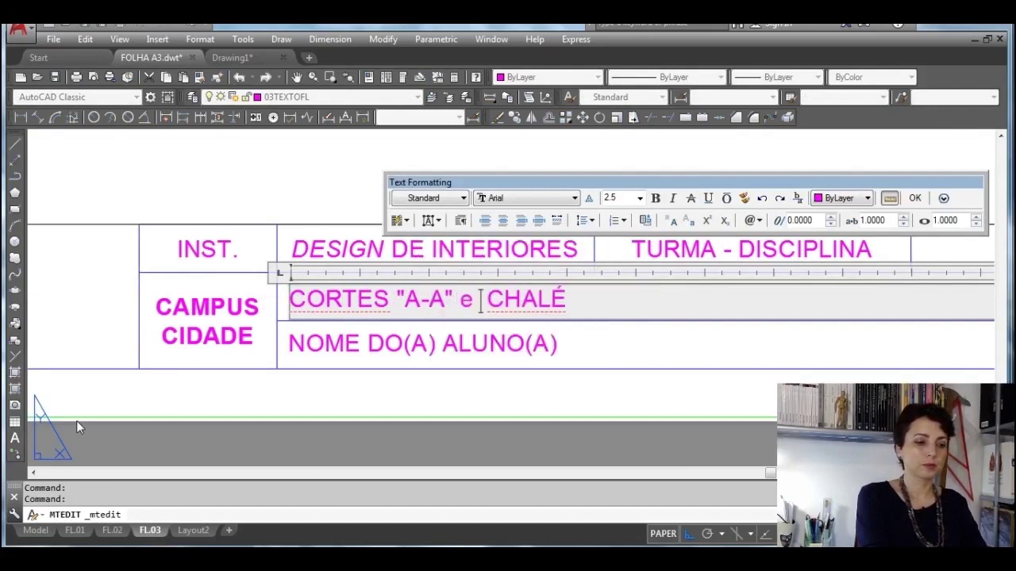
text(")
key(Caps_Lock)
text(B-B )
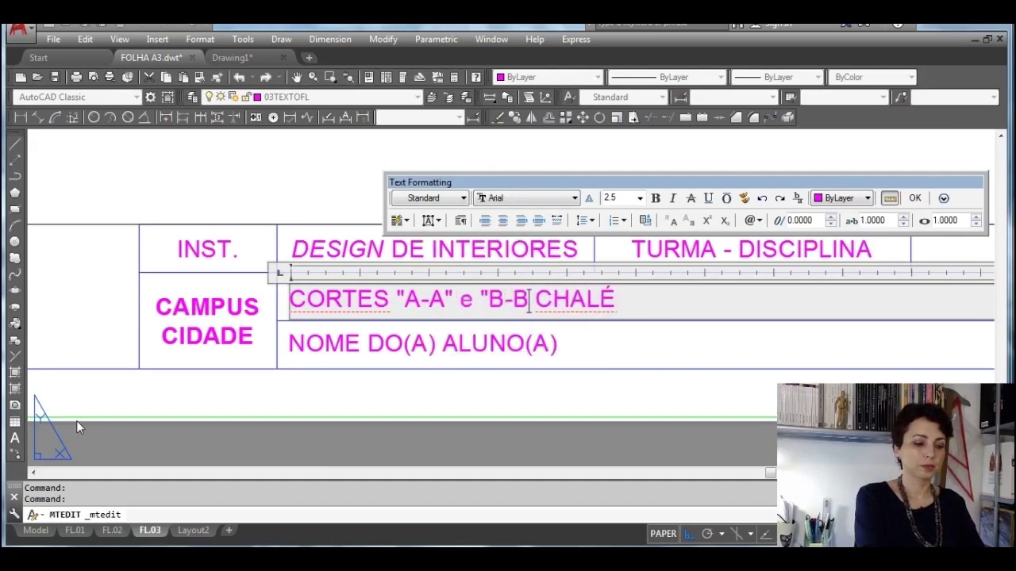
text(")
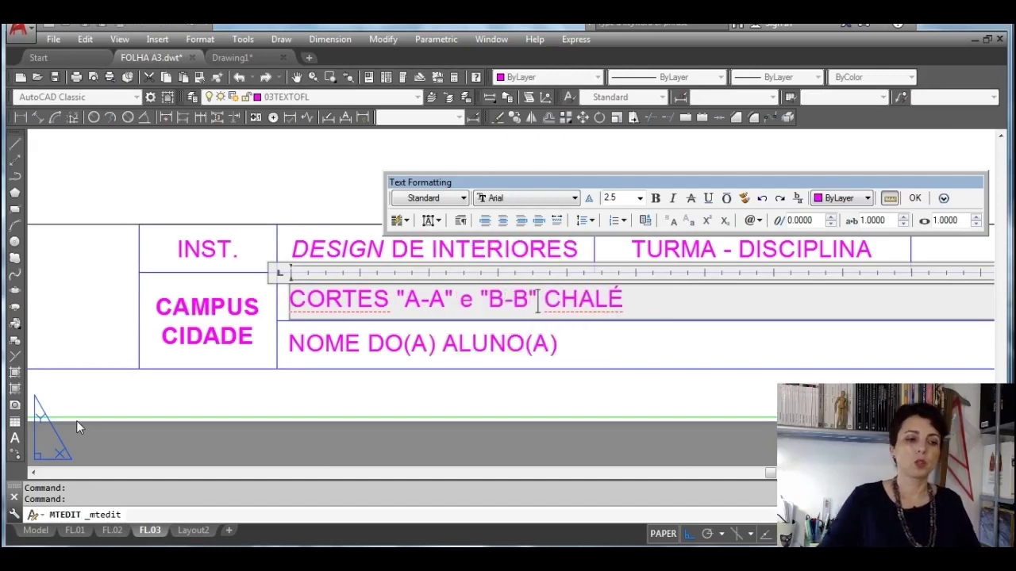
click(916, 198)
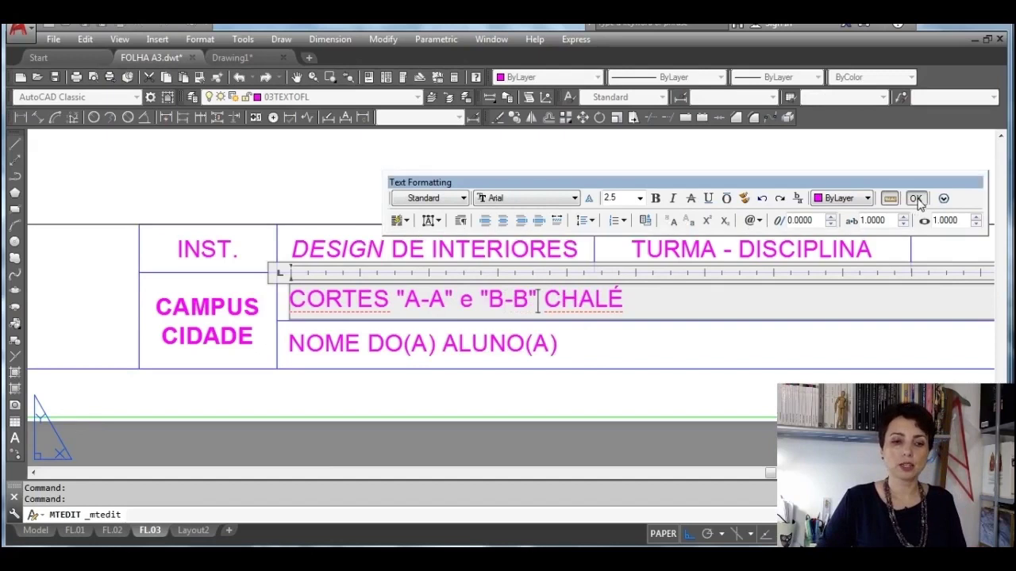
Step: Activate model space inside the FL.03 viewport and bring the CORTE "A-A" section into the viewport's upper half
scroll(659, 273, down, 6)
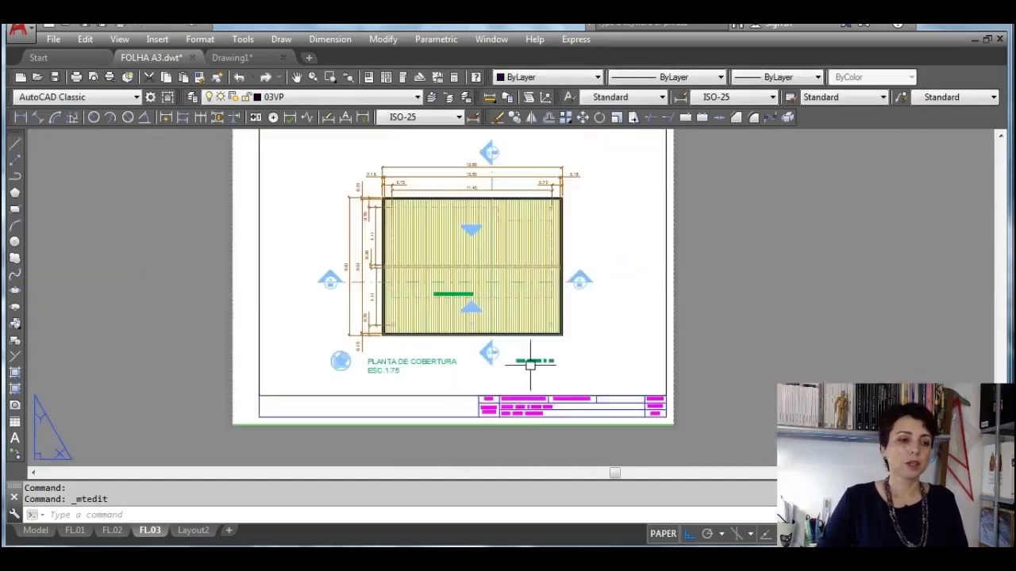
double_click(526, 361)
click(517, 534)
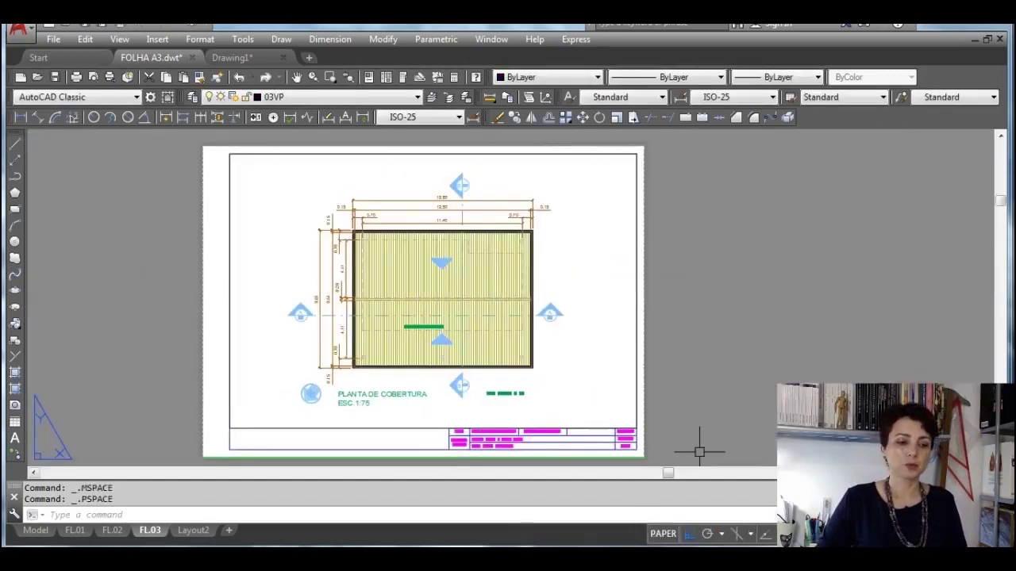
click(664, 534)
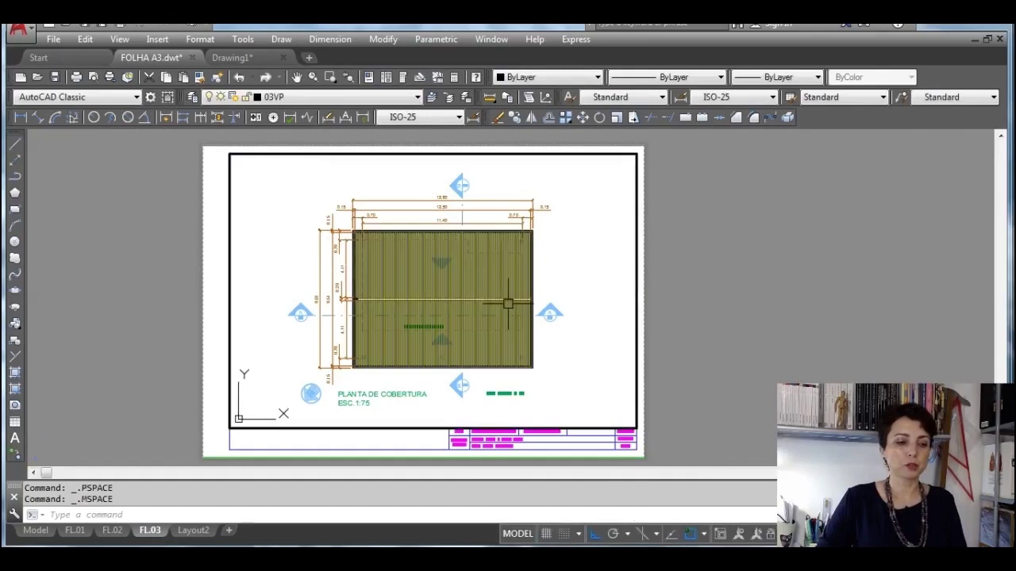
scroll(493, 292, down, 3)
scroll(493, 293, down, 4)
middle_drag(565, 270, 414, 370)
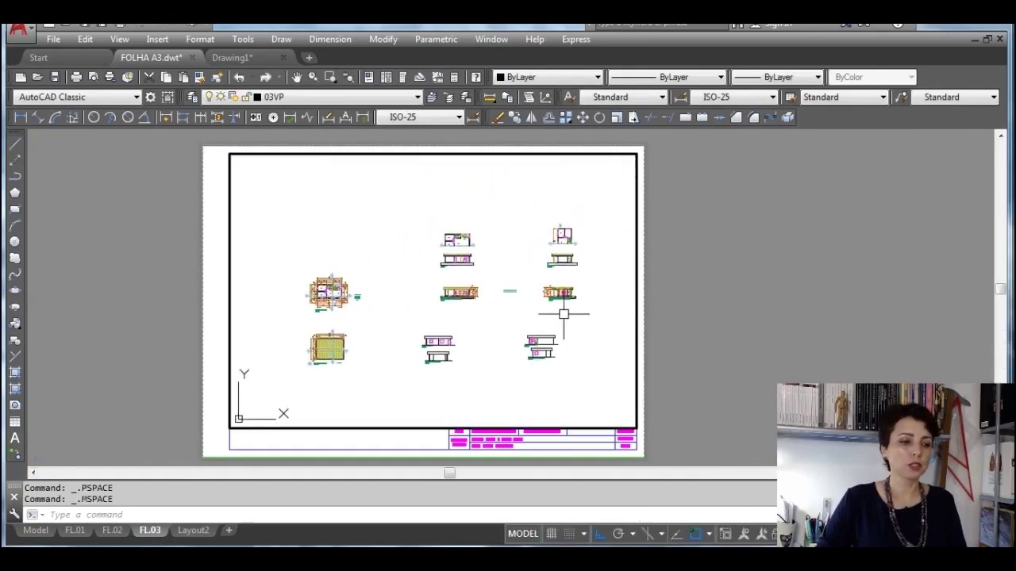
scroll(474, 298, up, 2)
scroll(473, 298, up, 2)
middle_drag(476, 290, 437, 298)
scroll(316, 286, up, 4)
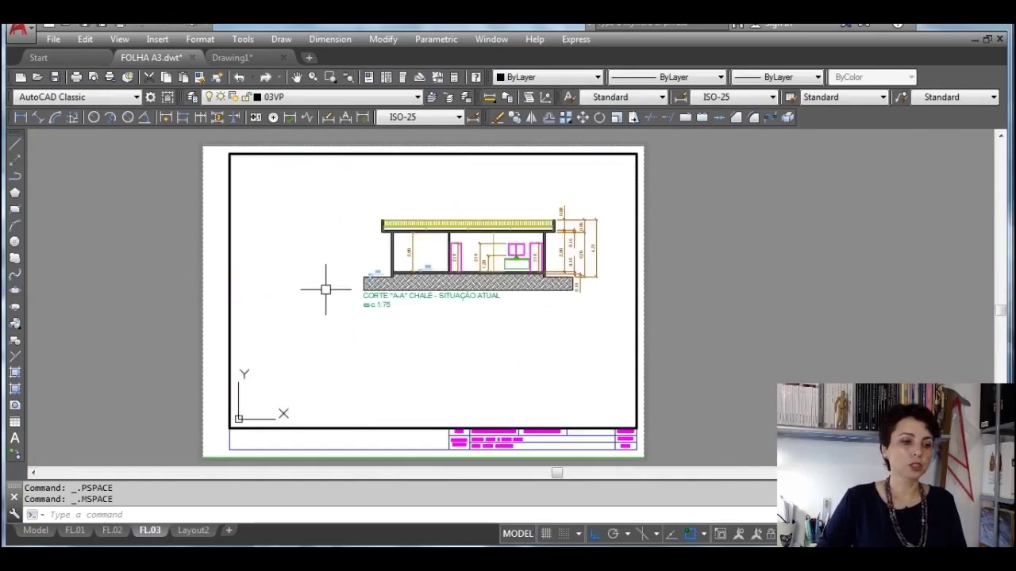
middle_drag(466, 290, 430, 270)
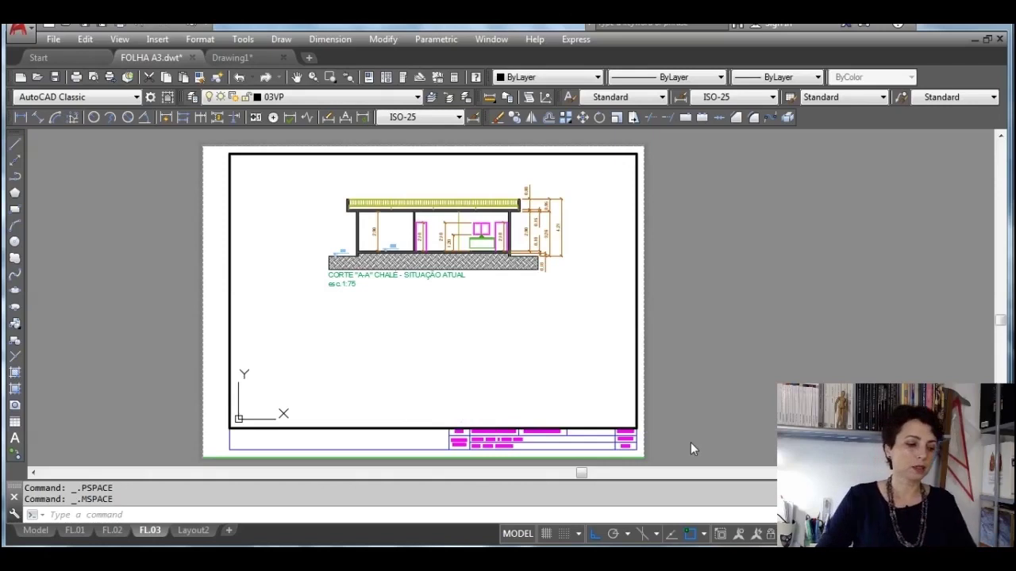
Step: Scale the section A-A view to 1:75 with the zoom scale factor 1000/75XP
text(z)
key(Return)
text(s)
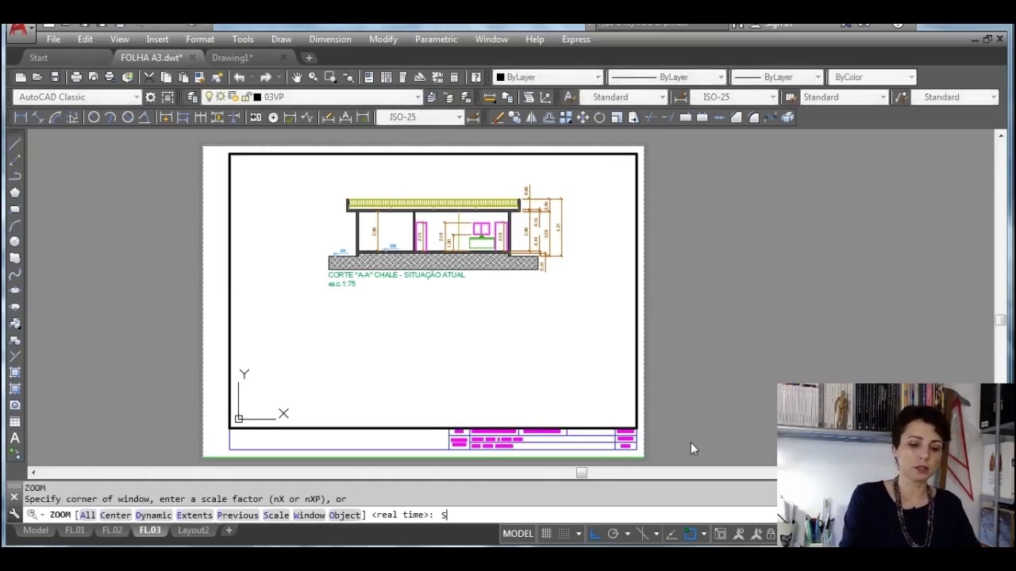
key(Return)
text(1000/75XP)
key(Return)
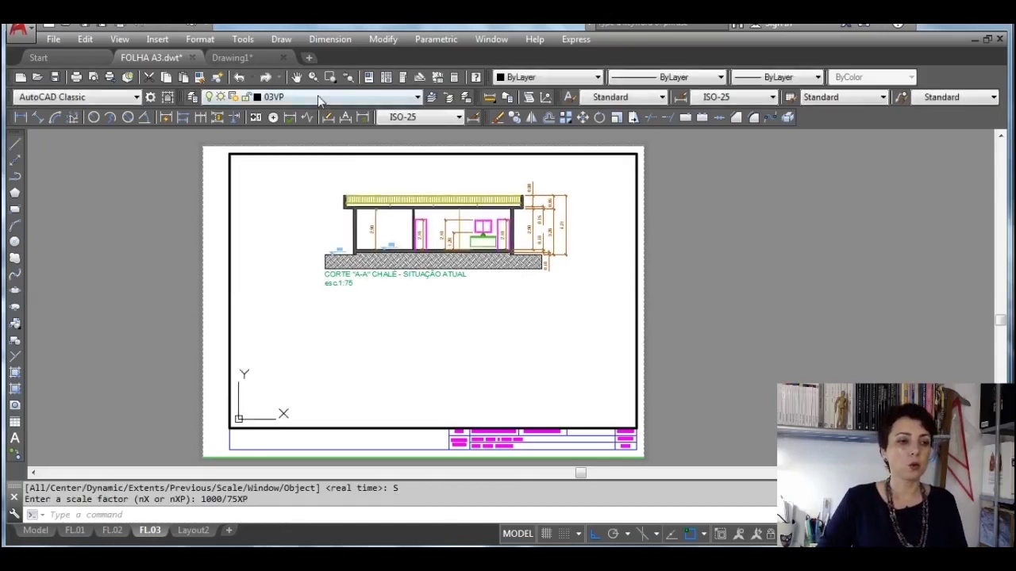
Step: Pan section A-A slightly to the left without changing its scale, and return to paper space
click(297, 77)
drag(439, 208, 429, 209)
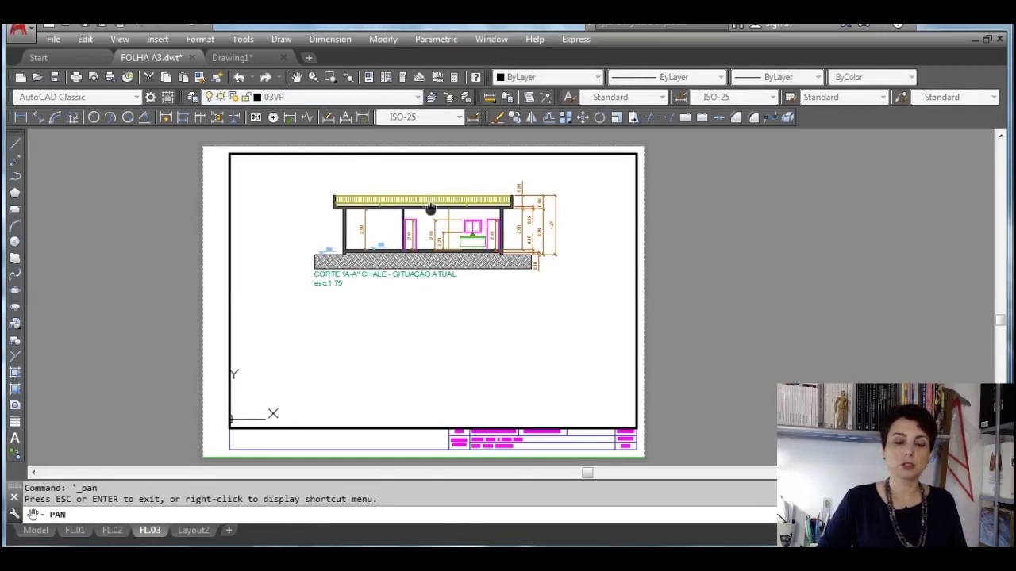
key(Escape)
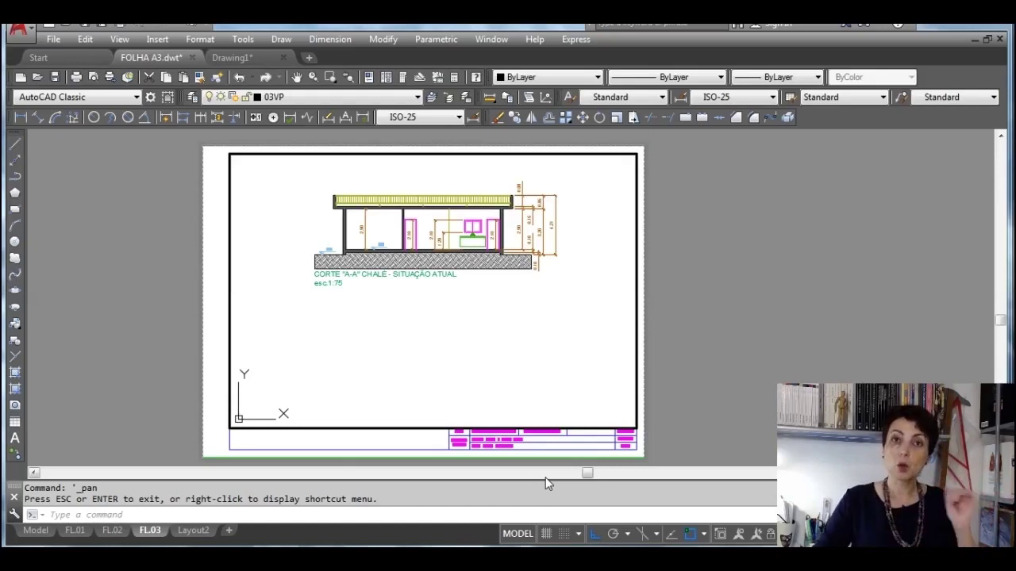
click(519, 535)
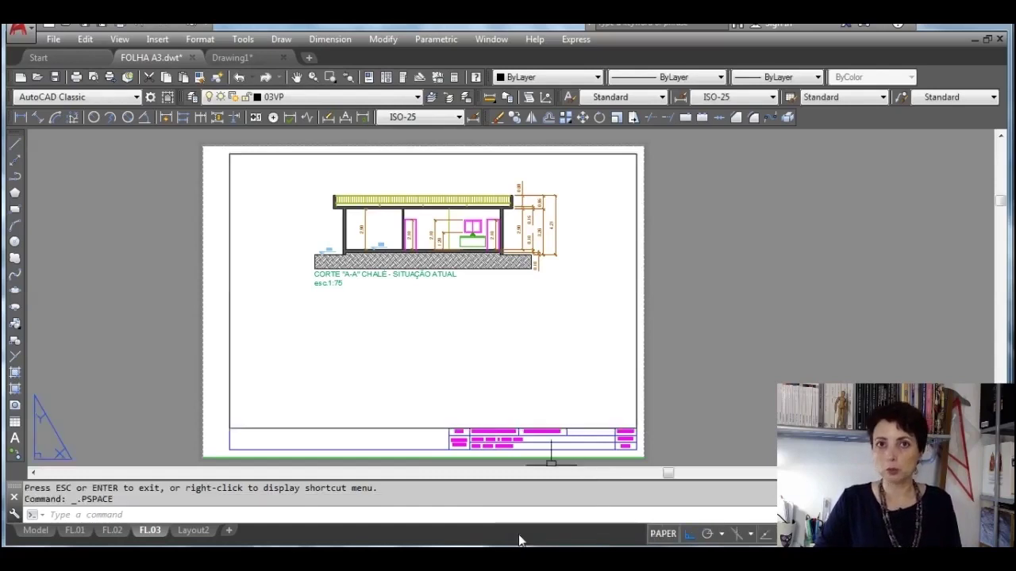
Step: Stretch the viewport's lower edge up to just below the section A-A title, leaving the sheet's lower half free
right_click(359, 430)
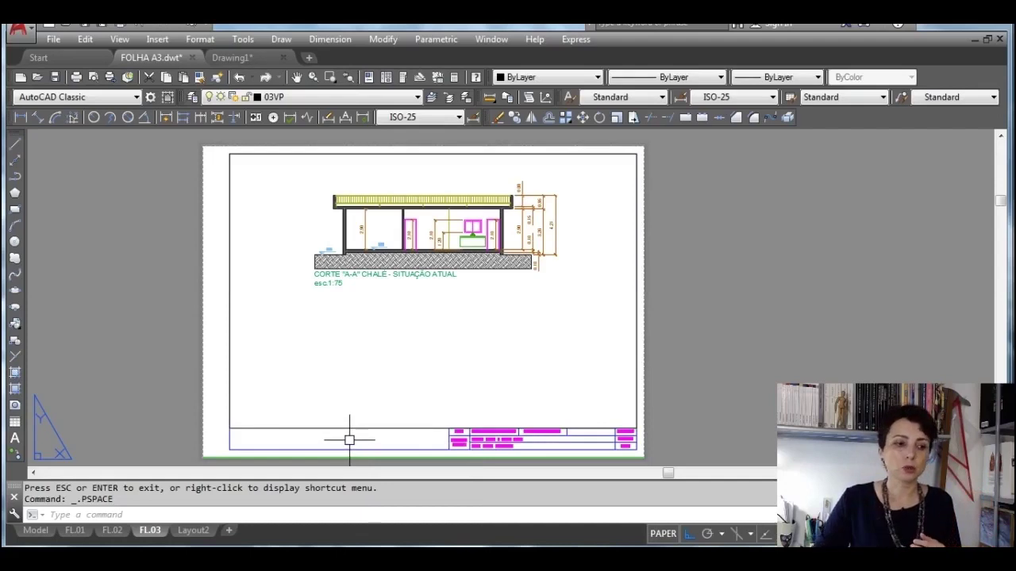
click(356, 429)
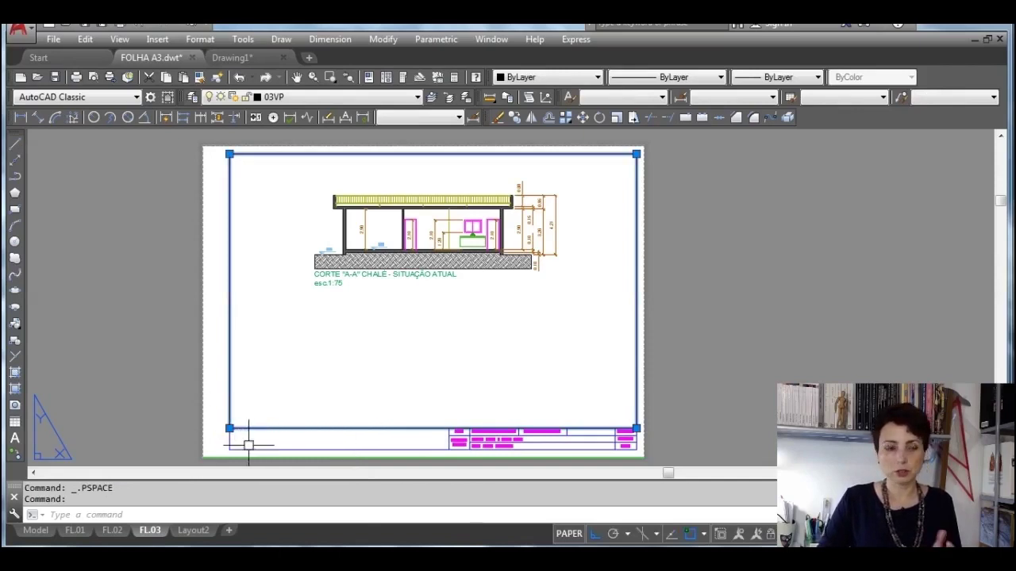
click(229, 429)
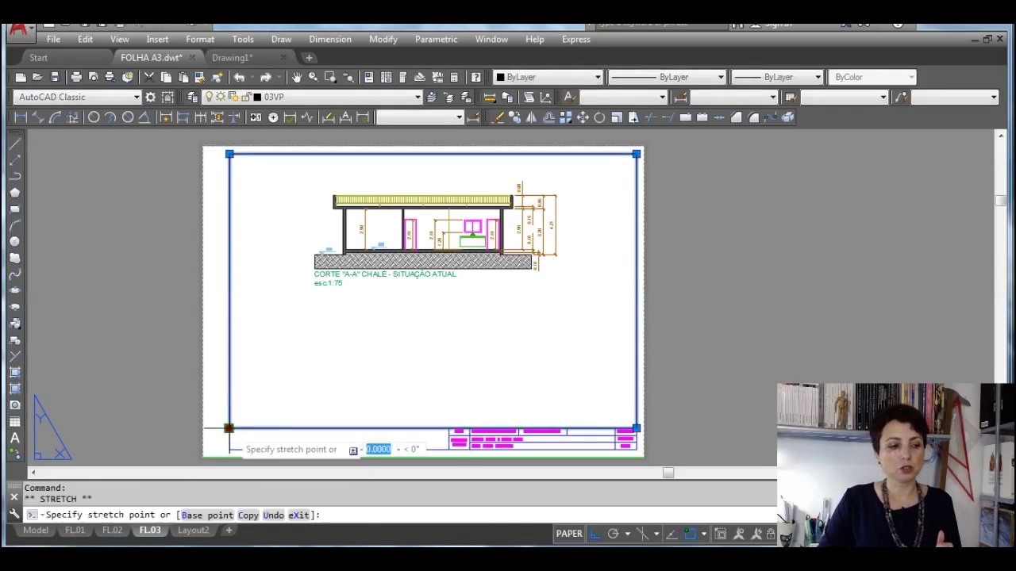
click(228, 301)
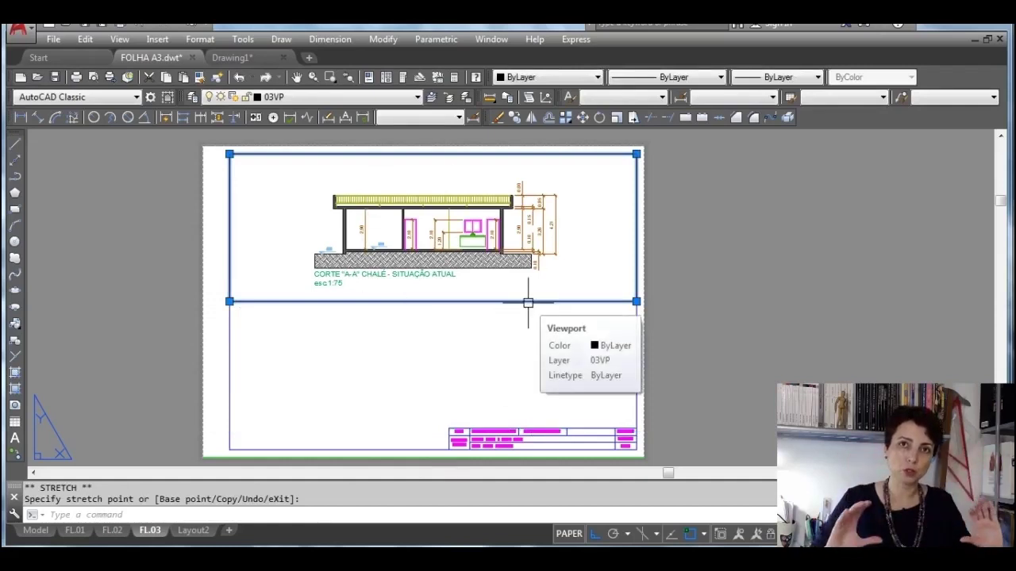
key(Escape)
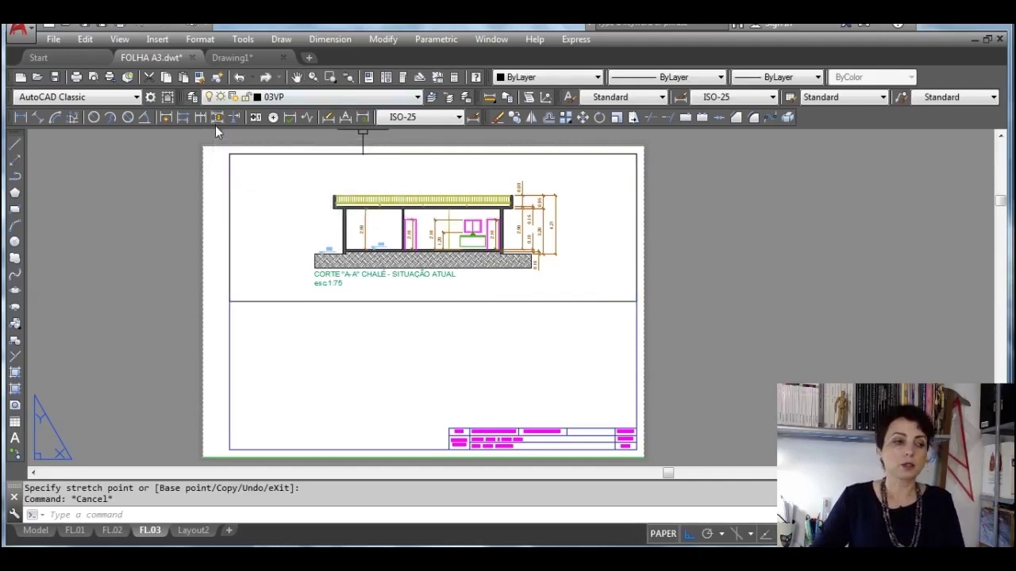
Step: Create a single rectangular viewport in the sheet's lower half, from the title block's top edge up to the section A-A viewport
mouse_move(207, 60)
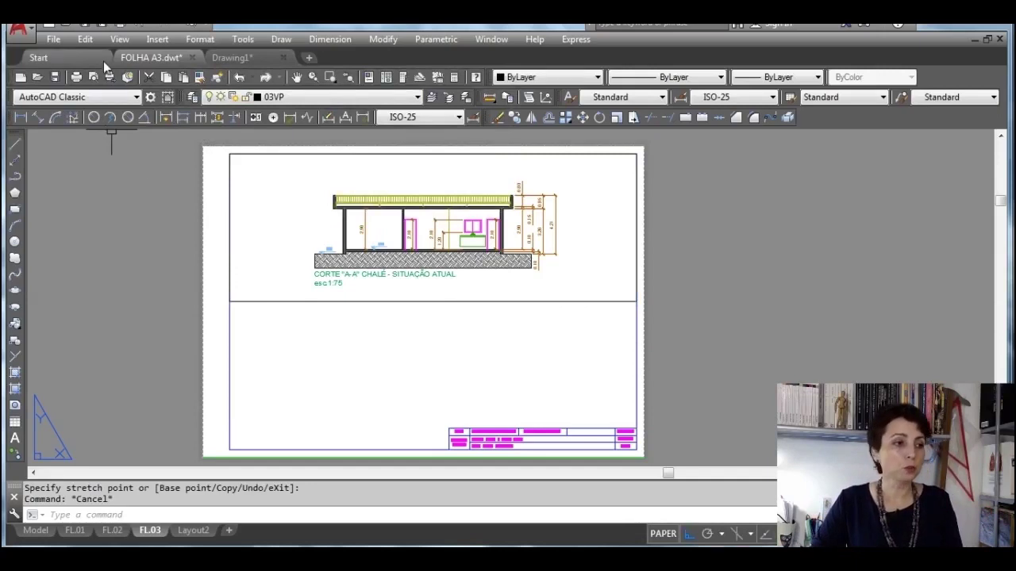
click(122, 40)
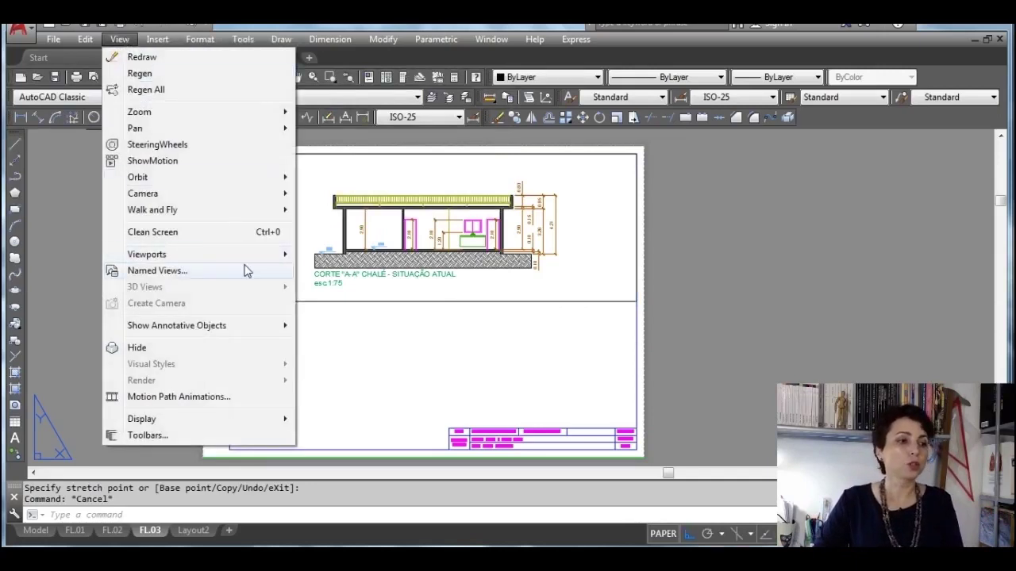
mouse_move(248, 262)
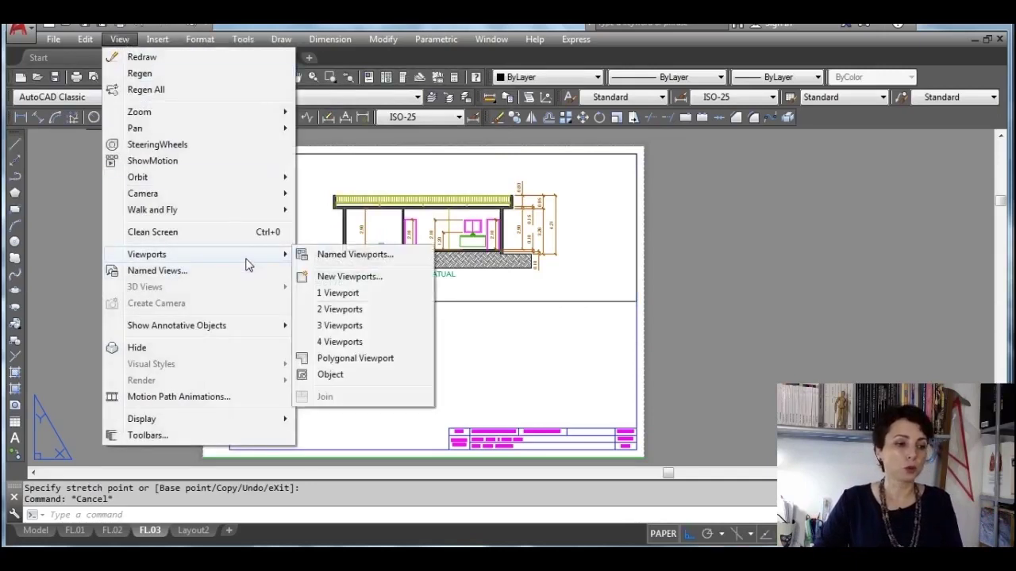
click(334, 294)
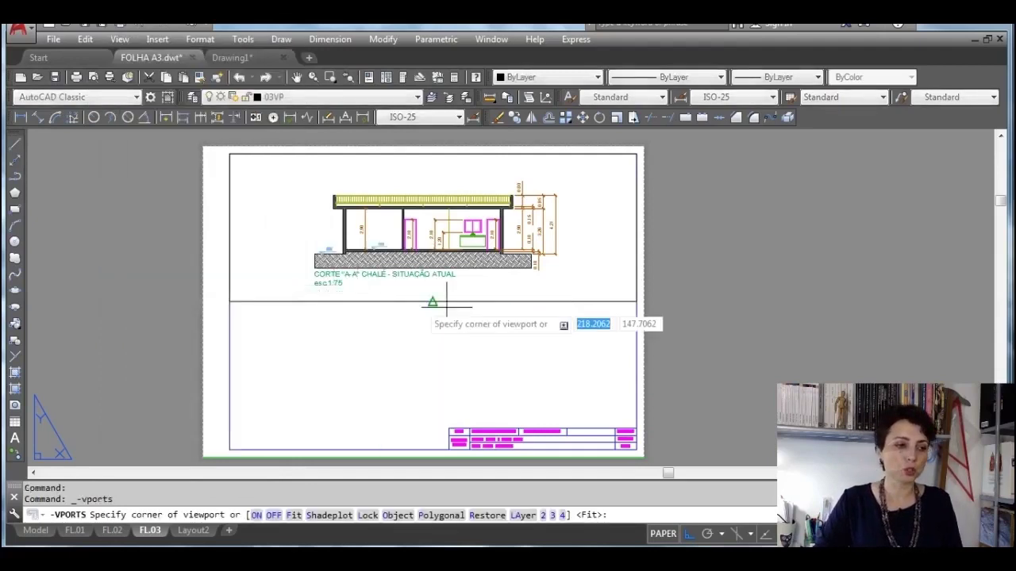
click(636, 429)
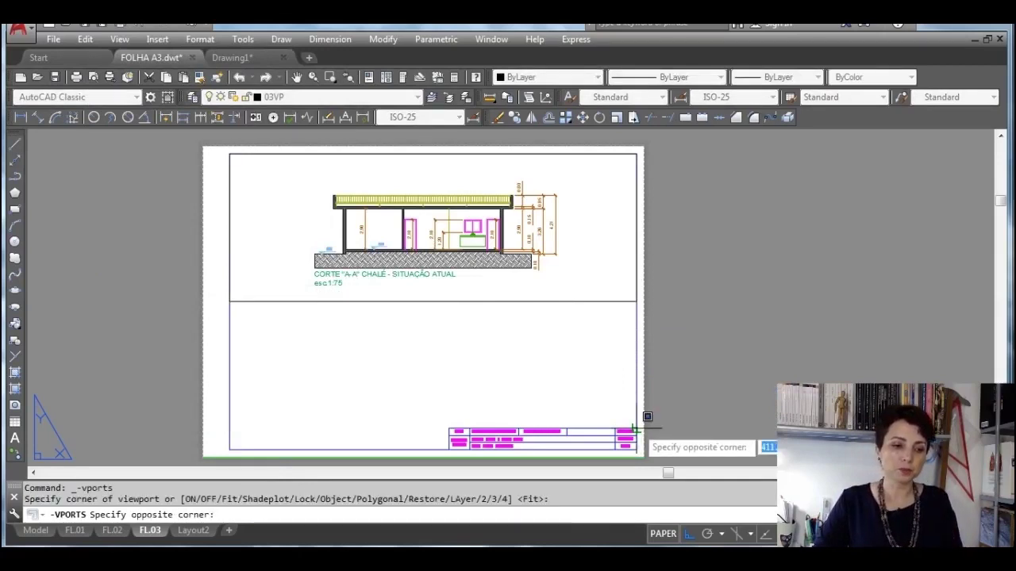
click(229, 301)
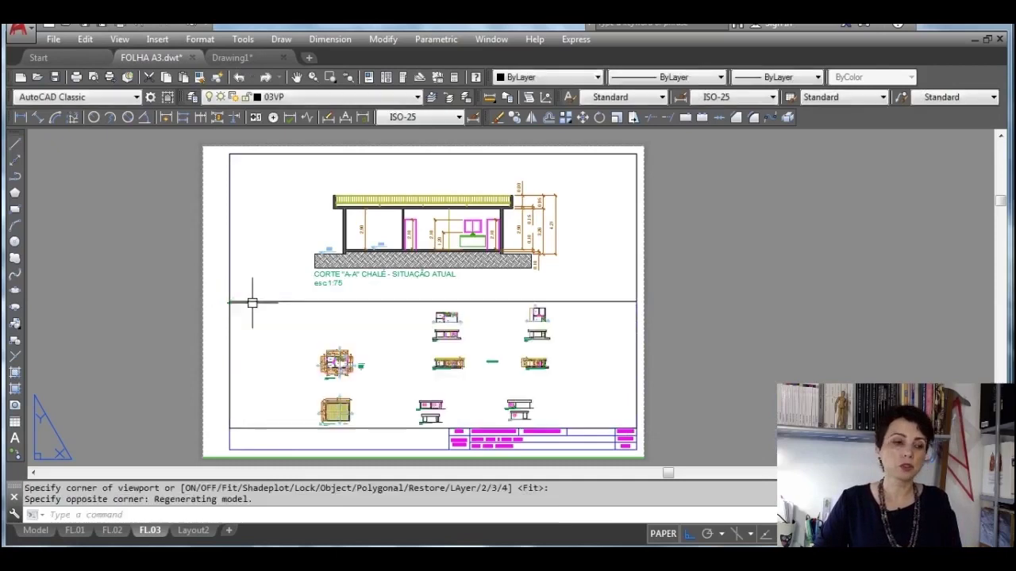
Step: Activate model space in the lower viewport and bring the CORTE "B-B" section into its view
click(664, 534)
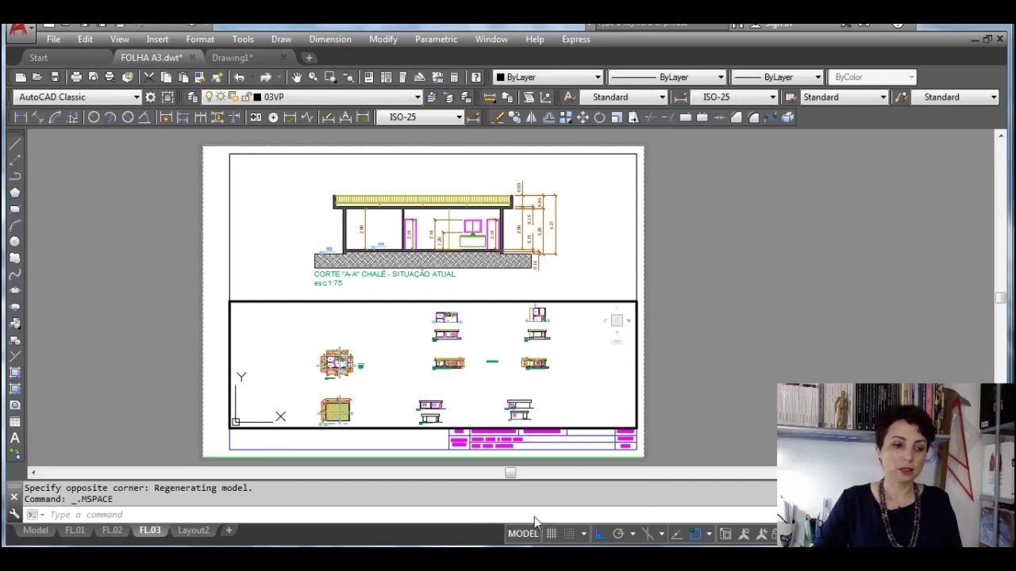
click(596, 267)
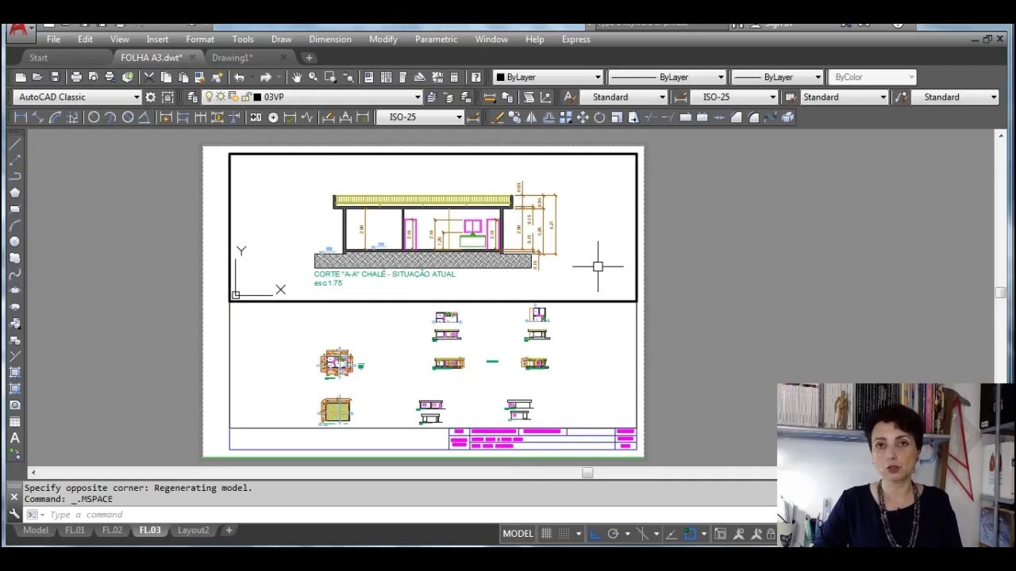
click(591, 363)
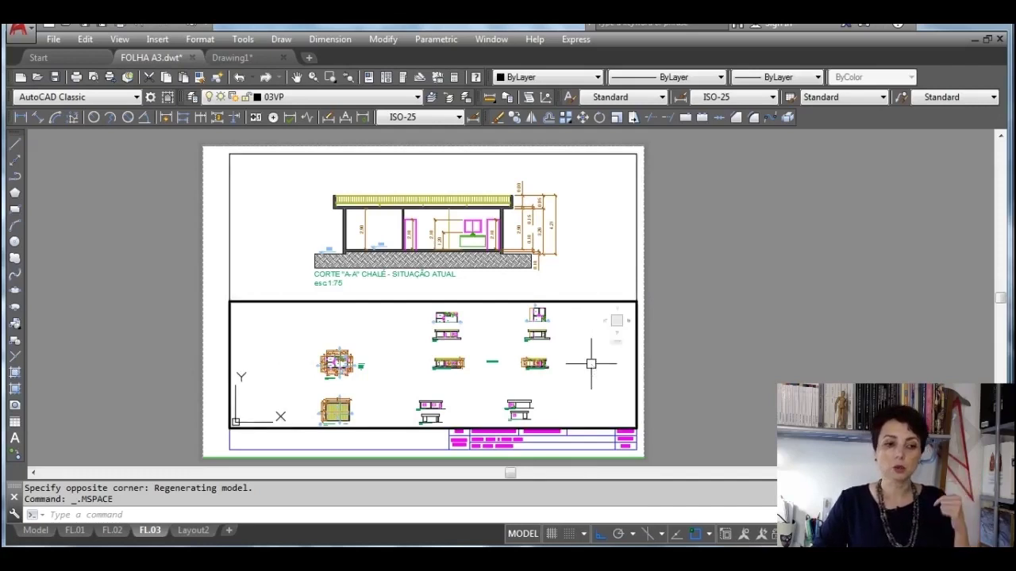
click(600, 262)
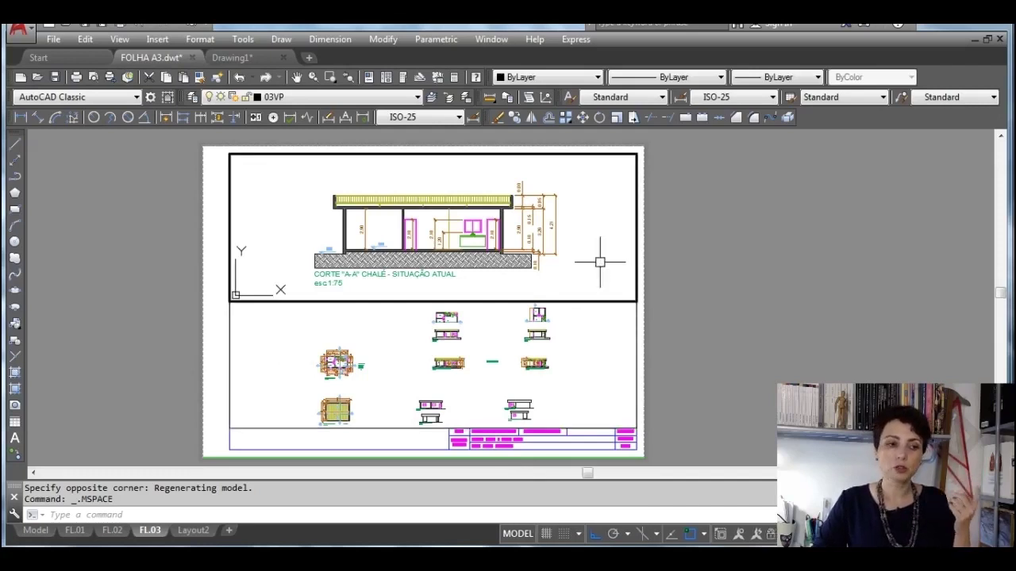
click(586, 363)
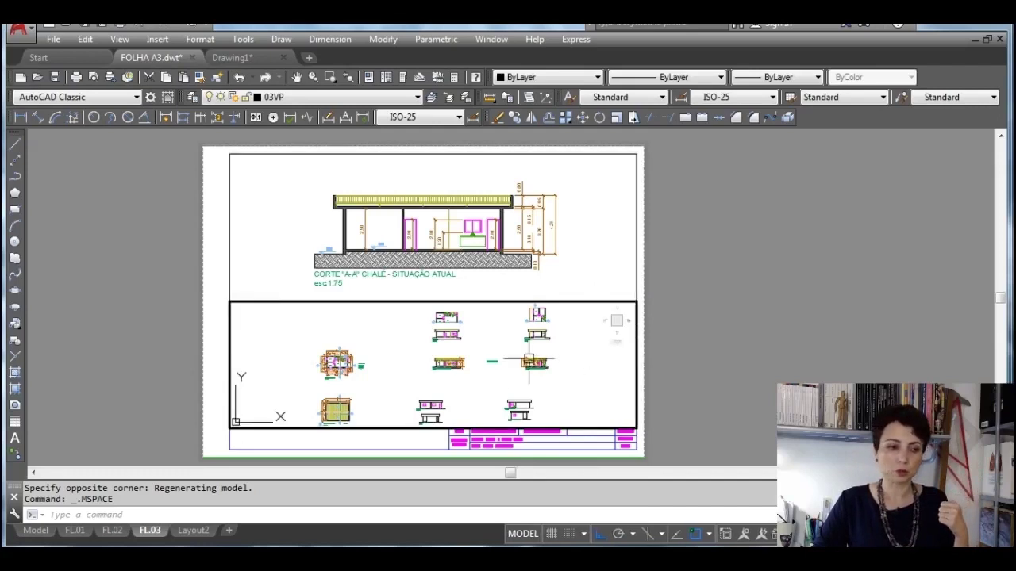
scroll(546, 375, up, 3)
scroll(546, 376, up, 2)
middle_drag(499, 343, 428, 382)
scroll(413, 370, up, 2)
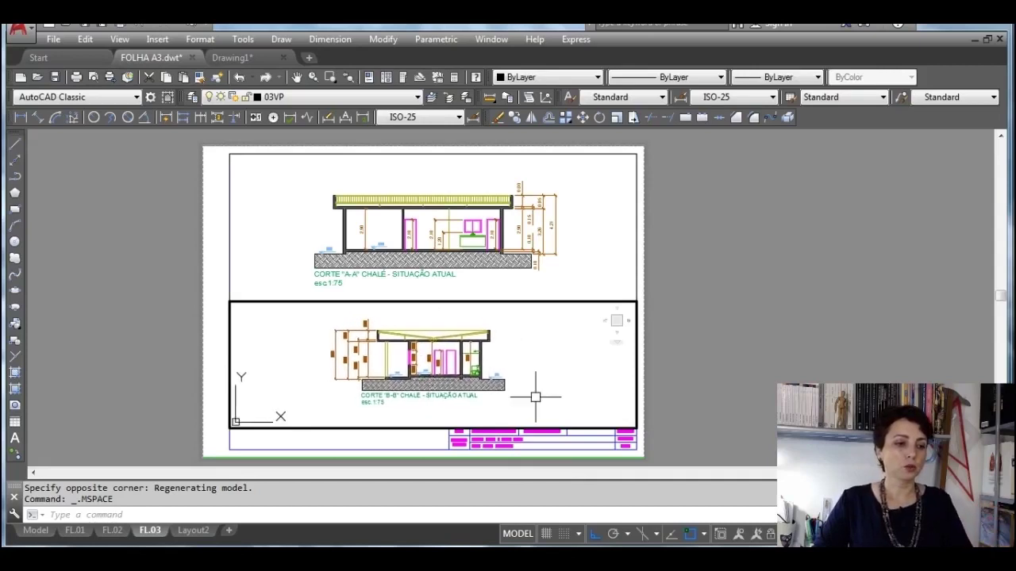
Step: Scale the section B-B view to 1:75 with the zoom scale factor 1000/75XP
scroll(447, 355, down, 2)
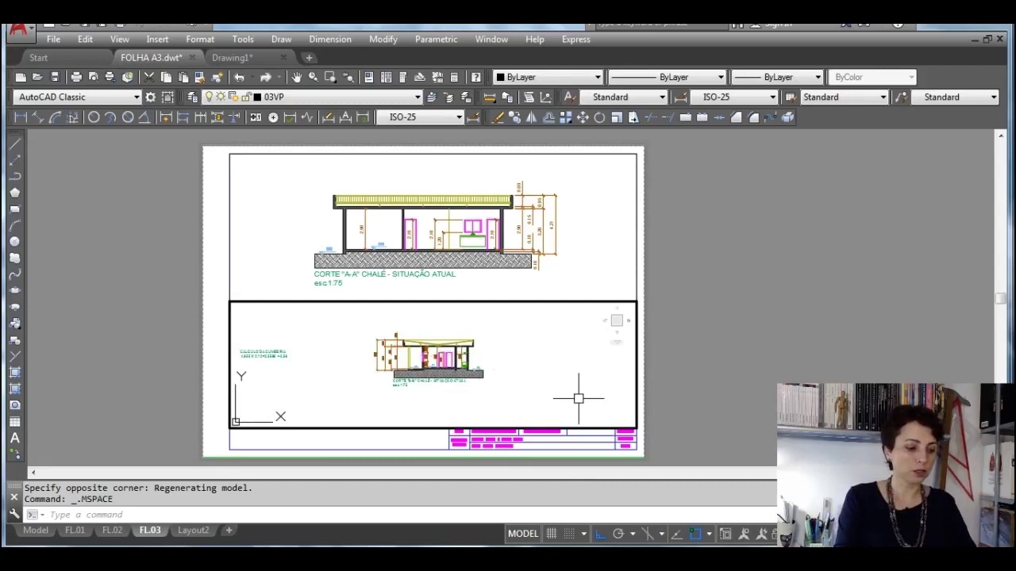
text(z)
key(Return)
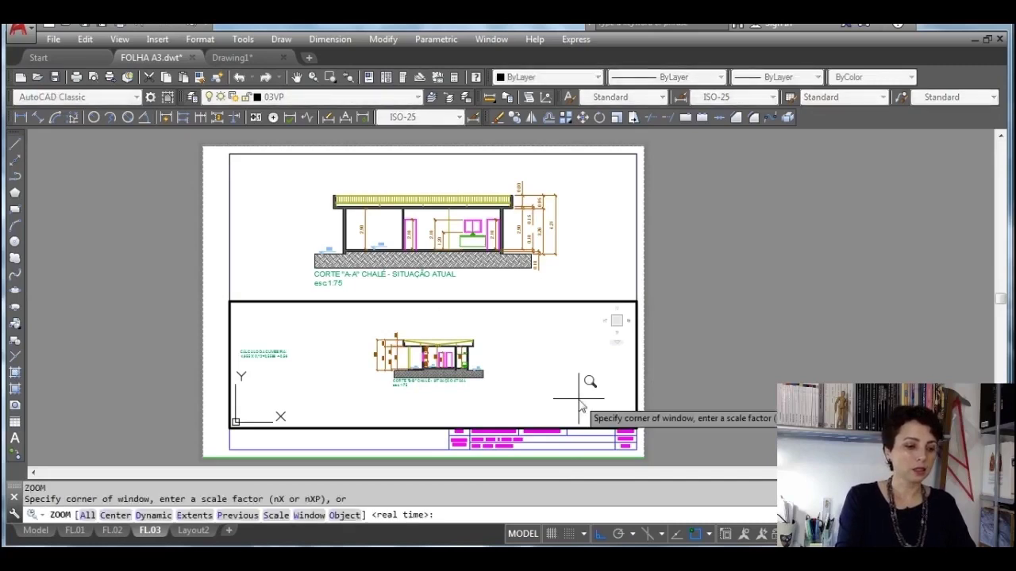
text(s)
key(Return)
text(1000)
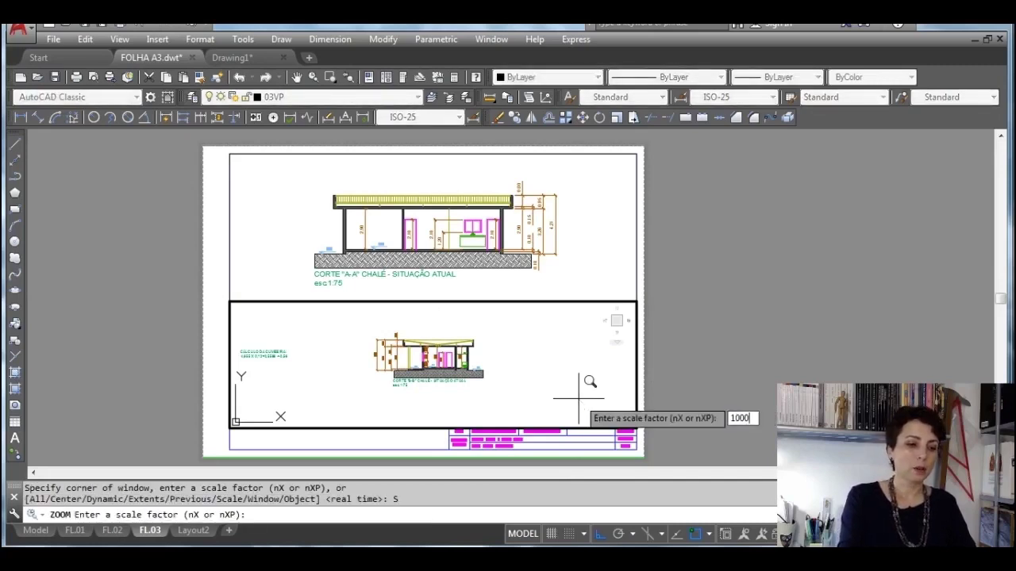
text(/75XP)
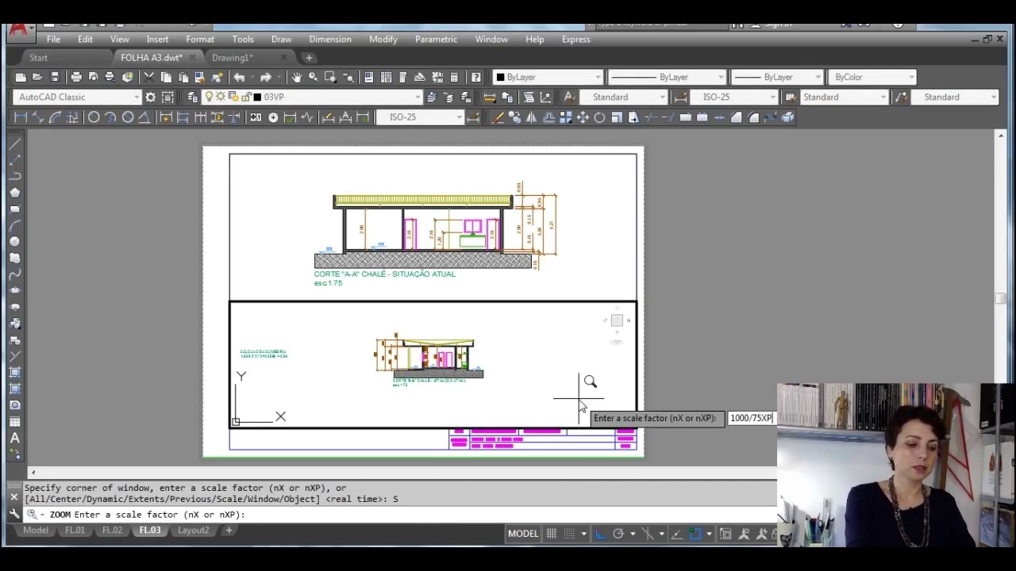
key(Return)
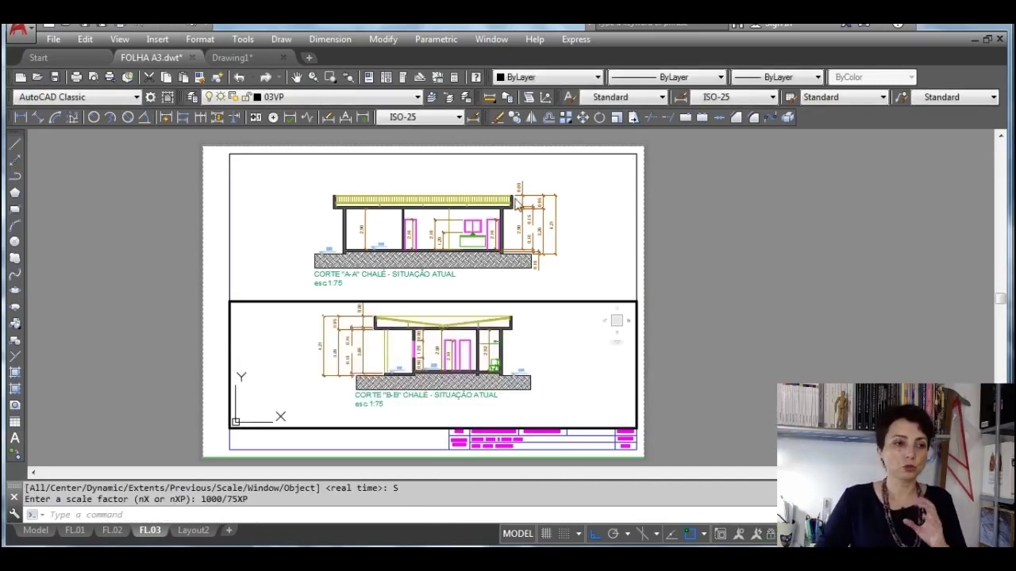
Step: Pan section B-B slightly down and to the left within its viewport without changing the scale, and return to paper space
click(296, 77)
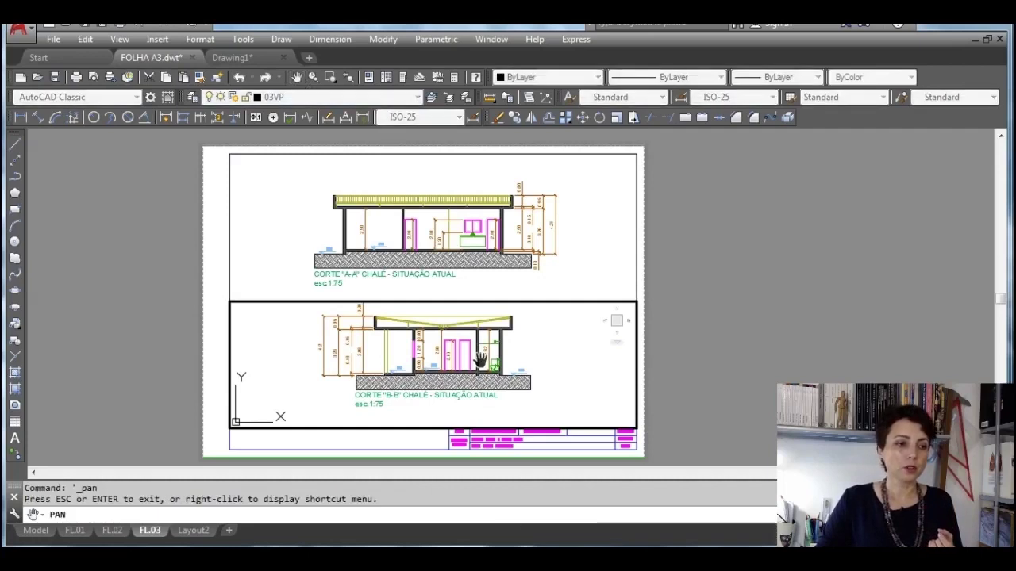
drag(470, 365, 449, 375)
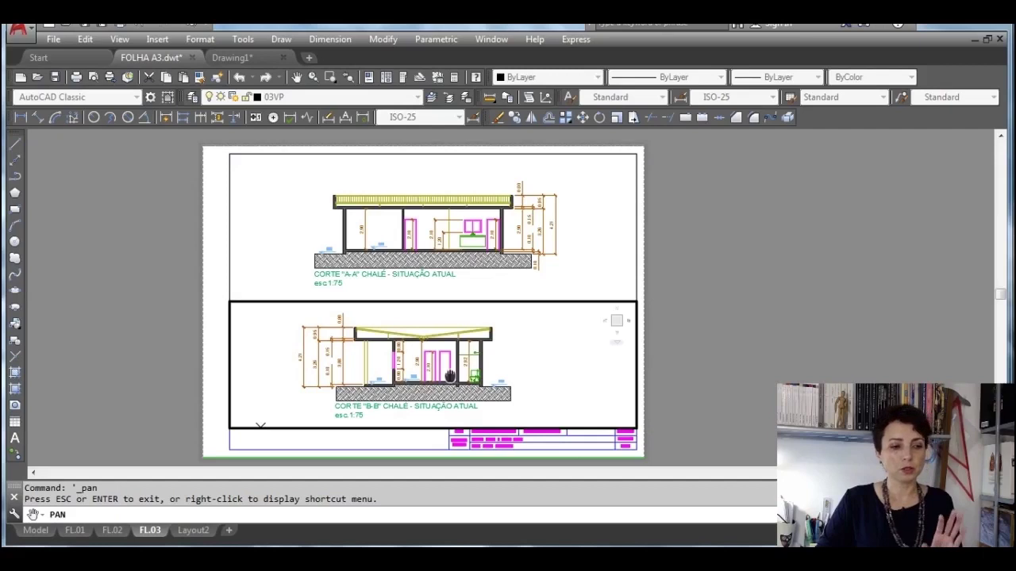
drag(449, 375, 460, 377)
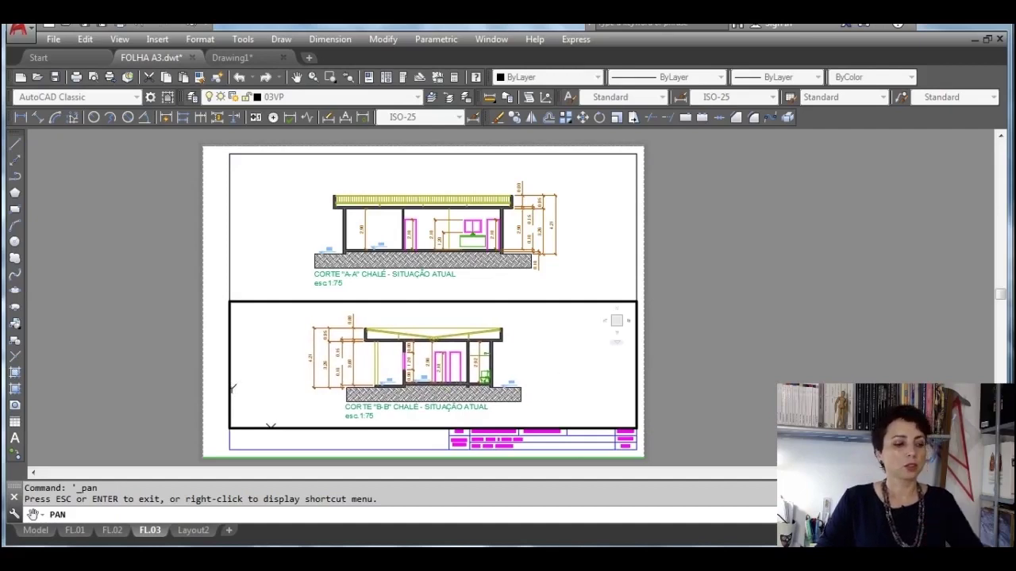
key(Escape)
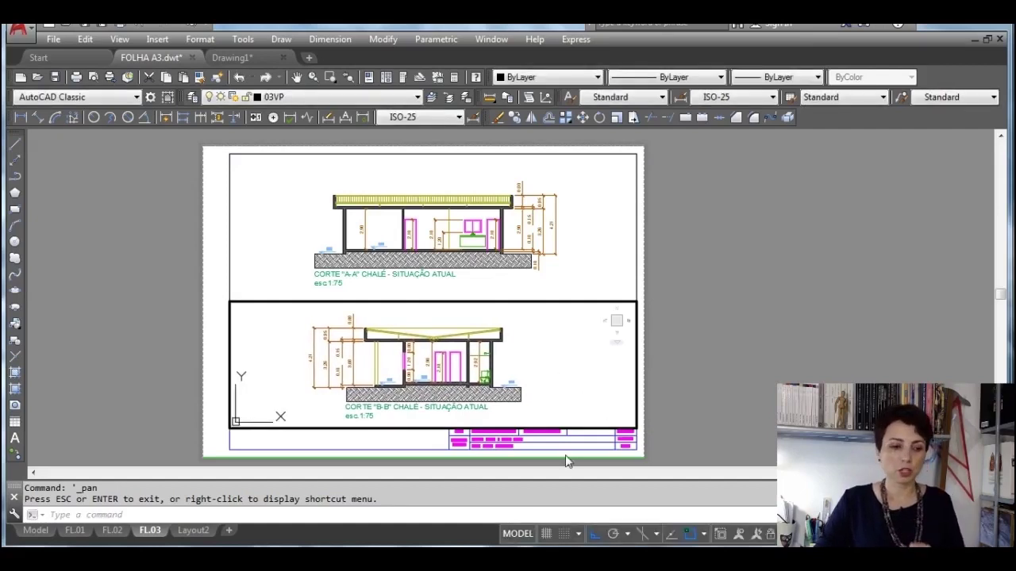
click(518, 534)
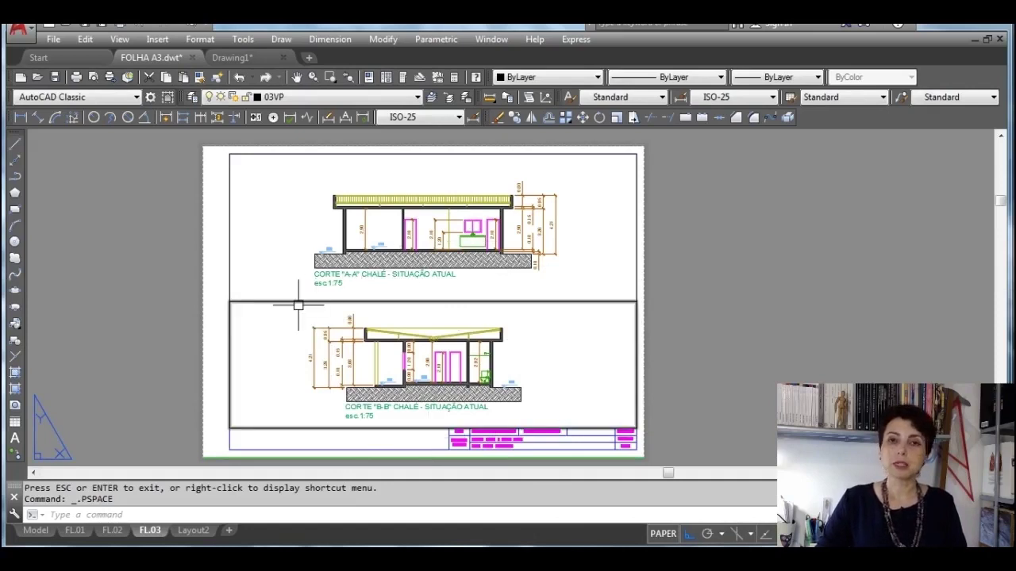
Step: Turn off the current layer 03VP to hide the viewport frames on the FL.03 sheet
mouse_move(297, 303)
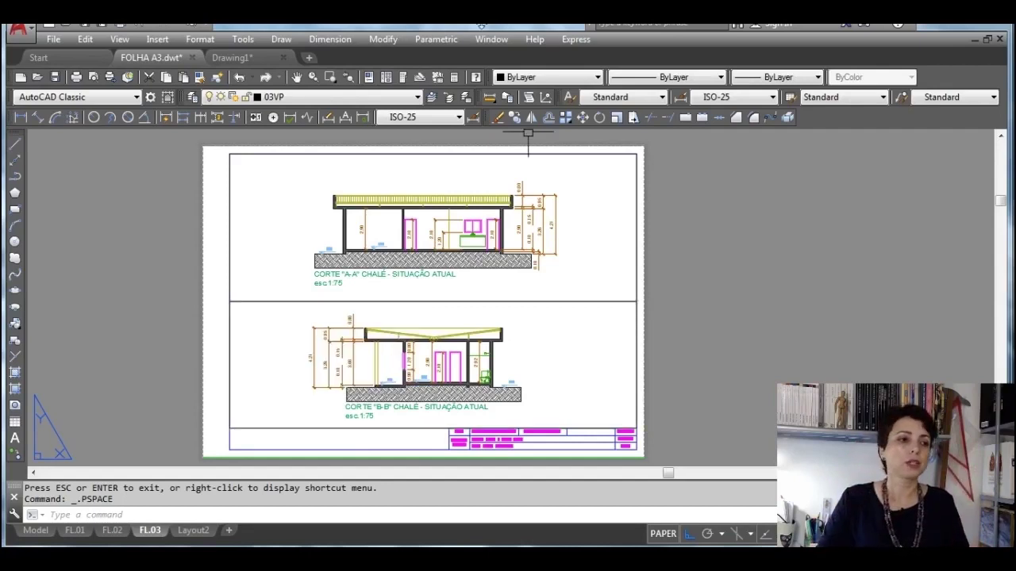
click(417, 98)
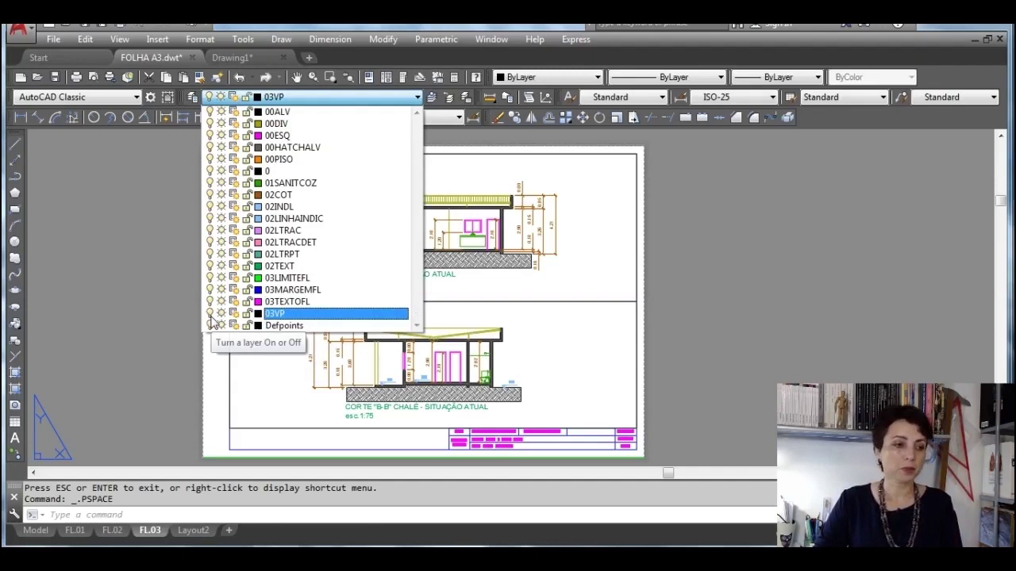
click(154, 401)
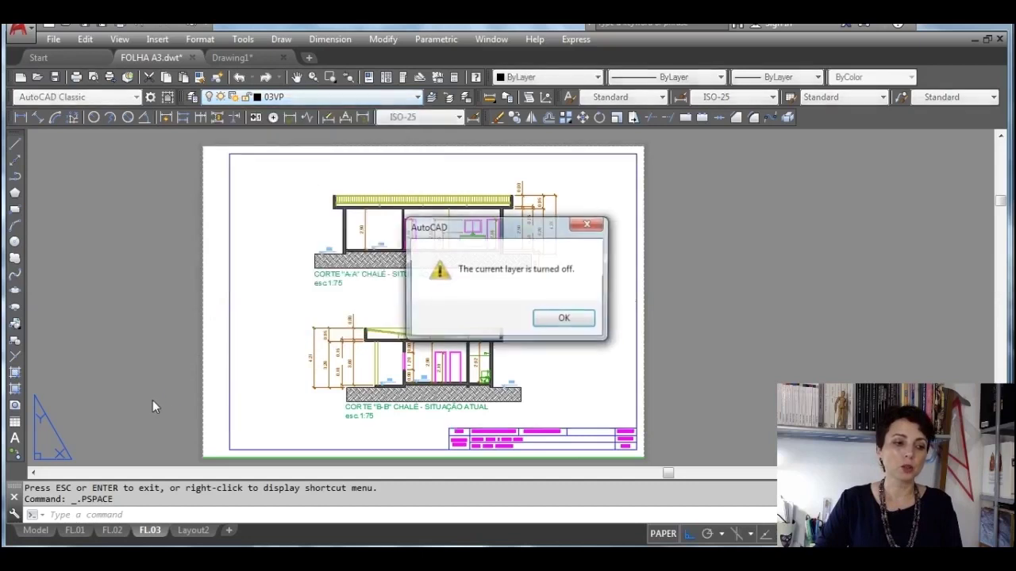
click(564, 319)
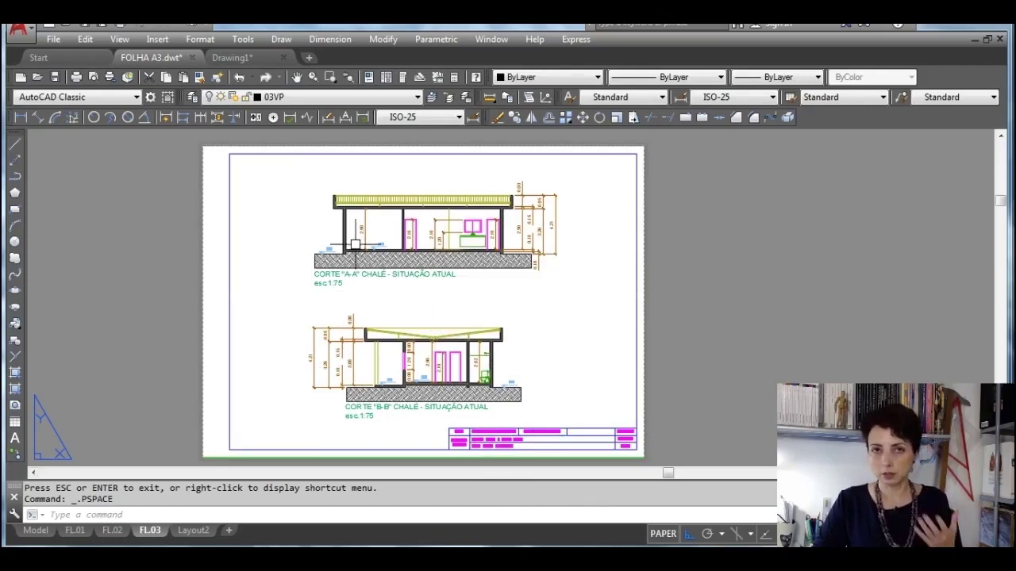
Step: Activate the upper viewport, pan section A-A slightly down and to the left at the same scale, and return to paper space
click(664, 534)
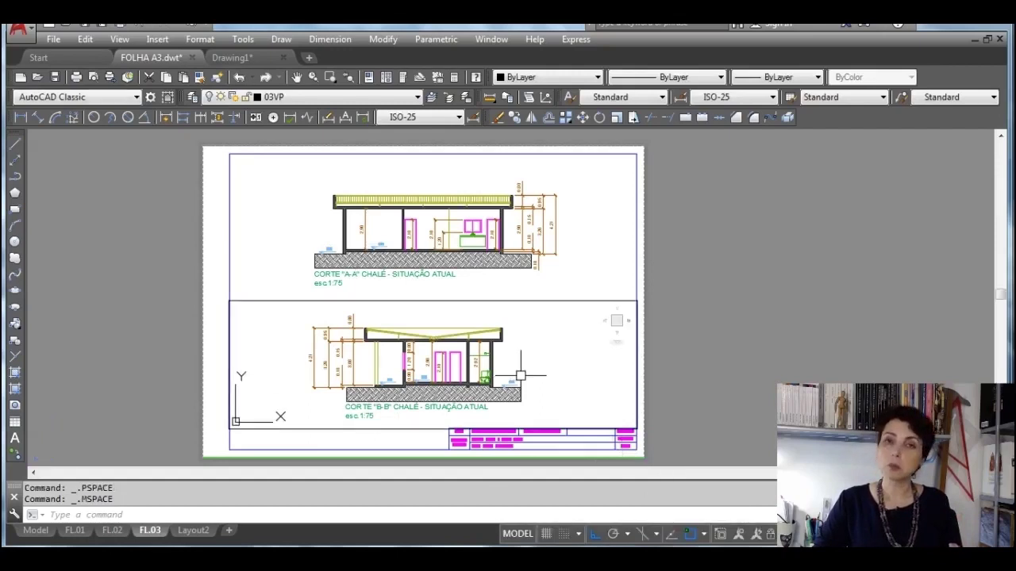
click(578, 254)
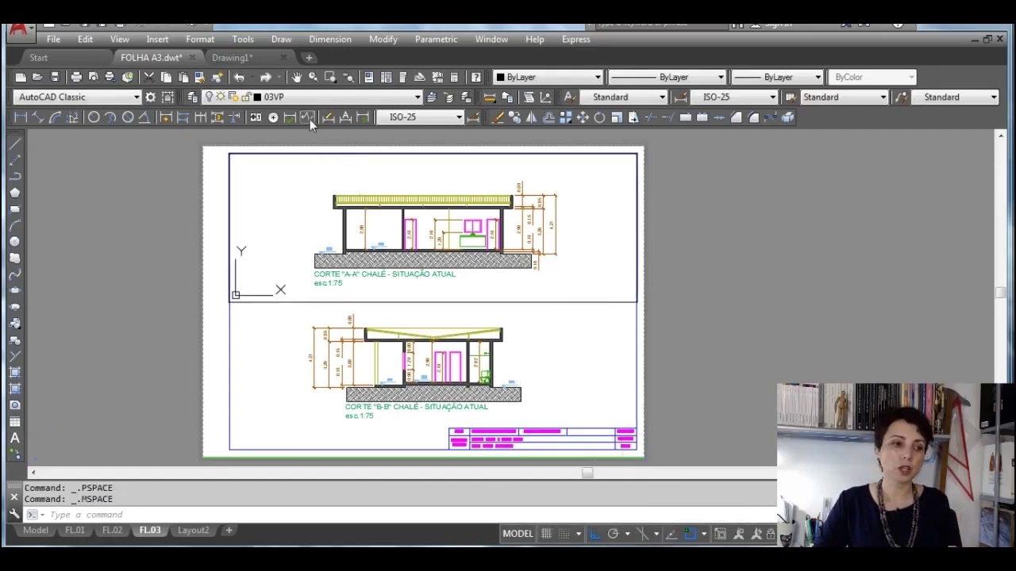
click(296, 77)
mouse_move(448, 231)
mouse_down()
mouse_move(432, 230)
mouse_move(446, 230)
mouse_up()
drag(567, 261, 565, 263)
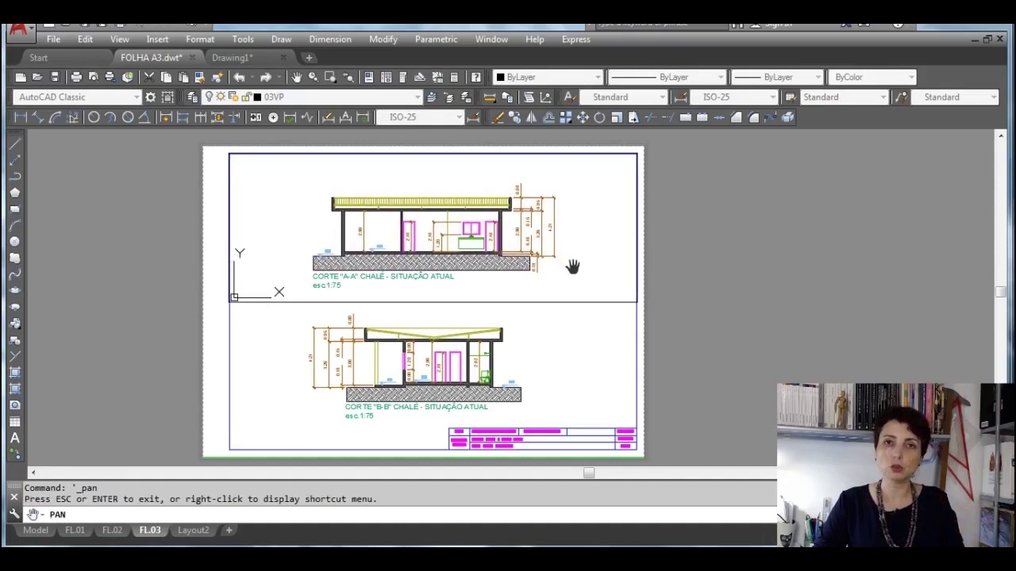
key(Escape)
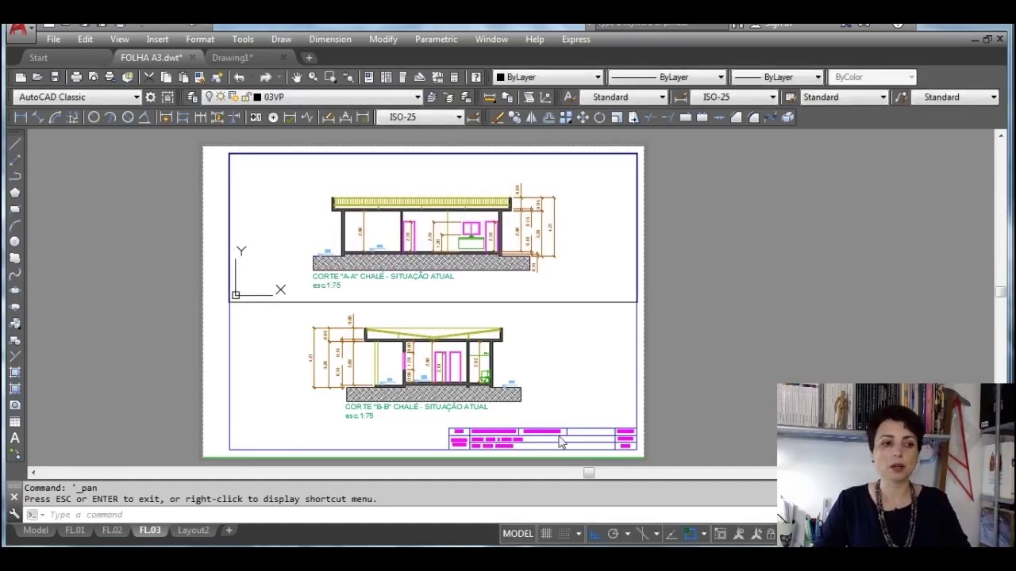
click(511, 535)
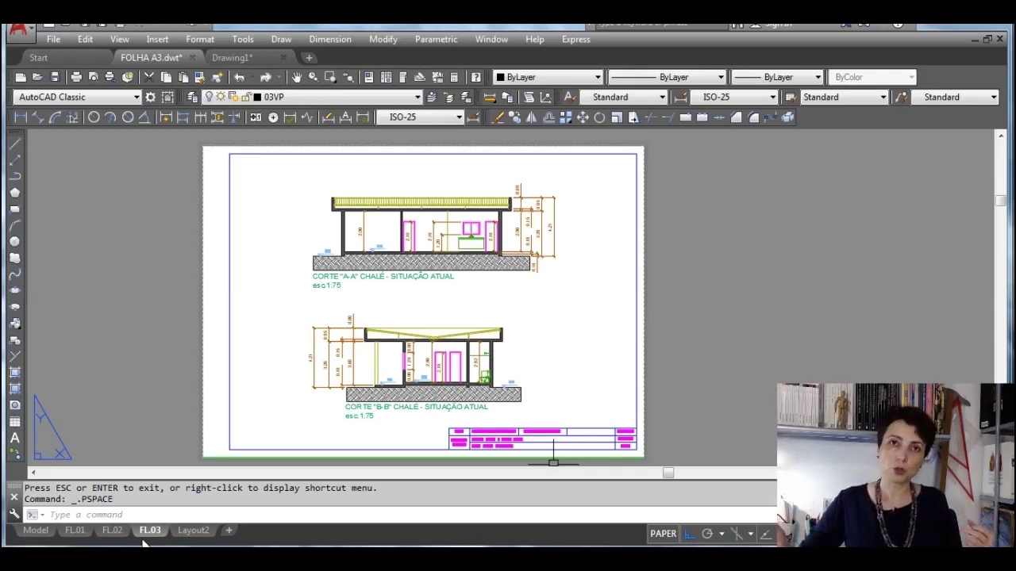
Step: Start a batch plot and remove the FOLHA A3-Model and FOLHA A3-Layout2 sheets from the publish list
click(31, 32)
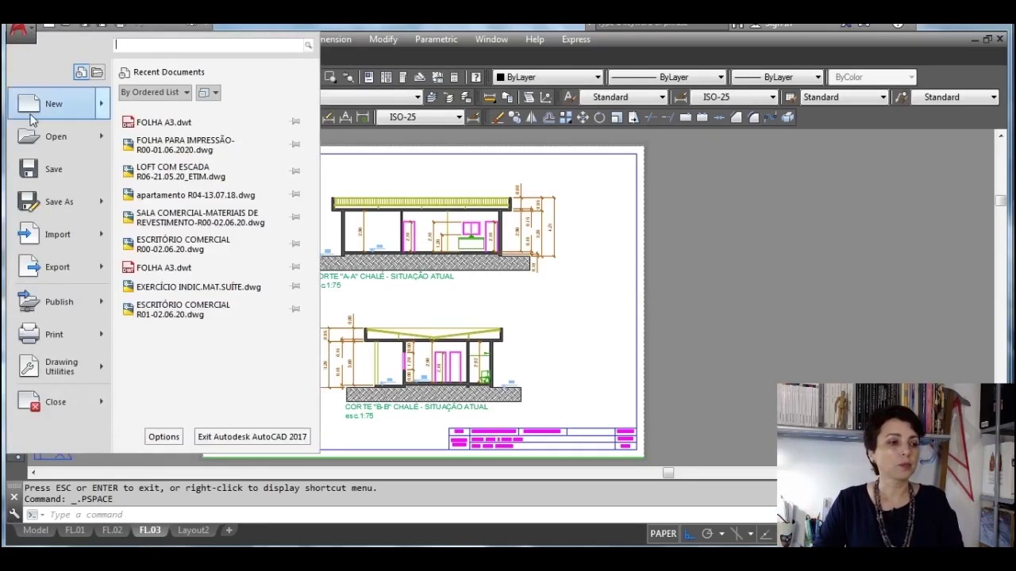
mouse_move(77, 340)
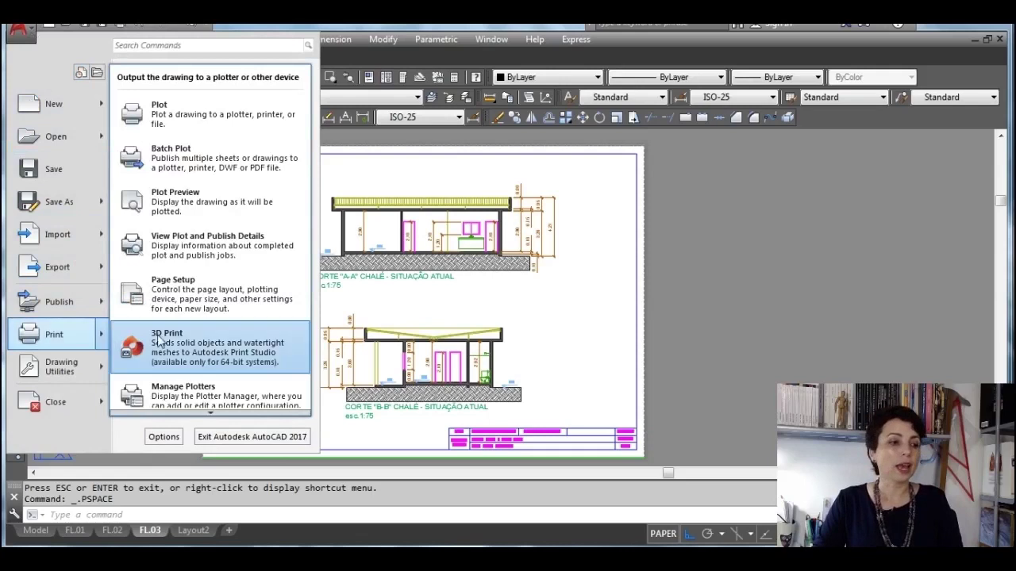
click(236, 163)
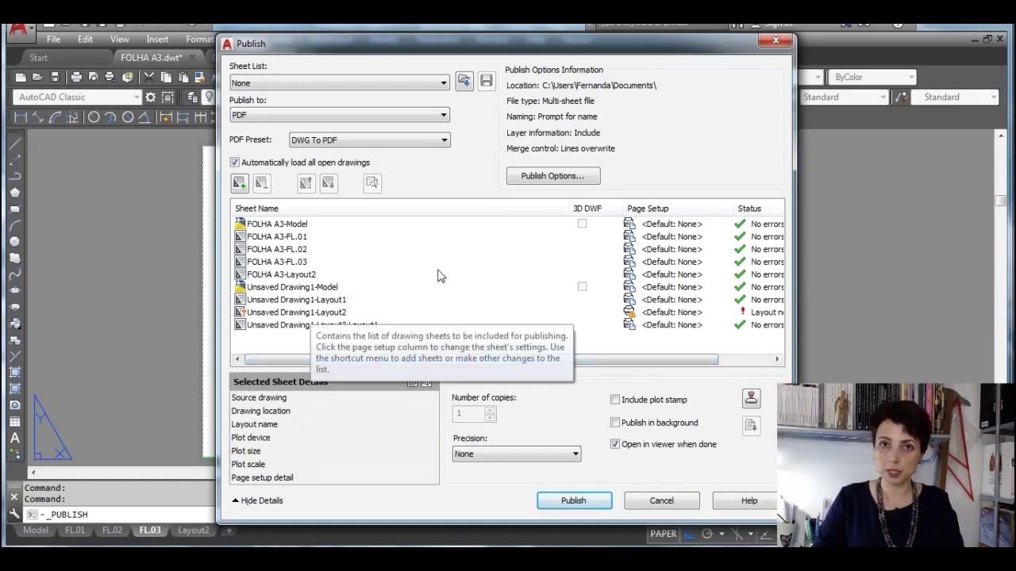
click(290, 228)
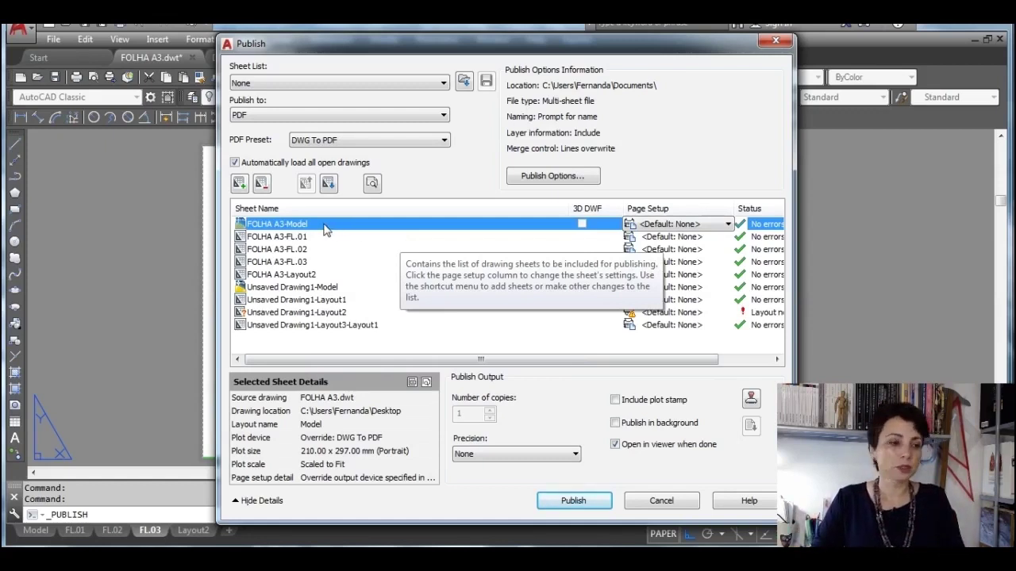
click(264, 189)
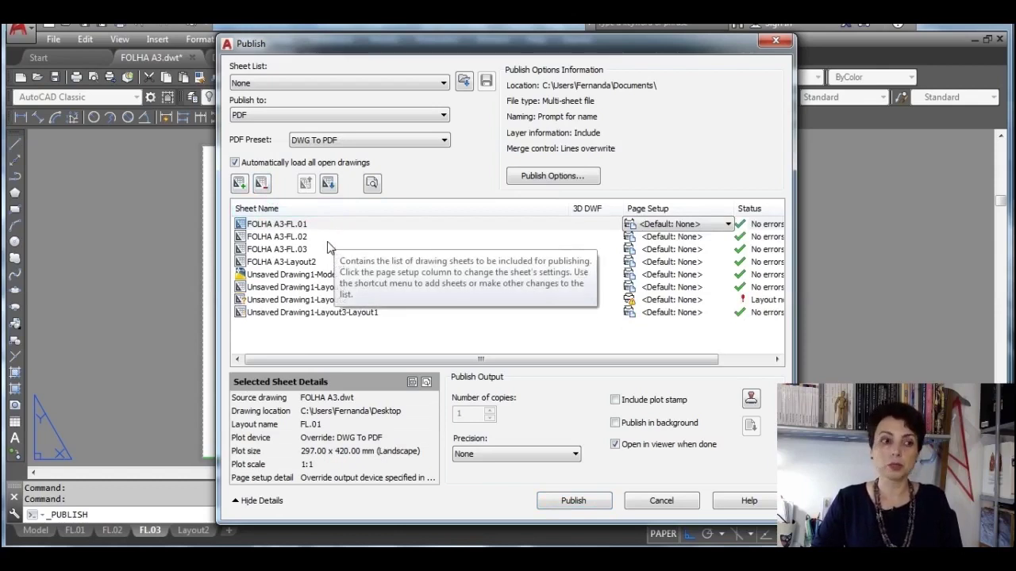
click(304, 264)
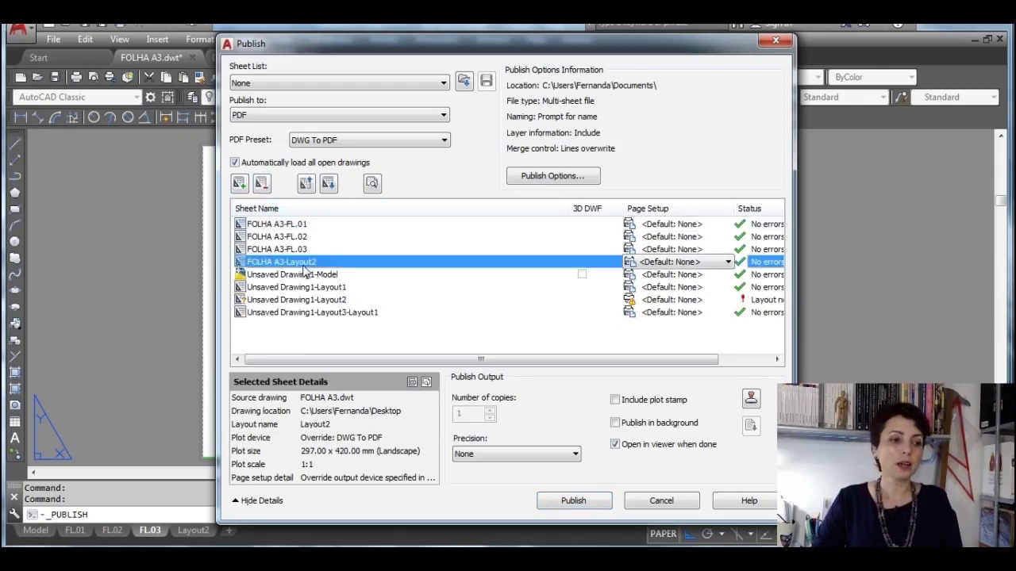
click(262, 183)
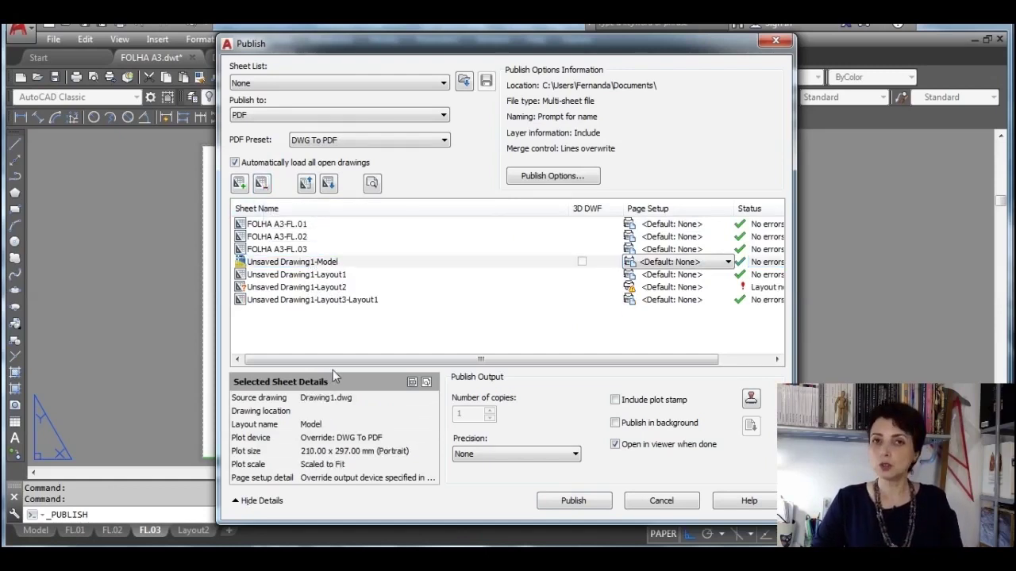
Step: Remove all Unsaved Drawing1 sheets from the publish list, keeping only FL.01, FL.02 and FL.03
ctrl+click(337, 275)
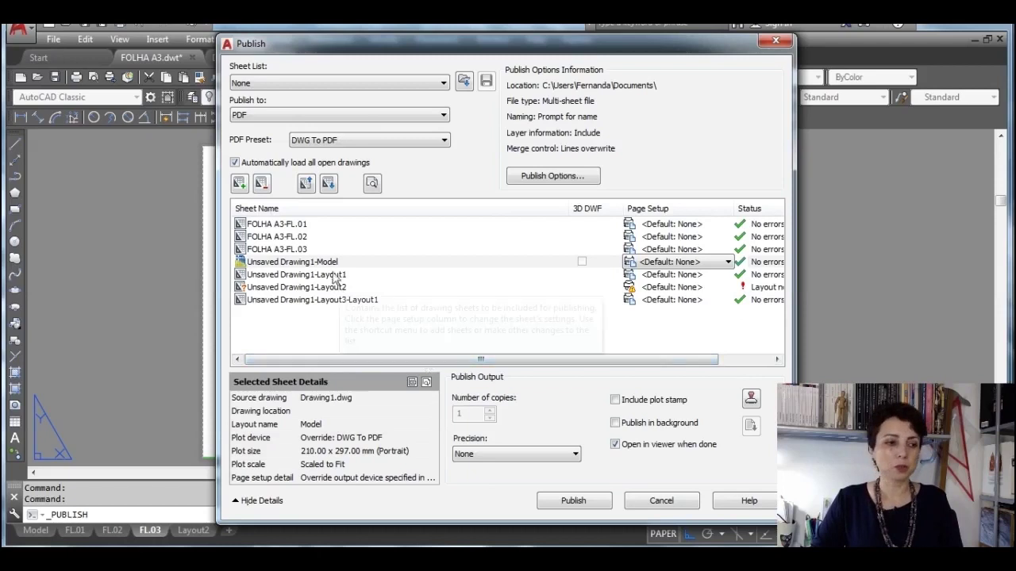
click(264, 184)
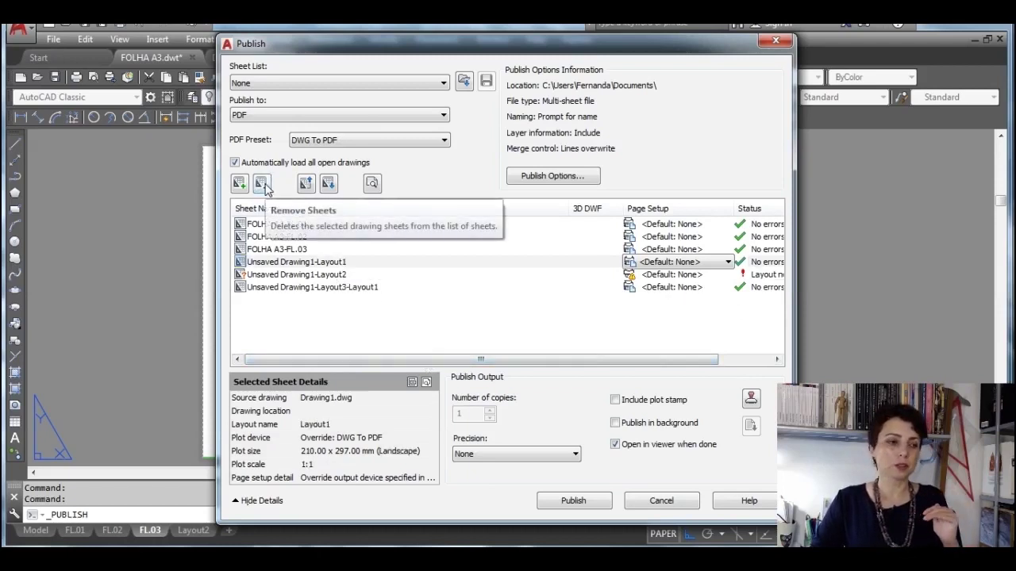
click(264, 185)
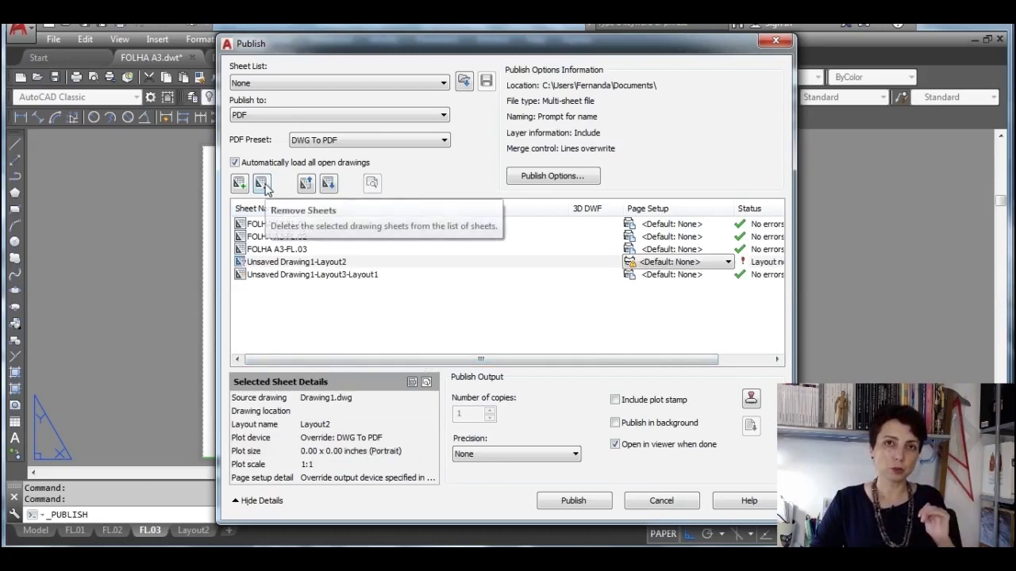
click(264, 185)
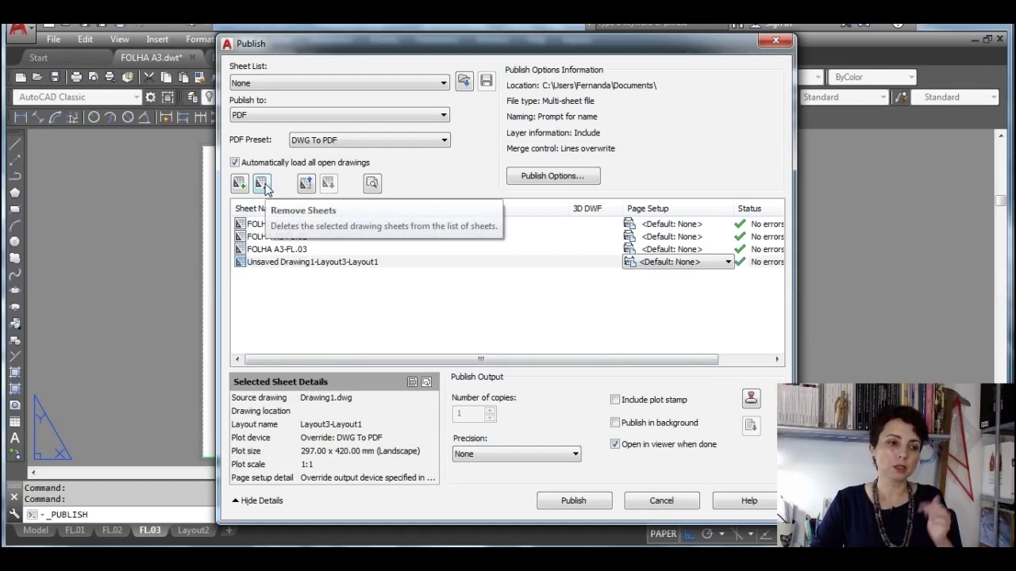
click(264, 185)
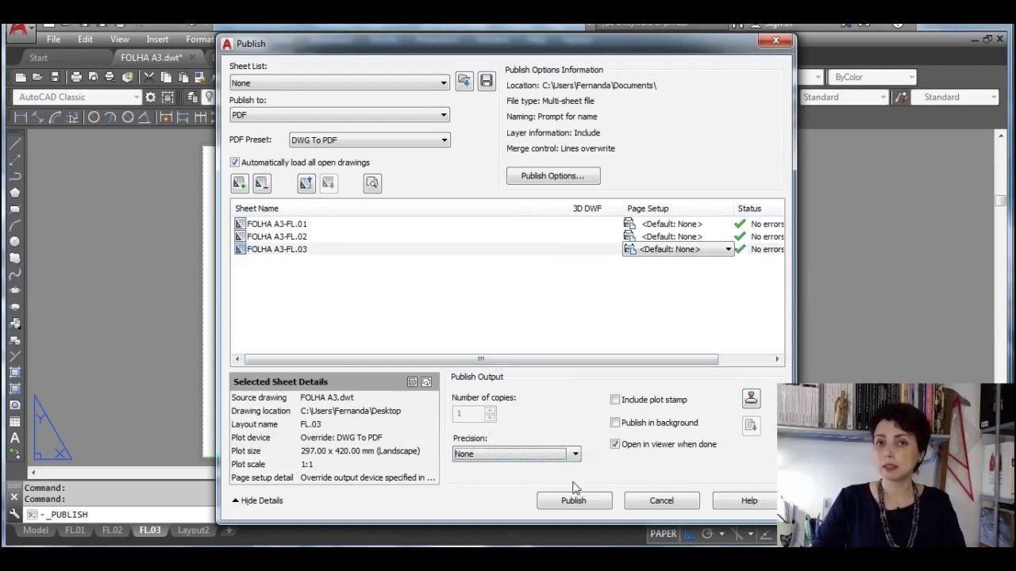
Step: Set the precision to For Architecture and publish the sheets to a desktop PDF named PROJETO CHALÉ, without saving the sheet list
click(575, 456)
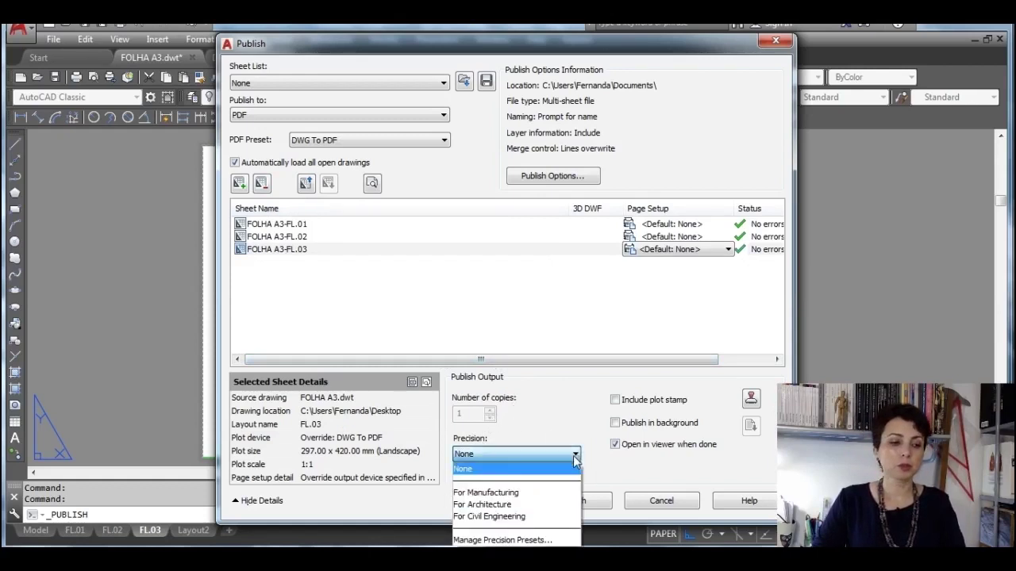
click(549, 506)
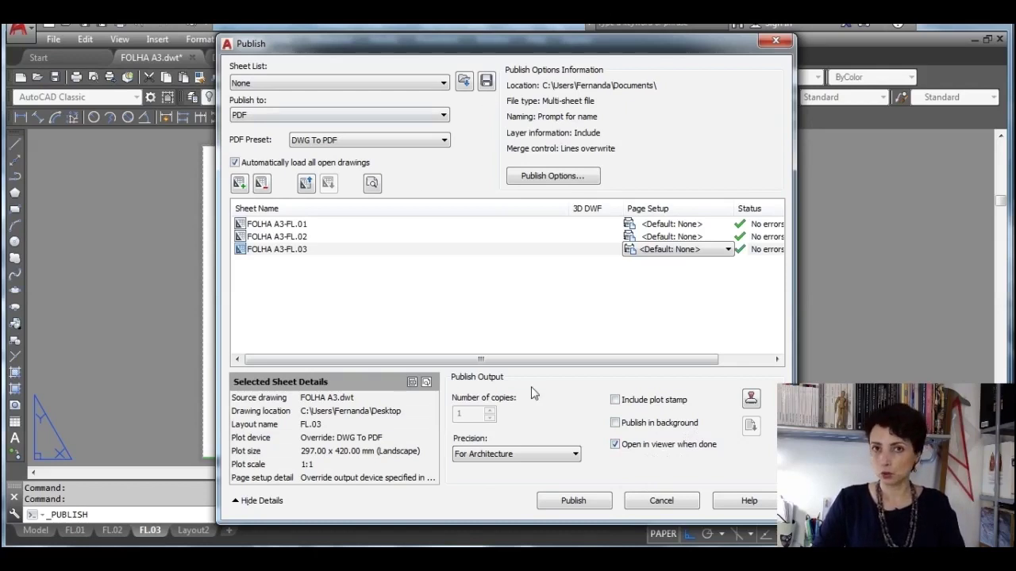
click(569, 503)
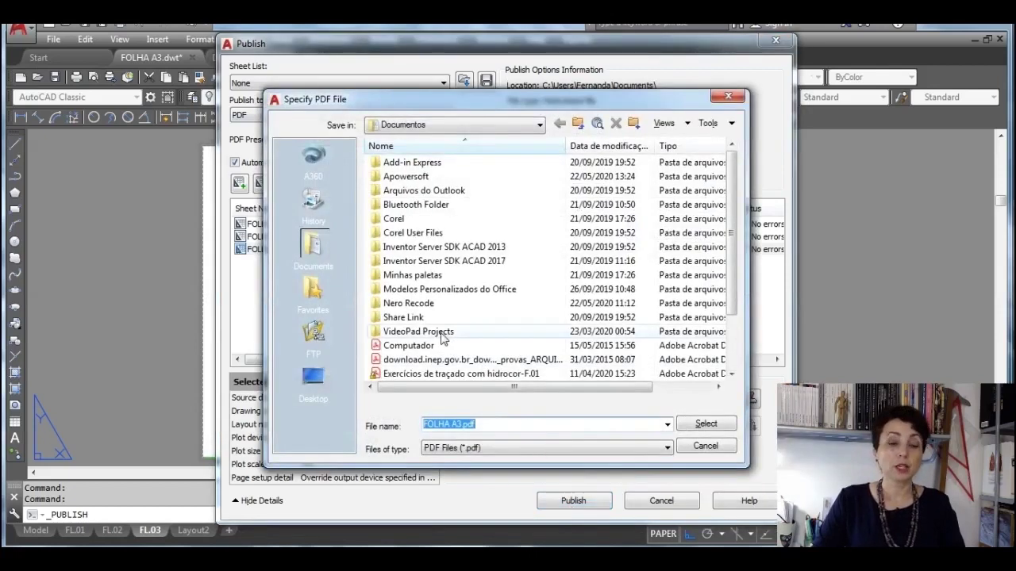
click(318, 382)
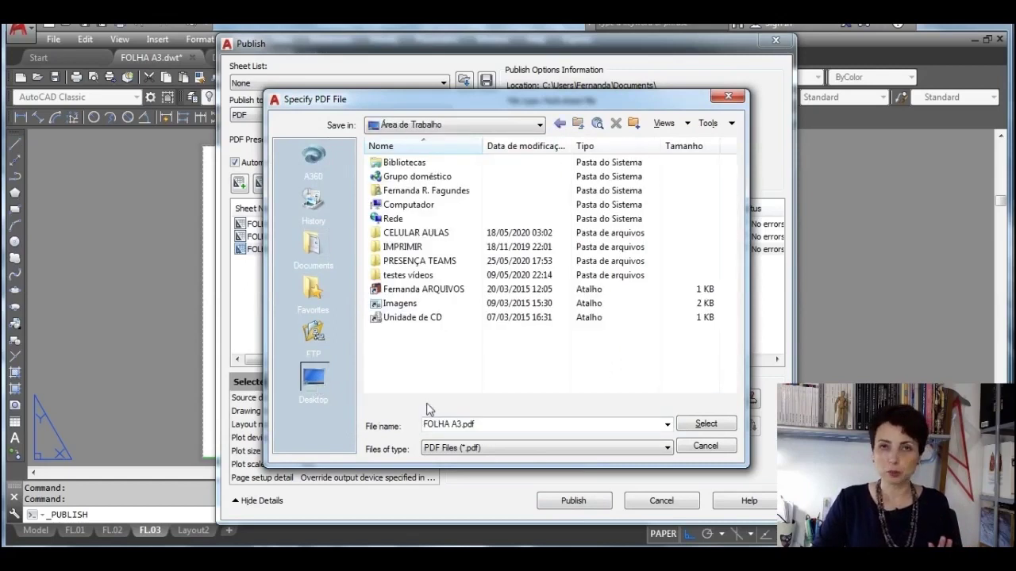
click(492, 427)
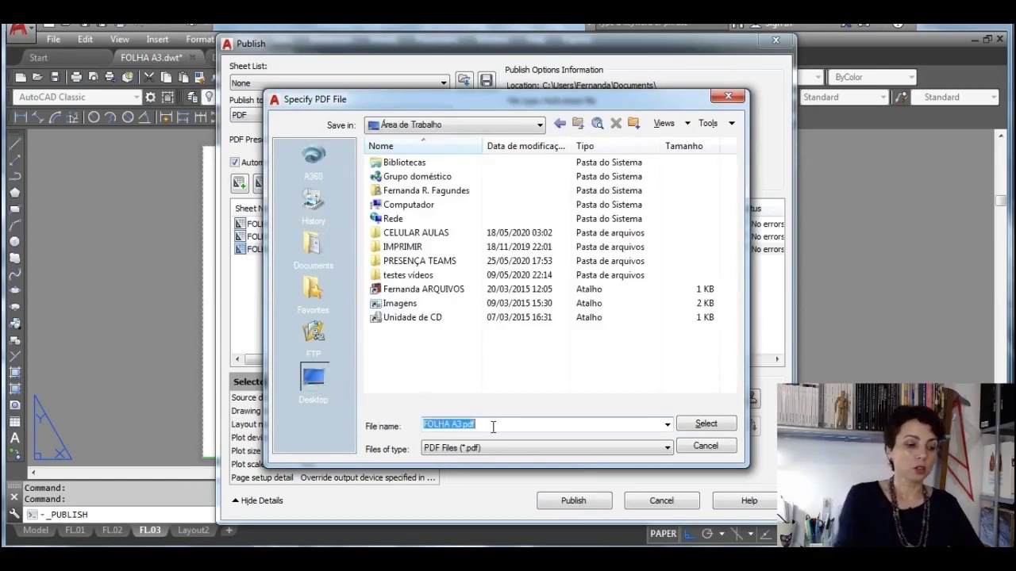
text(PROJETO CHALÉ)
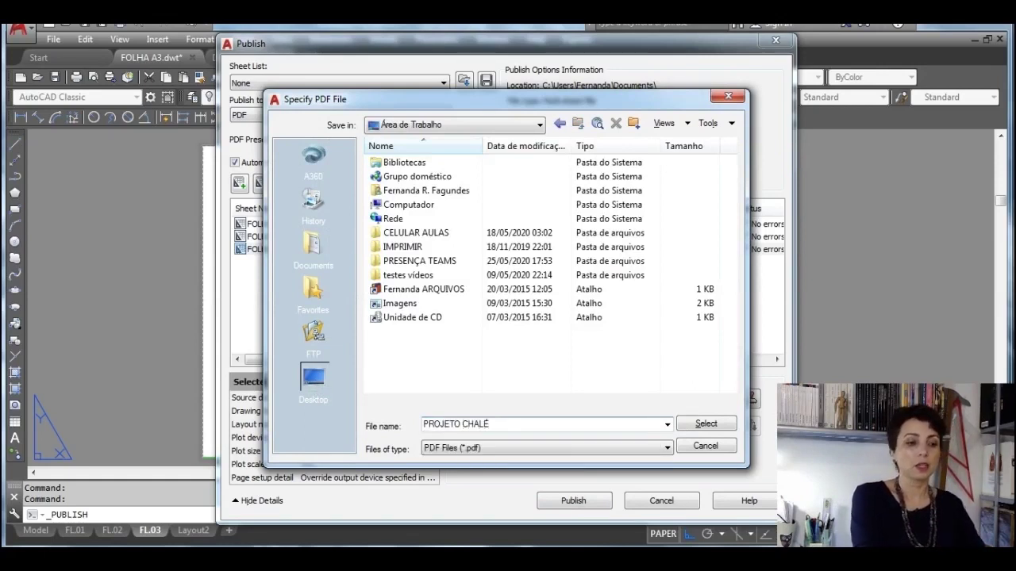
click(710, 426)
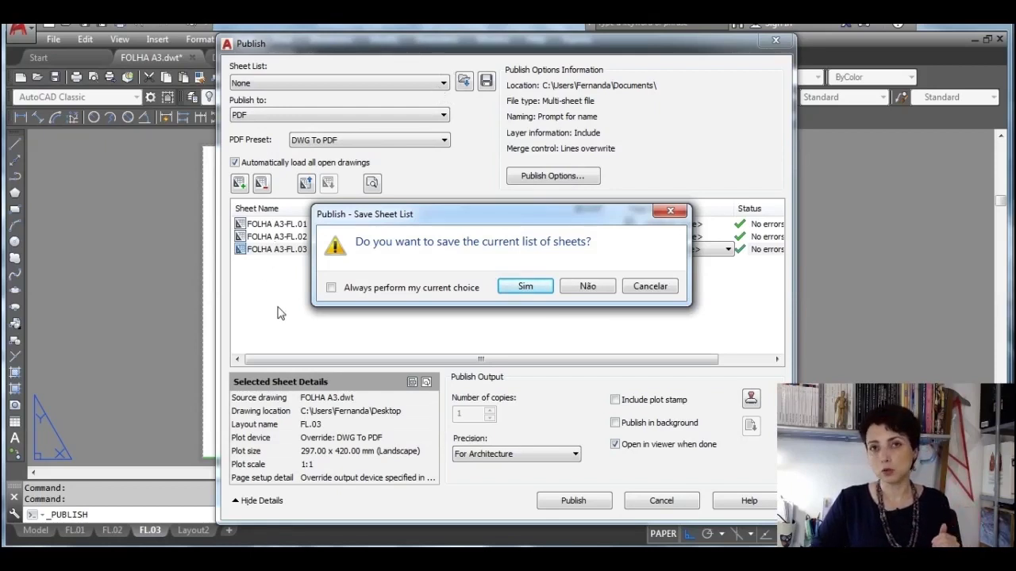
click(587, 287)
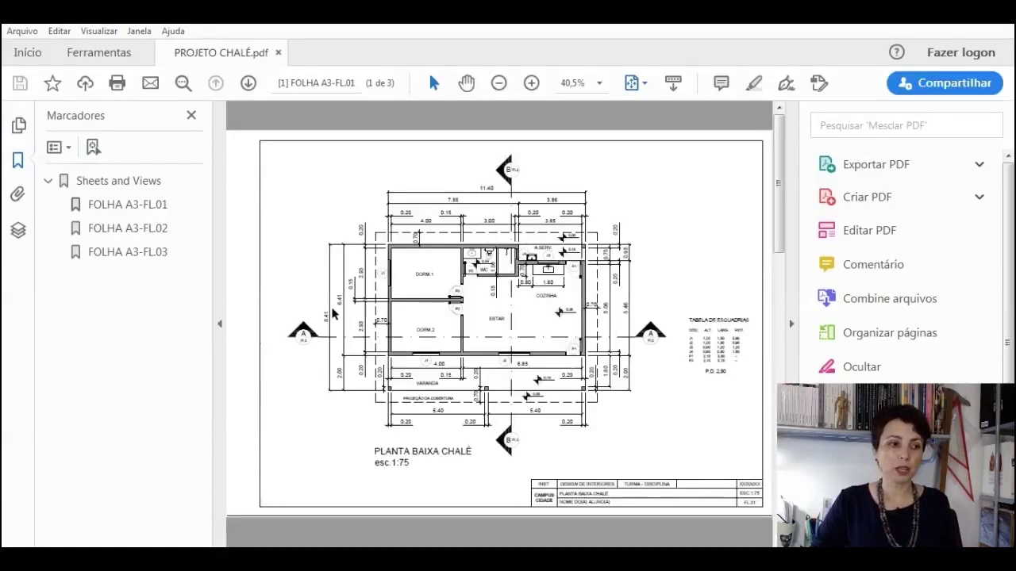
Step: Hide both side panes of the published PDF and page through its sheets to check the roof plan and sections
click(222, 324)
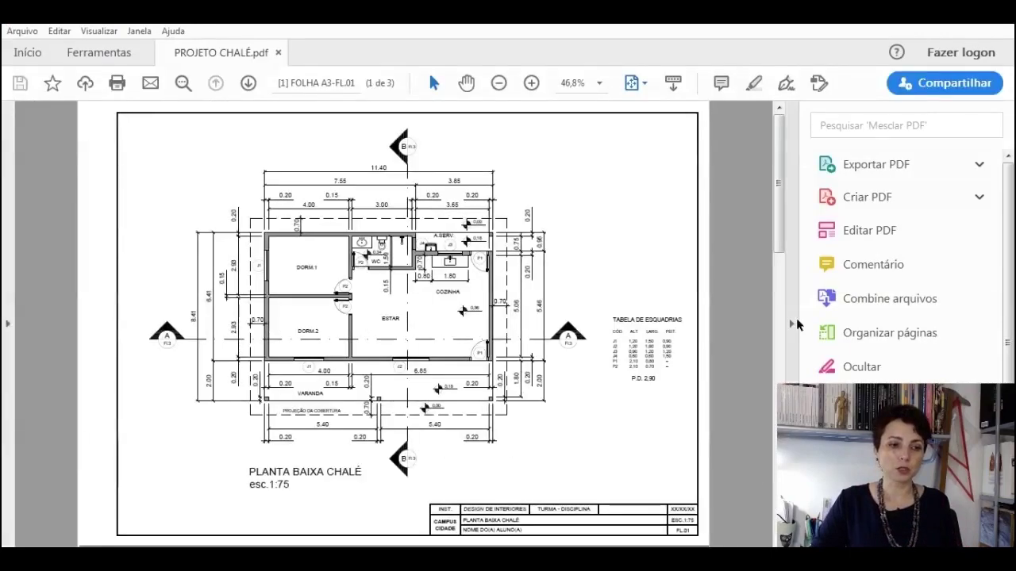
click(789, 322)
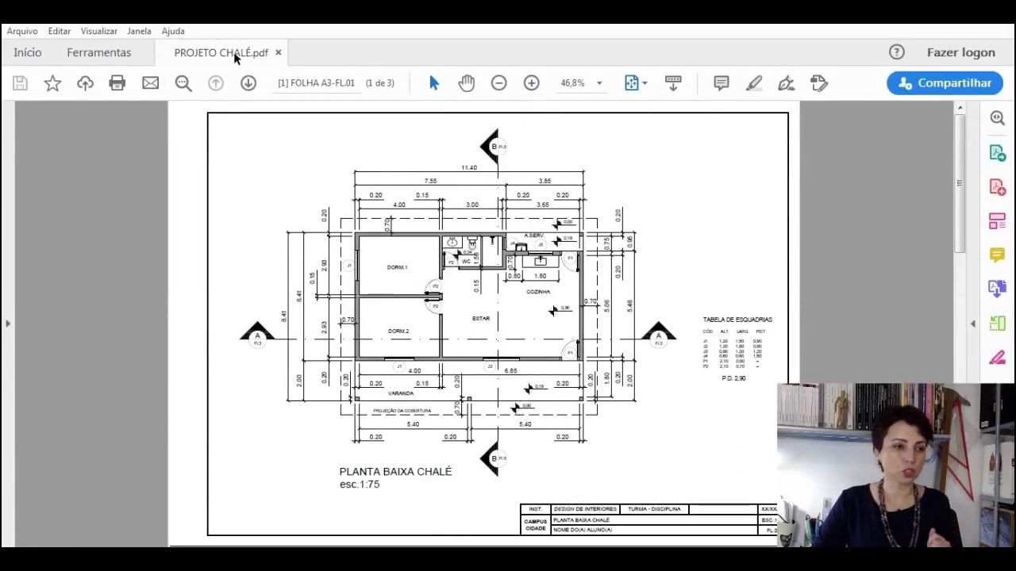
scroll(432, 208, down, 2)
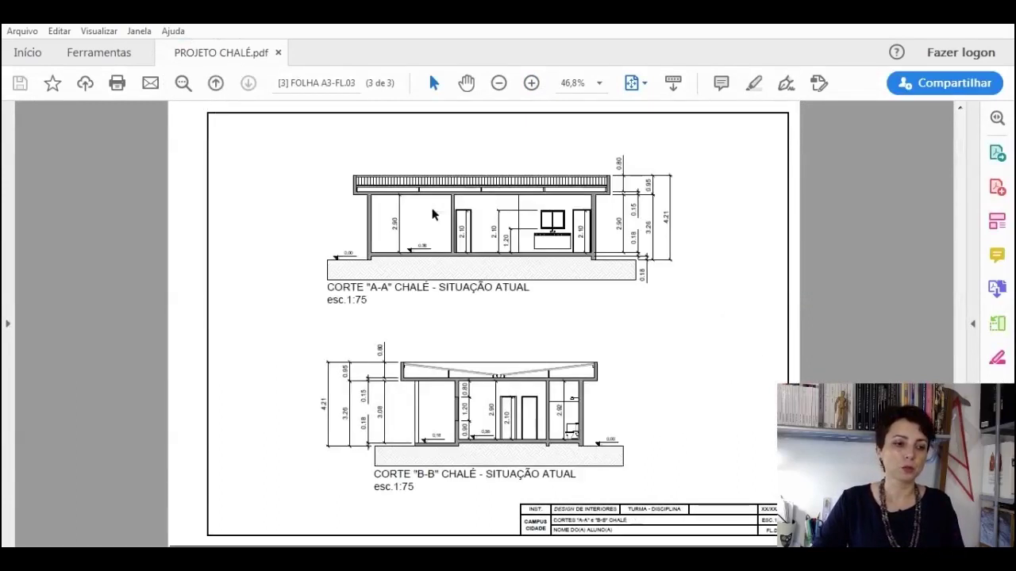
scroll(435, 214, up, 1)
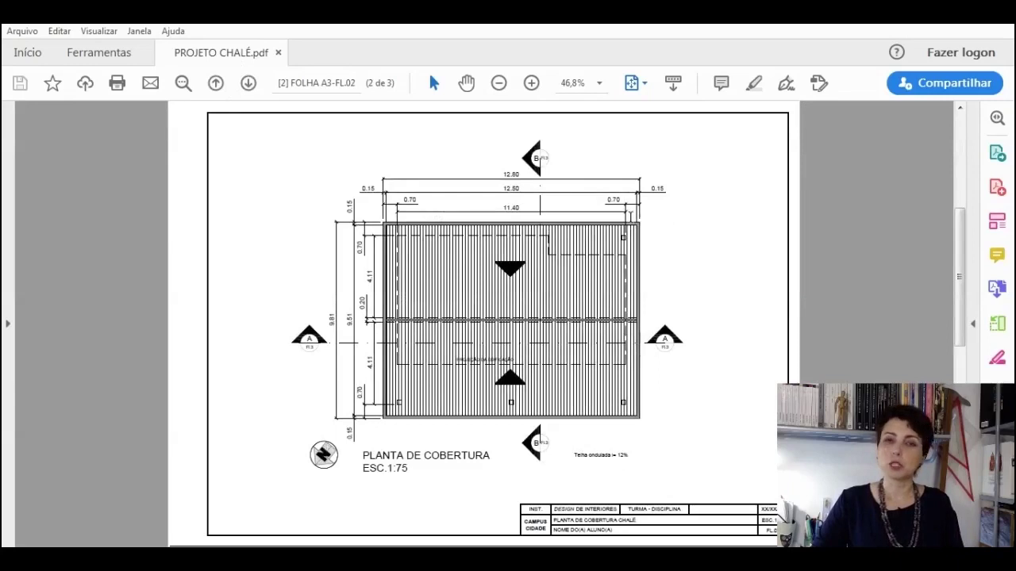
scroll(631, 213, down, 1)
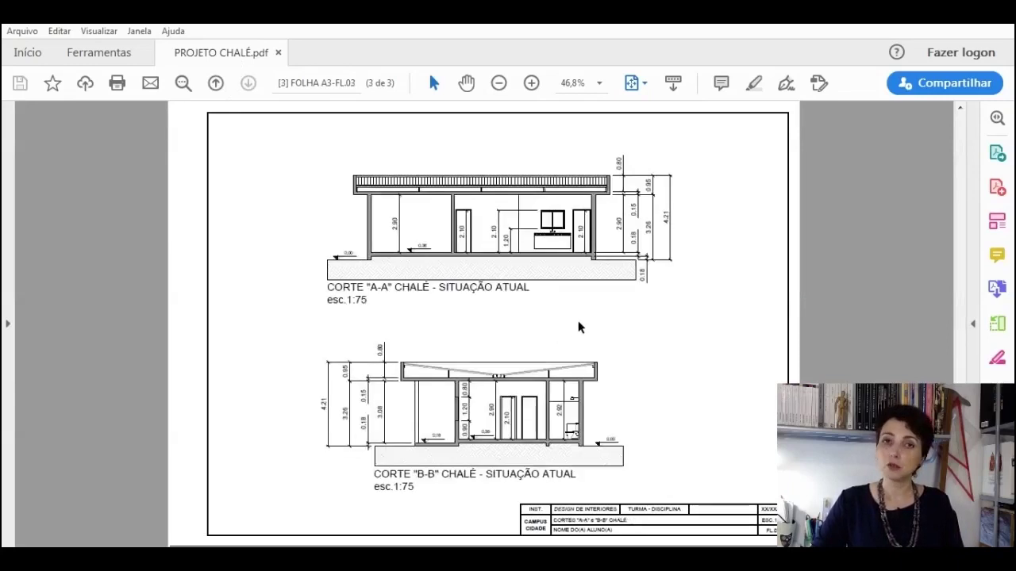
scroll(579, 321, up, 1)
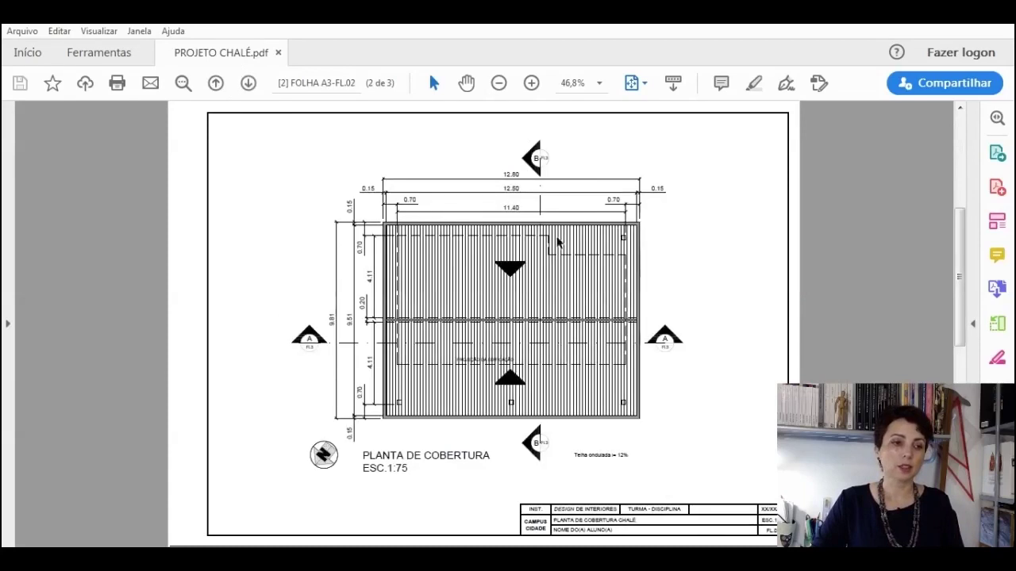
Step: Enlarge the roof plan on sheet FL.02 to 100% and examine its dimensions, line weights and hatching
click(532, 83)
click(532, 83)
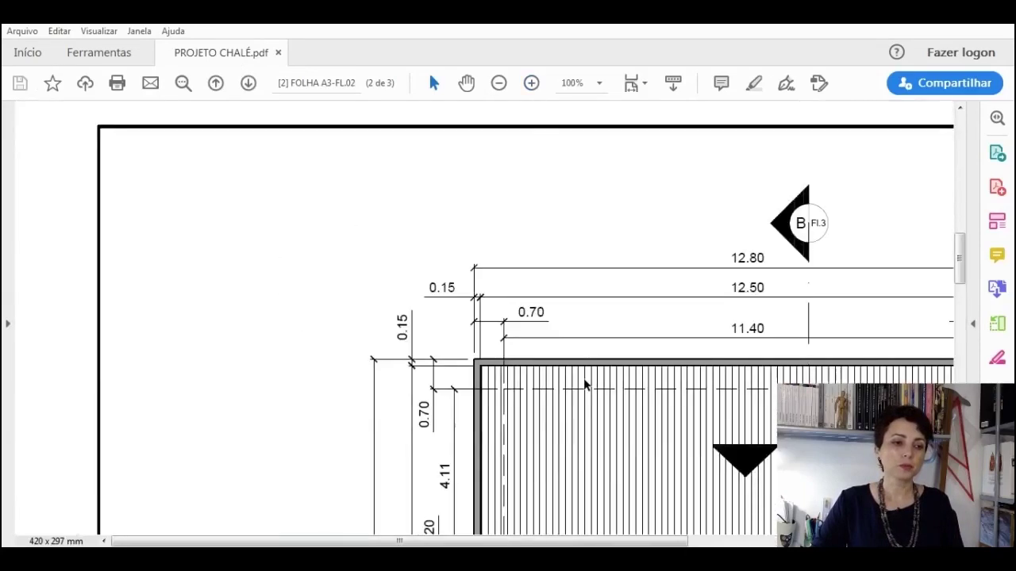
drag(485, 540, 619, 541)
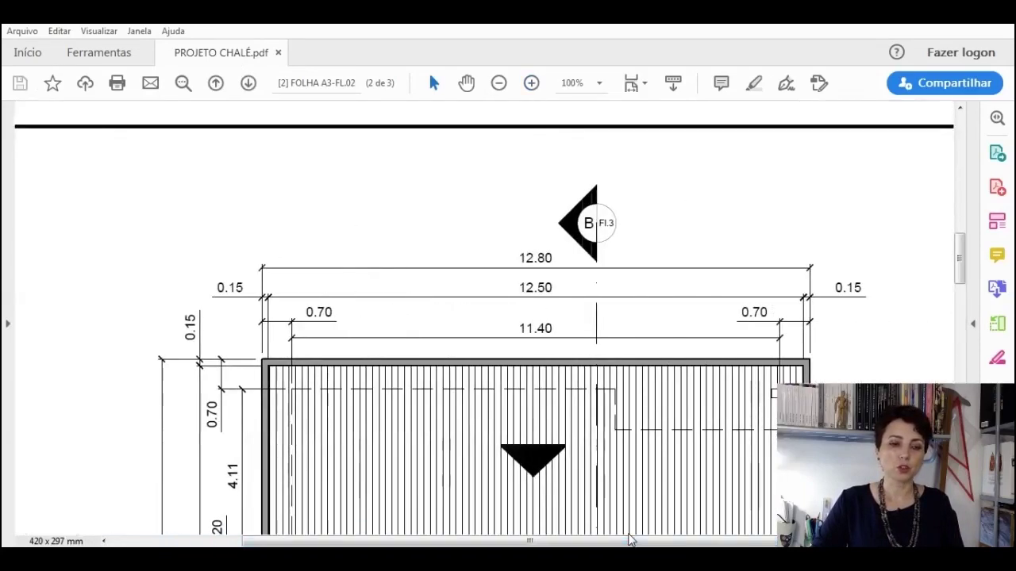
scroll(482, 326, down, 2)
scroll(489, 350, down, 3)
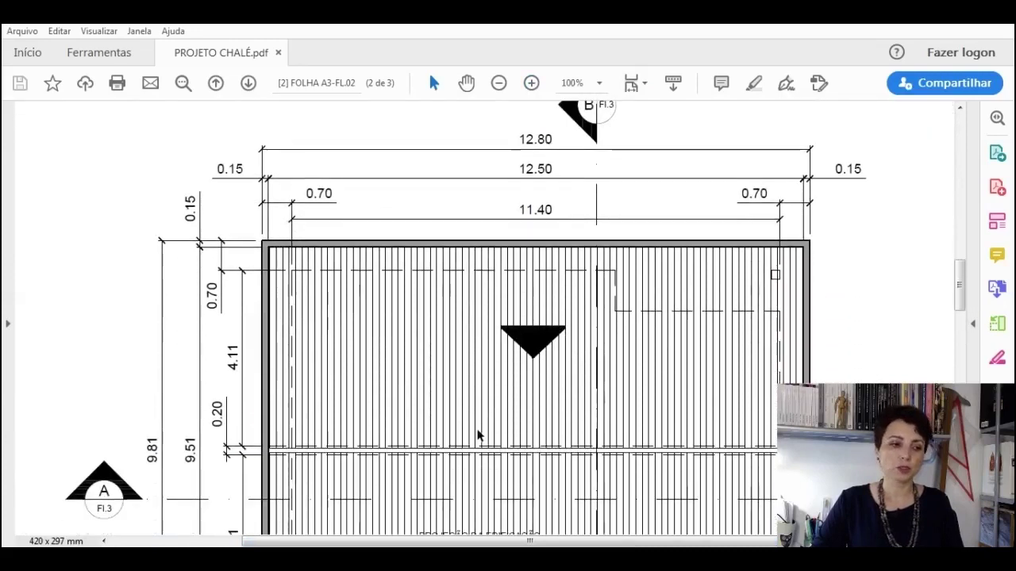
scroll(577, 376, up, 2)
Step: Examine the floor plan on FL.01 up close, and review the whole sheets of the PDF at 33.3% zoom
drag(959, 292, 960, 119)
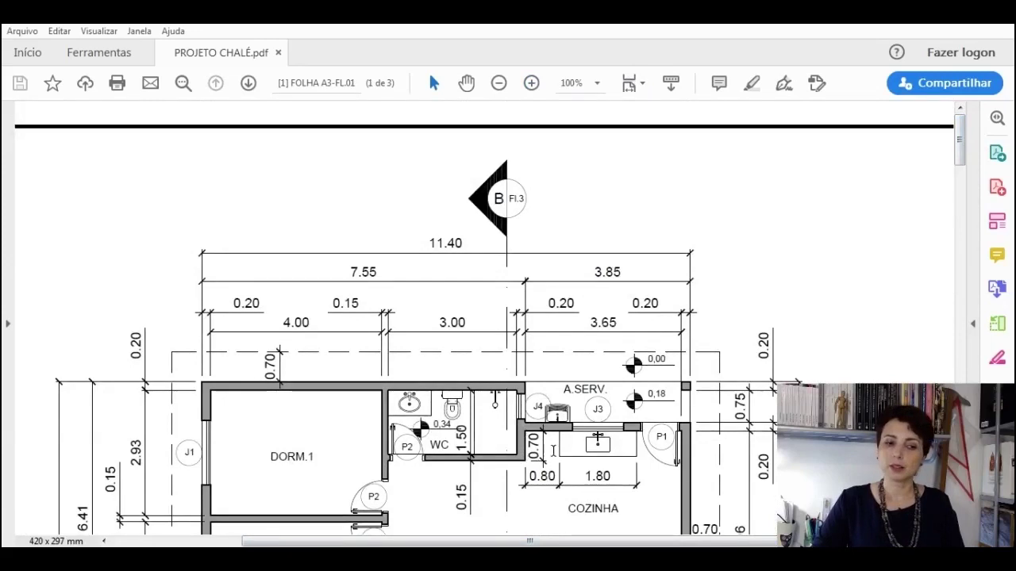
scroll(640, 373, down, 2)
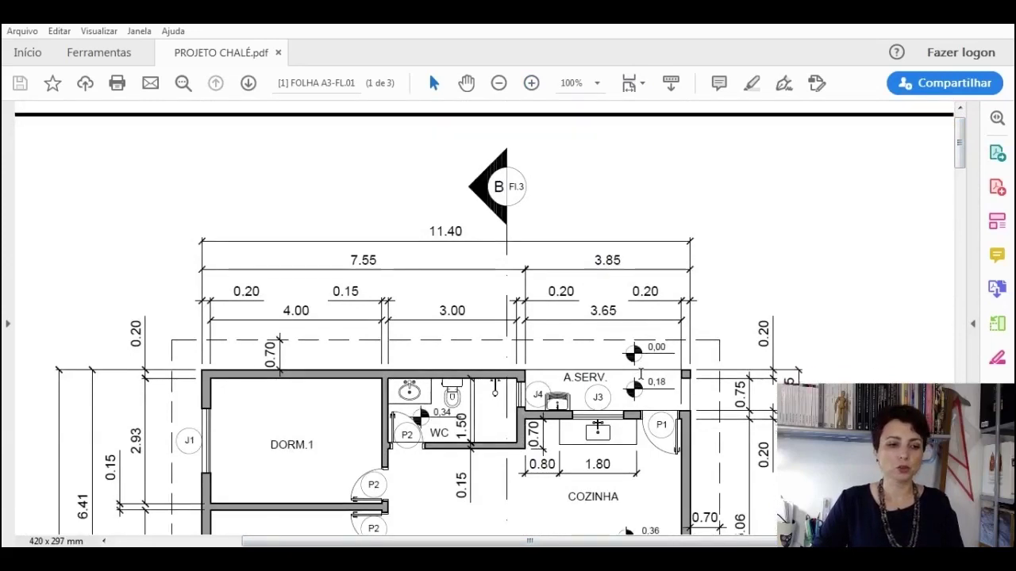
ctrl+scroll(640, 373, down, 3)
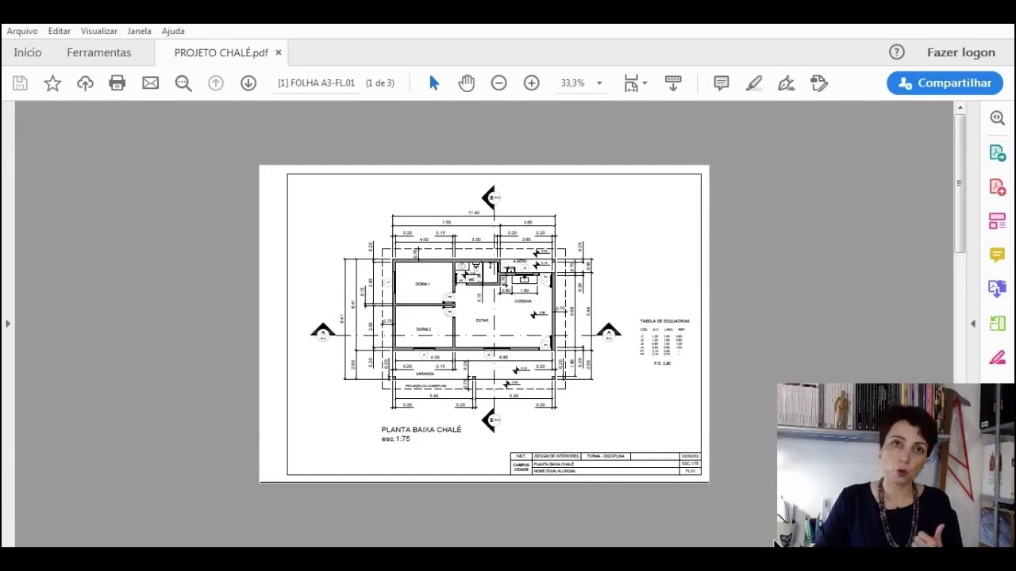
key(Page_Down)
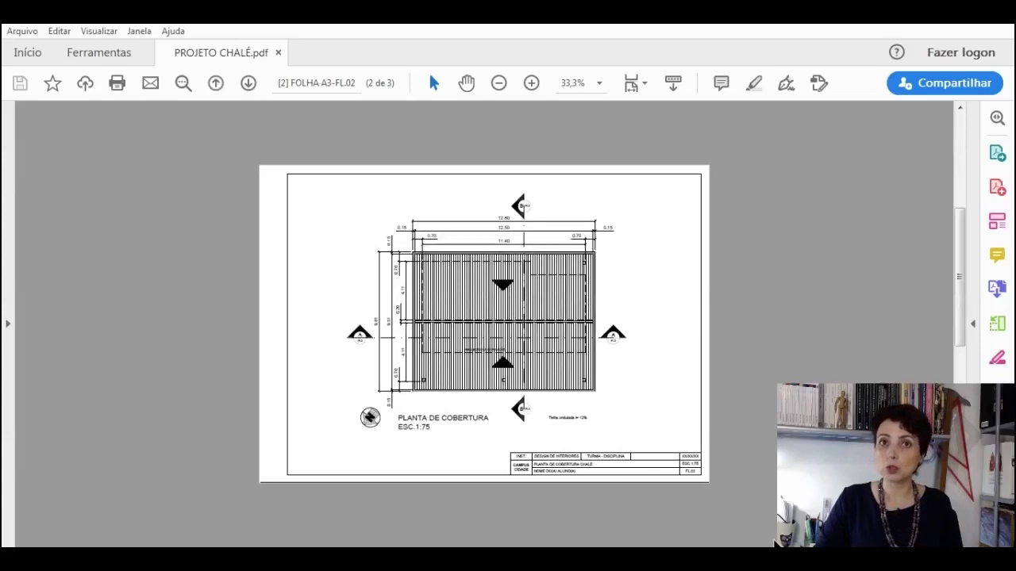
key(Page_Down)
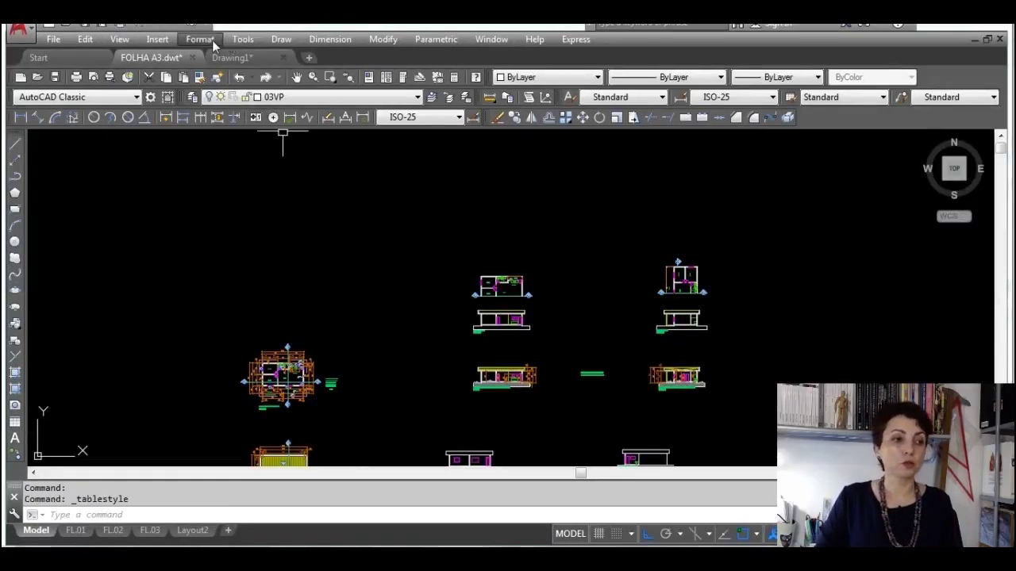
Step: Review the available fonts for the Standard text style and set Standard, with Arial Regular, as the current text style
click(212, 44)
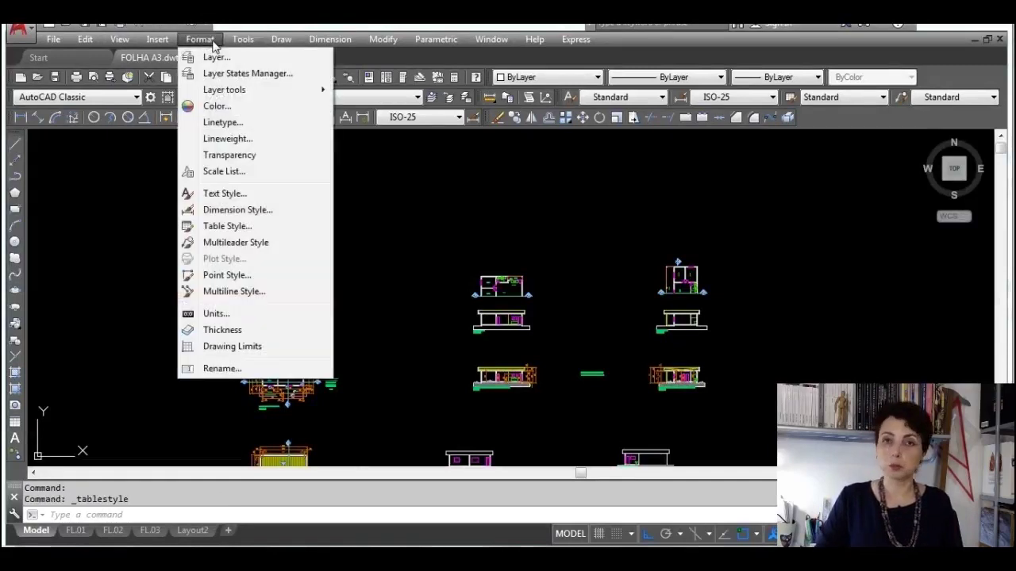
click(260, 195)
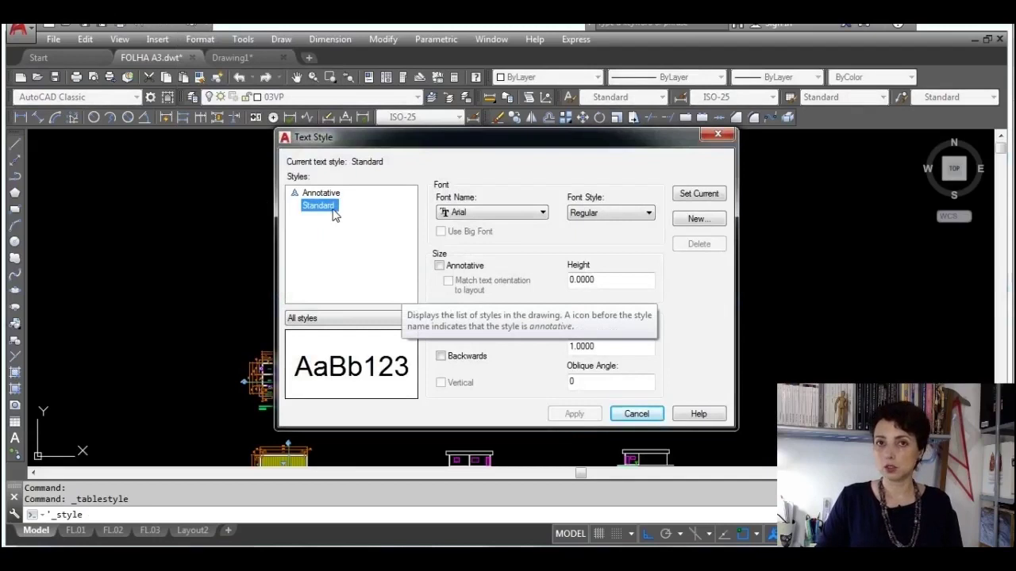
click(535, 214)
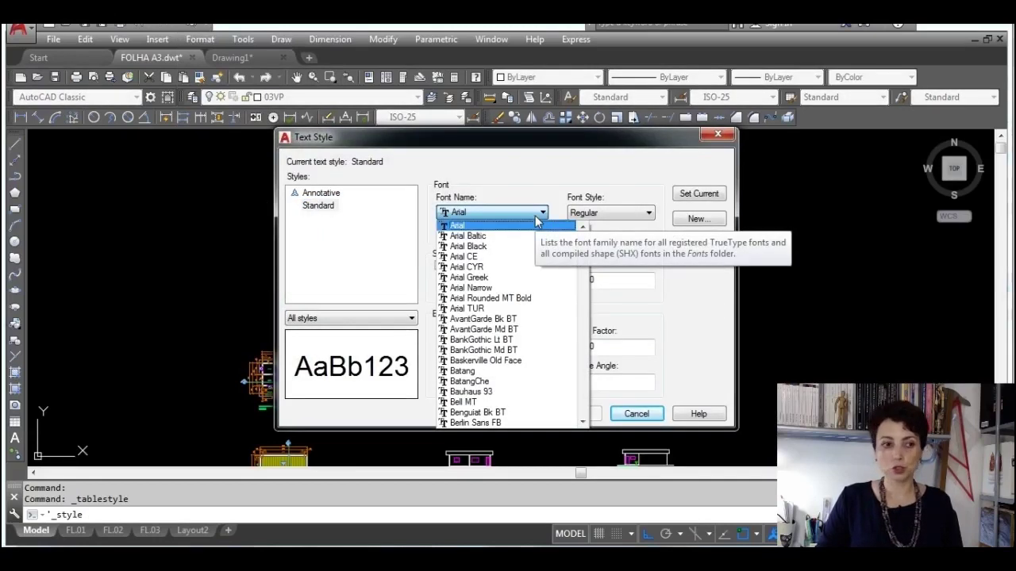
click(535, 216)
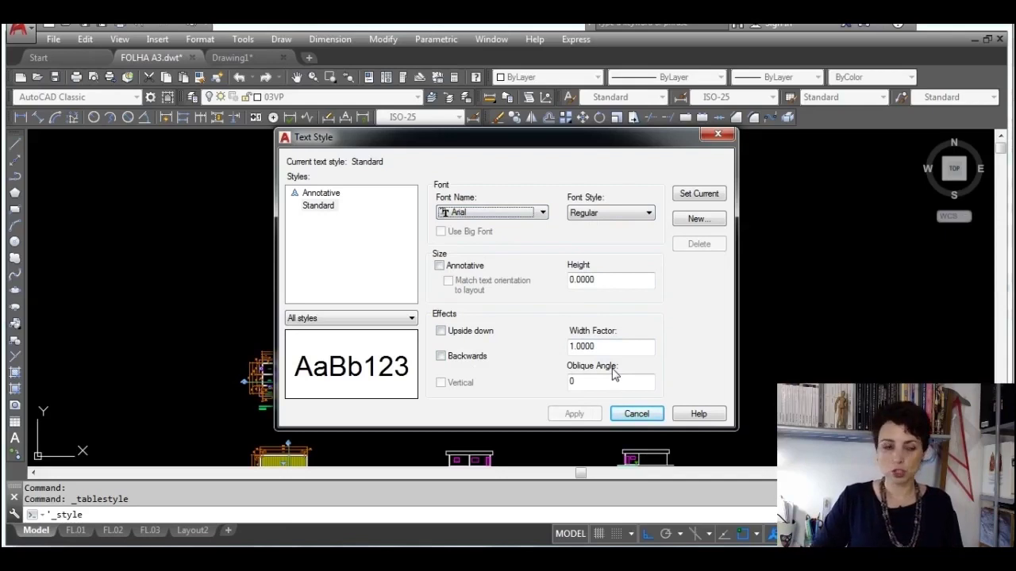
click(696, 200)
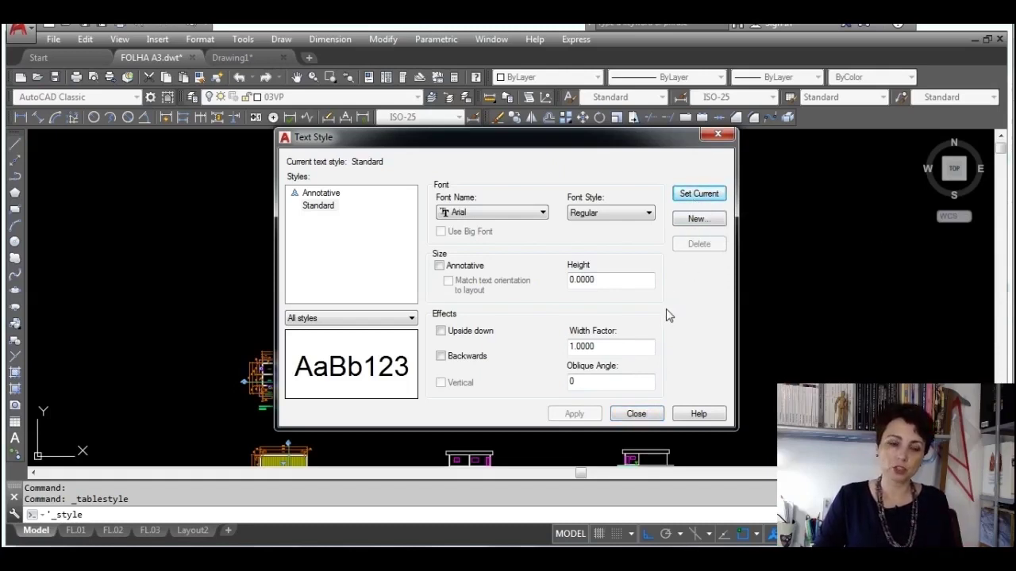
click(637, 414)
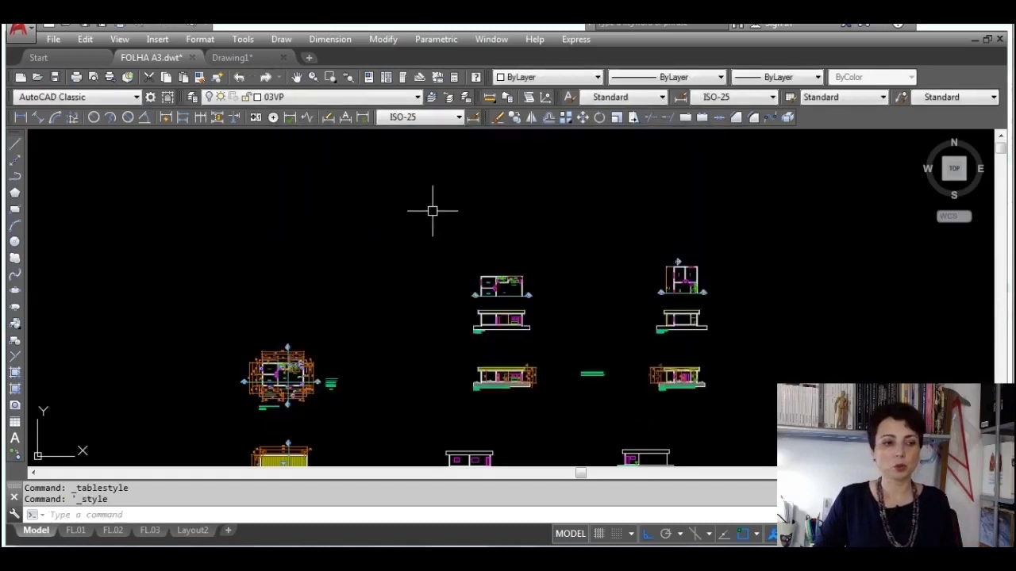
Step: Start a multiline text box in the empty area above the dimensioned floor plan and check its font setting
click(14, 437)
click(225, 197)
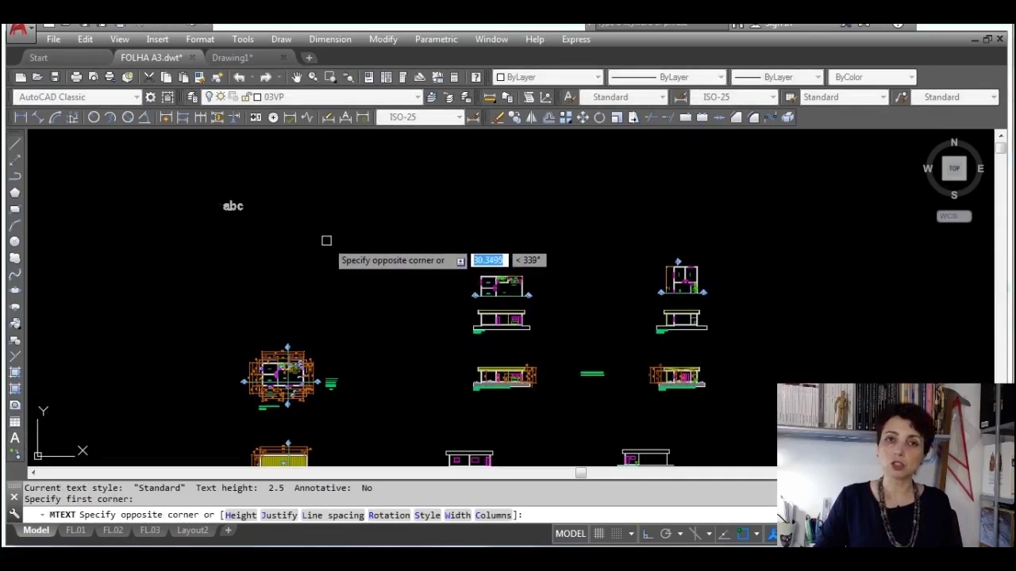
click(310, 265)
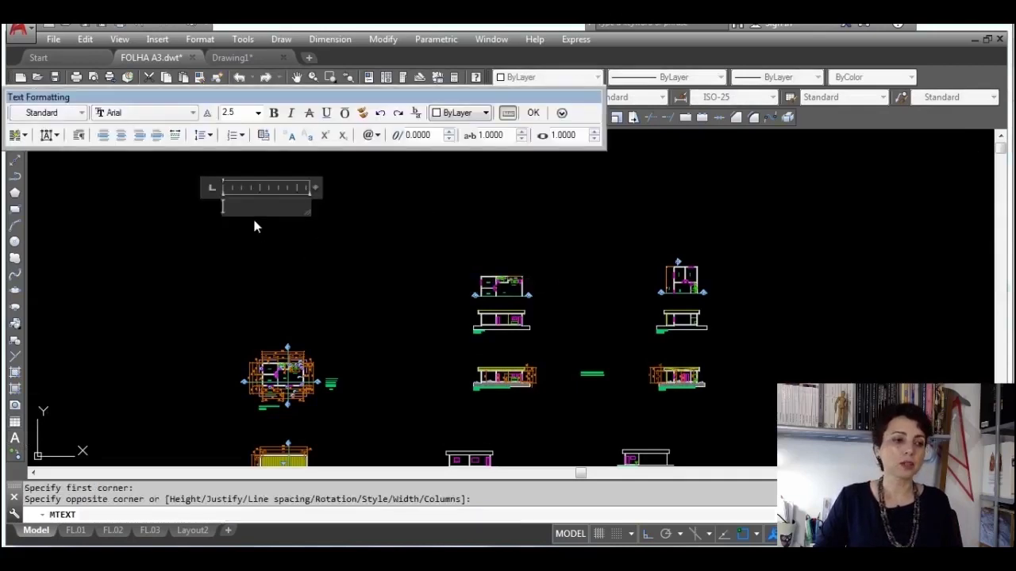
click(170, 113)
click(170, 113)
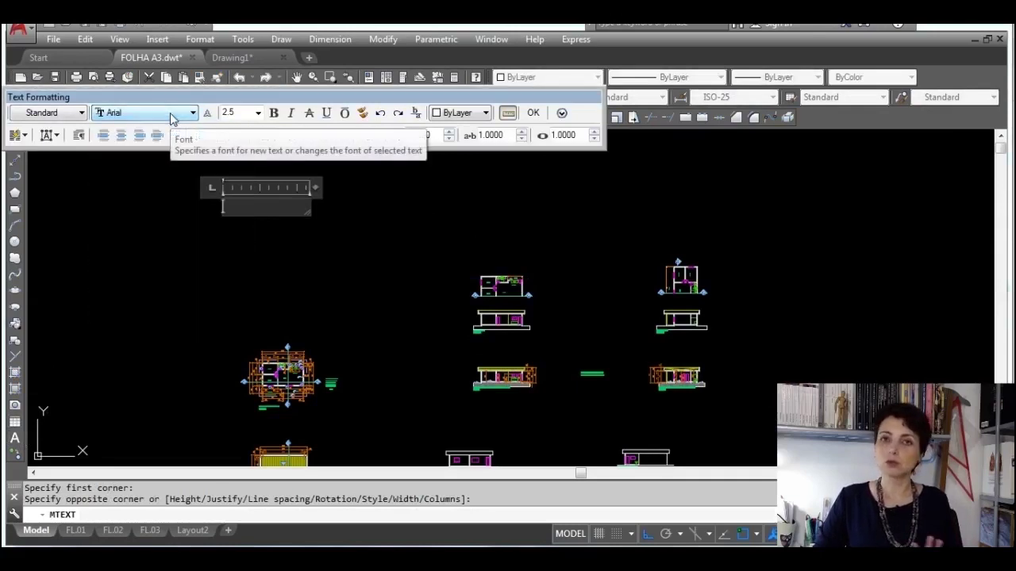